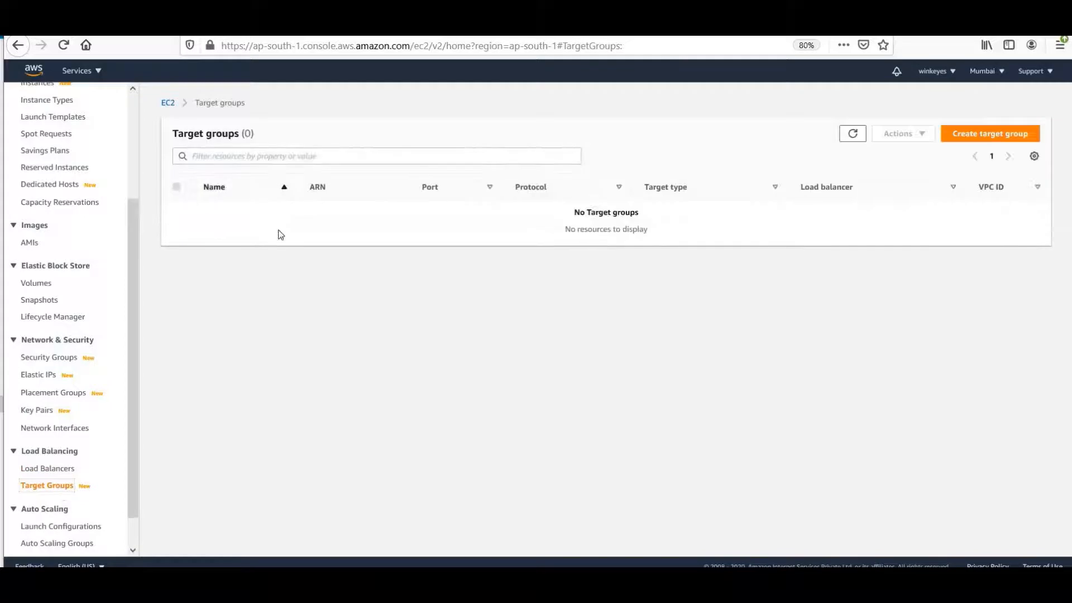
# Start a new target group with the IP addresses target type, HTTP port 8083 and the VPC vpc-aae706c1.
pyautogui.click(966, 135)
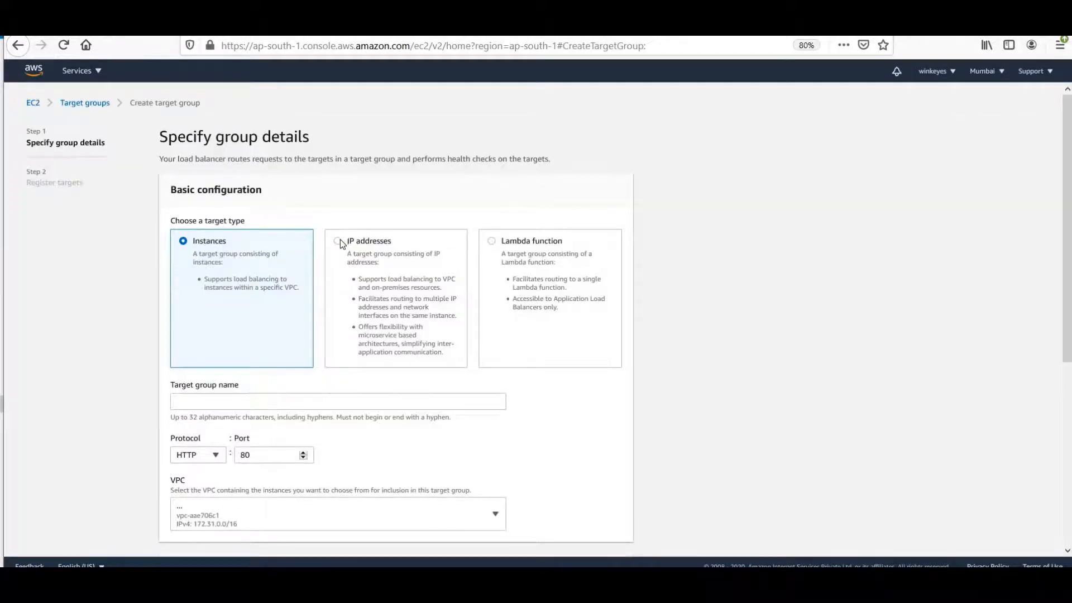
pyautogui.click(339, 241)
pyautogui.scroll(-5, 356, 229)
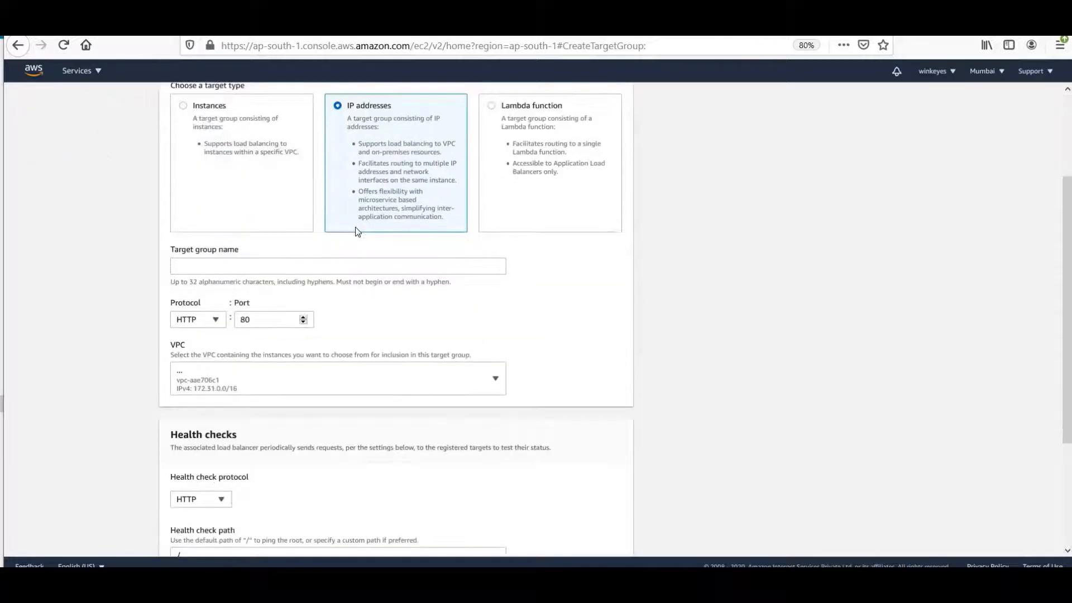
pyautogui.click(289, 251)
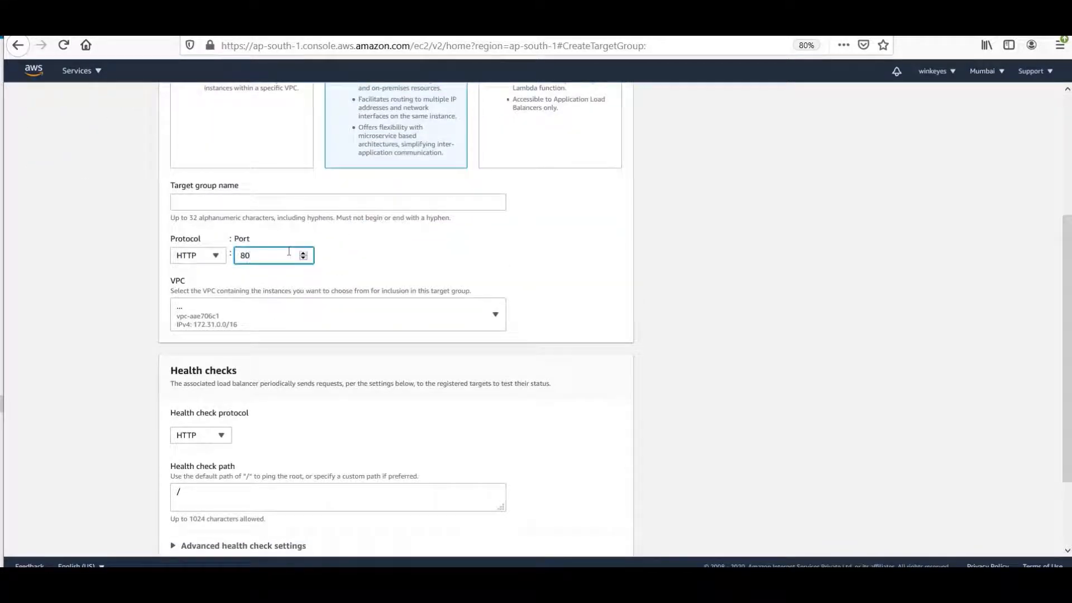
pyautogui.write('83')
pyautogui.click(326, 324)
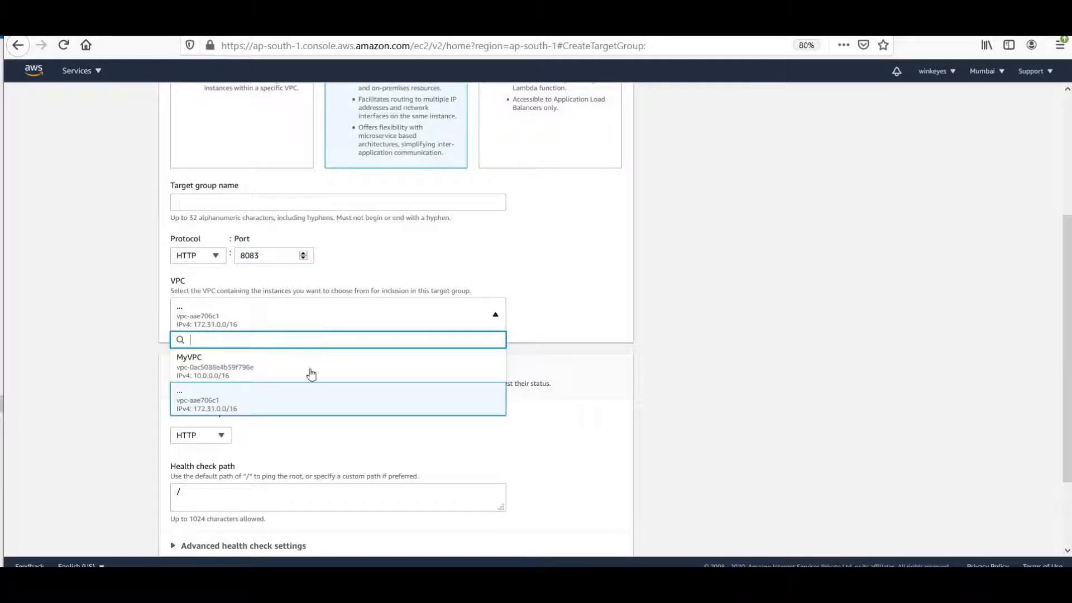
pyautogui.click(309, 401)
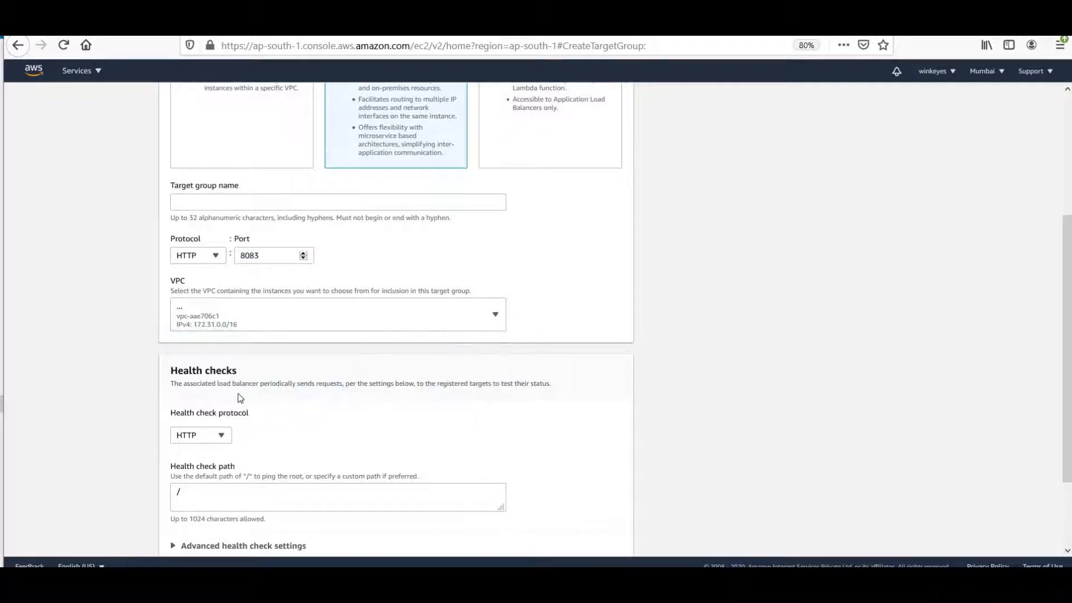
# Set the target group's health check path to /actuator/health and try to proceed to target registration.
pyautogui.click(250, 501)
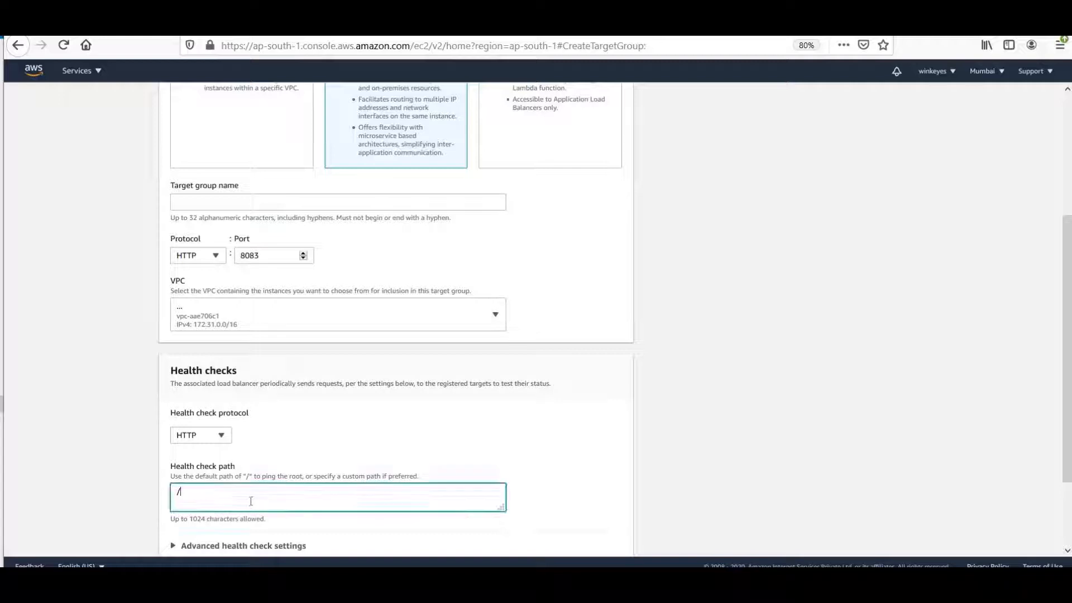
pyautogui.write('ac')
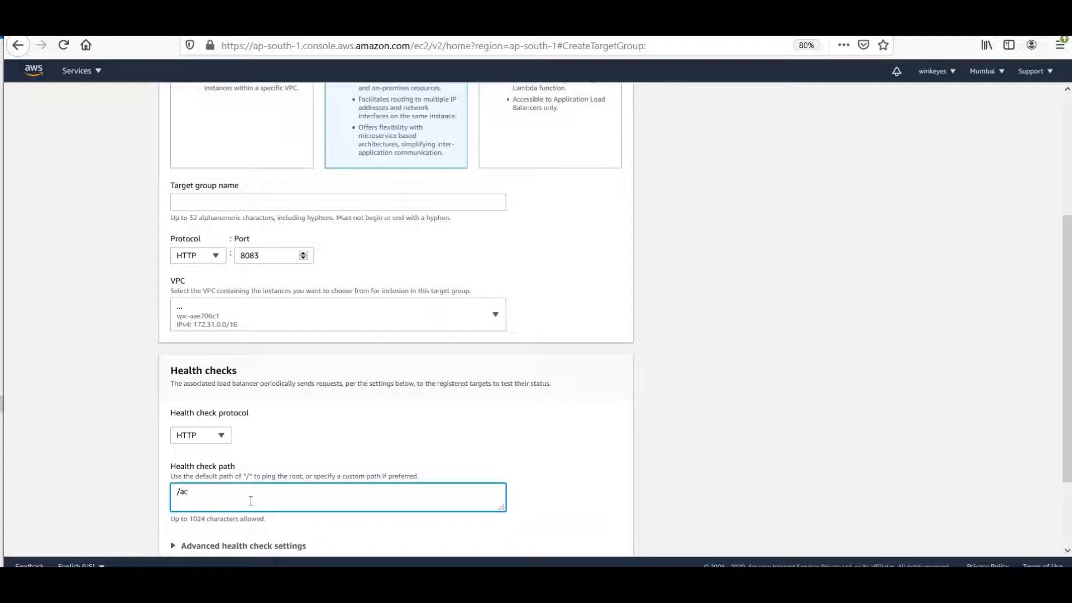
pyautogui.write('tuator/health')
pyautogui.scroll(-3, 574, 483)
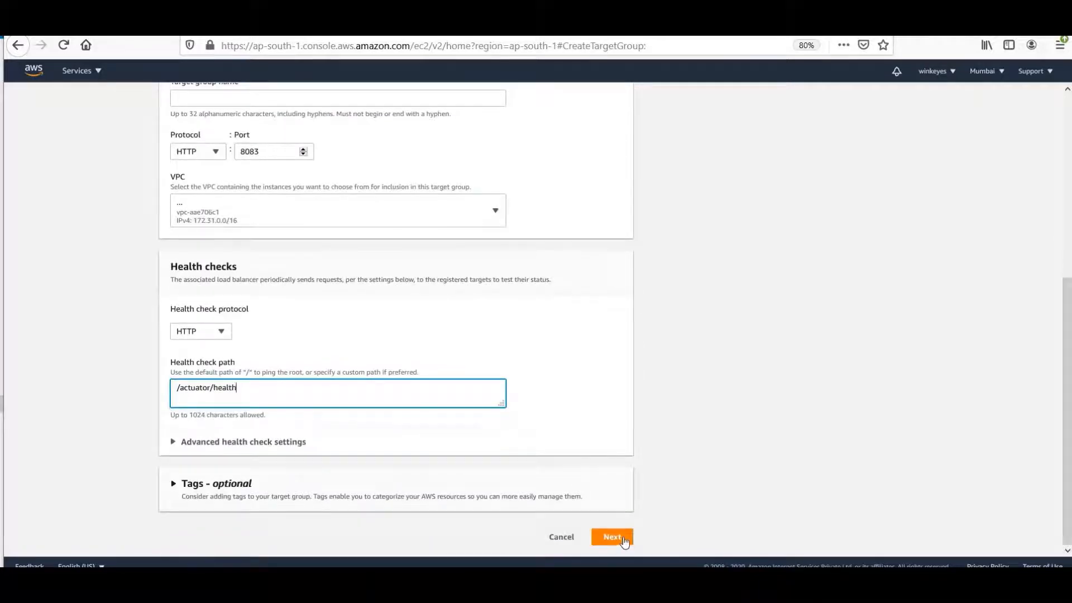
pyautogui.scroll(7, 596, 365)
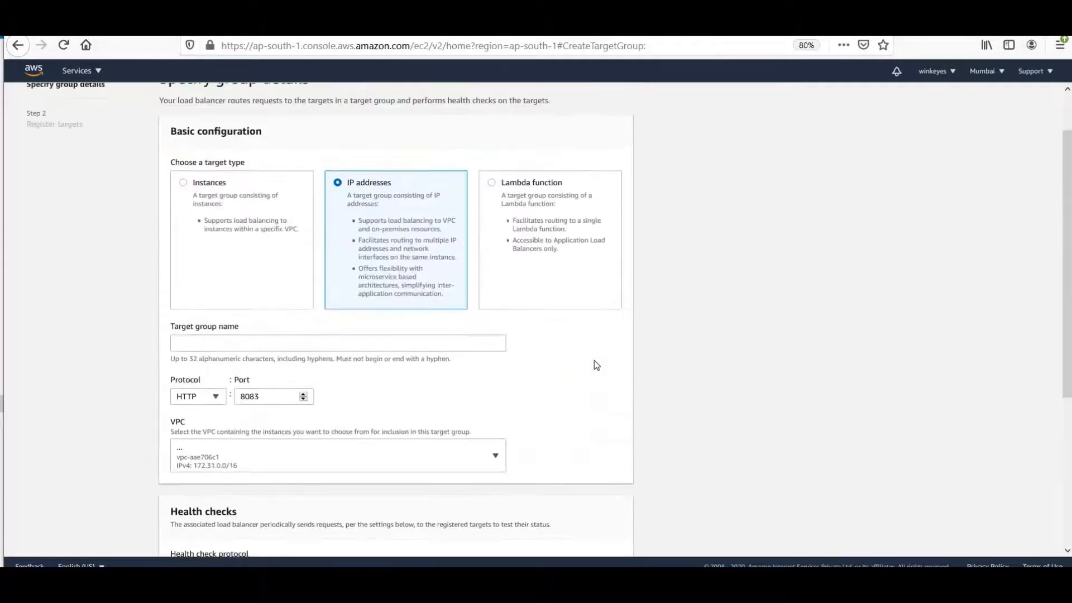
pyautogui.scroll(-4, 595, 365)
pyautogui.scroll(-3, 592, 486)
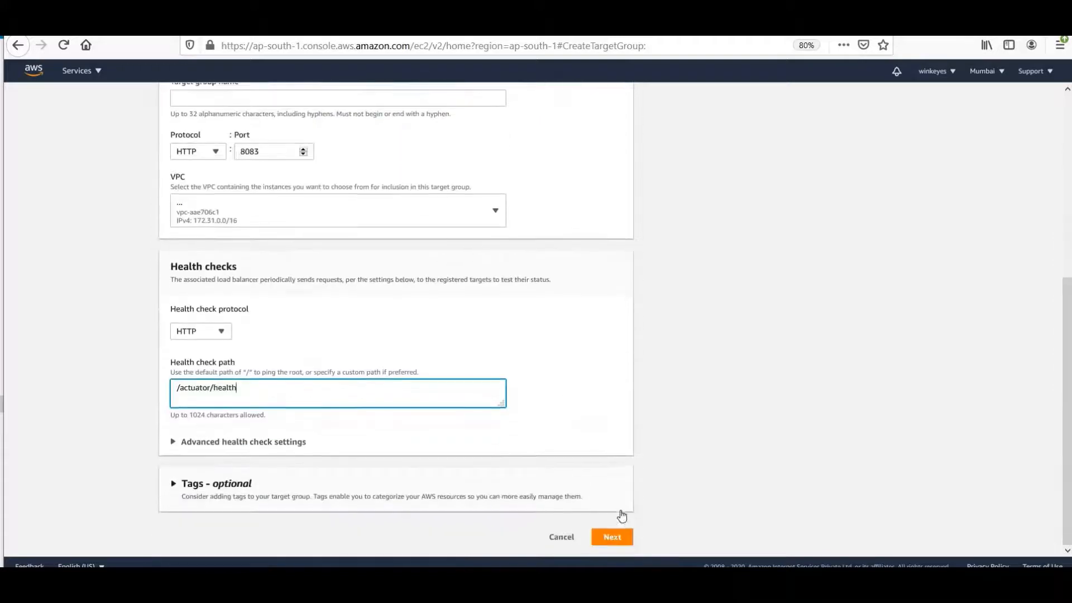
pyautogui.click(619, 535)
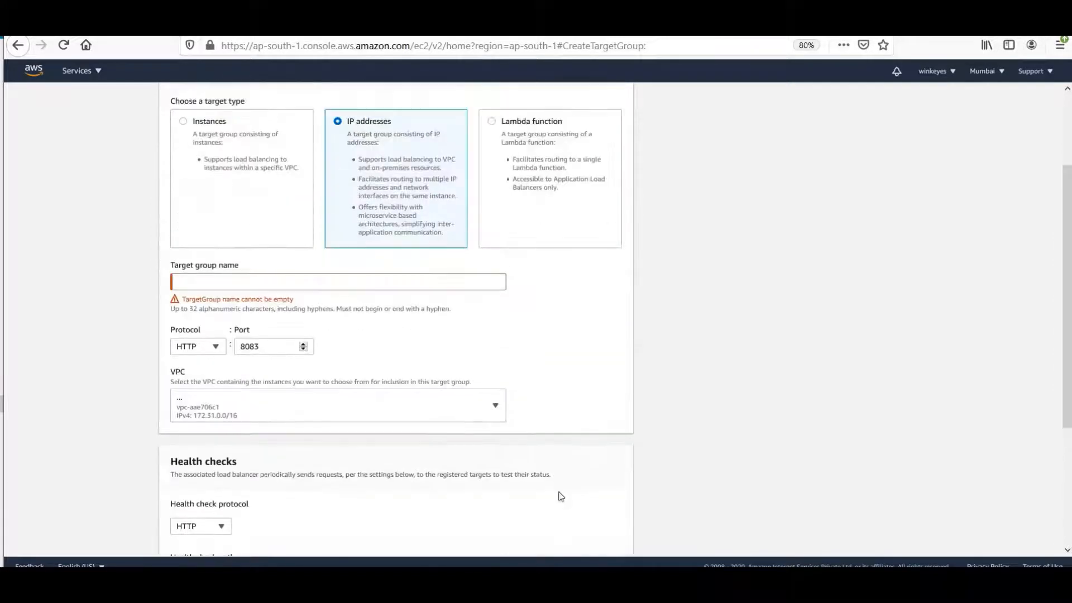
# Name the target group TimeTG and create it without registering any IP targets.
pyautogui.click(366, 301)
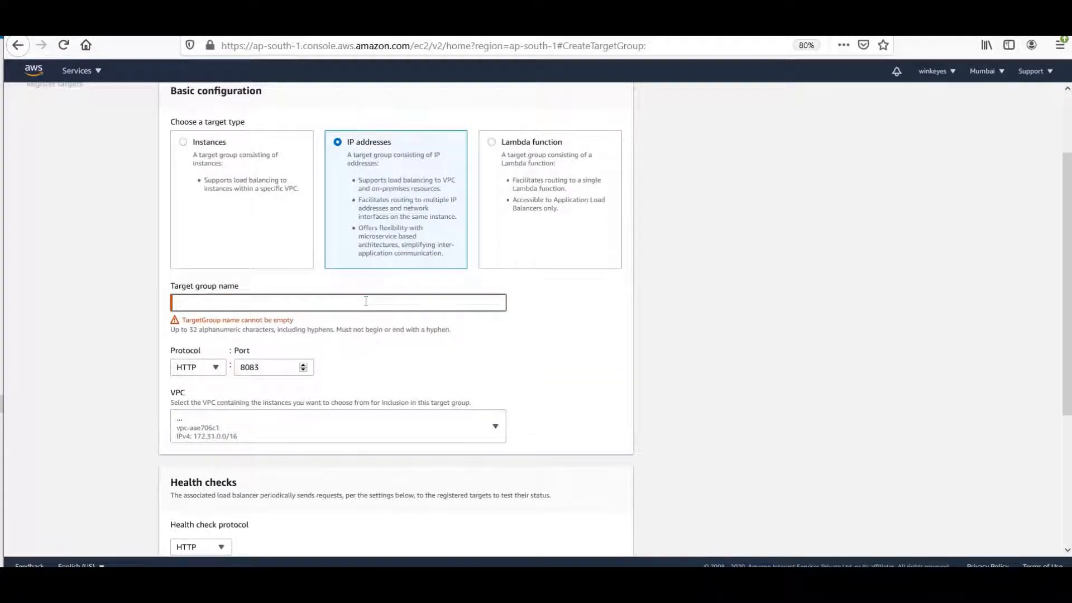
pyautogui.write('Time')
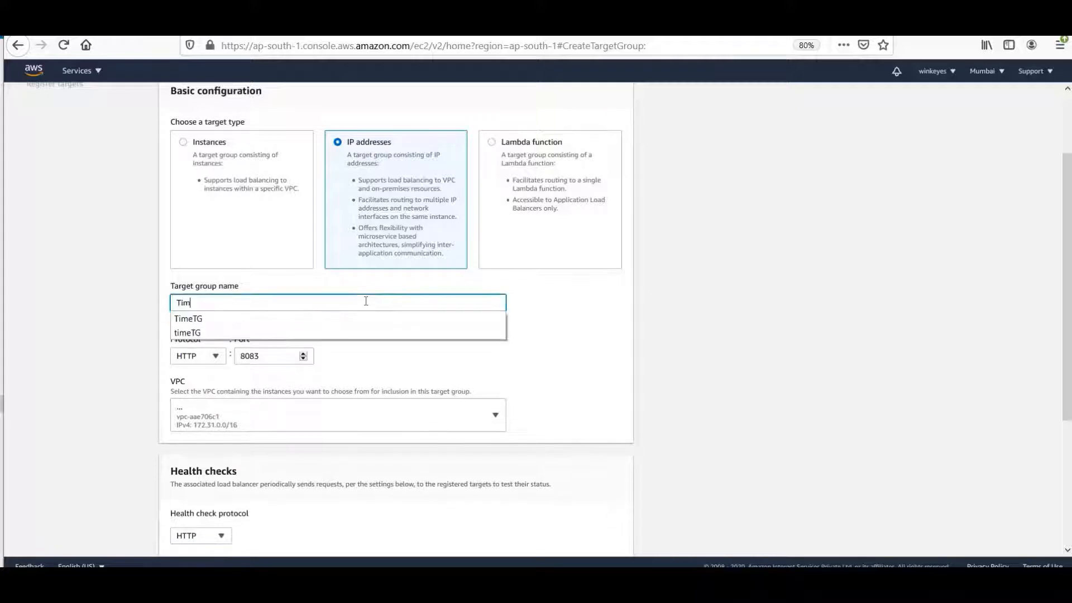
pyautogui.click(343, 317)
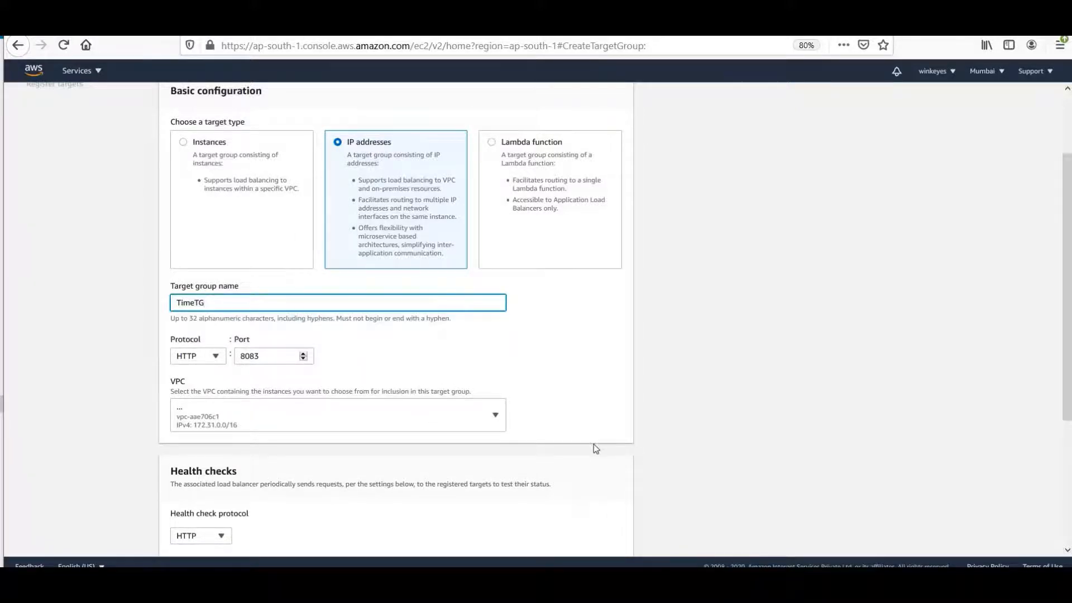
pyautogui.scroll(-4, 594, 443)
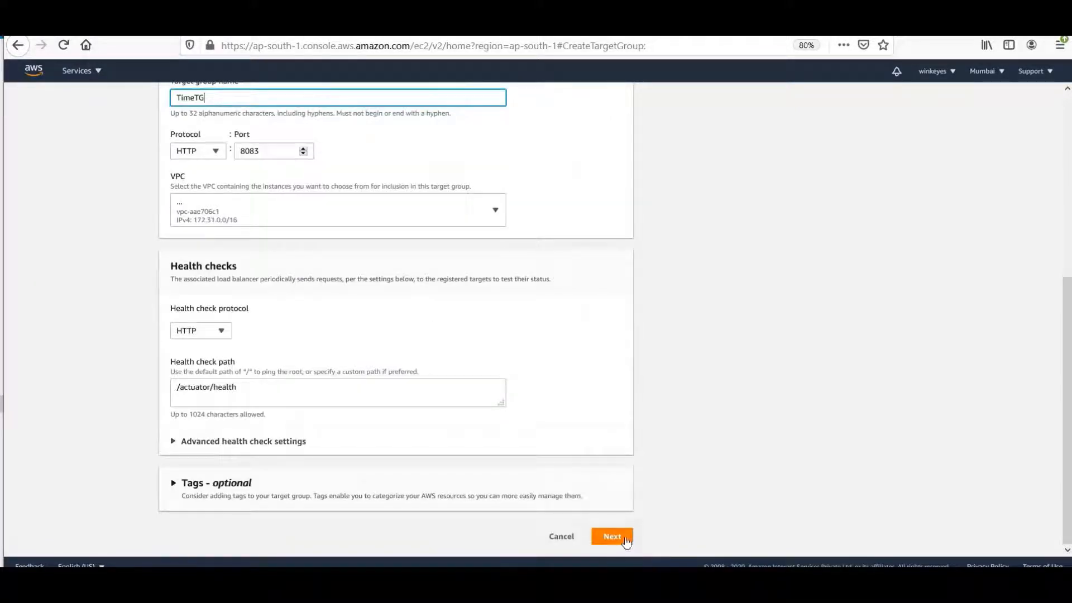
pyautogui.click(612, 537)
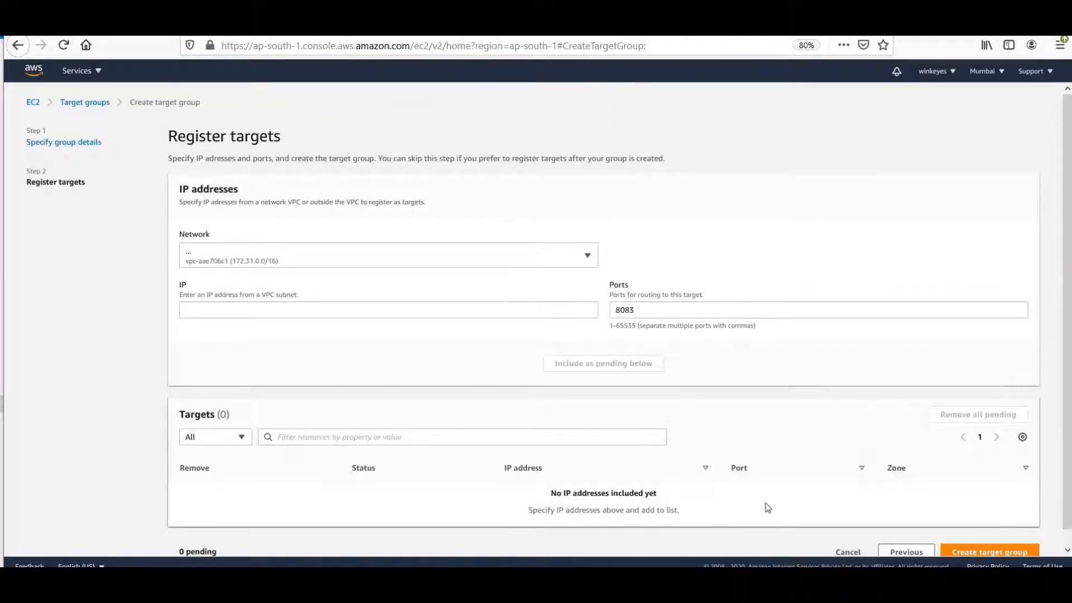
pyautogui.click(971, 551)
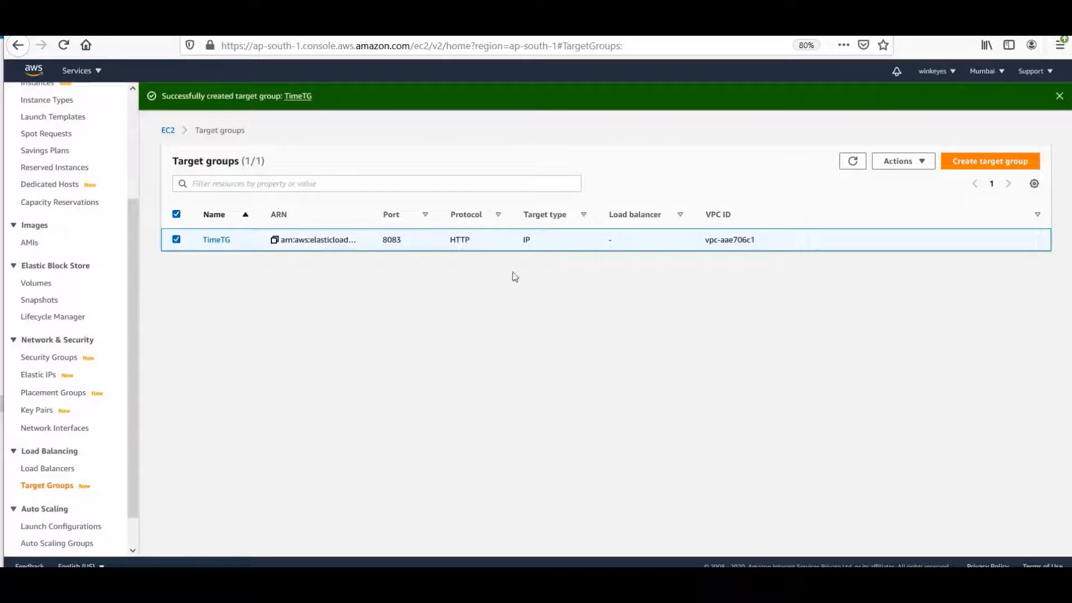
# Start another target group of the IP addresses type, named PeopleTG, with HTTP port 8084.
pyautogui.click(962, 162)
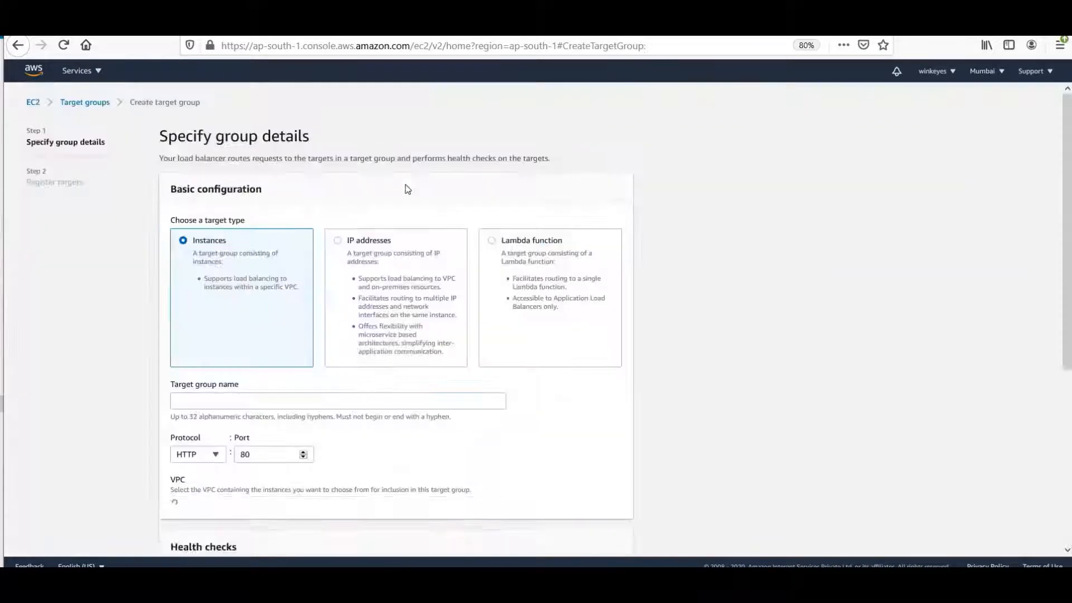
pyautogui.click(338, 240)
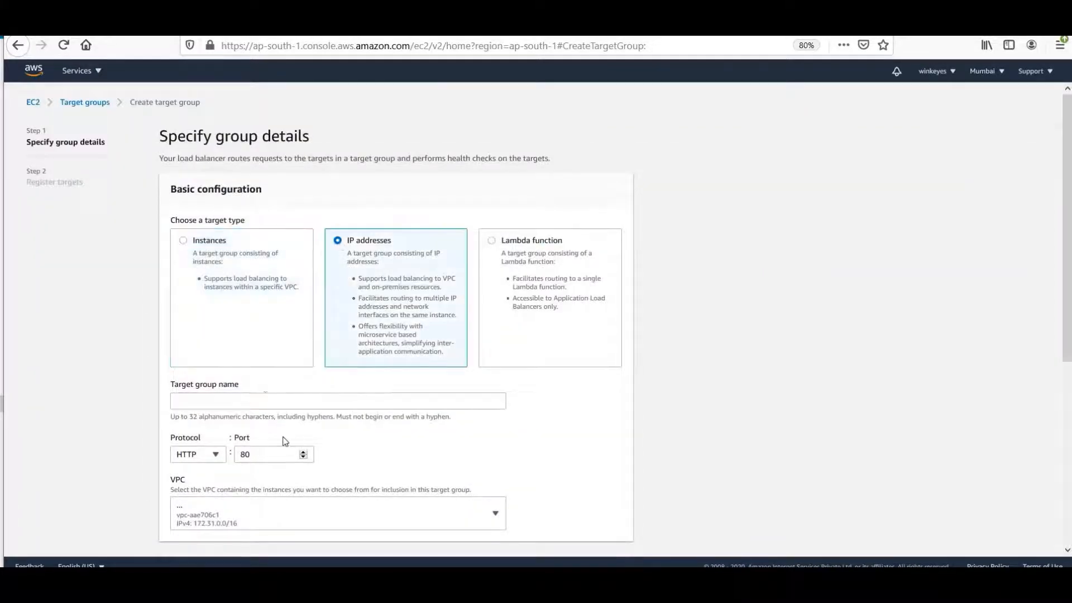
pyautogui.click(266, 396)
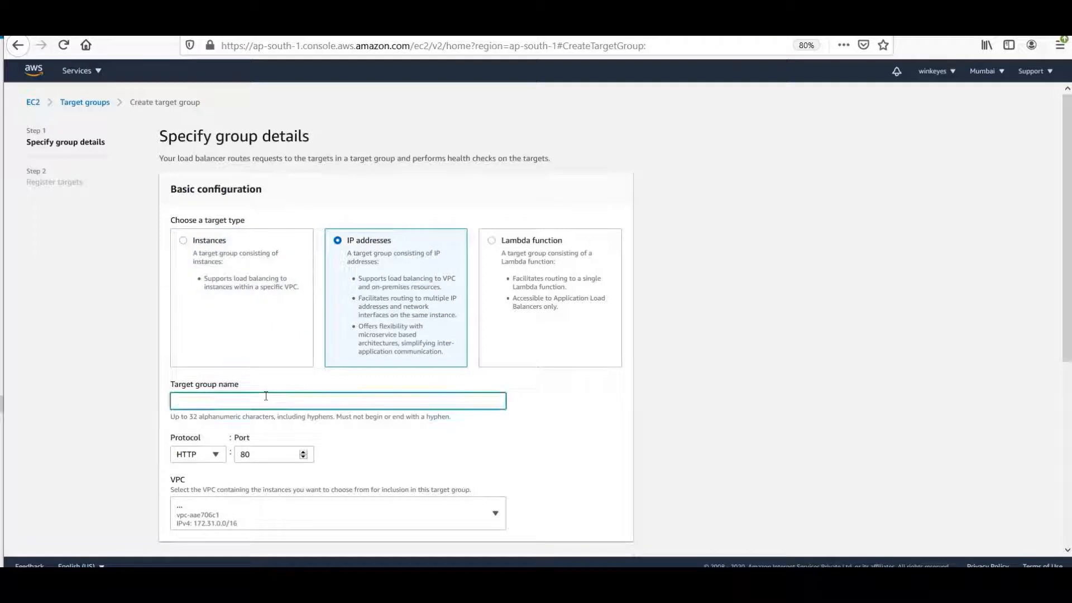
pyautogui.write('Pe')
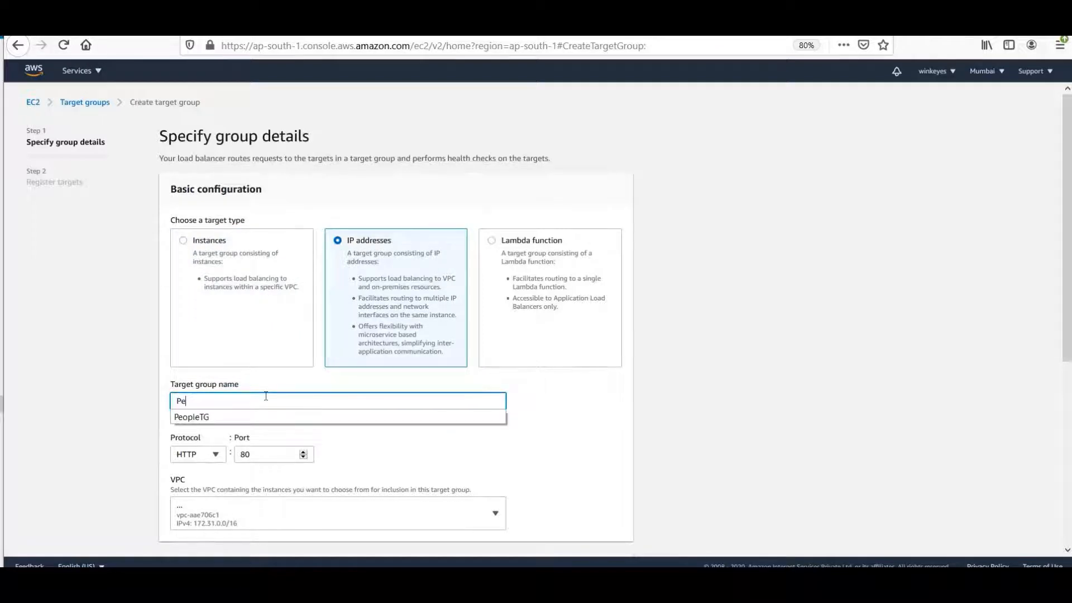
pyautogui.click(233, 419)
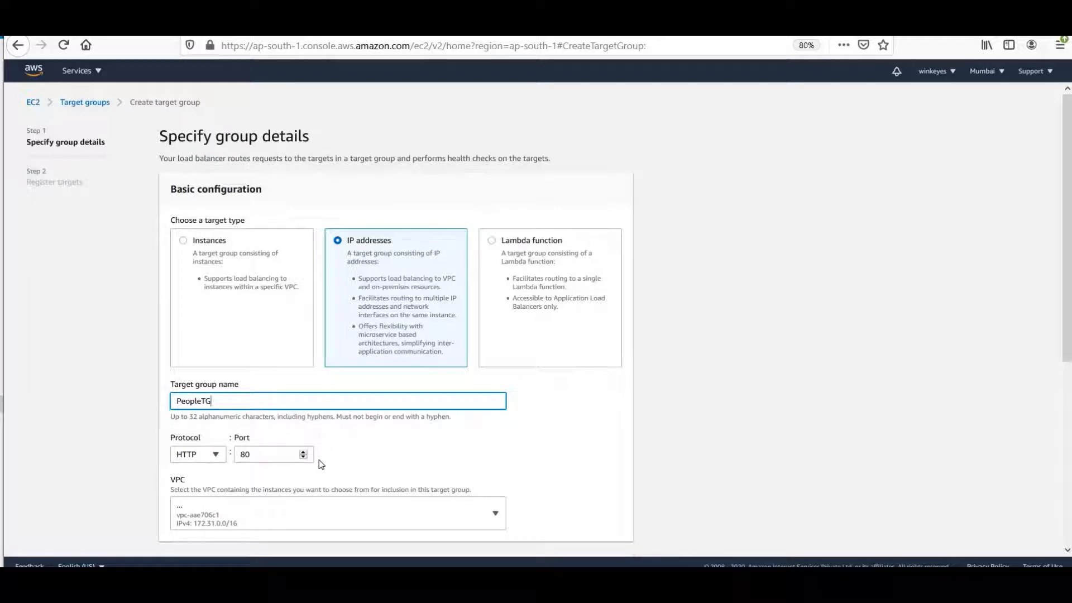
pyautogui.click(265, 451)
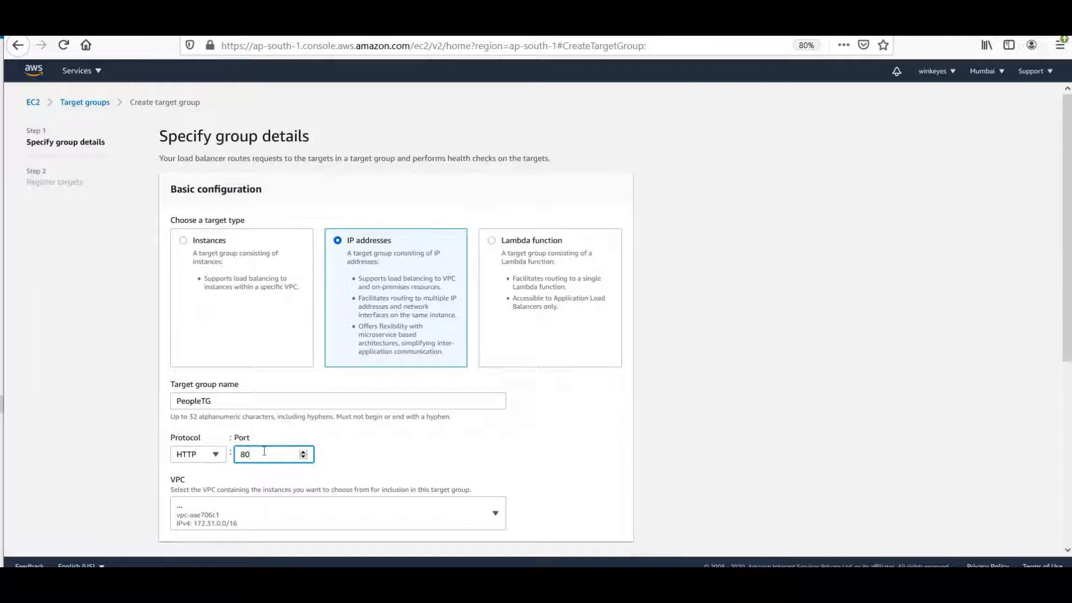
pyautogui.write('84')
# Set the health check path to /actuator/health and create the PeopleTG target group without registering targets.
pyautogui.scroll(-4, 348, 340)
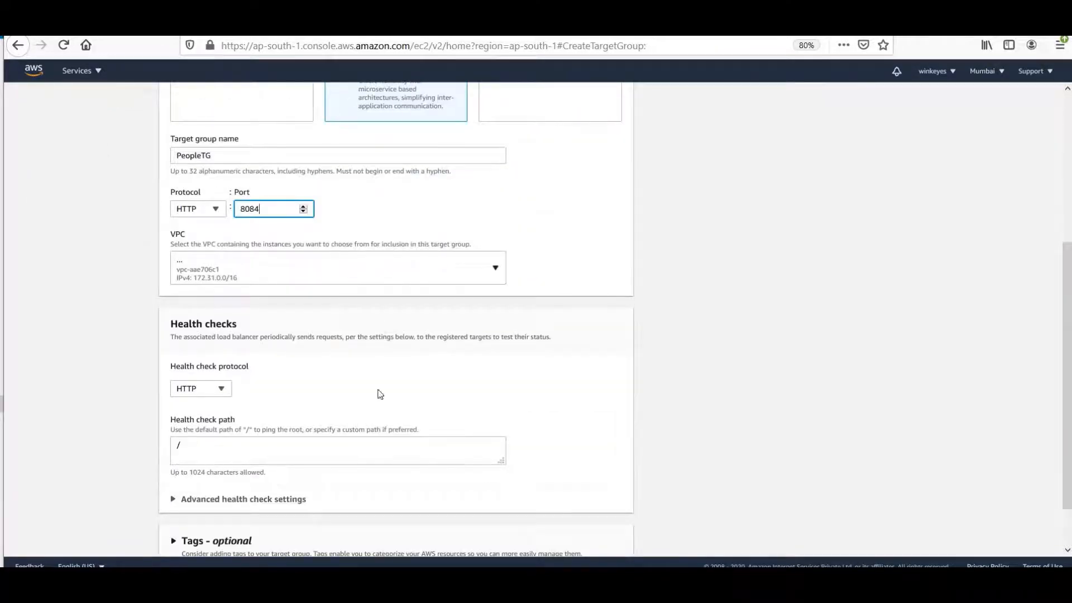
pyautogui.click(274, 448)
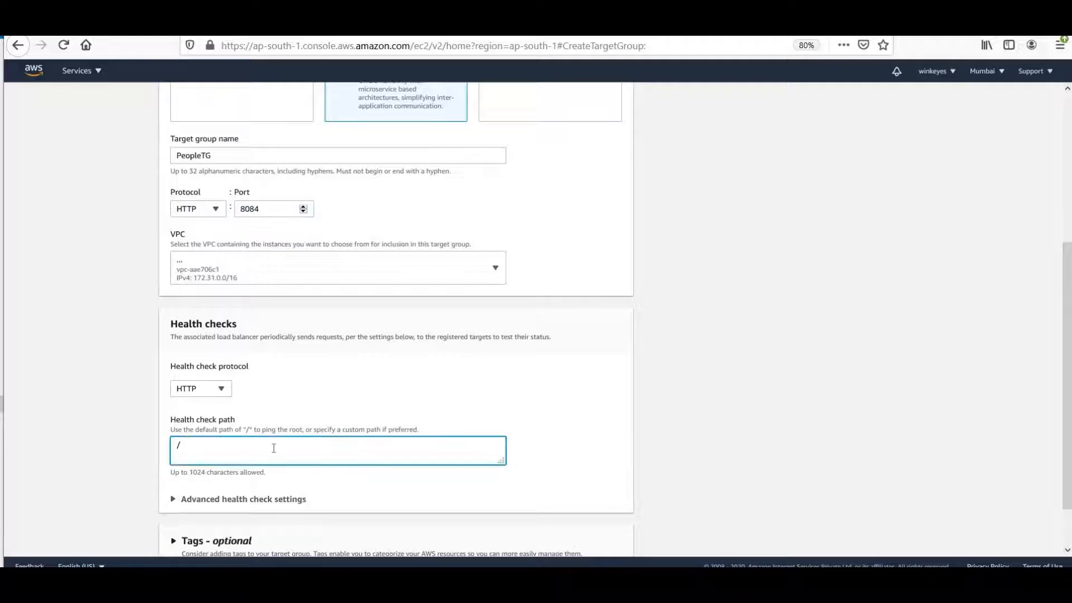
pyautogui.write('actuator/health')
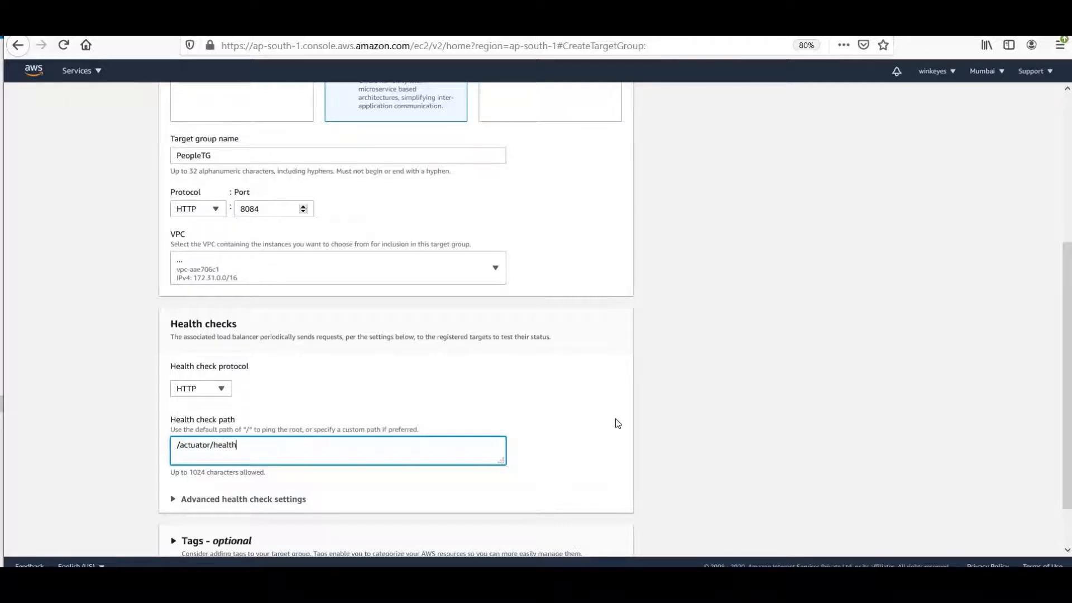
pyautogui.scroll(-2, 617, 423)
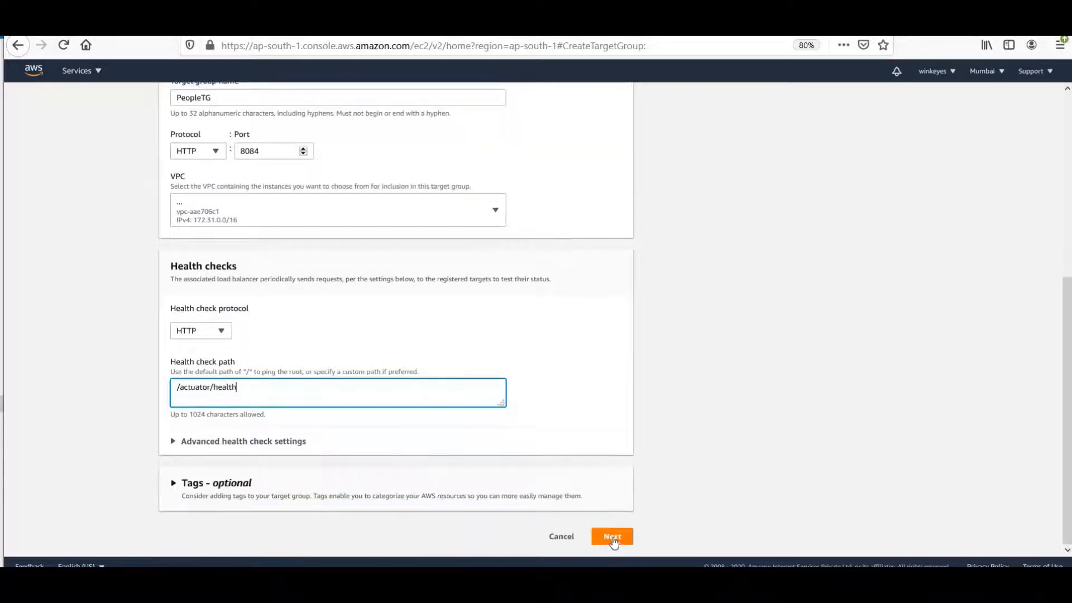
pyautogui.click(613, 539)
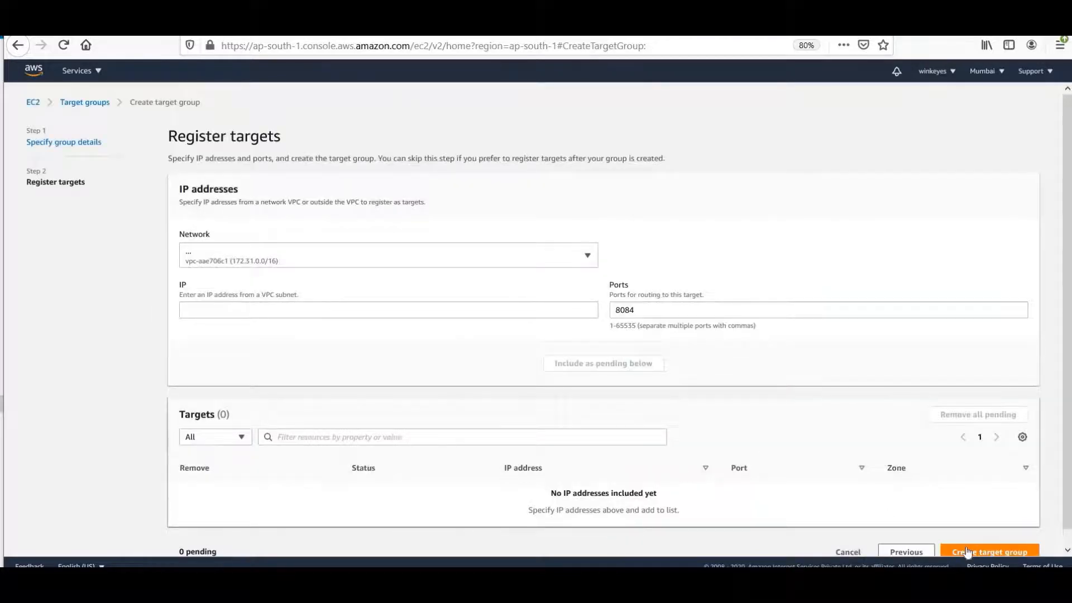
pyautogui.click(966, 549)
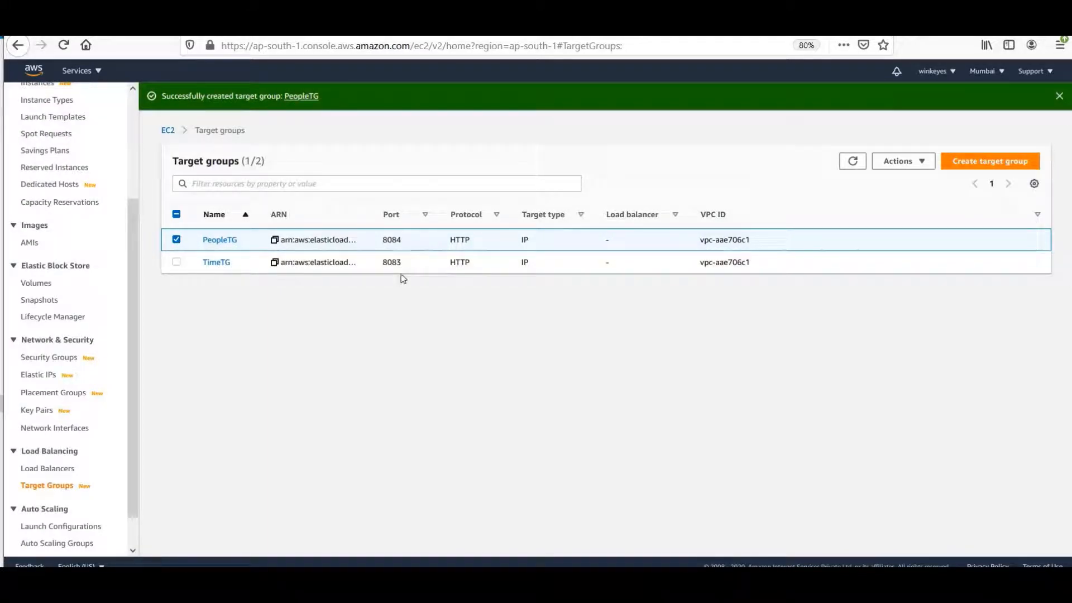
# Start creating an Application Load Balancer and name it MyALB.
pyautogui.click(50, 470)
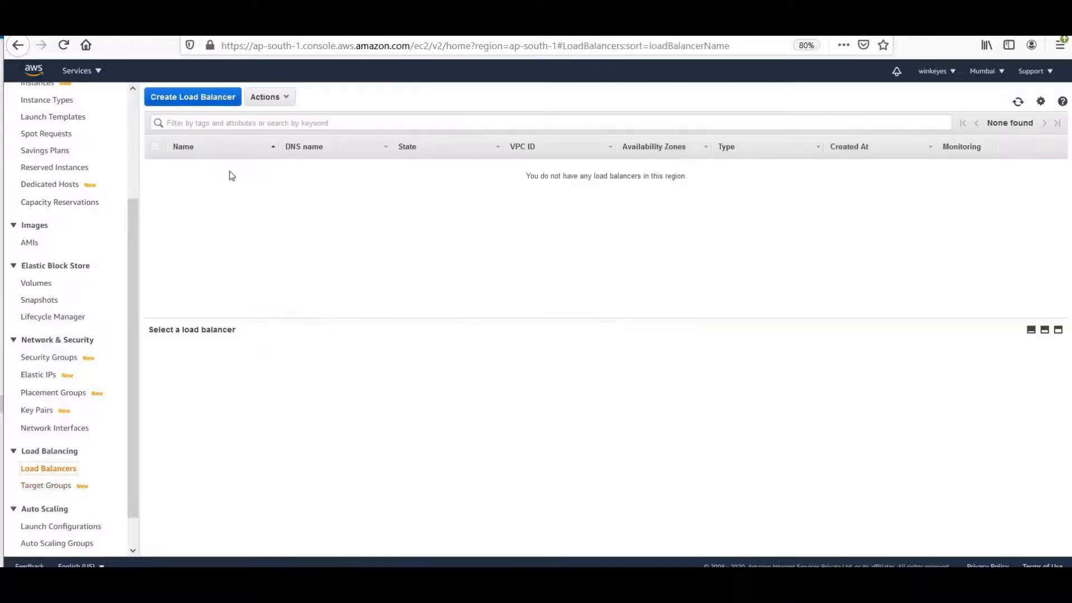
pyautogui.click(176, 102)
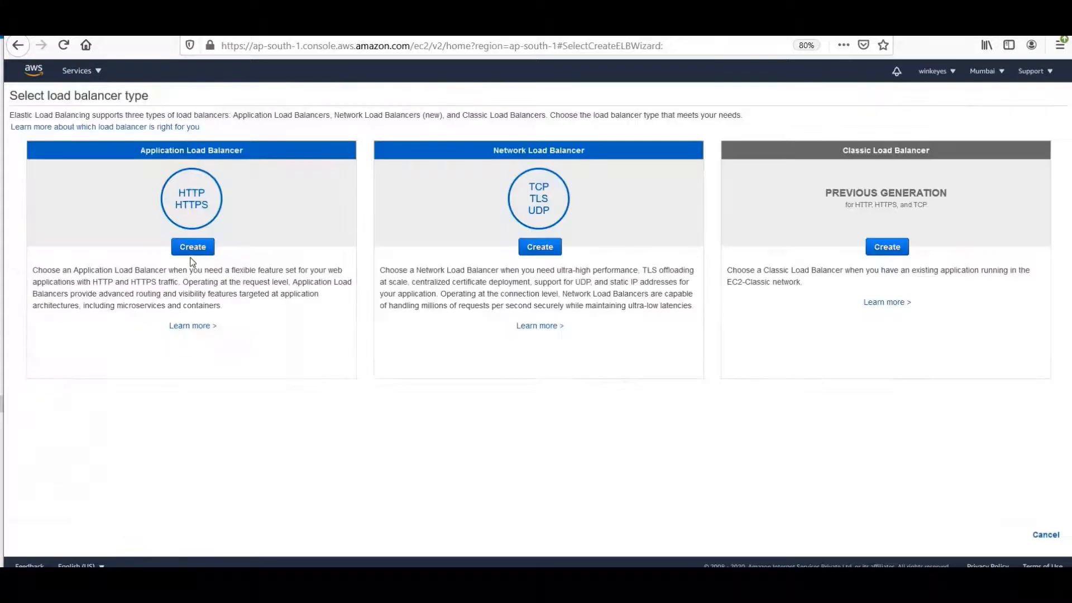
pyautogui.click(192, 248)
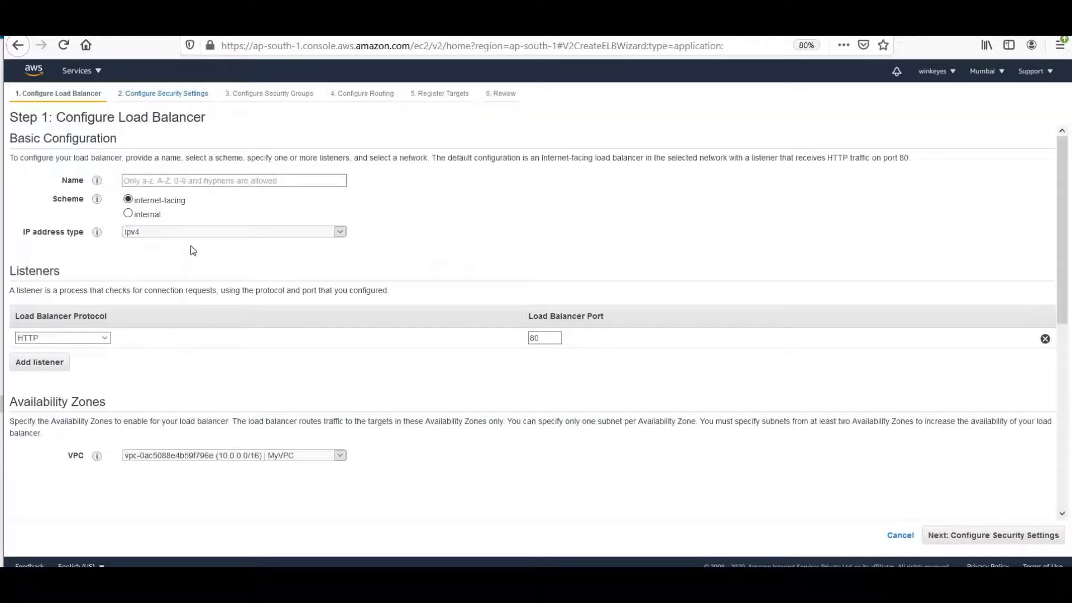
pyautogui.click(176, 177)
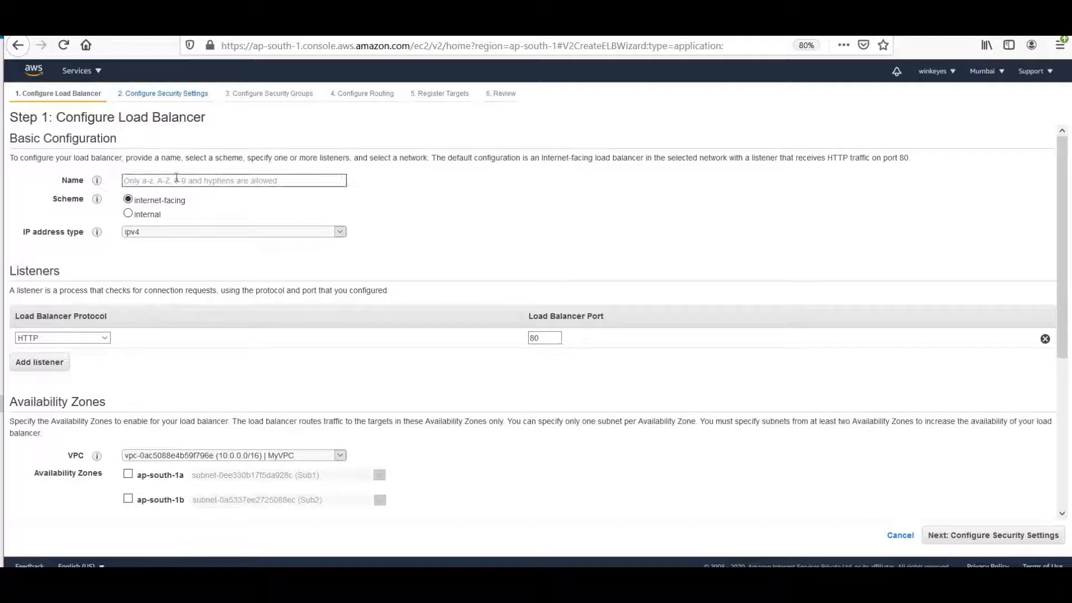
pyautogui.write('A')
pyautogui.write('y')
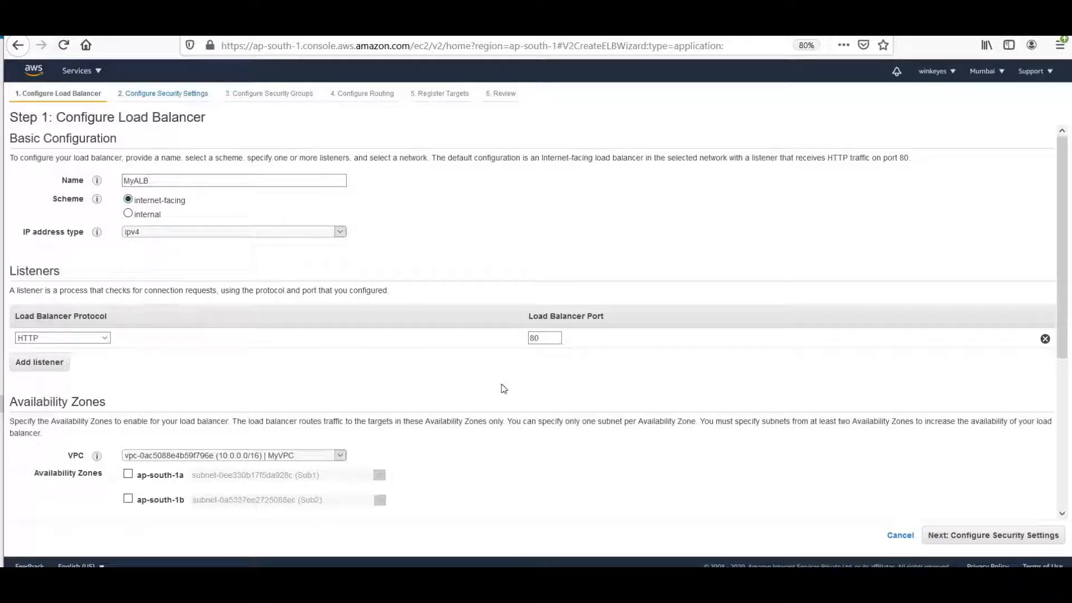
# Place the load balancer in the default VPC (172.31.0.0/16) and enable availability zones ap-south-1a and ap-south-1b.
pyautogui.click(552, 341)
pyautogui.click(281, 455)
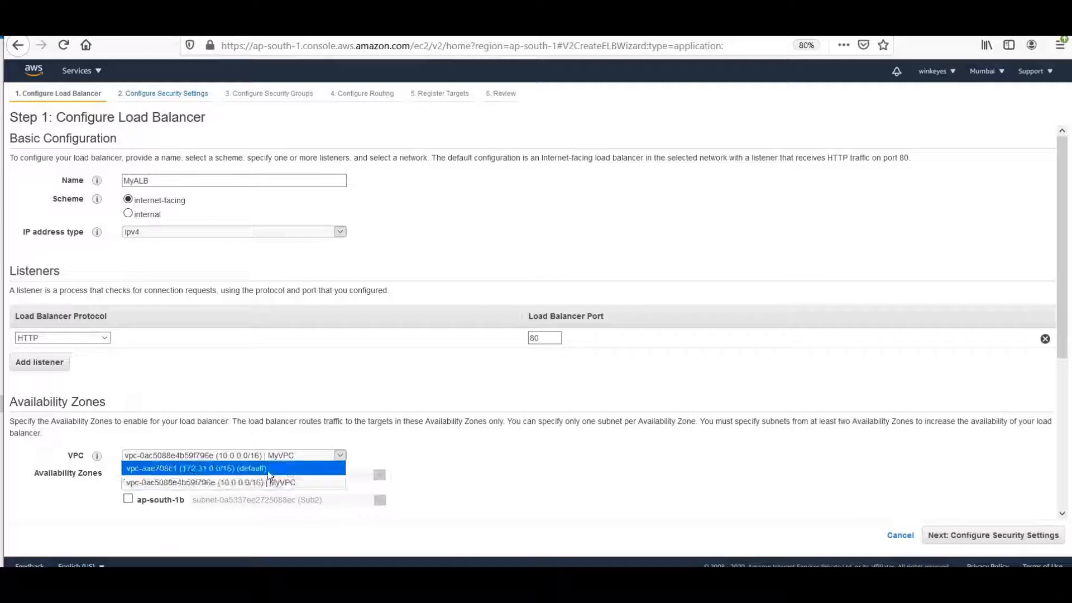
pyautogui.click(270, 470)
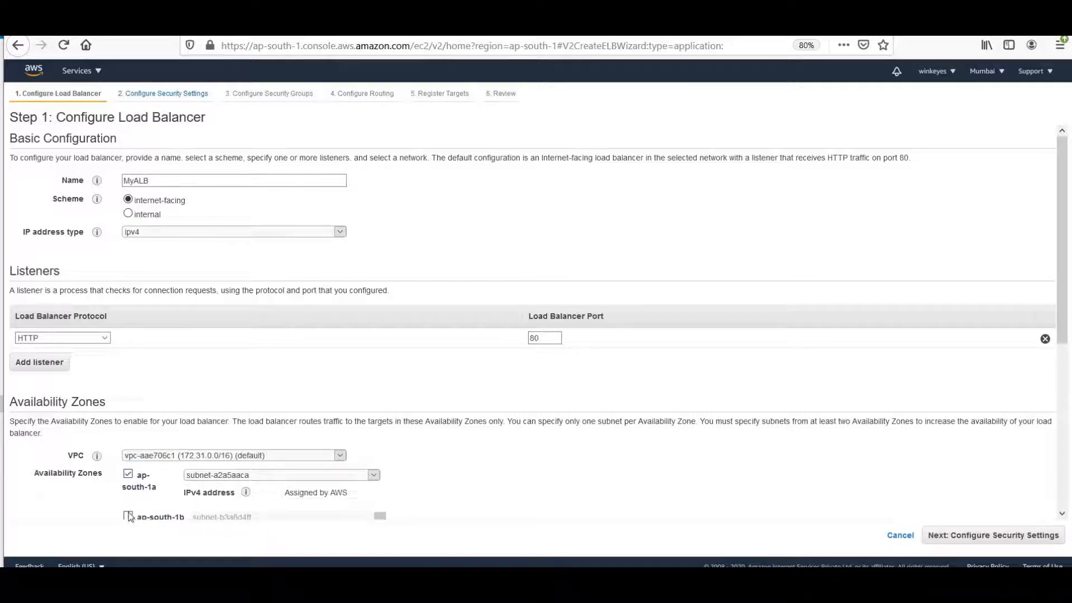
pyautogui.click(128, 515)
pyautogui.scroll(-3, 595, 500)
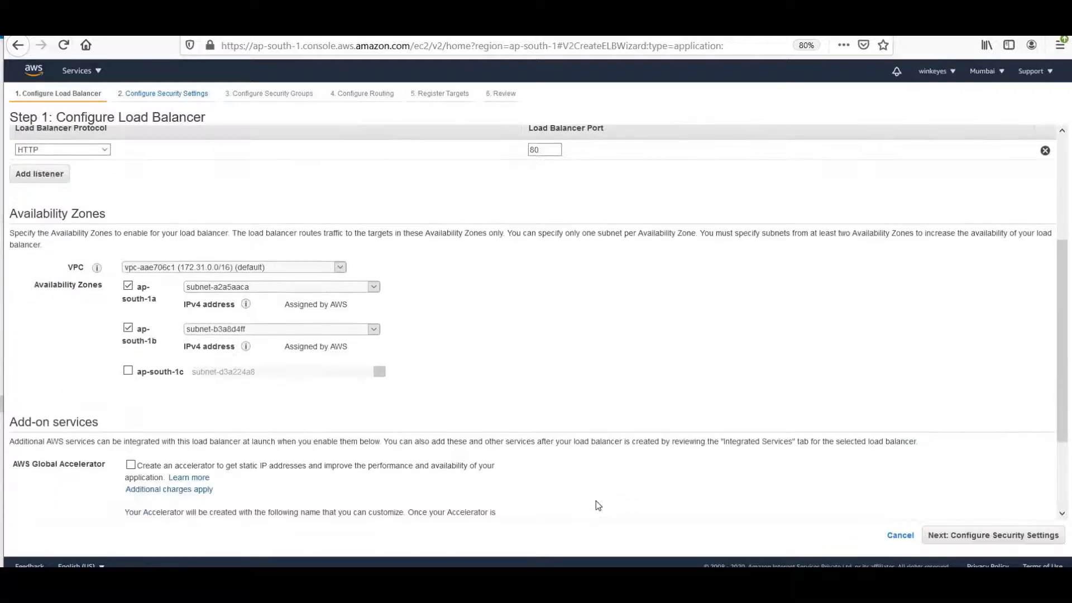
pyautogui.scroll(-2, 595, 501)
pyautogui.click(989, 545)
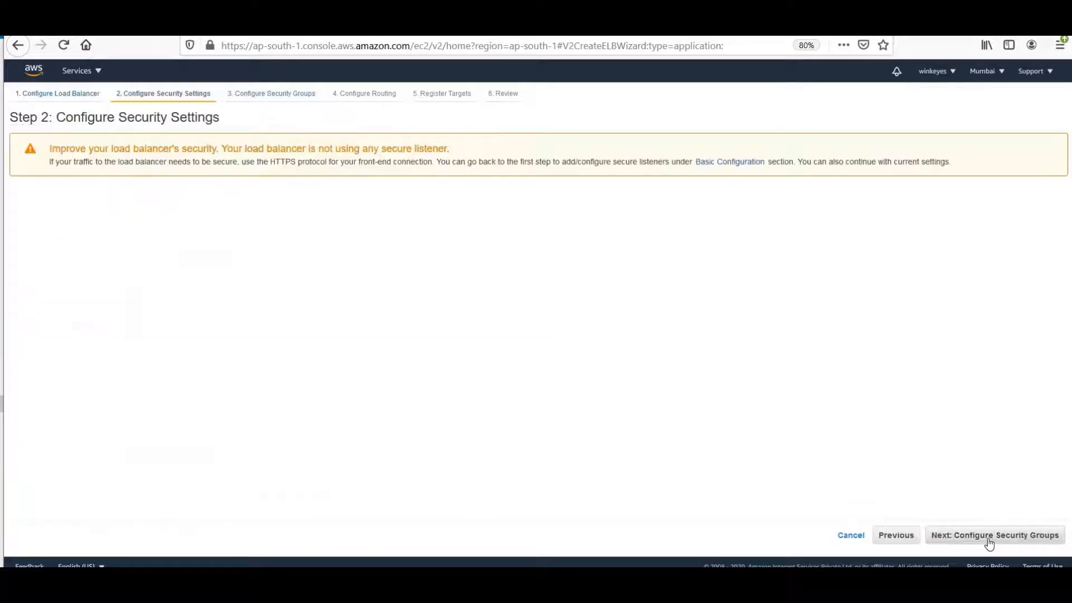
# Continue without a secure listener and assign only the existing DiscoverySG security group, deselecting the default one.
pyautogui.click(989, 536)
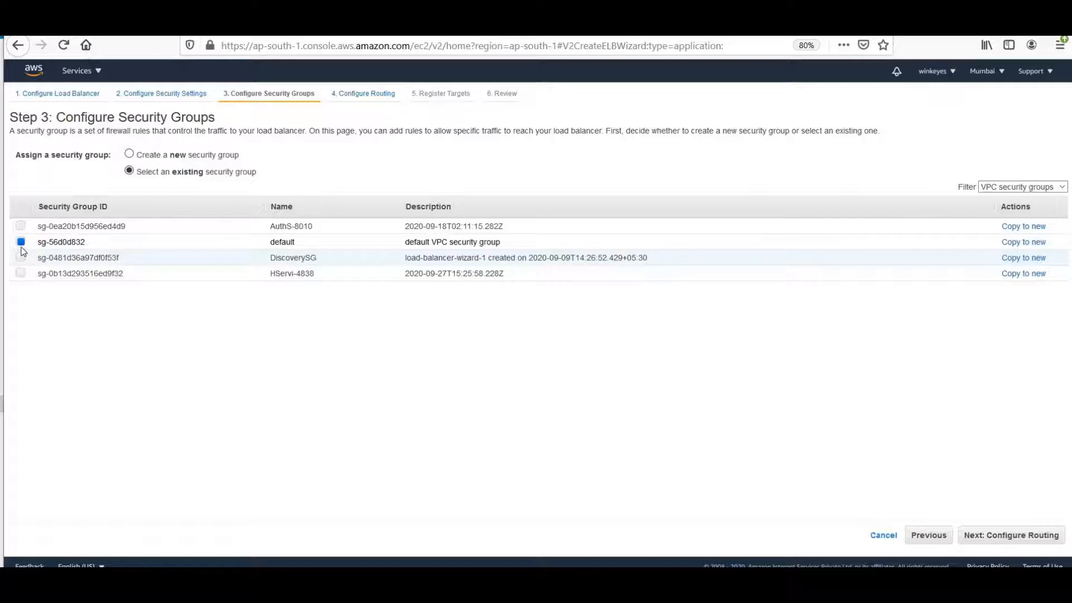
pyautogui.click(21, 257)
pyautogui.click(21, 242)
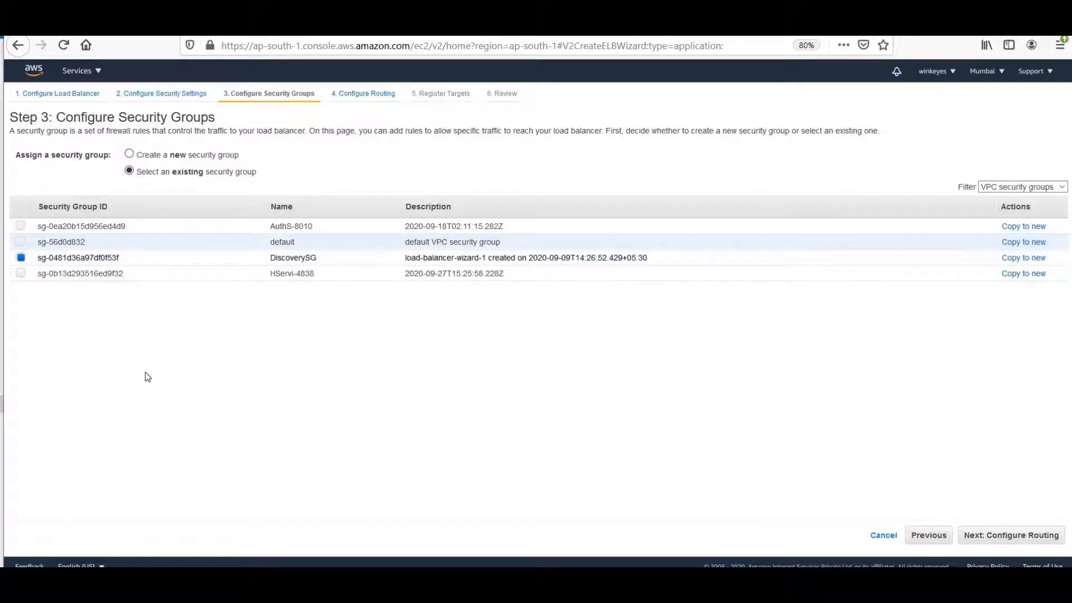
pyautogui.click(1000, 537)
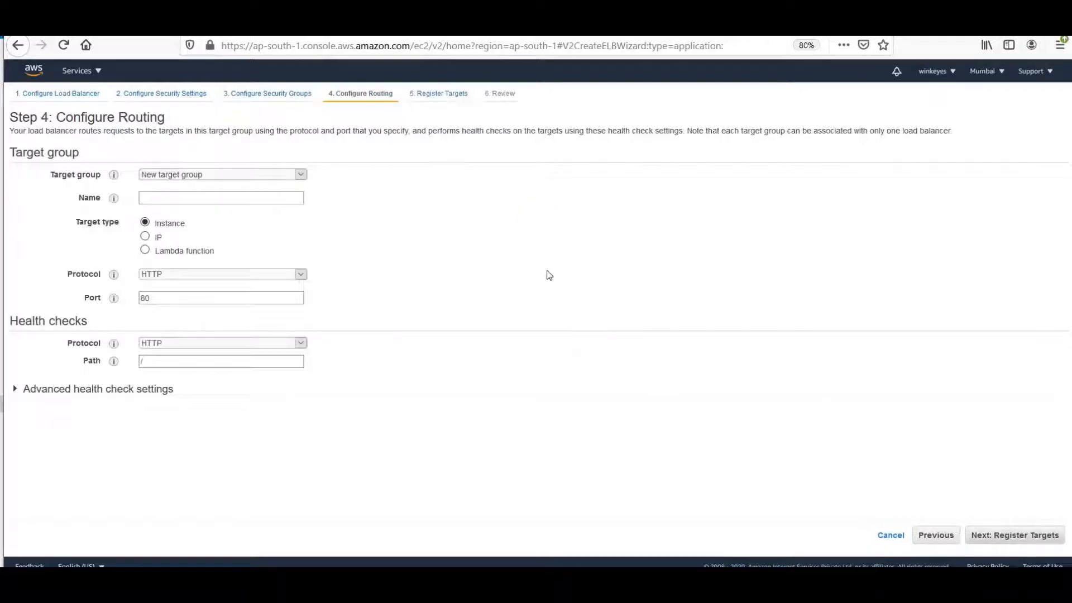
# Route the load balancer to the existing target group TimeTG and create it.
pyautogui.click(296, 174)
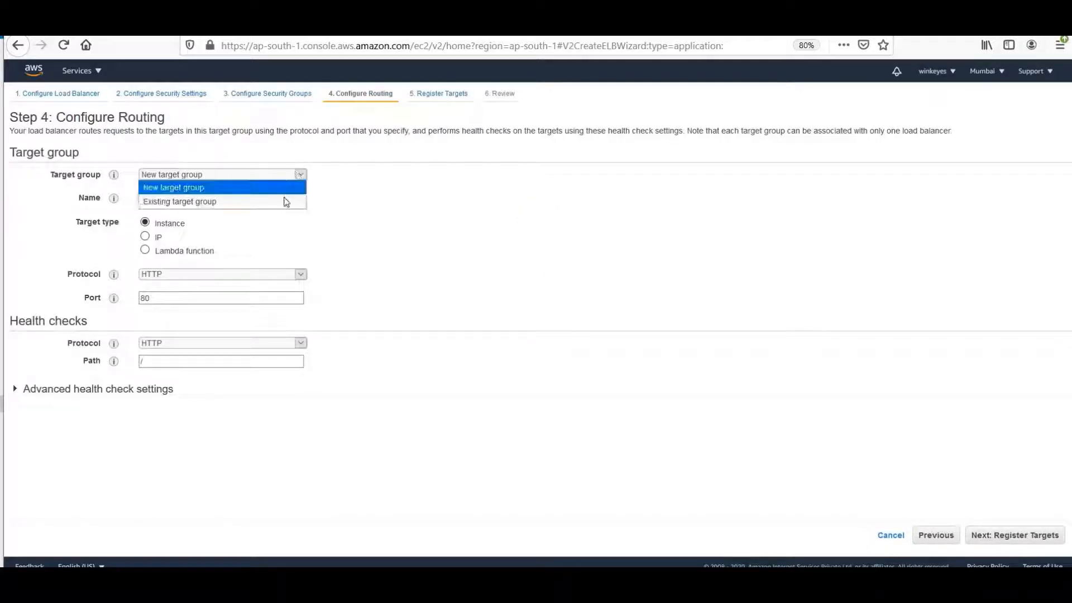
pyautogui.click(284, 201)
pyautogui.click(281, 198)
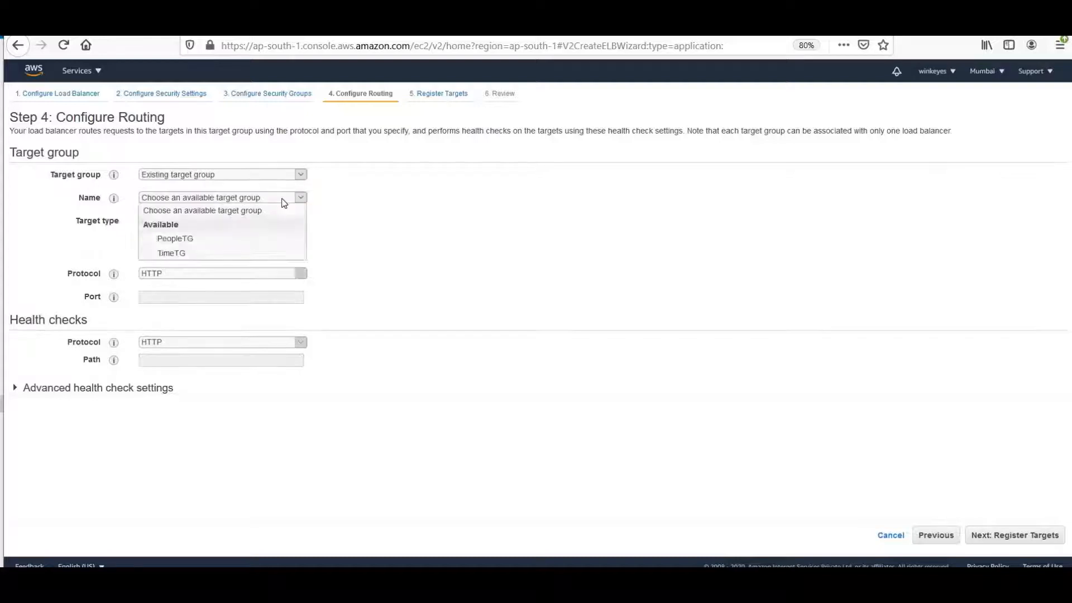
pyautogui.click(272, 256)
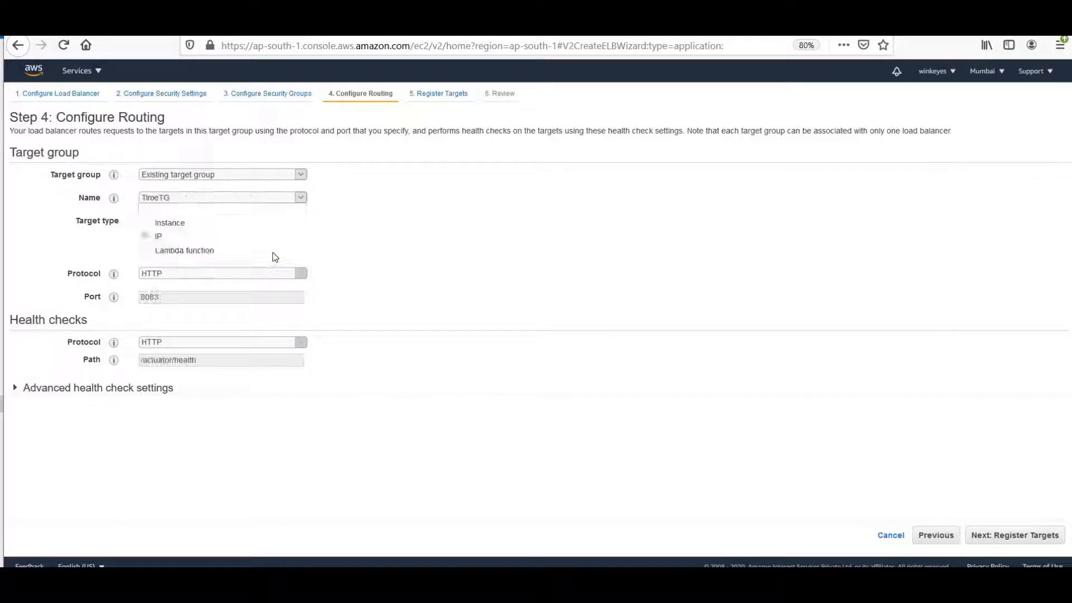
pyautogui.click(1024, 542)
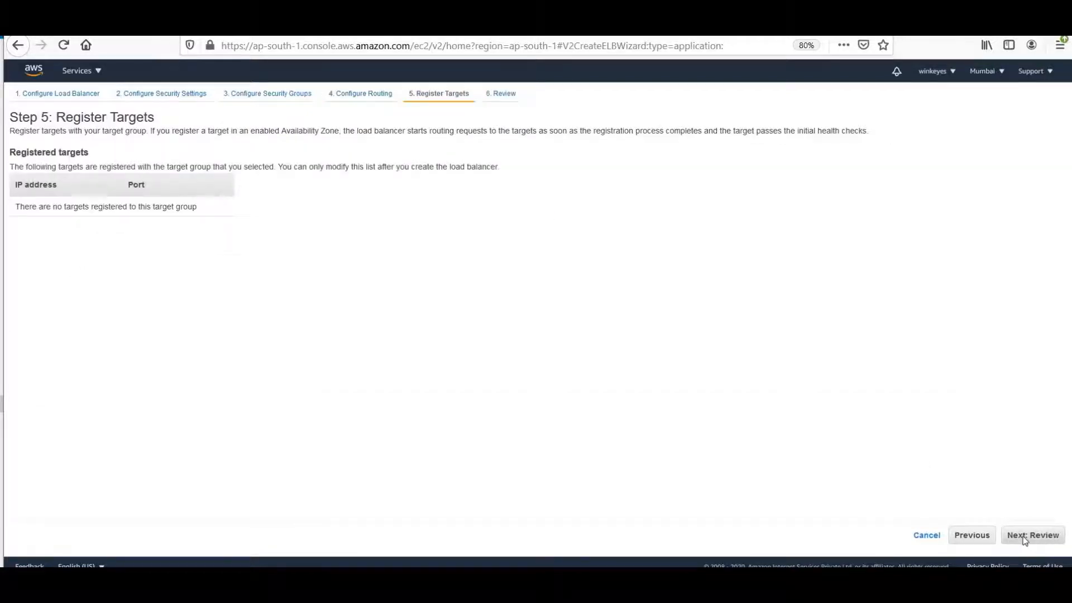
pyautogui.click(1025, 541)
pyautogui.click(1035, 540)
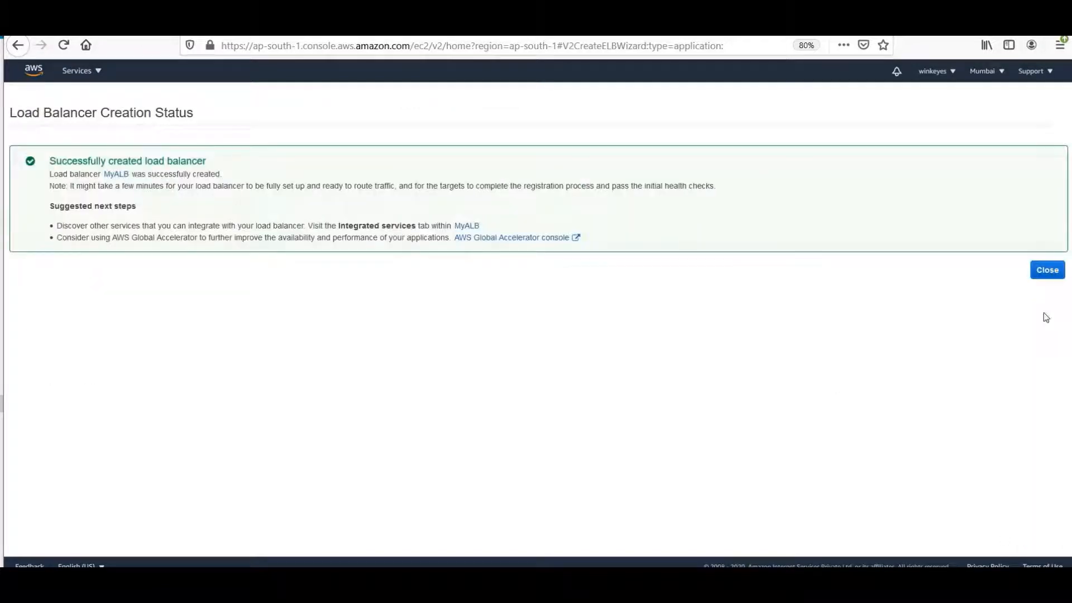
pyautogui.click(1047, 271)
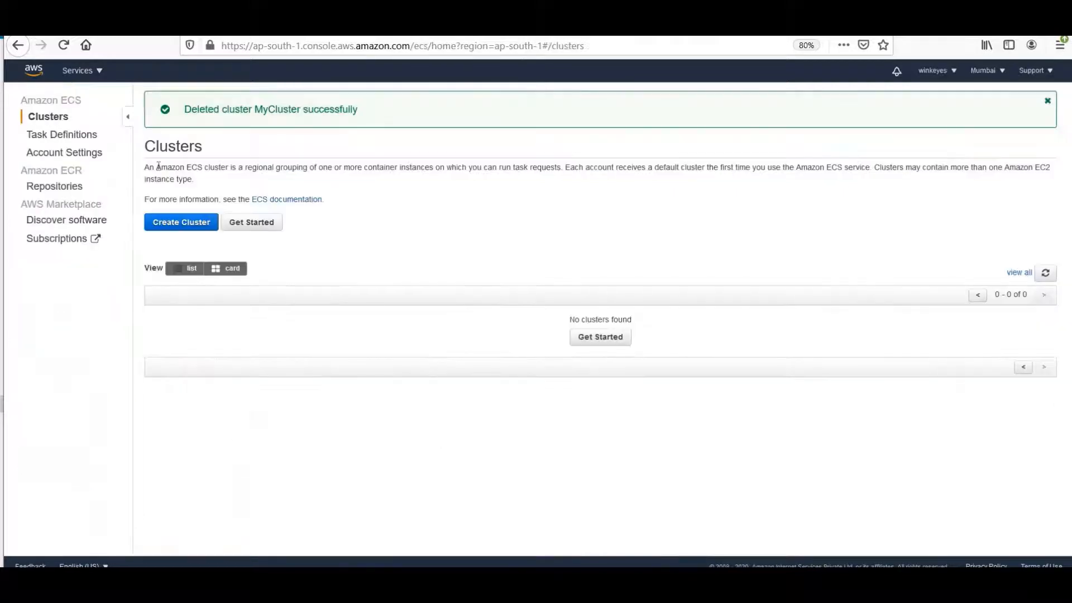
# Create an ECS cluster named MyCluster from the Networking only template.
pyautogui.click(171, 223)
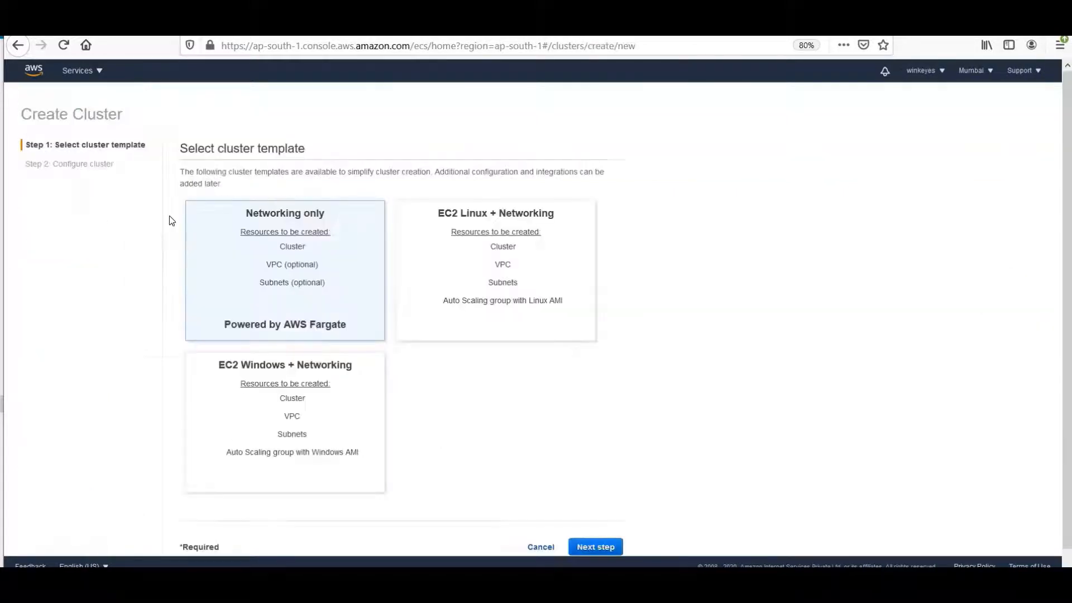
pyautogui.click(307, 264)
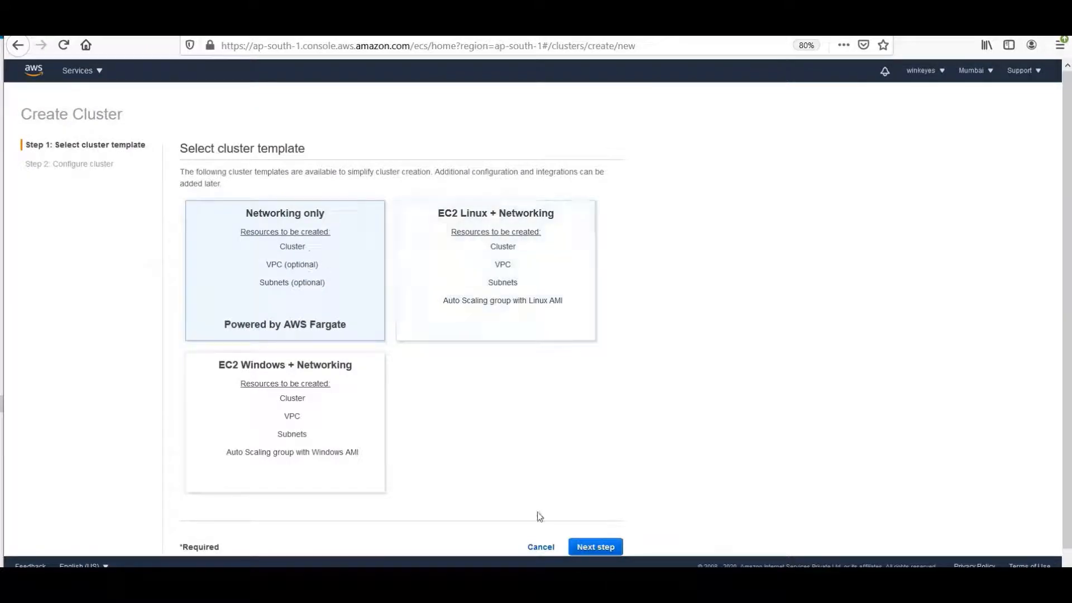
pyautogui.click(594, 548)
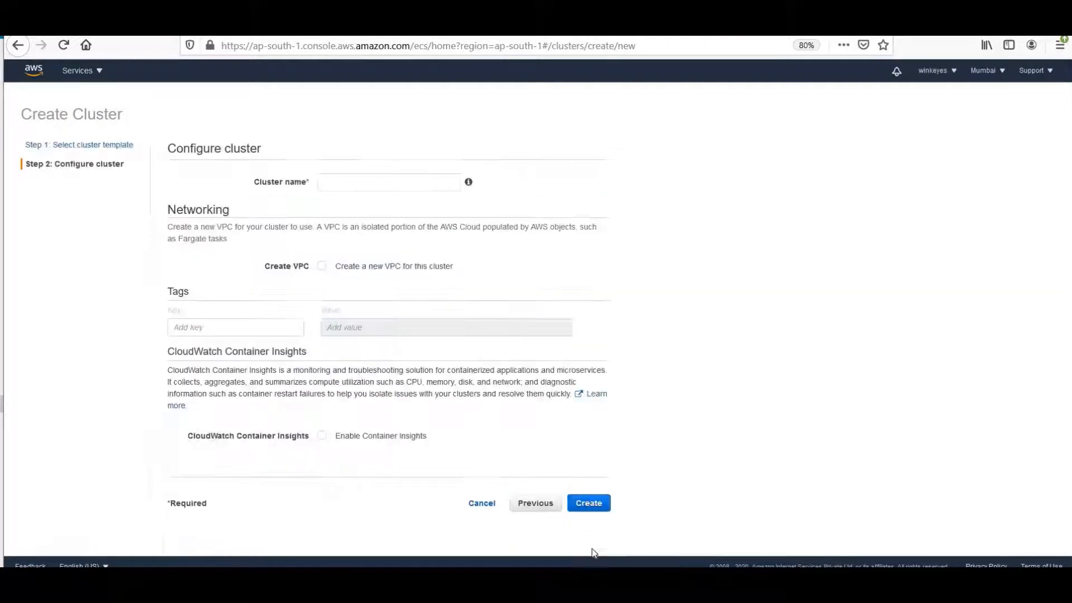
pyautogui.click(334, 179)
pyautogui.write('MyC')
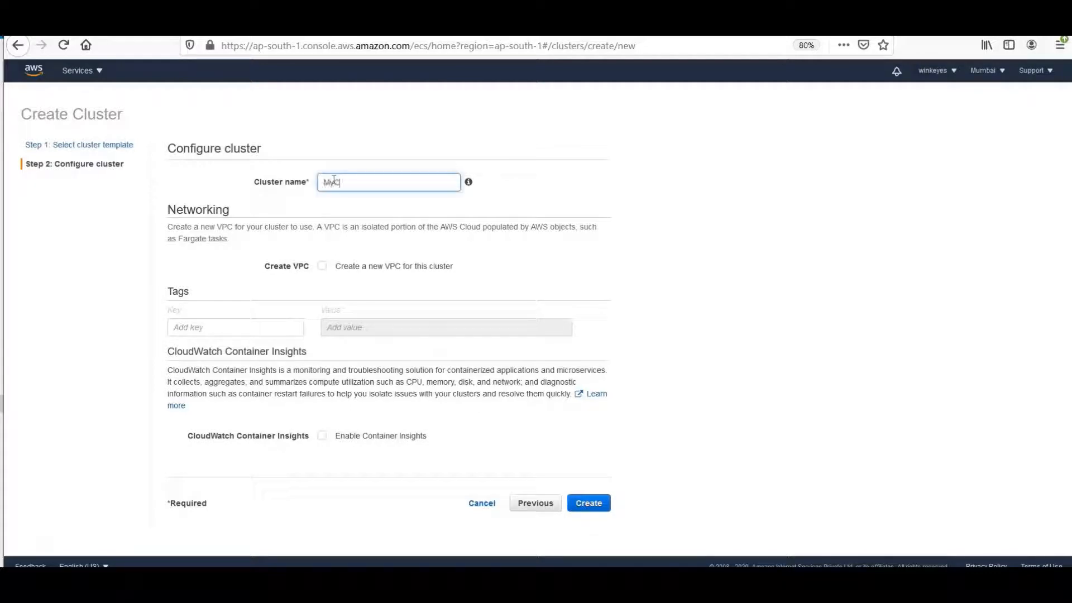
pyautogui.write('luster')
pyautogui.click(588, 503)
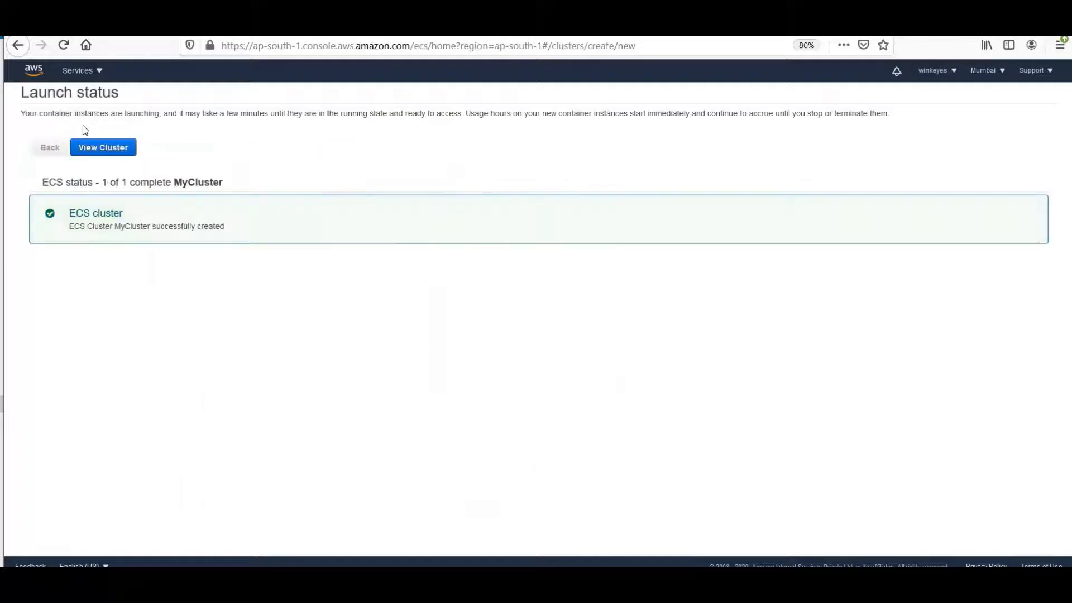
# Start a new service in MyCluster with the FARGATE launch type and the TimeTaskDef task definition.
pyautogui.click(95, 149)
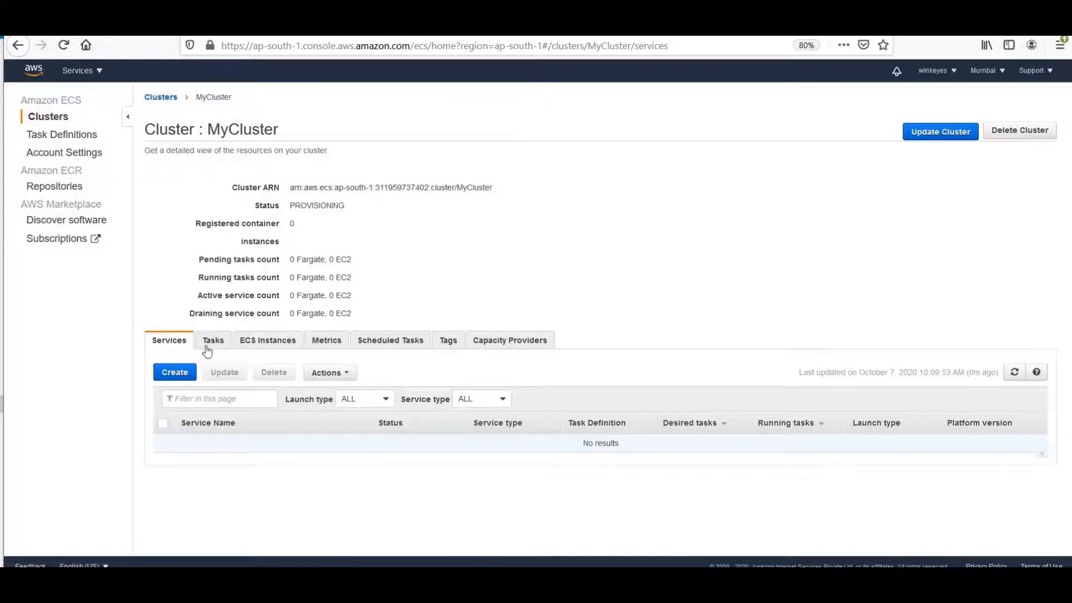
pyautogui.click(178, 380)
pyautogui.click(176, 373)
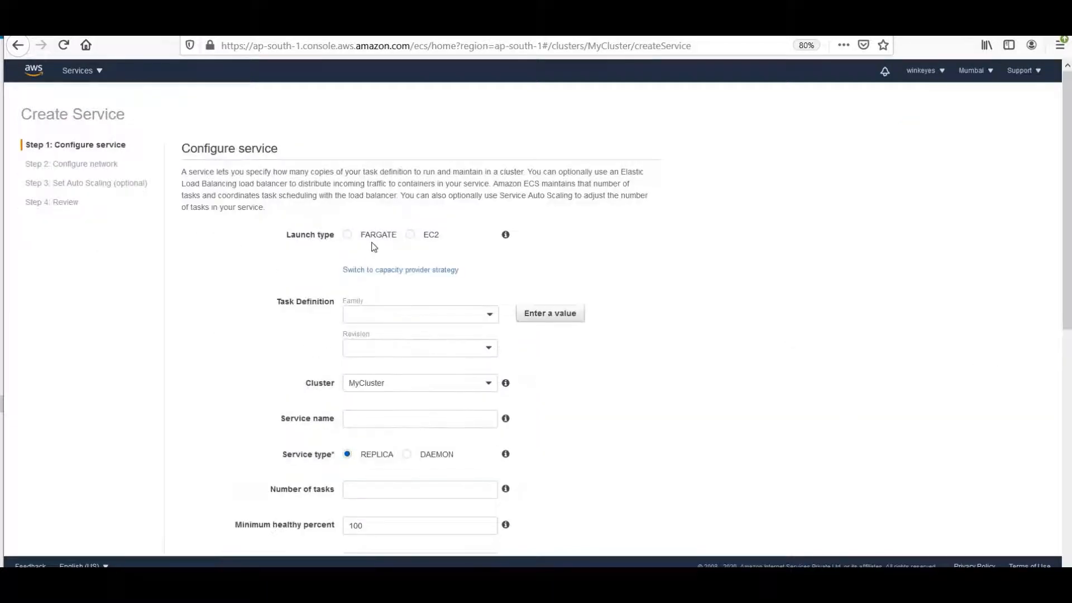
pyautogui.click(350, 235)
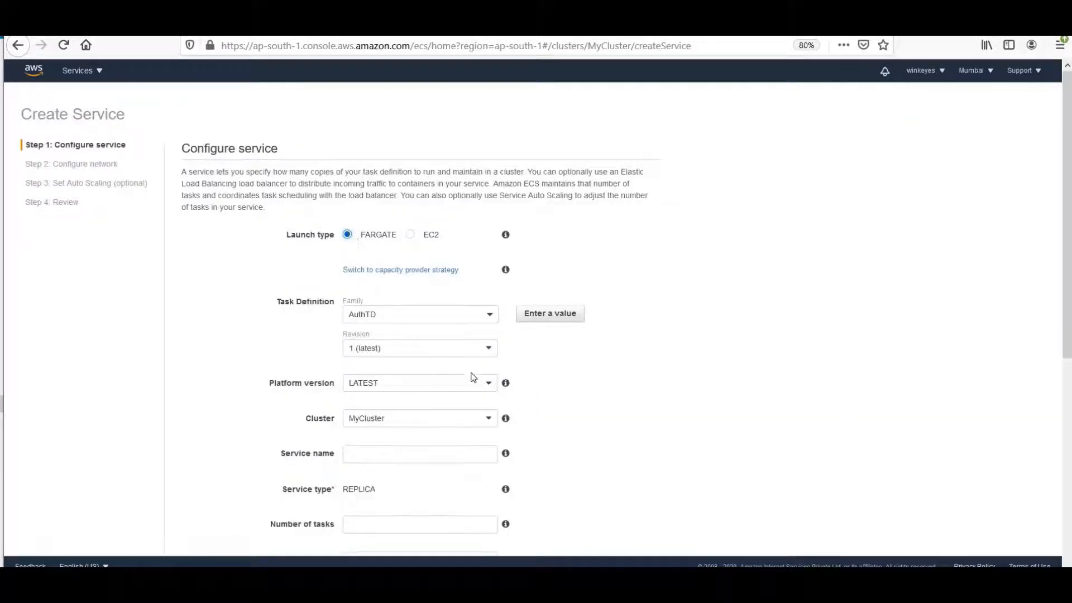
pyautogui.click(466, 316)
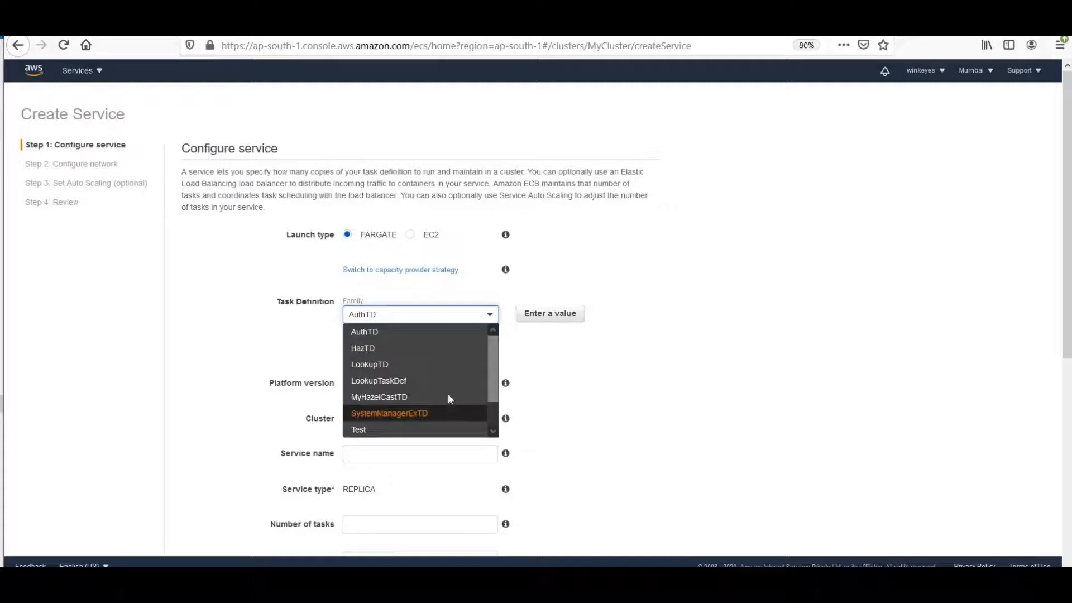
pyautogui.scroll(-1, 447, 397)
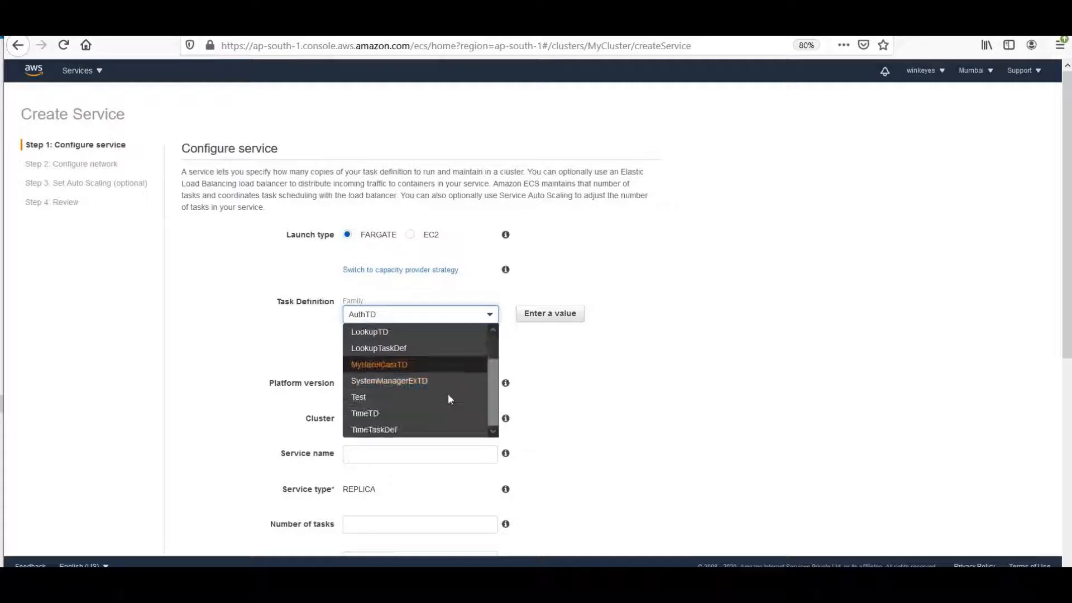
pyautogui.click(421, 431)
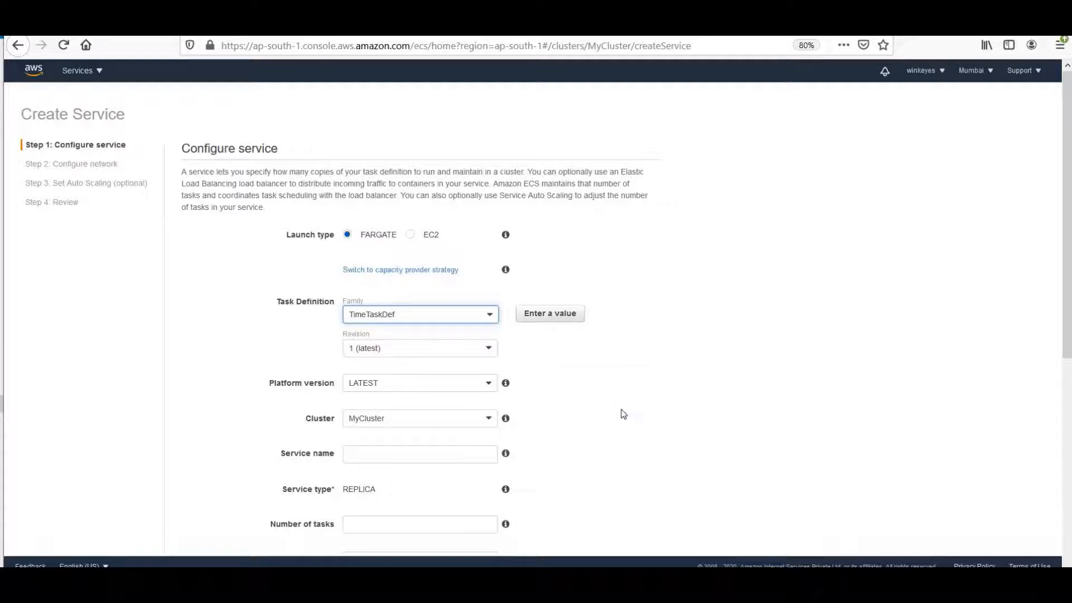
# Name the service TimeService, set the number of tasks to 1, and continue to the network configuration.
pyautogui.scroll(-3, 467, 335)
pyautogui.click(439, 321)
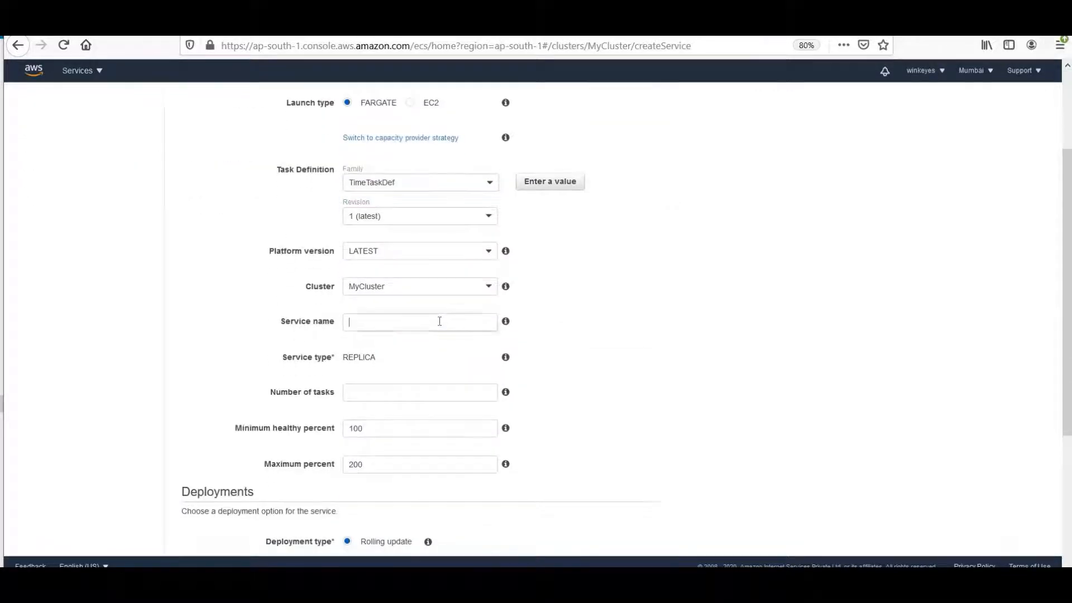
pyautogui.write('S')
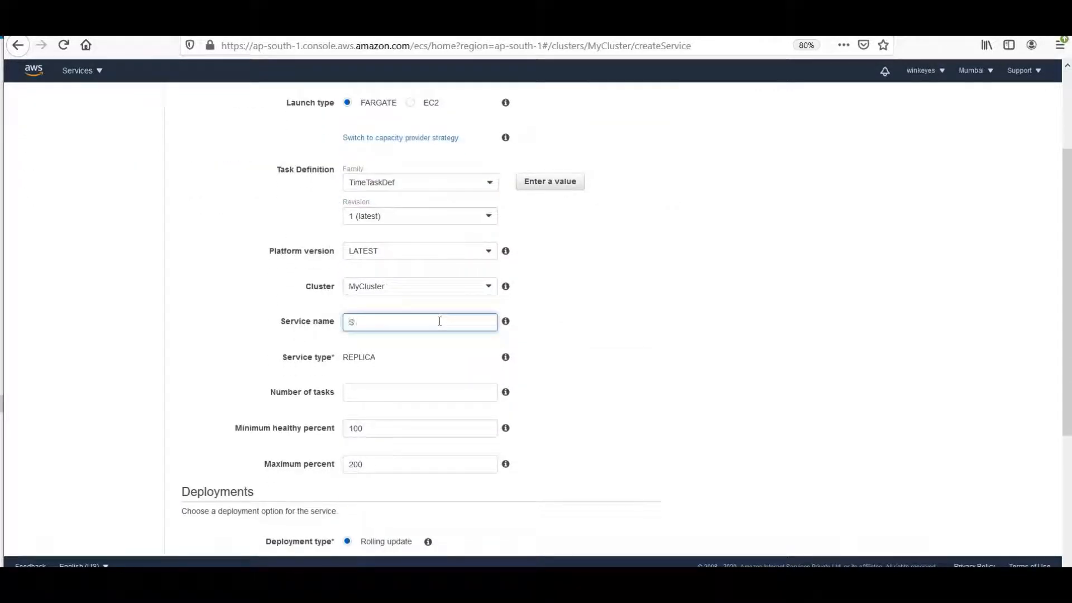
pyautogui.press('BackSpace')
pyautogui.write('TimeService')
pyautogui.click(425, 397)
pyautogui.write('1')
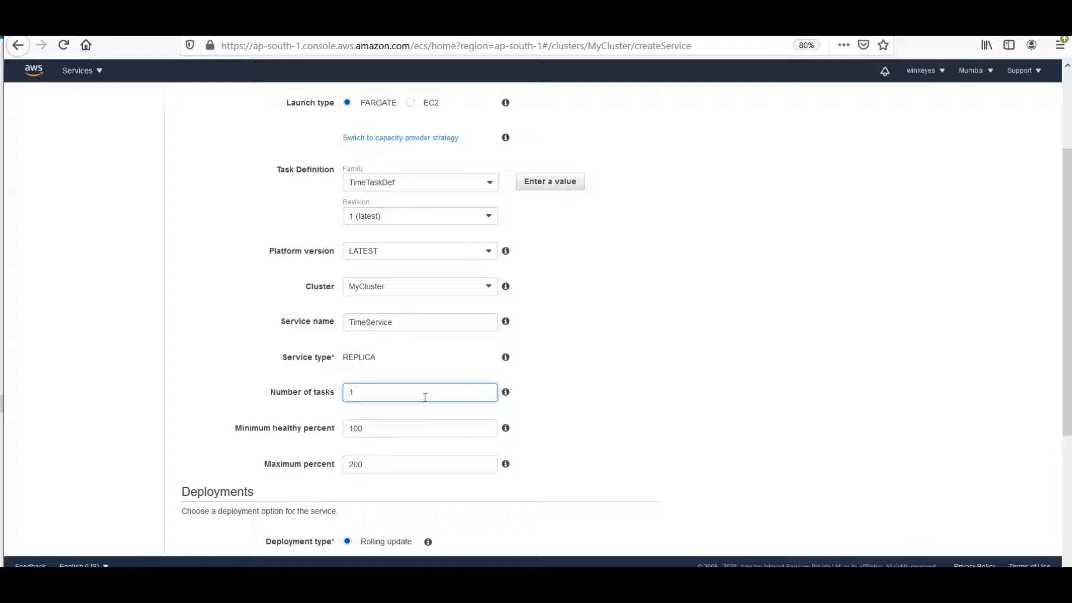
pyautogui.click(622, 324)
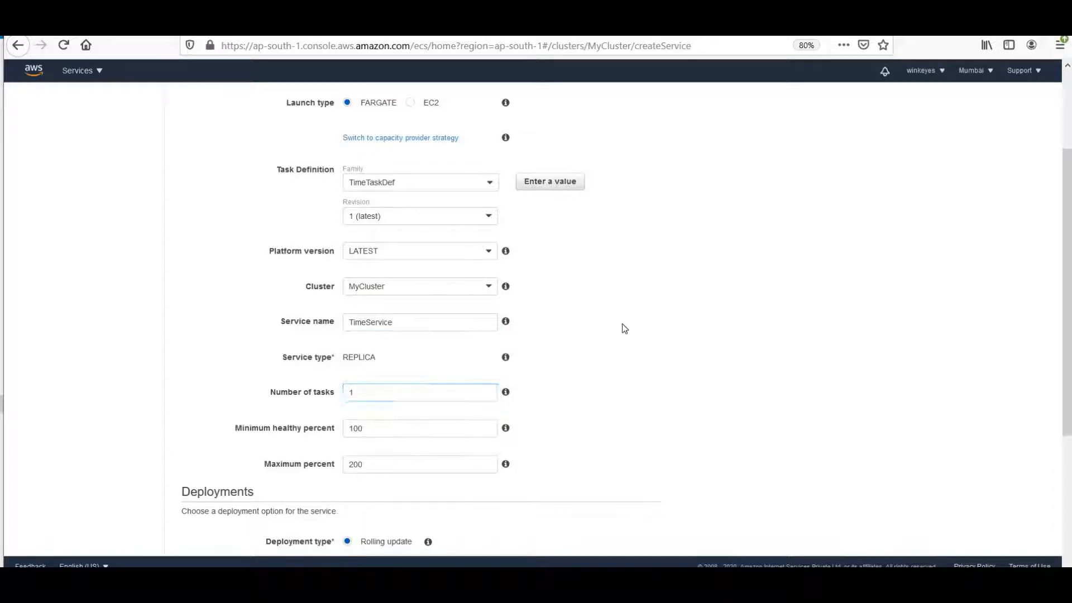
pyautogui.scroll(-2, 621, 323)
pyautogui.scroll(-2, 622, 323)
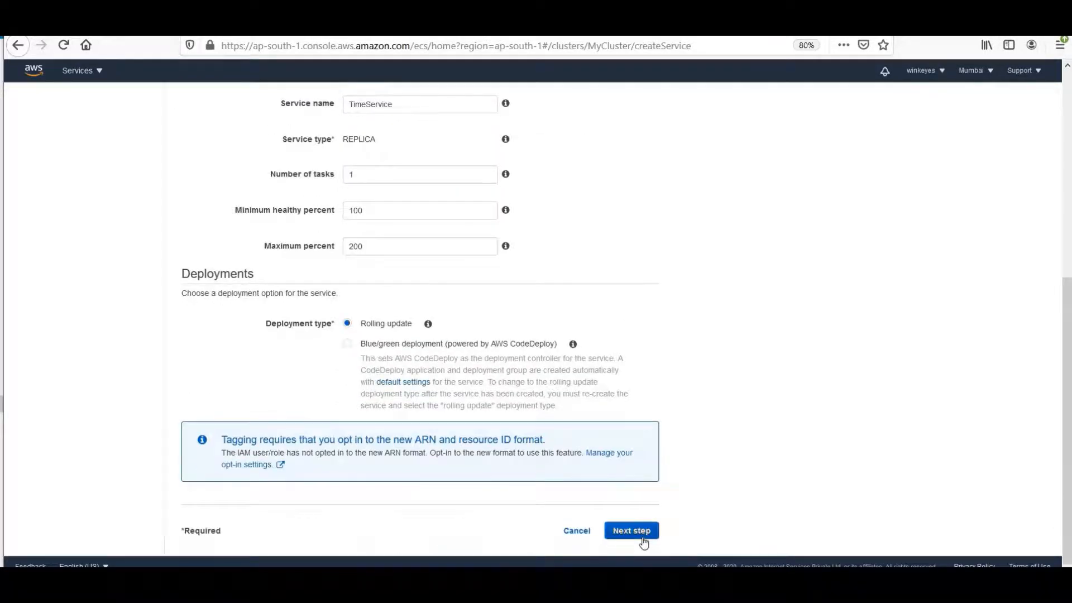
pyautogui.click(643, 541)
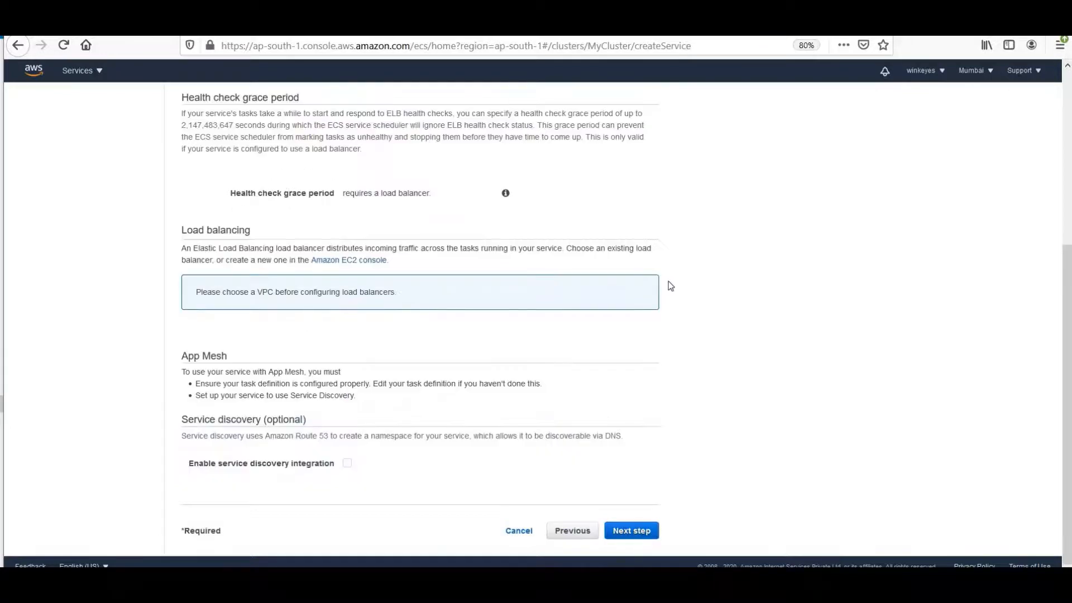
# Choose cluster VPC vpc-aae706c1 (172.31.0.0/16) and add its ap-south-1b and ap-south-1a subnets to the service.
pyautogui.scroll(5, 471, 229)
pyautogui.click(467, 219)
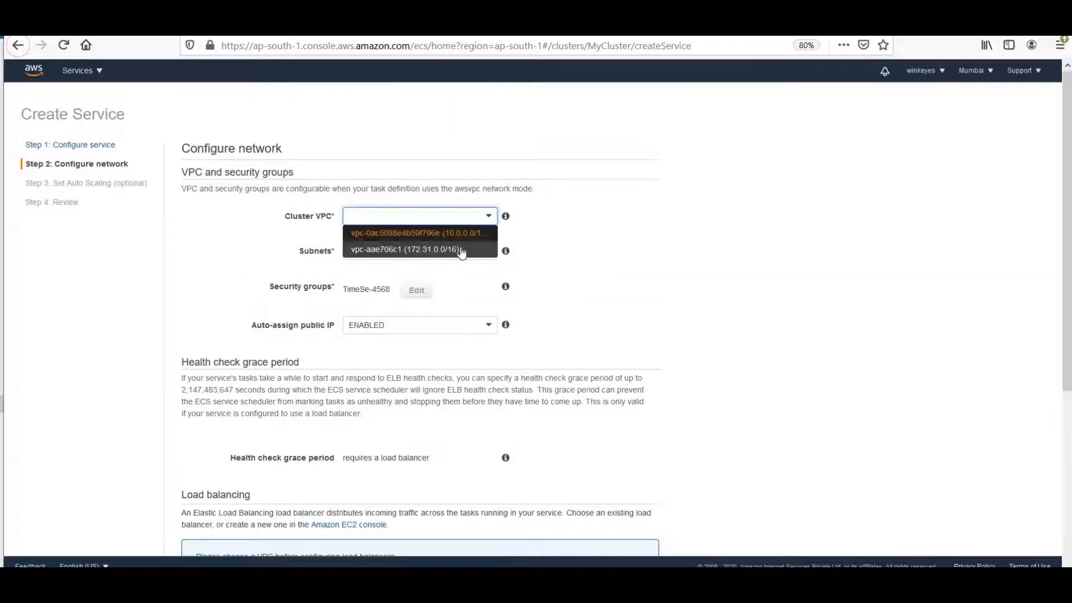
pyautogui.click(461, 250)
pyautogui.click(461, 251)
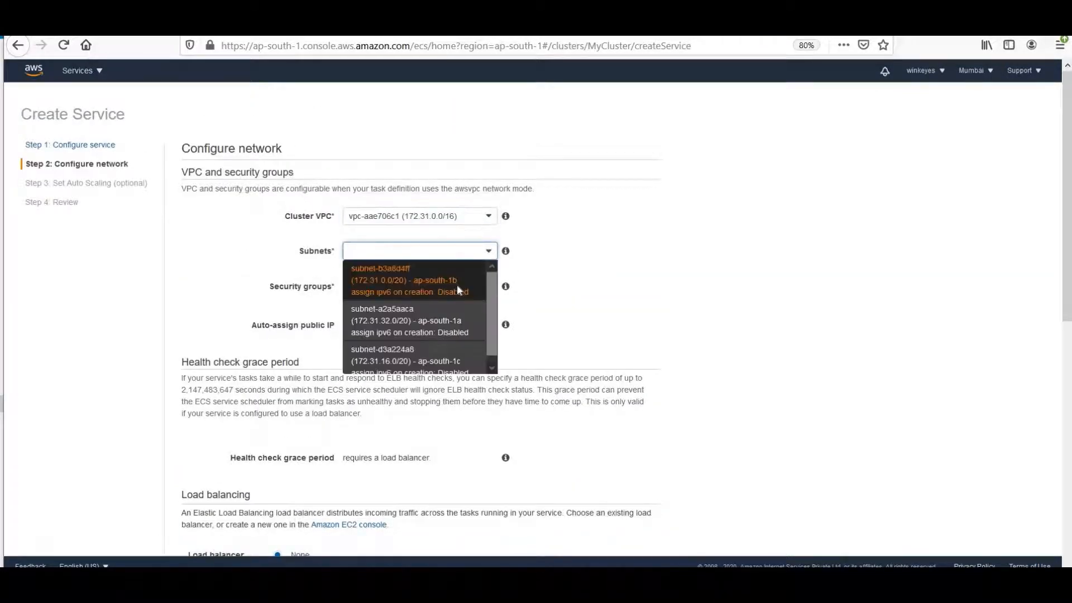
pyautogui.click(457, 285)
pyautogui.click(456, 306)
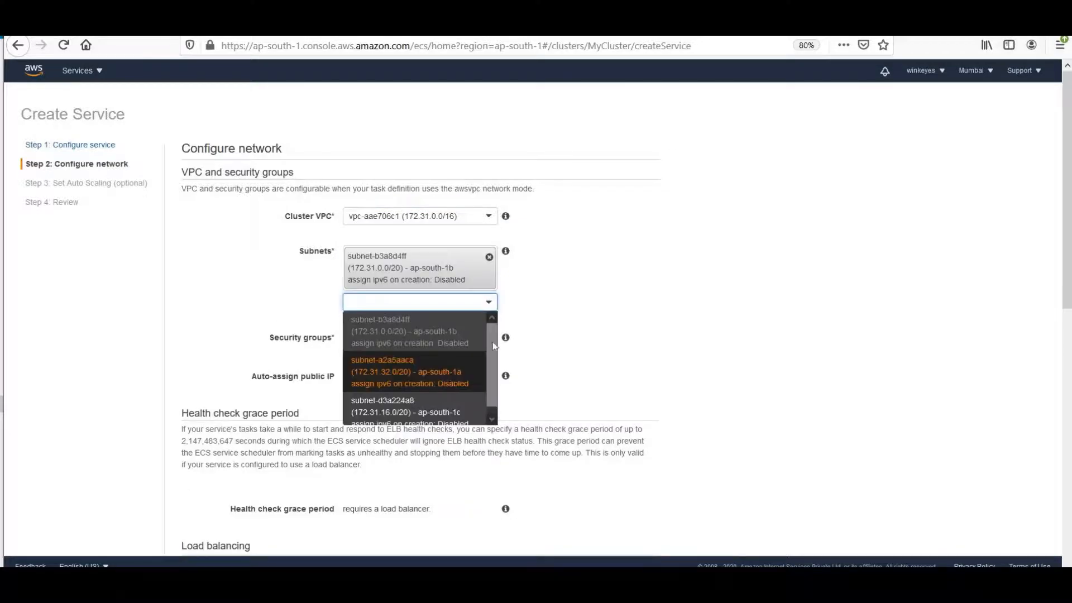
pyautogui.click(455, 382)
# Assign the existing security group DiscoverySG to the service and save the security group configuration.
pyautogui.click(417, 388)
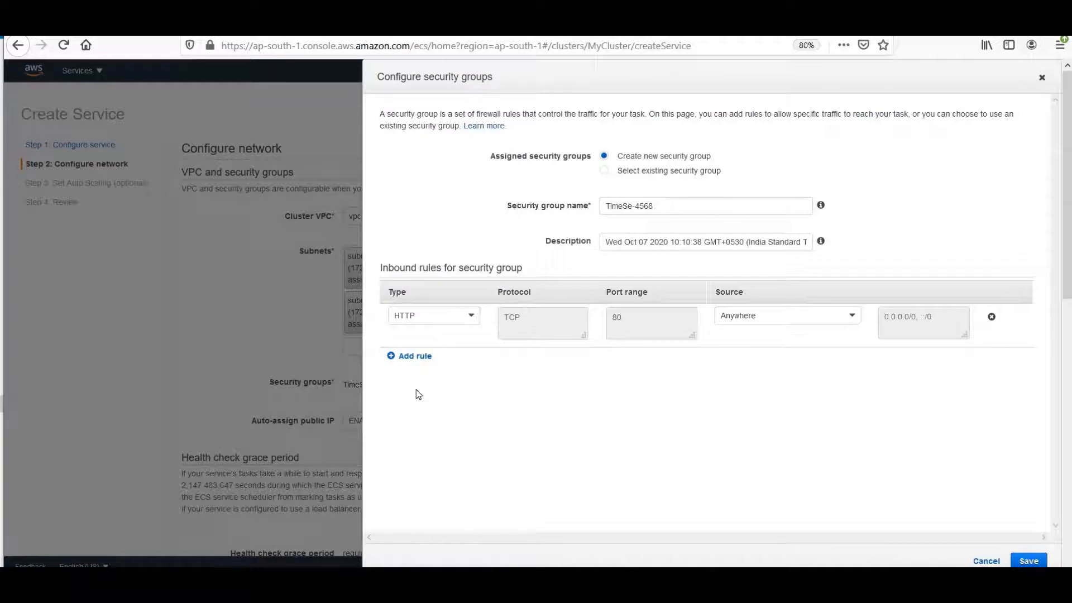
pyautogui.click(604, 172)
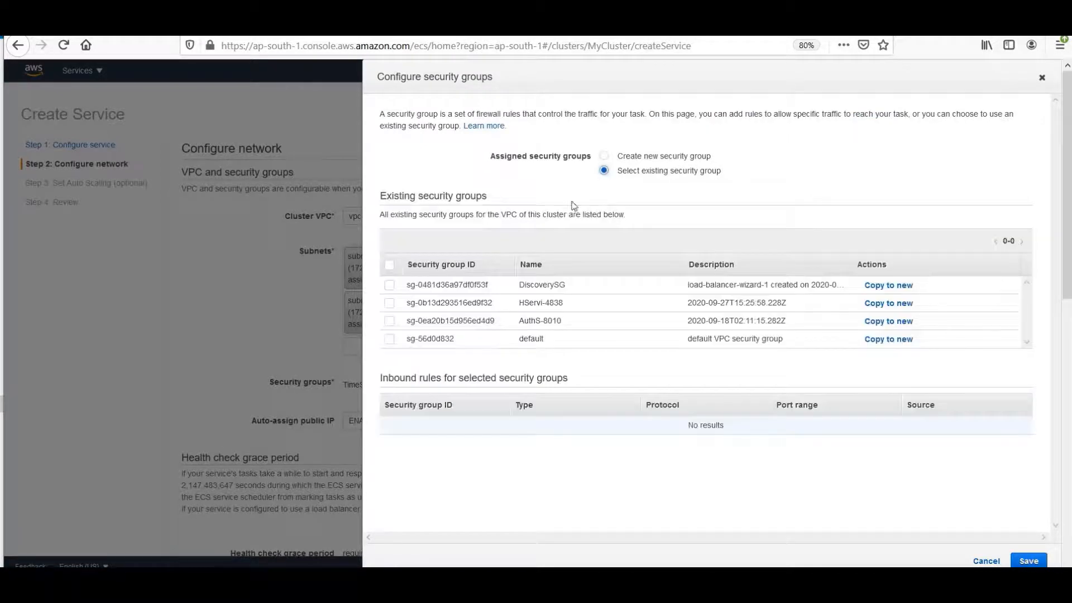
pyautogui.click(389, 285)
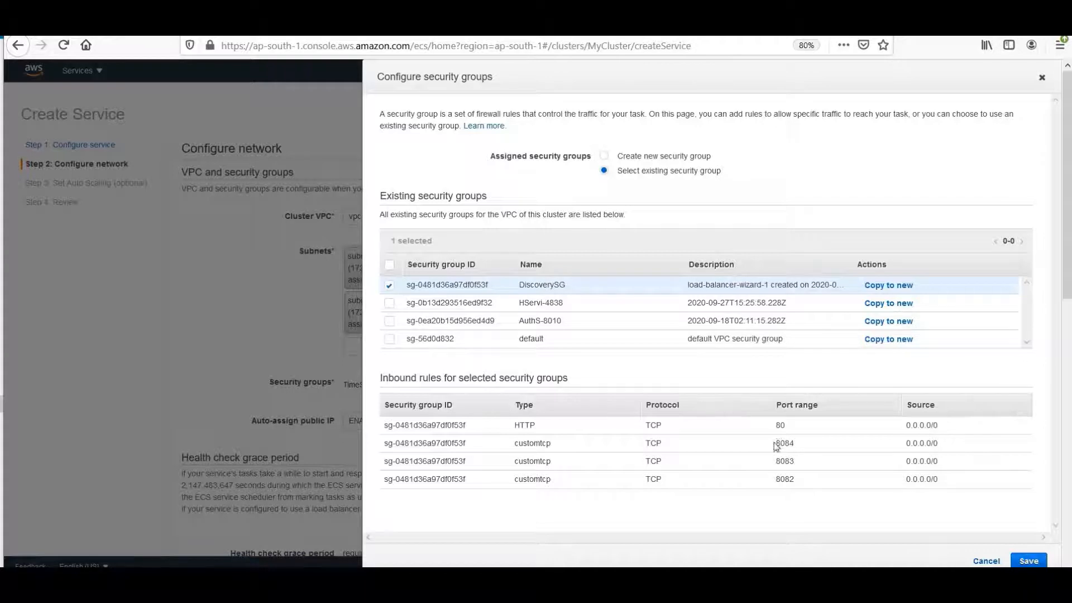
pyautogui.moveTo(775, 445); pyautogui.dragTo(801, 443)
pyautogui.doubleClick(780, 460)
pyautogui.click(1025, 563)
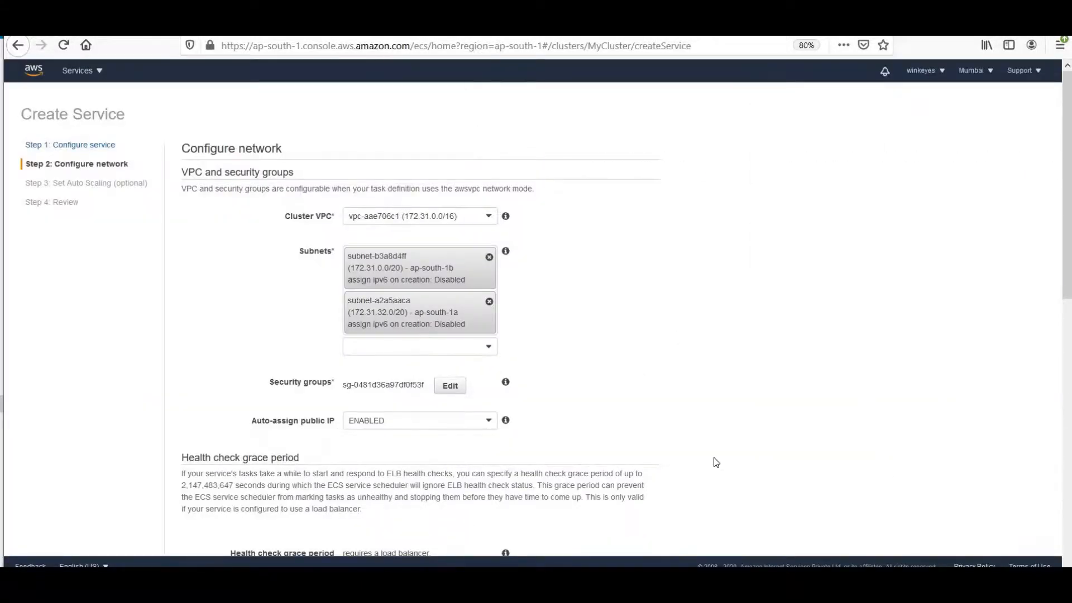
# Choose the Application Load Balancer type and add container timeContainer:8083 to load balancer MyALB.
pyautogui.scroll(-7, 715, 462)
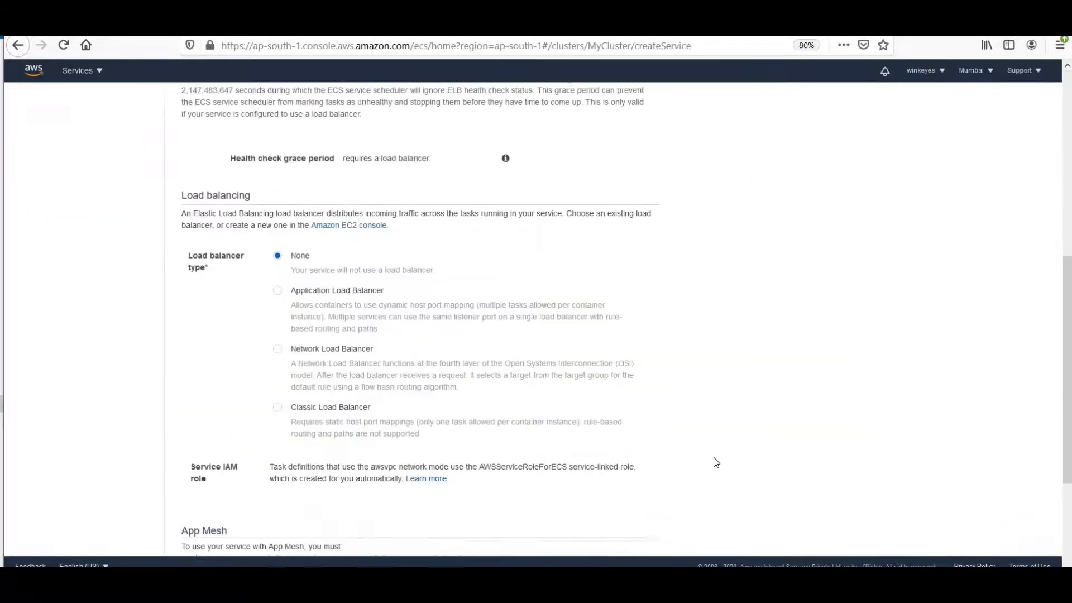
pyautogui.click(279, 291)
pyautogui.scroll(-5, 604, 323)
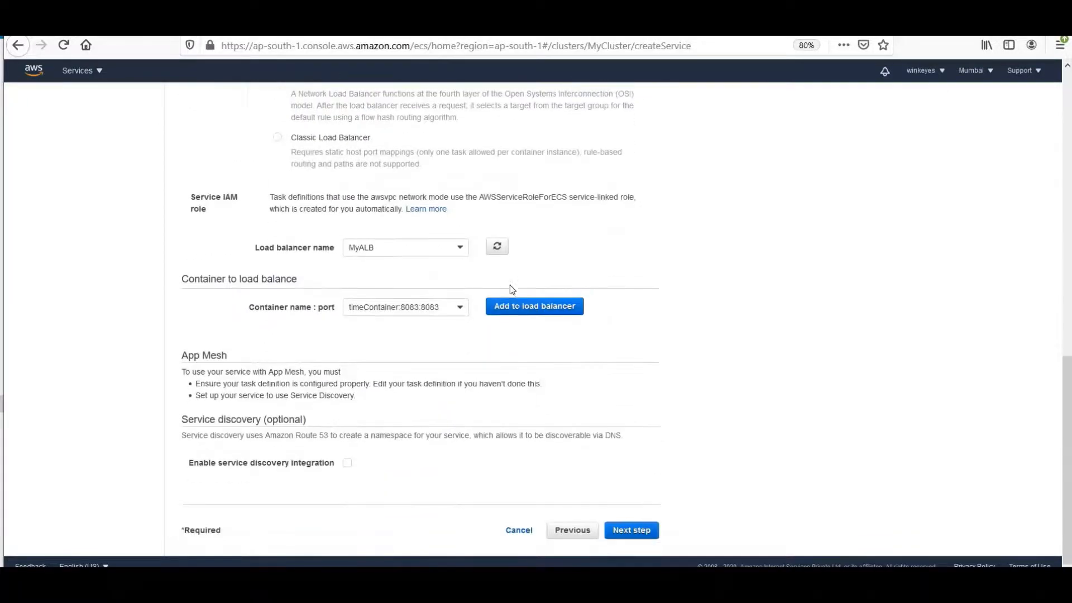
pyautogui.click(511, 306)
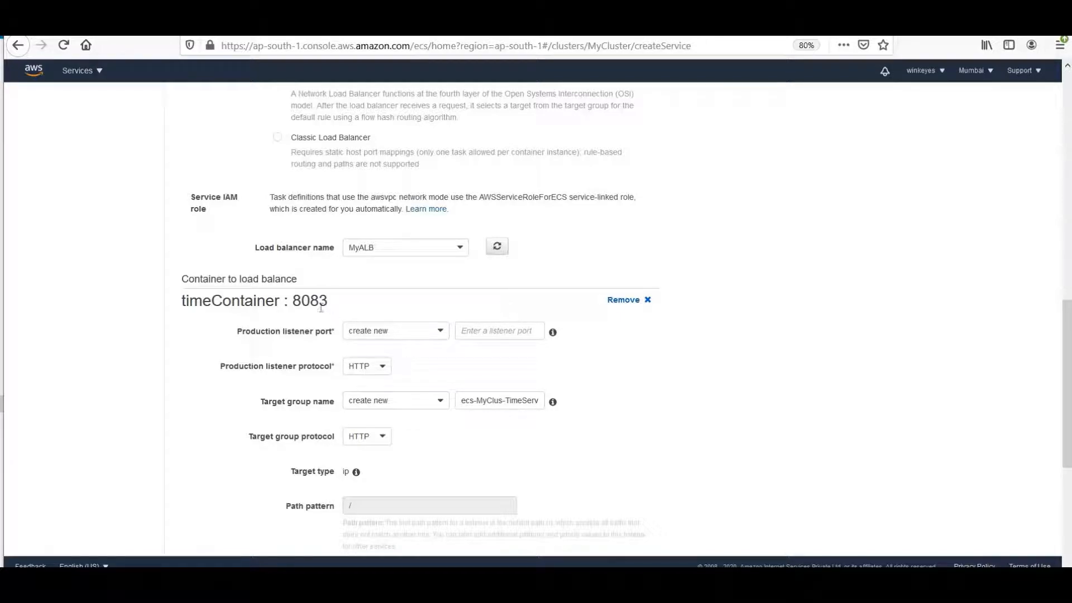
# Set timeContainer's production listener port to 80:HTTP and its target group to TimeTG, and continue to auto scaling.
pyautogui.click(401, 337)
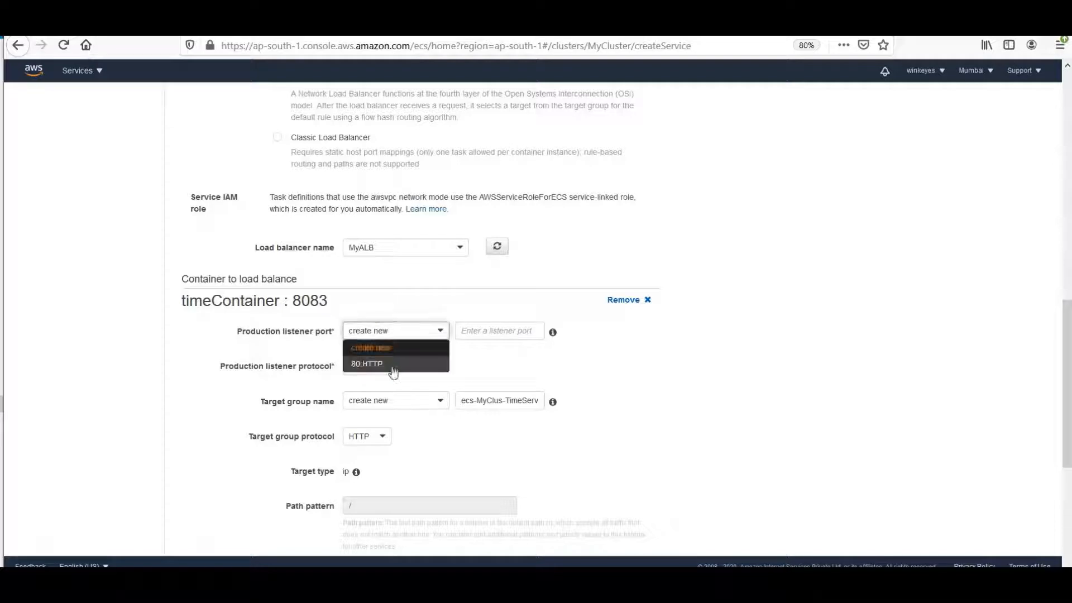
pyautogui.click(395, 368)
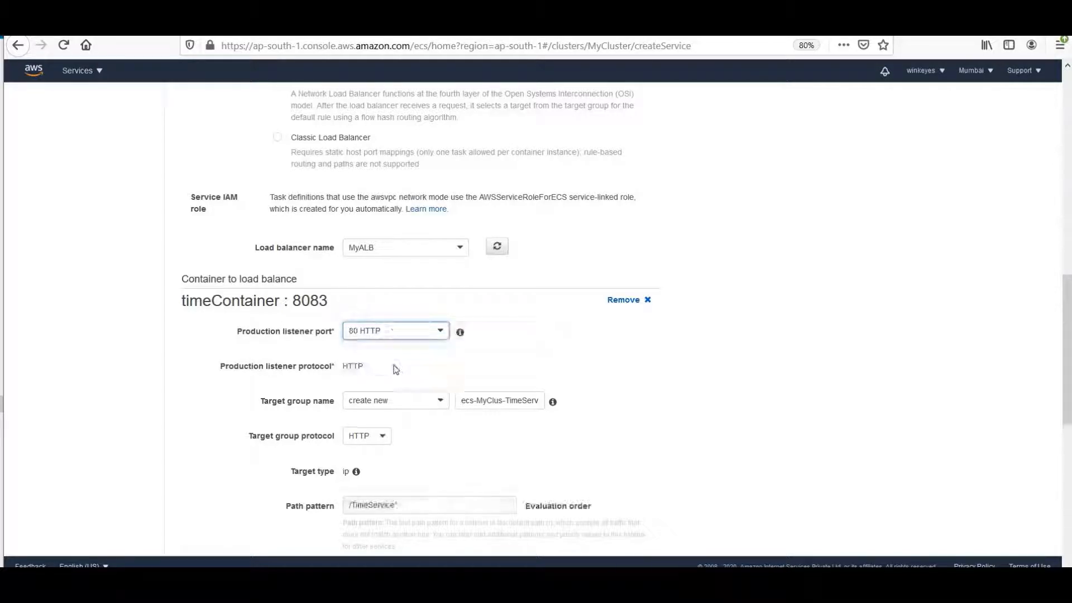
pyautogui.click(424, 404)
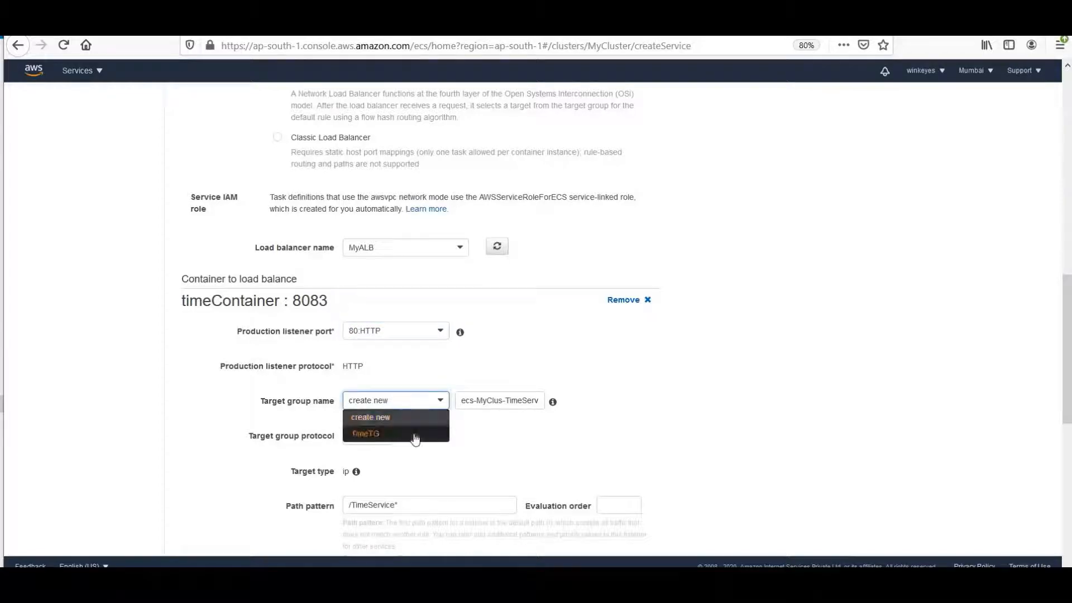
pyautogui.click(414, 433)
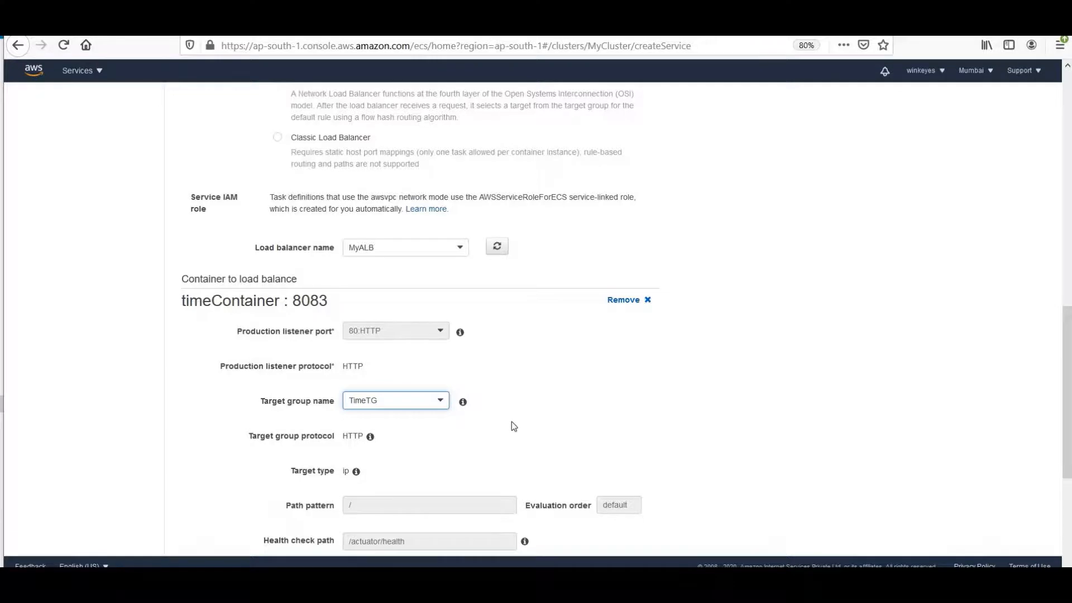
pyautogui.scroll(-5, 511, 426)
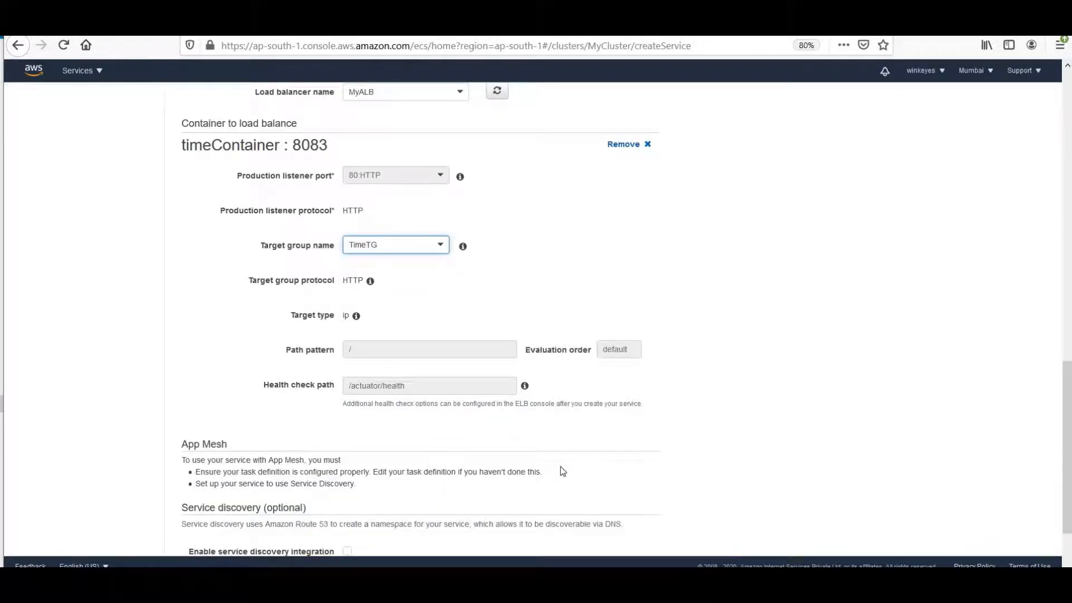
pyautogui.scroll(-3, 562, 471)
pyautogui.click(640, 531)
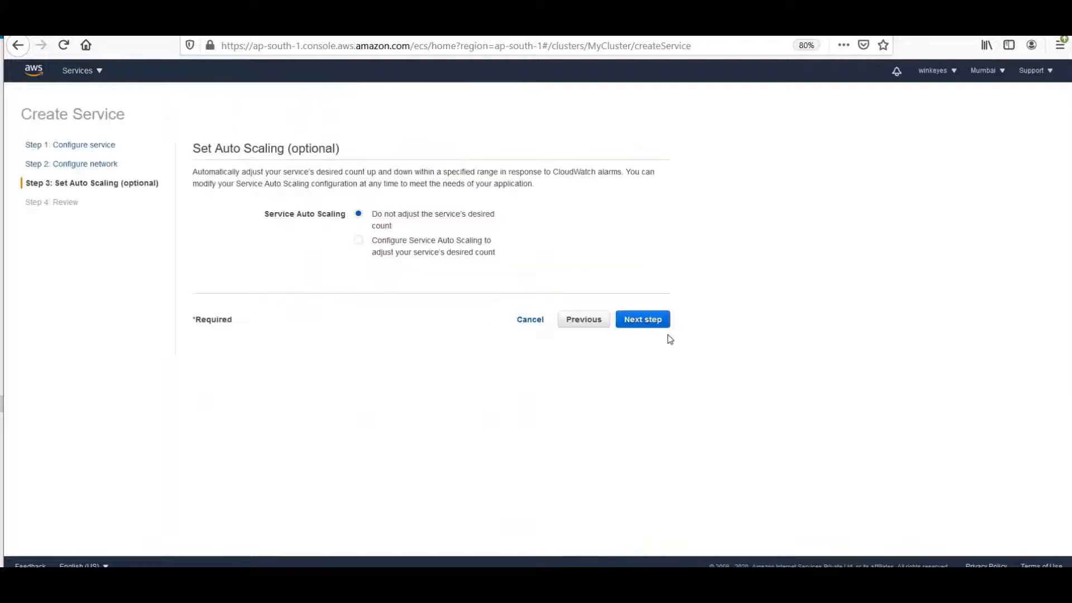
# Leave the desired count without auto scaling and create TimeService from the review page.
pyautogui.click(658, 326)
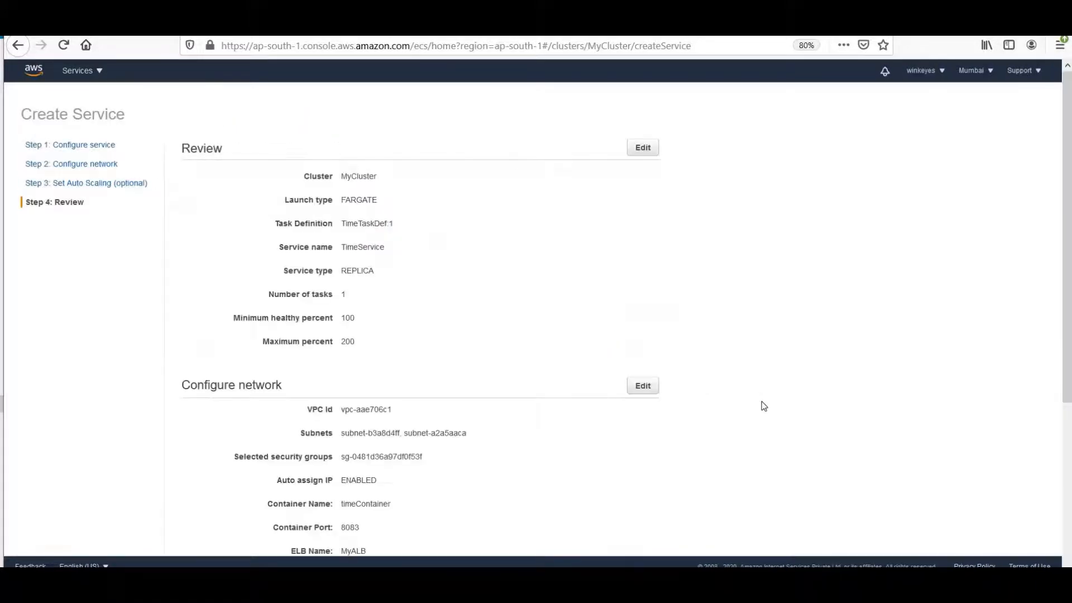
pyautogui.scroll(-5, 761, 400)
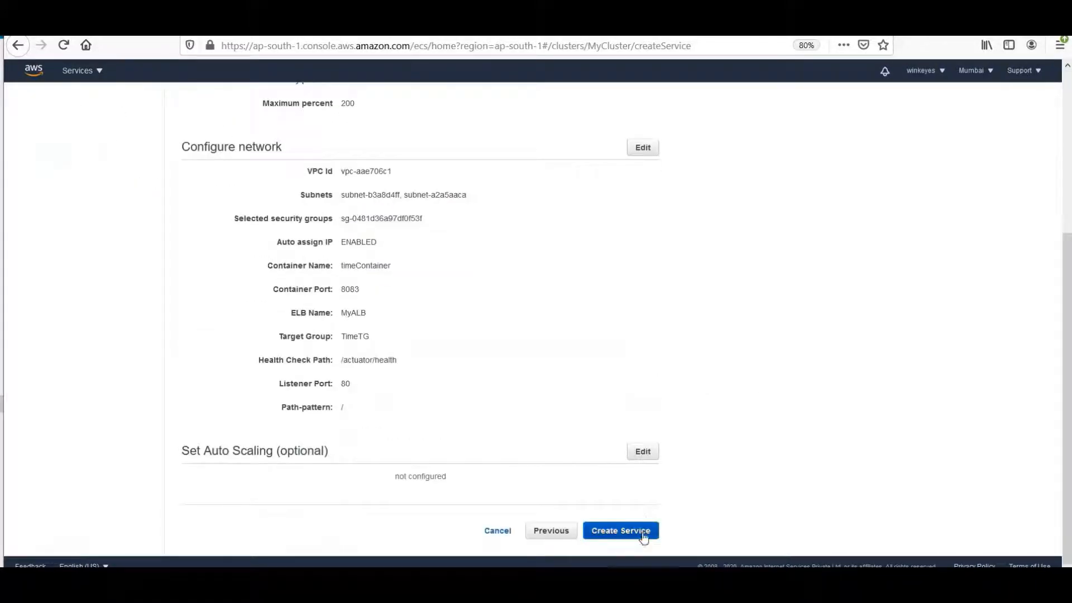
pyautogui.click(643, 535)
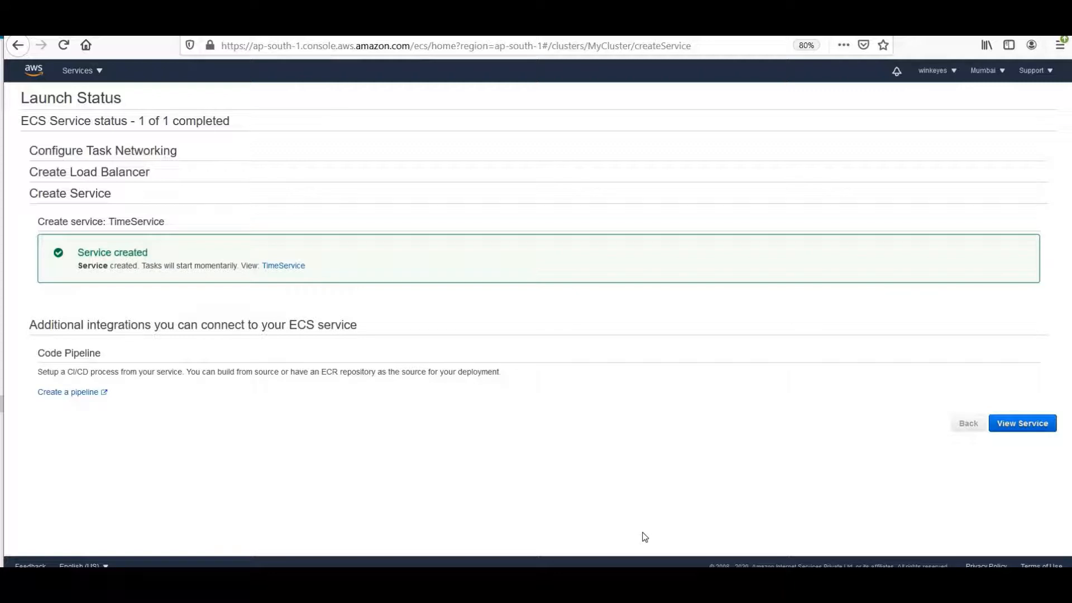
# Check TimeService's tasks and its load balancing and network details, and return to MyCluster's list of services.
pyautogui.click(1044, 423)
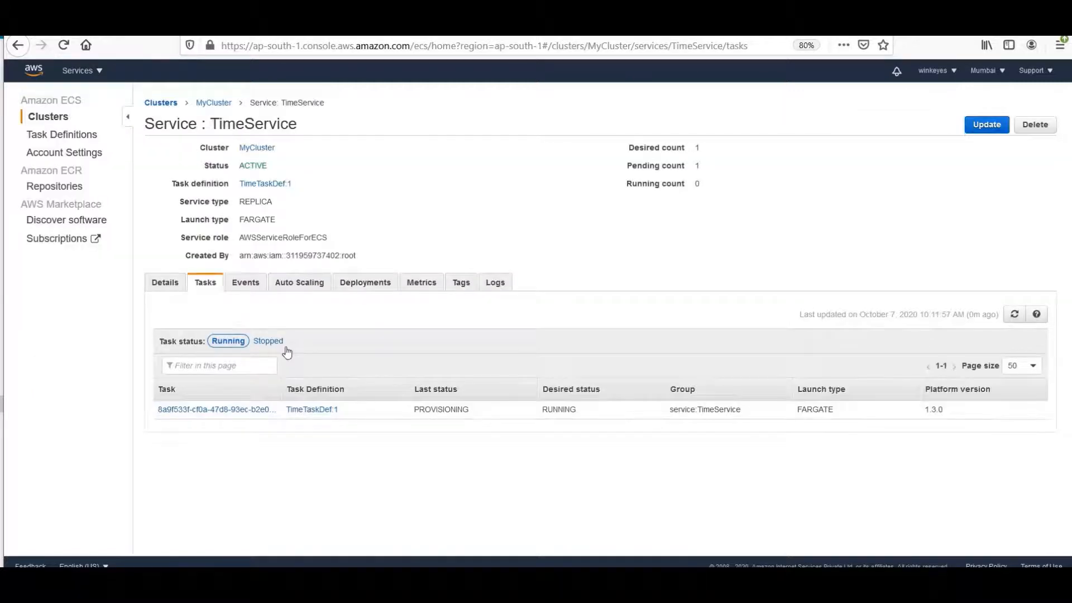
pyautogui.click(159, 282)
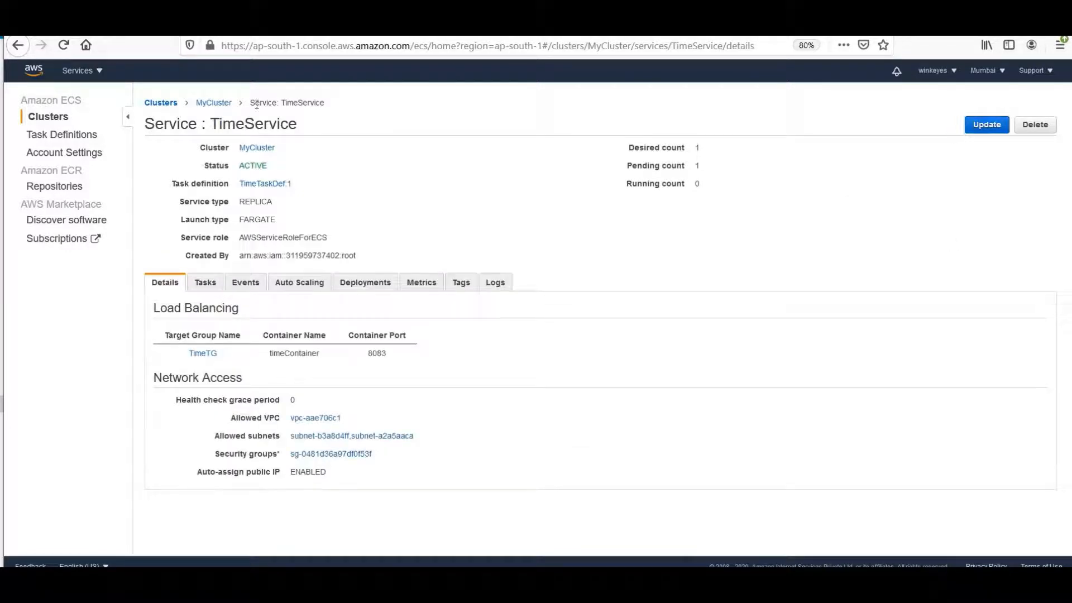
pyautogui.click(212, 102)
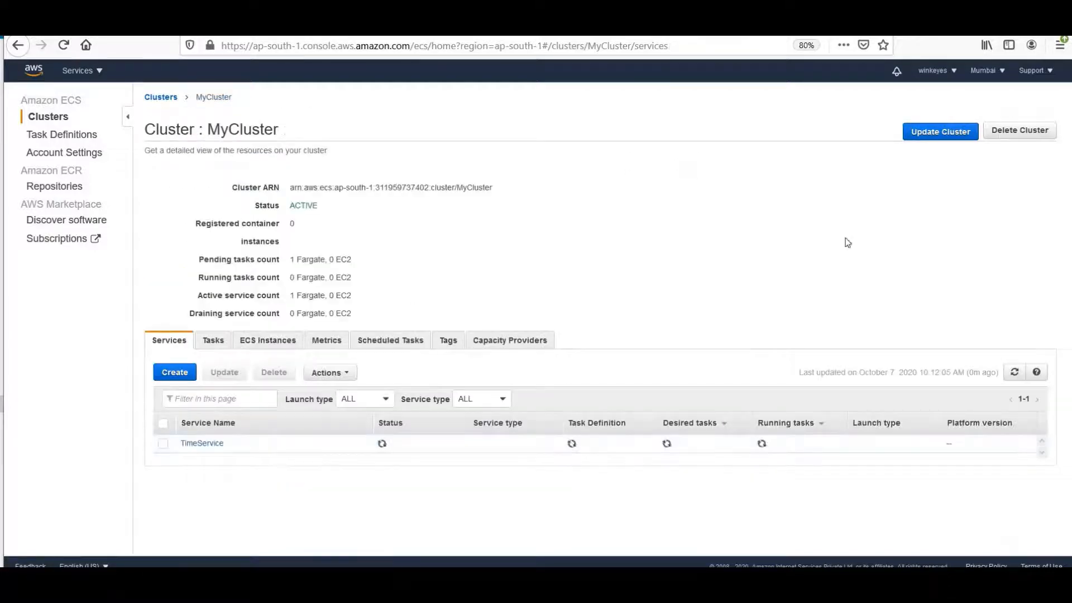
pyautogui.click(930, 133)
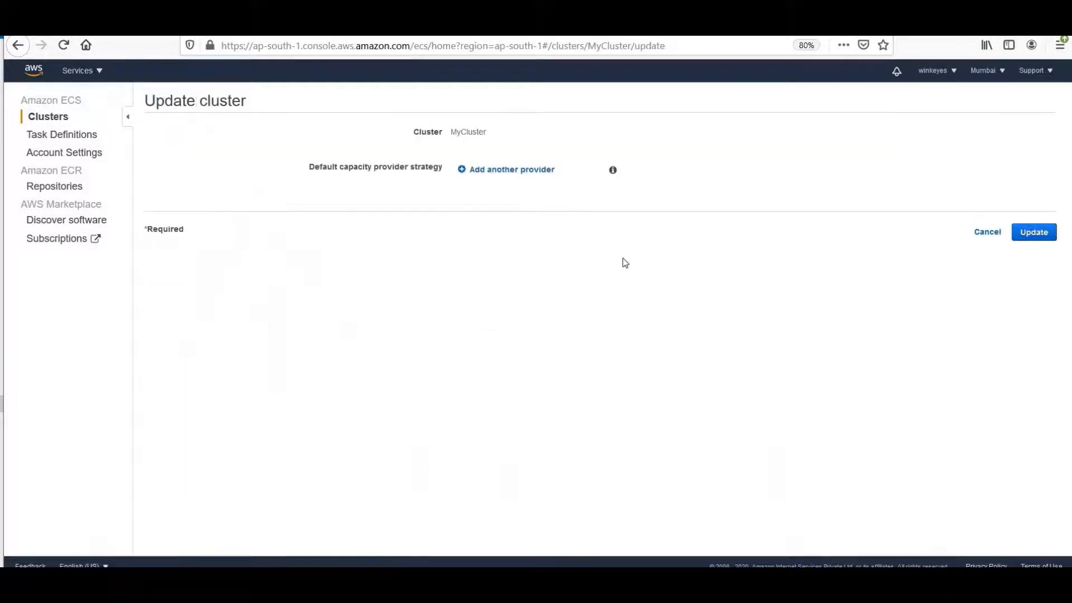
pyautogui.click(986, 234)
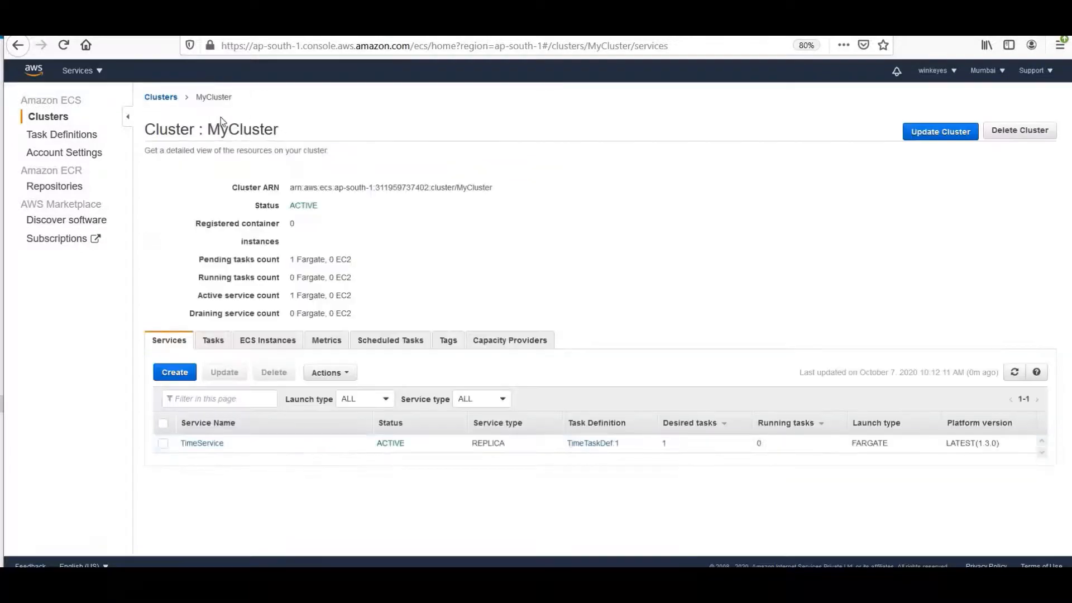
# Start another service in MyCluster with the FARGATE launch type and the Test task definition.
pyautogui.click(168, 377)
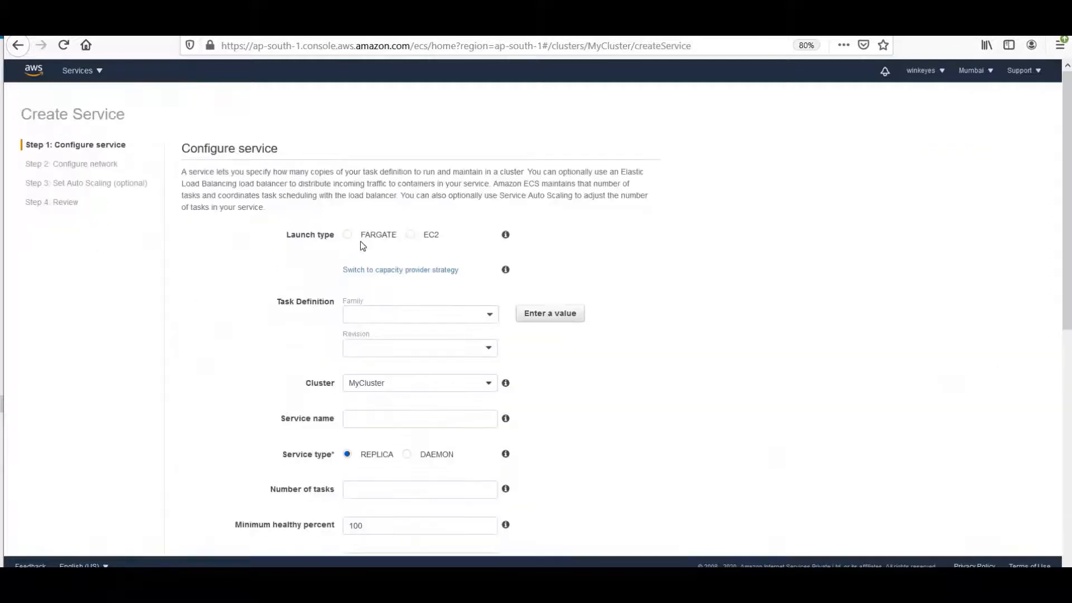
pyautogui.click(347, 234)
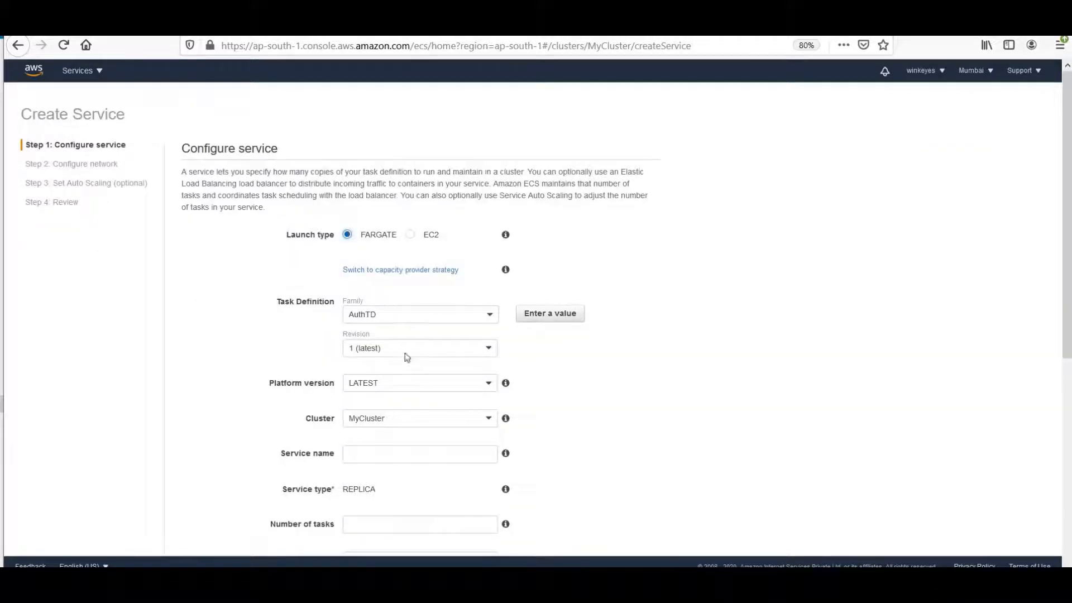
pyautogui.click(406, 315)
pyautogui.click(406, 425)
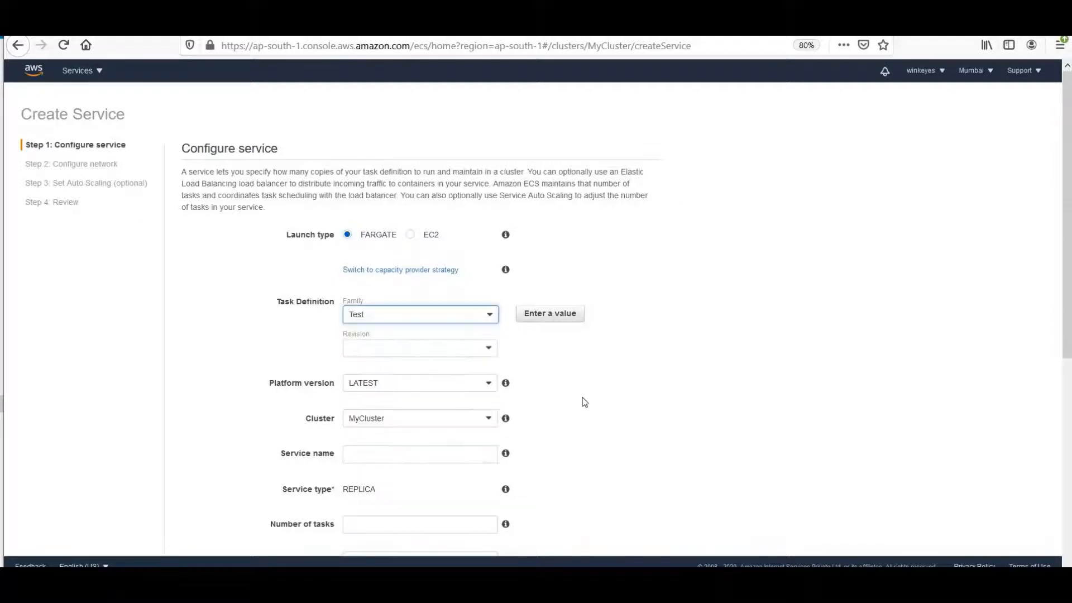
# Name the service PeopleService, set the number of tasks to 1, and continue to the network configuration.
pyautogui.scroll(-3, 582, 400)
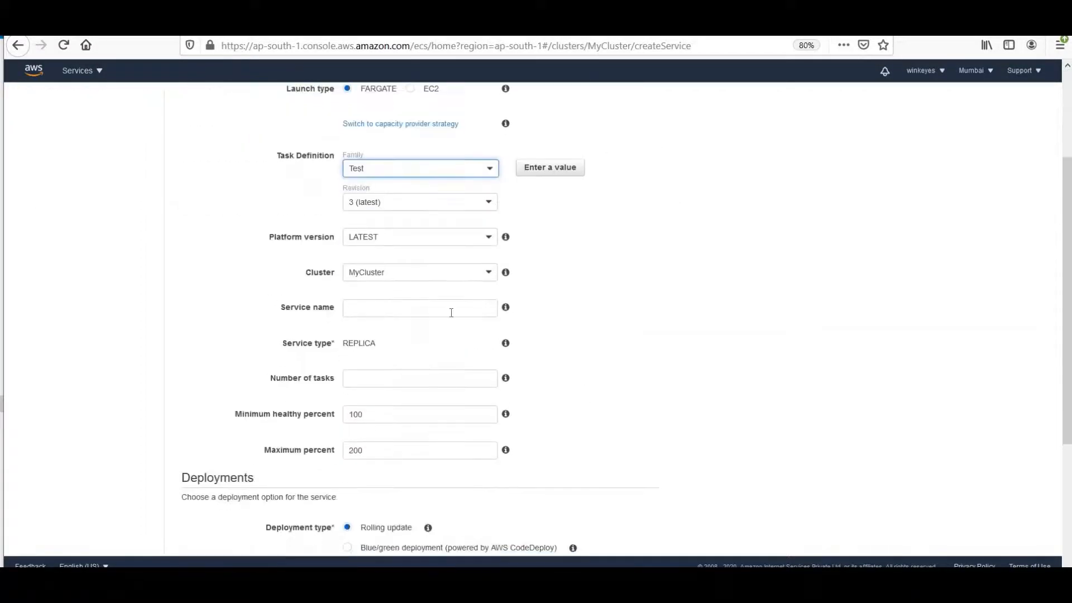
pyautogui.click(451, 312)
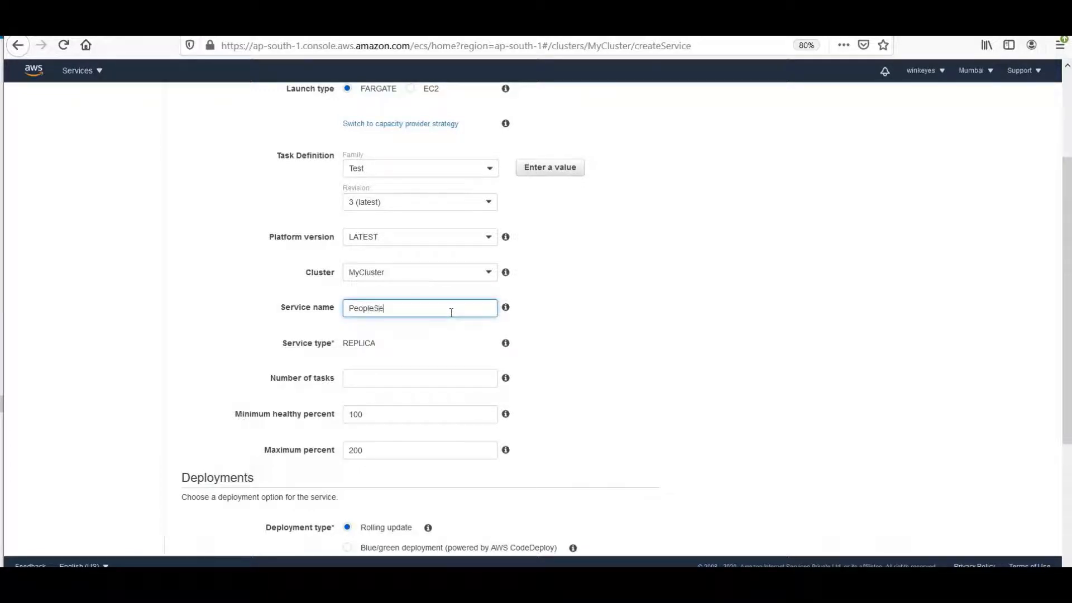
pyautogui.write('PeopleService')
pyautogui.click(412, 378)
pyautogui.write('1')
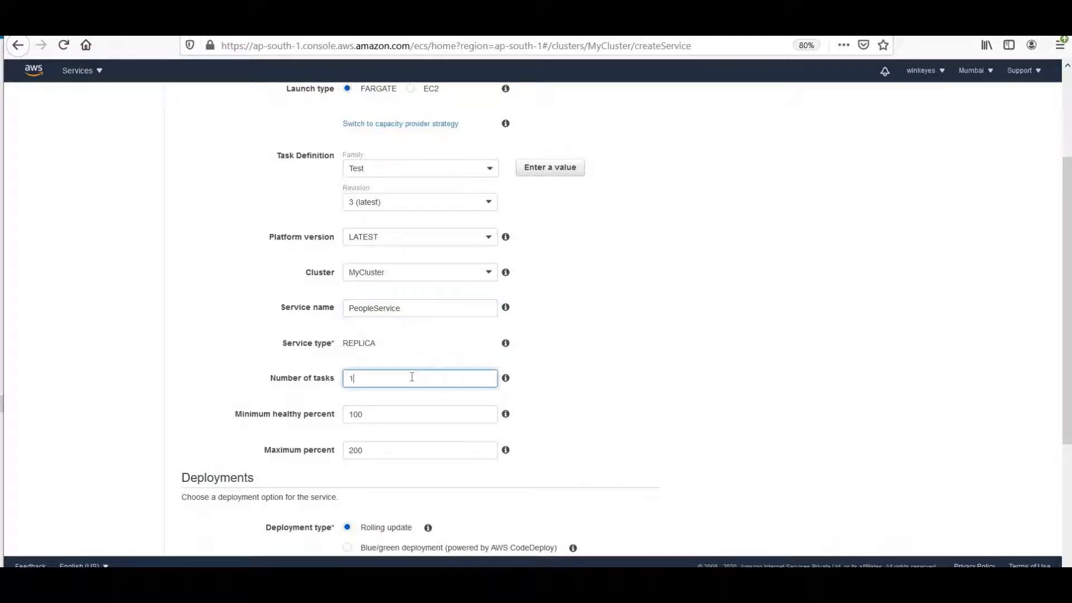
pyautogui.click(719, 391)
pyautogui.scroll(-3, 717, 391)
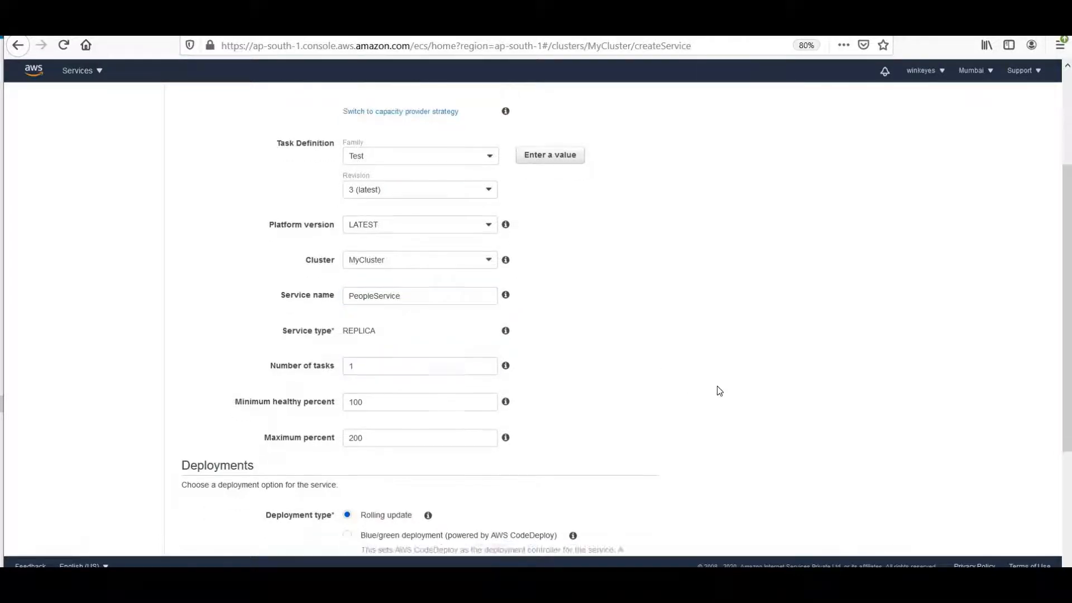
pyautogui.click(631, 540)
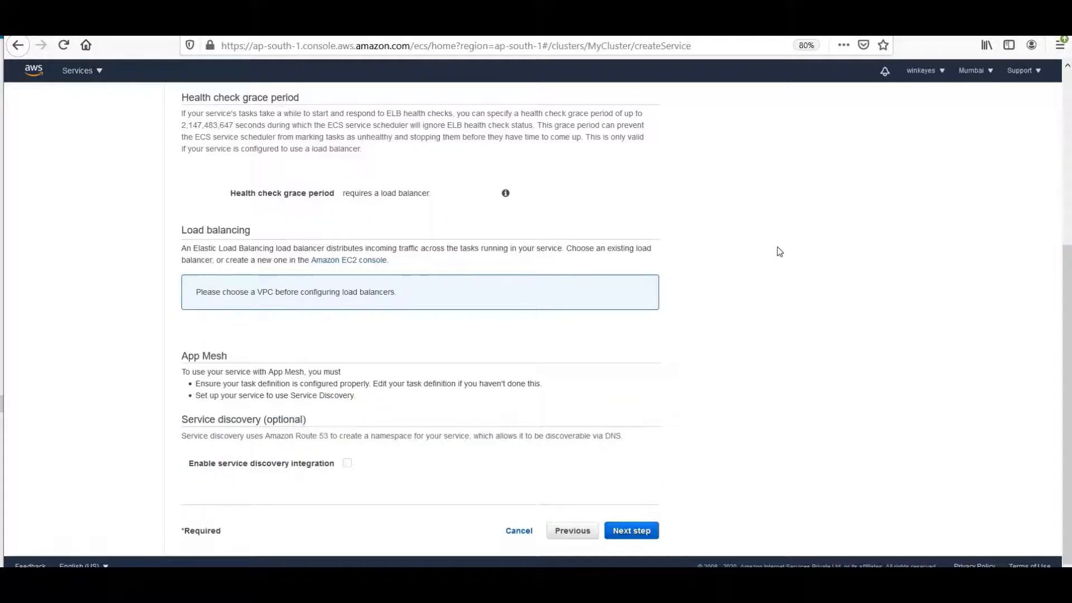
# Choose cluster VPC vpc-aae706c1 (172.31.0.0/16) for PeopleService and add its ap-south-1b and ap-south-1a subnets.
pyautogui.scroll(5, 776, 247)
pyautogui.click(483, 215)
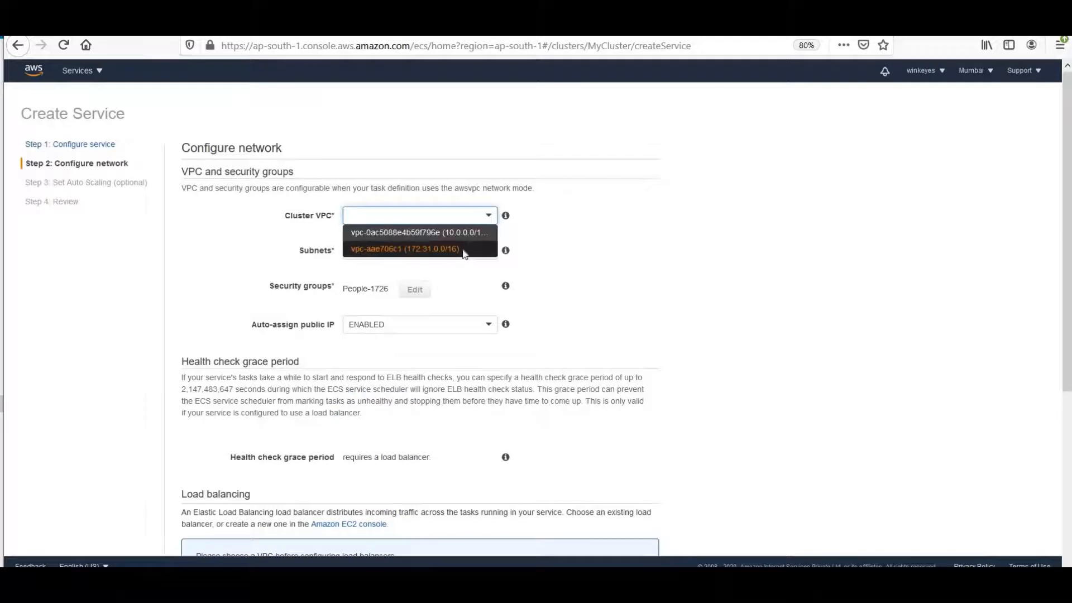
pyautogui.click(463, 250)
pyautogui.click(465, 252)
pyautogui.click(457, 286)
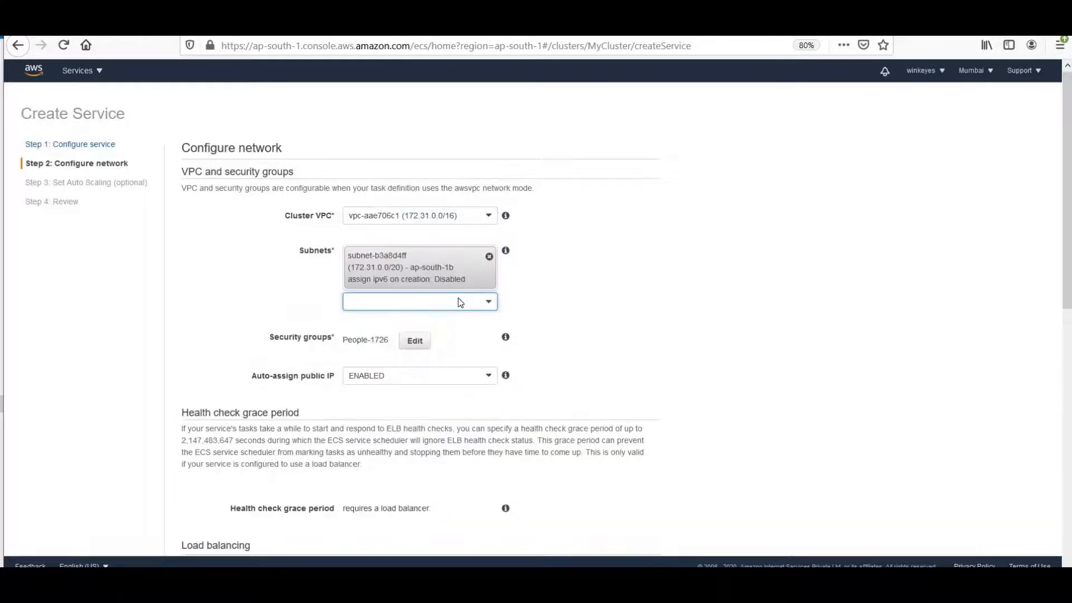
pyautogui.click(460, 301)
pyautogui.press('Return')
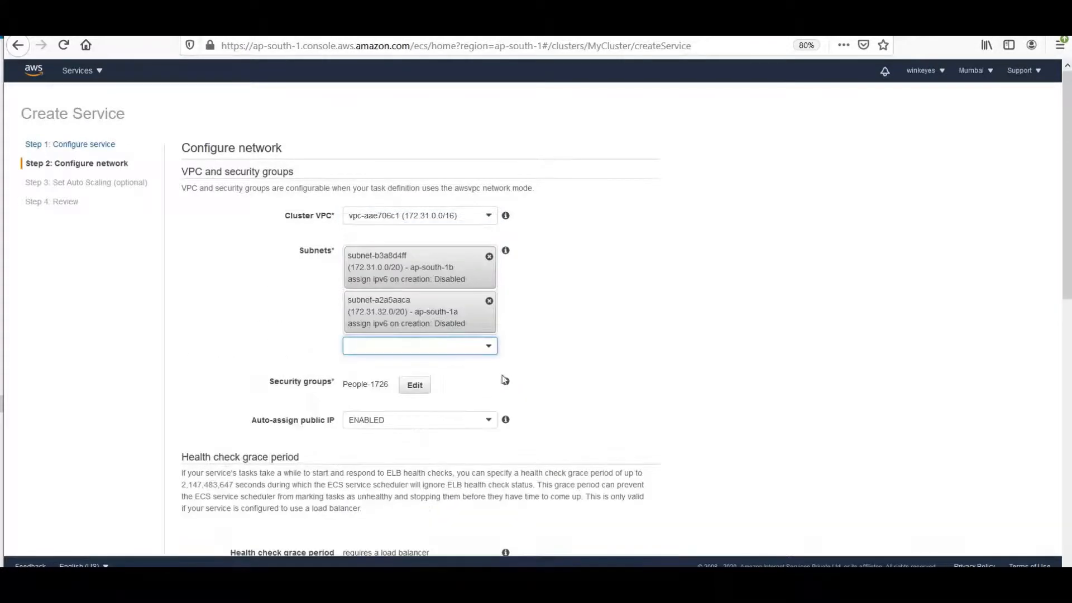
# Assign the existing security group DiscoverySG to PeopleService instead of a new one.
pyautogui.click(413, 385)
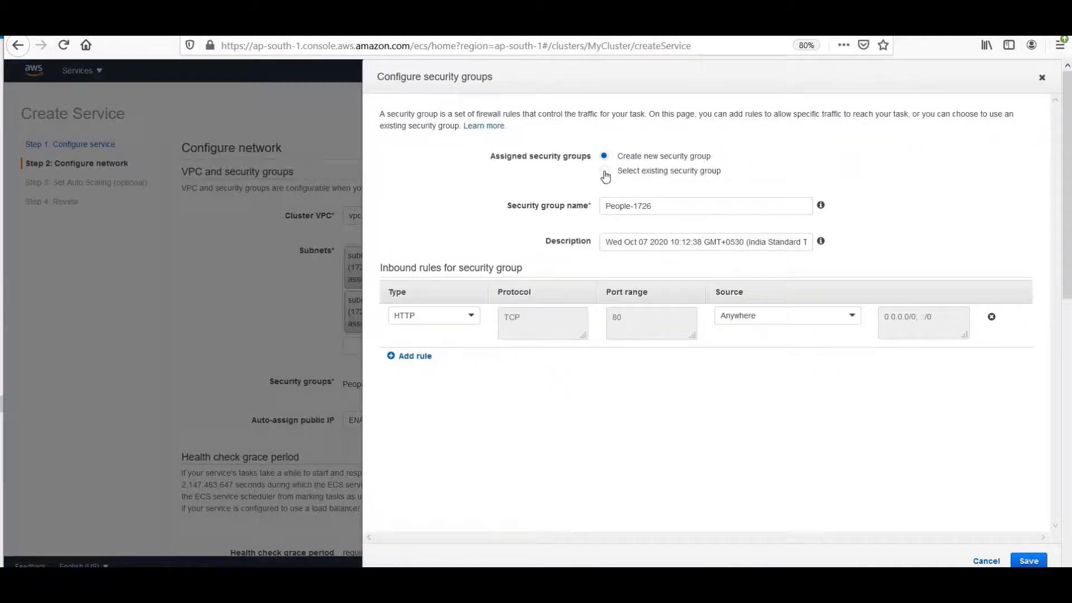
pyautogui.click(604, 172)
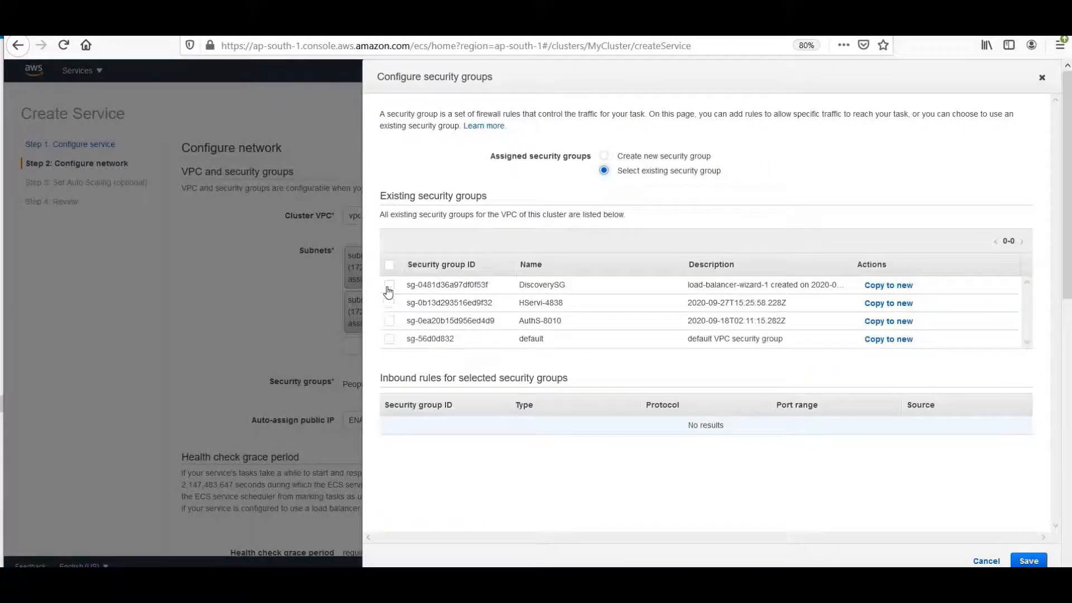
pyautogui.click(389, 286)
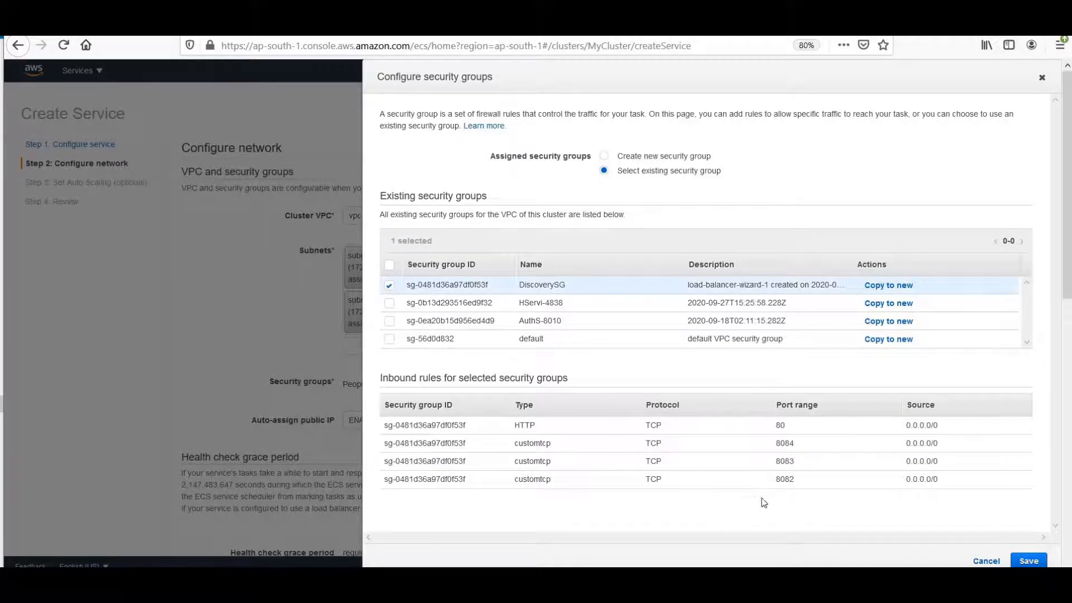
pyautogui.click(1029, 560)
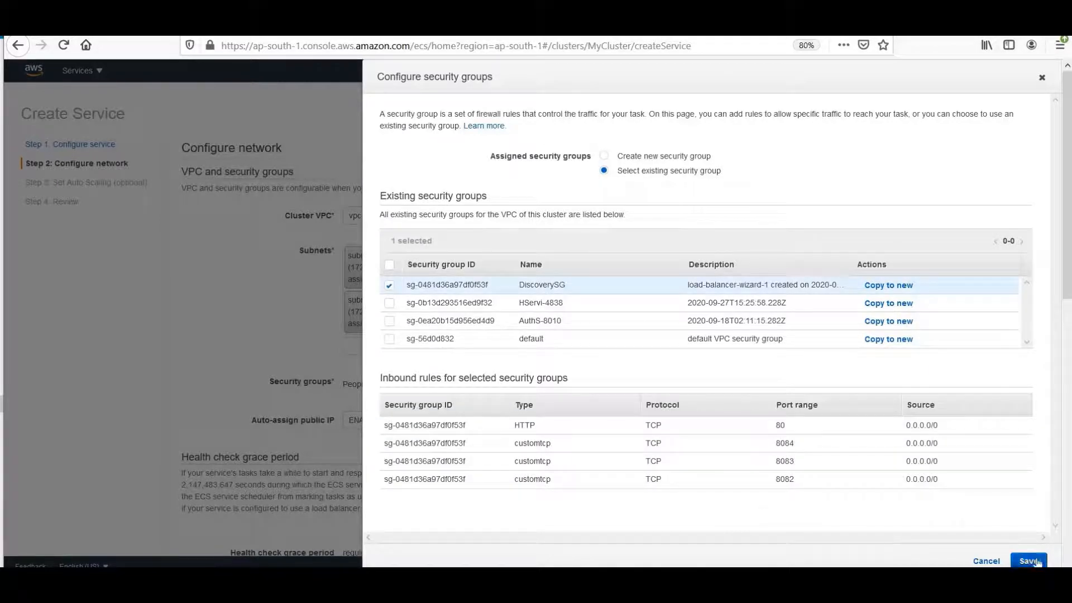
# Use an Application Load Balancer for the service and add MongoExContainer port 8084 to MyALB on production listener port 80:HTTP.
pyautogui.scroll(-8, 340, 262)
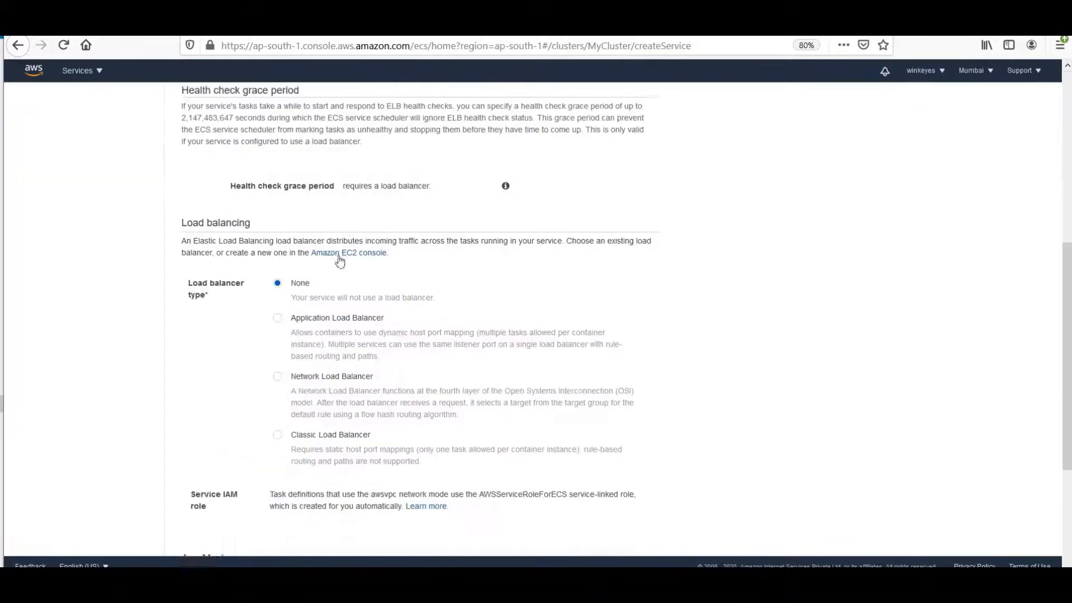
pyautogui.click(276, 254)
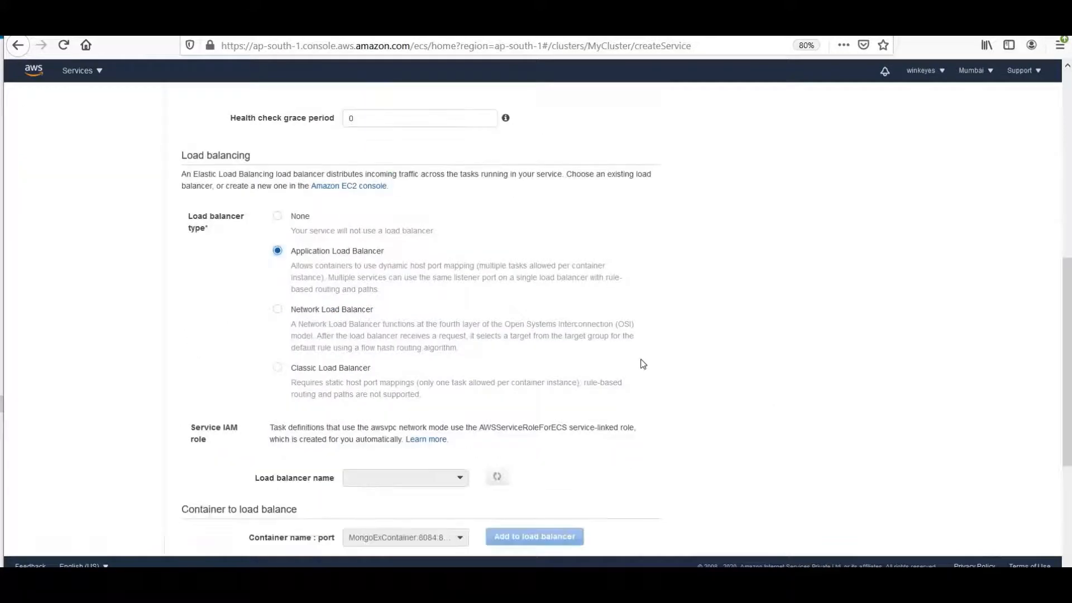
pyautogui.scroll(-4, 597, 357)
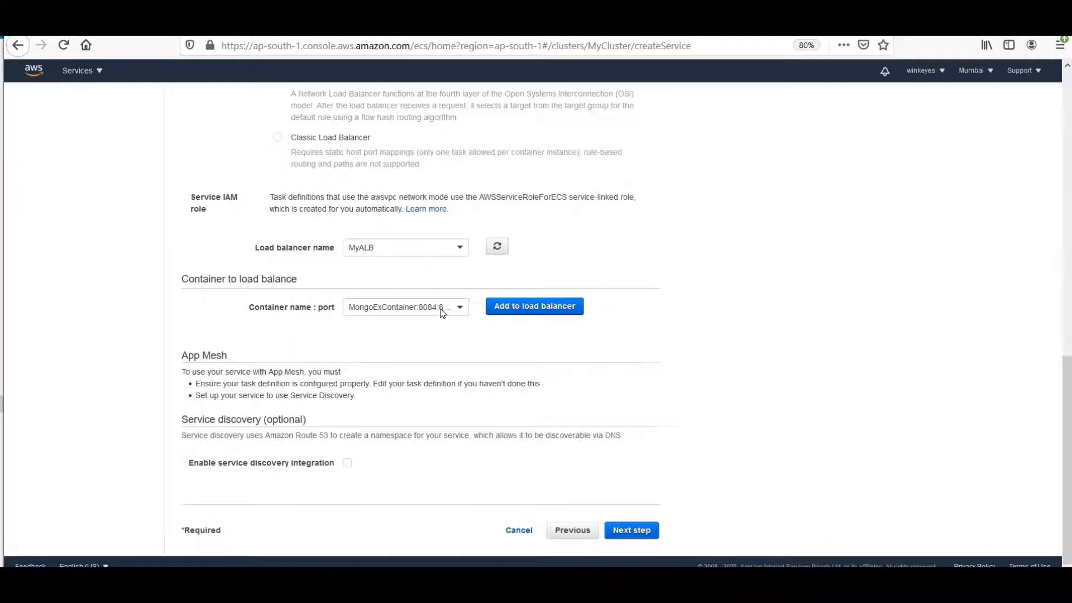
pyautogui.click(506, 315)
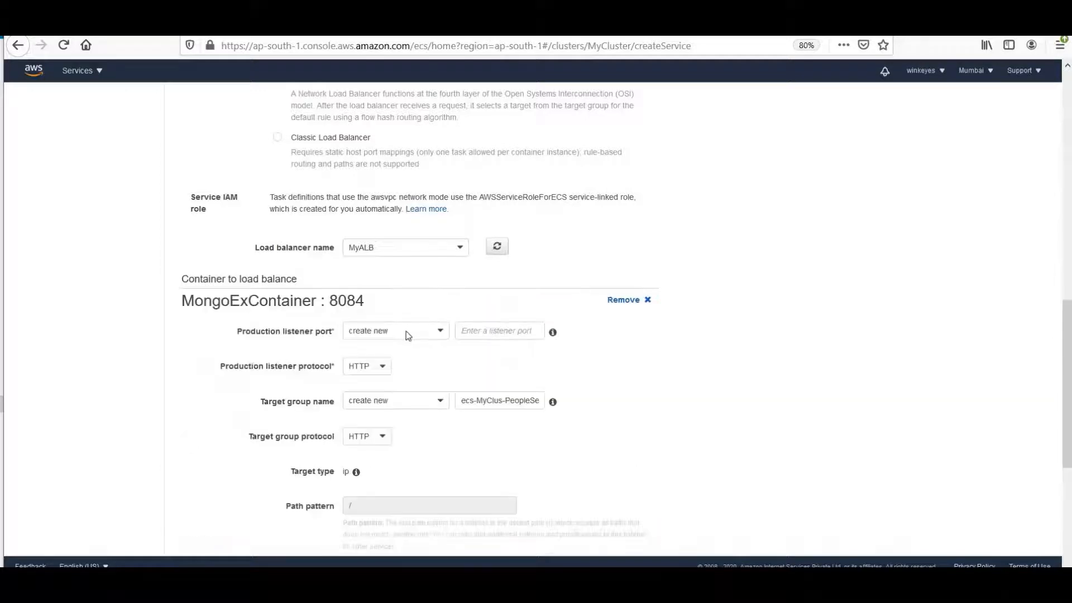
pyautogui.click(406, 330)
pyautogui.click(401, 364)
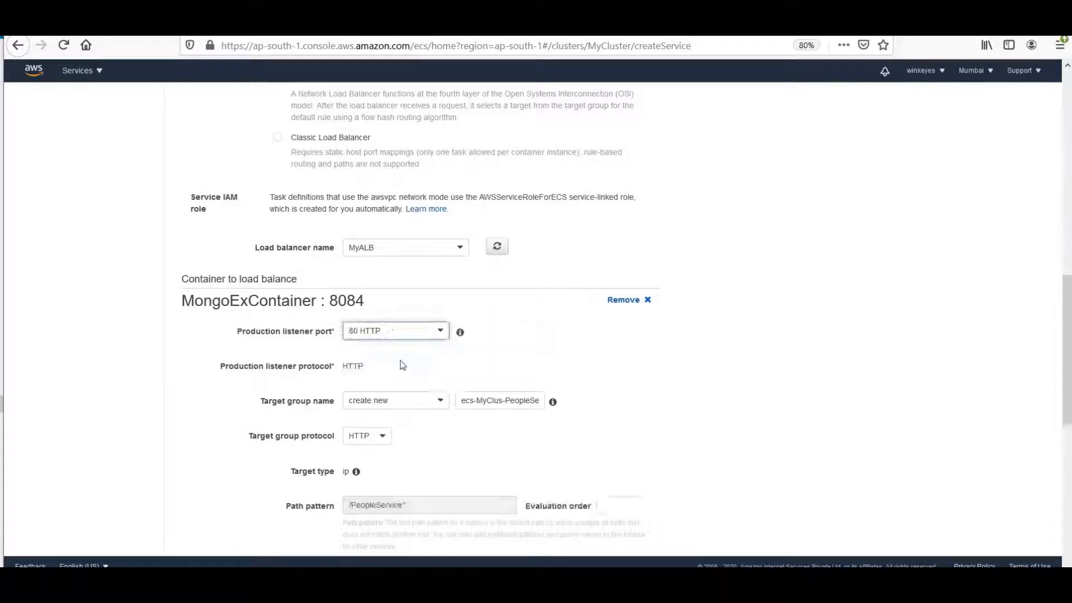
# Check which existing target groups are offered for MongoExContainer.
pyautogui.click(415, 405)
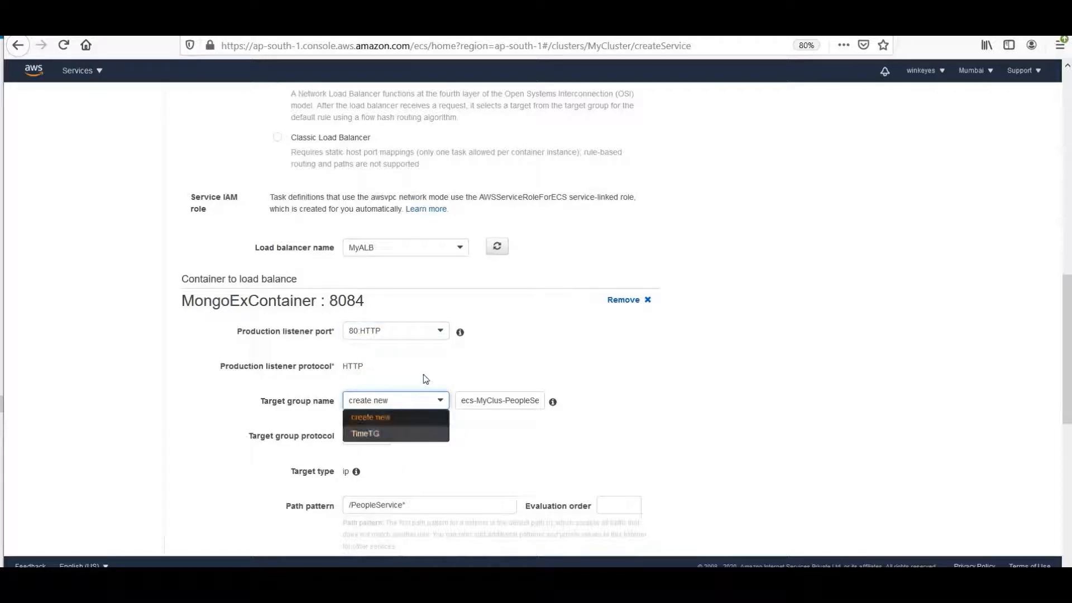
pyautogui.click(422, 379)
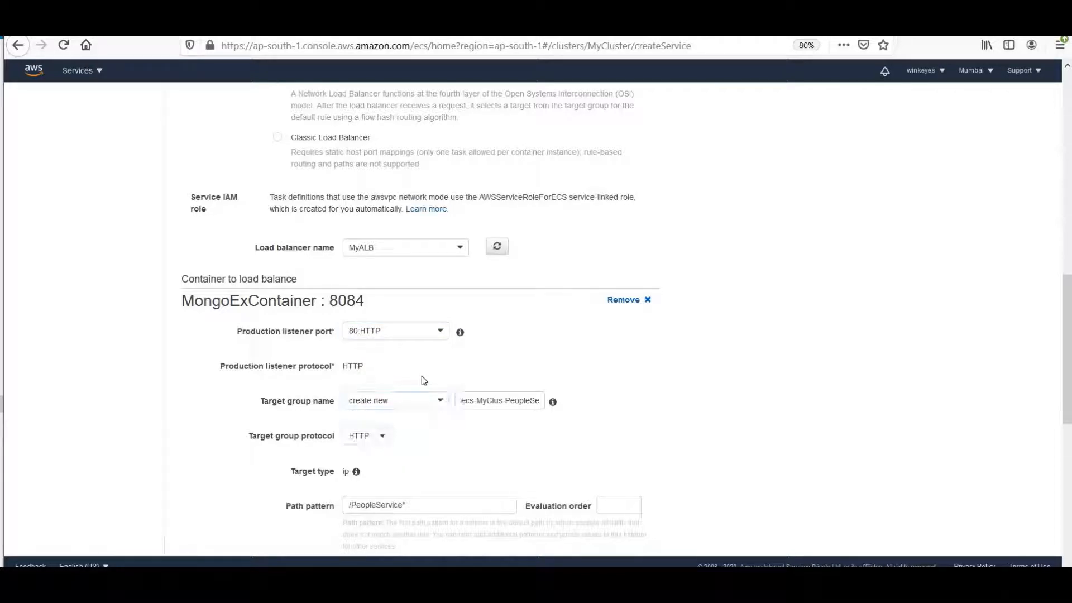
pyautogui.click(414, 402)
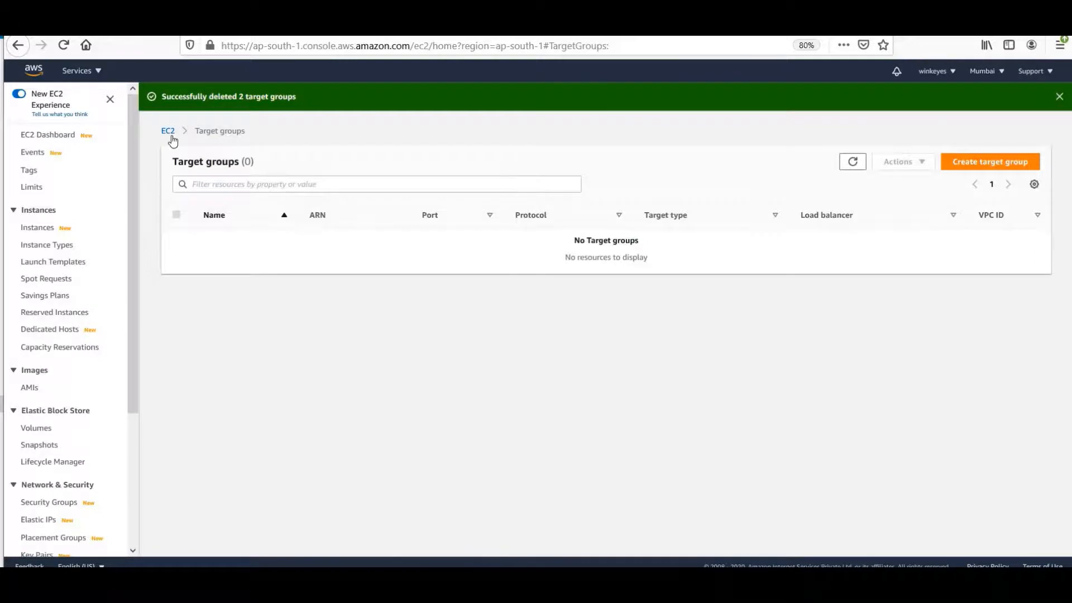
# Switch to the EC2 console and reload its list of target groups to check each group's load balancer.
pyautogui.click(170, 132)
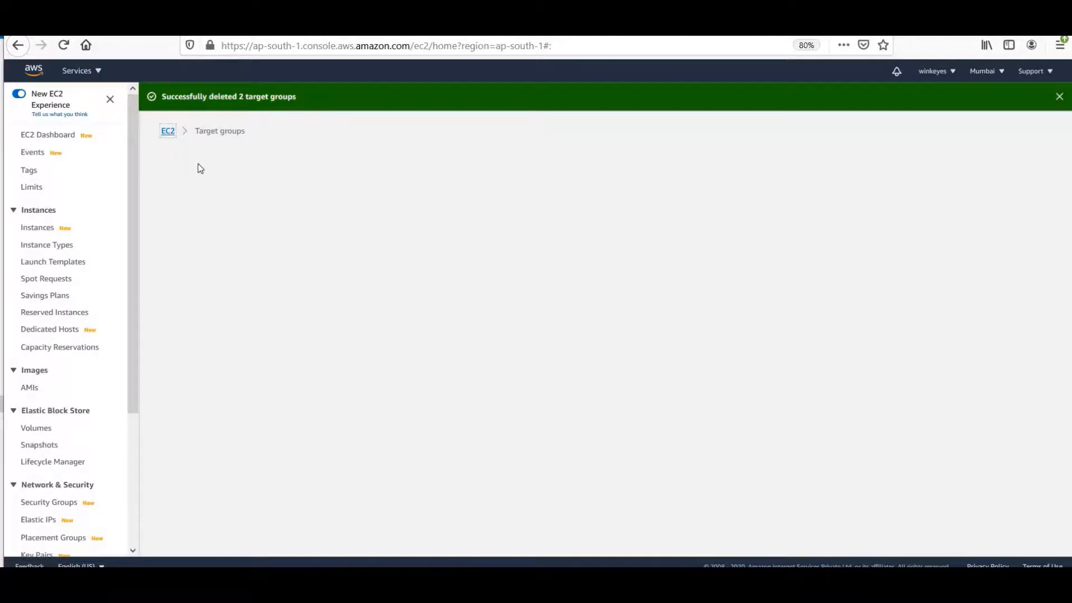
pyautogui.click(166, 136)
pyautogui.scroll(-5, 52, 455)
pyautogui.click(49, 453)
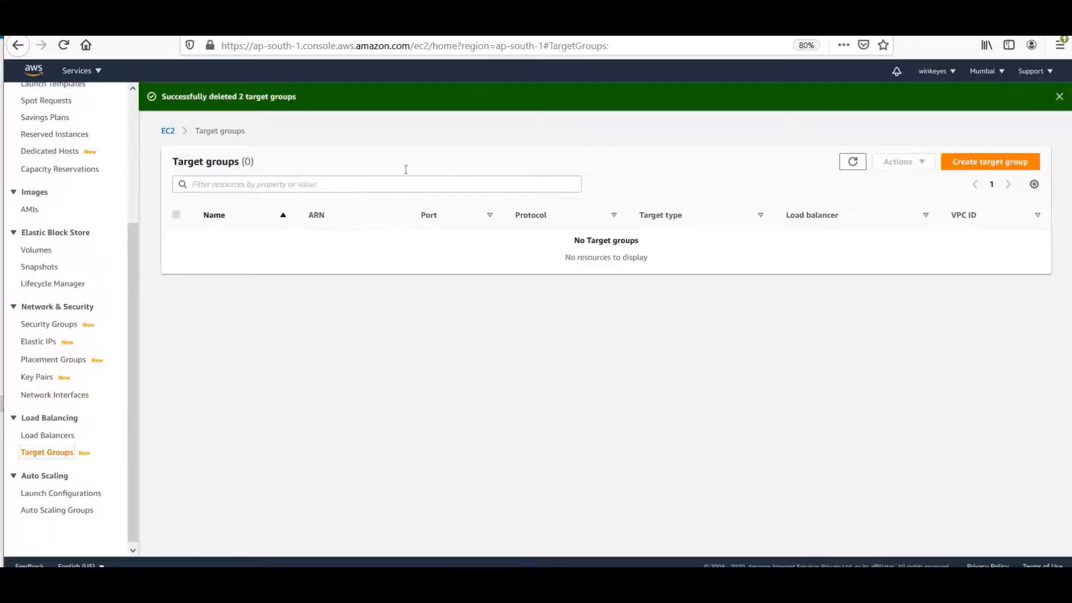
pyautogui.click(852, 162)
pyautogui.press('F5')
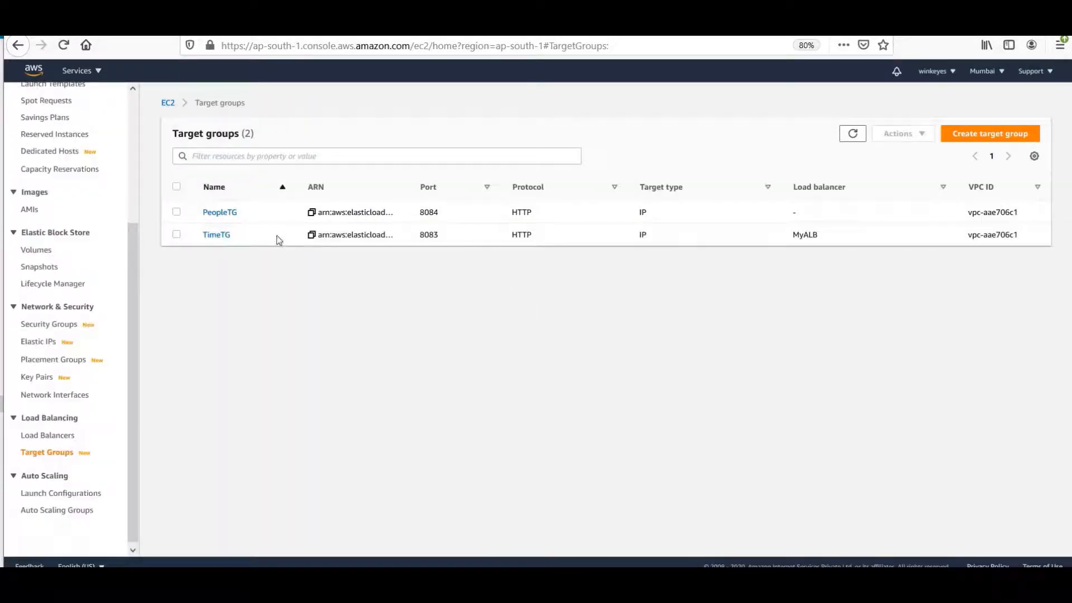
# Examine TimeTG's health check settings, attributes and registered targets.
pyautogui.click(217, 235)
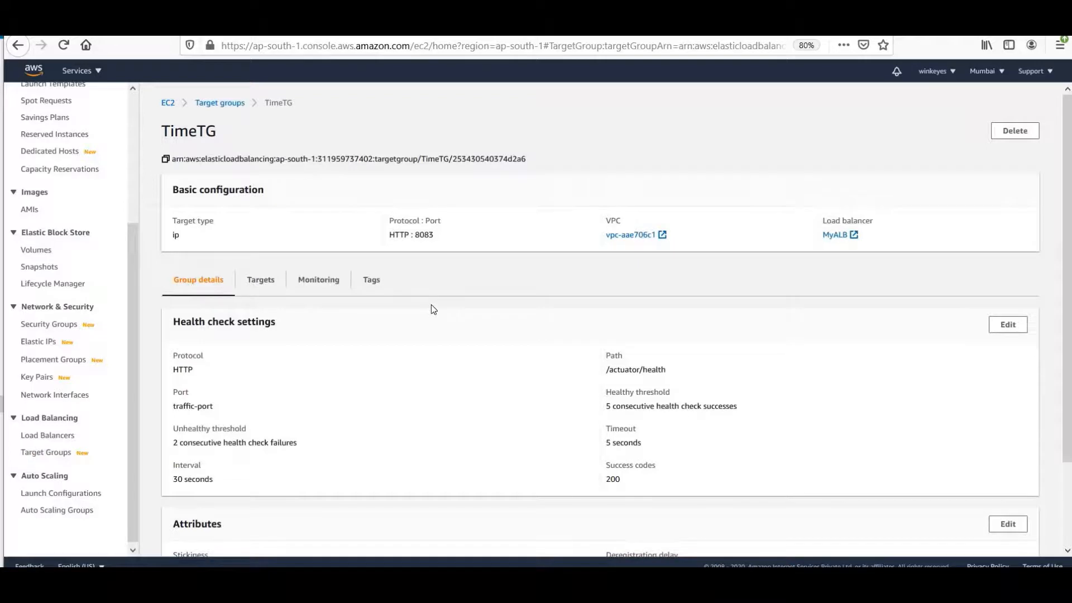
pyautogui.scroll(-3, 434, 309)
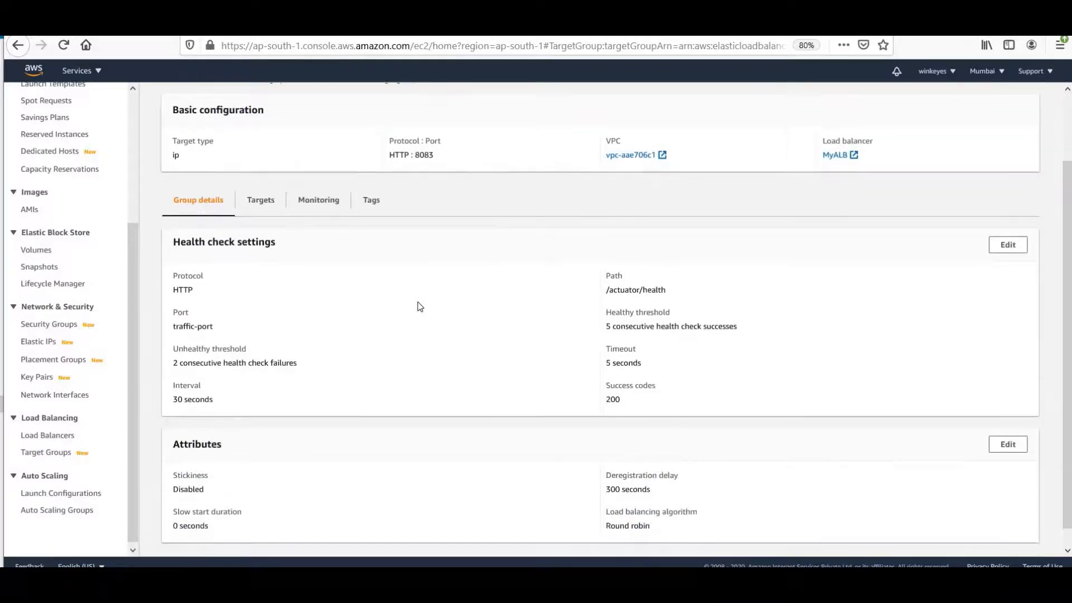
pyautogui.click(266, 206)
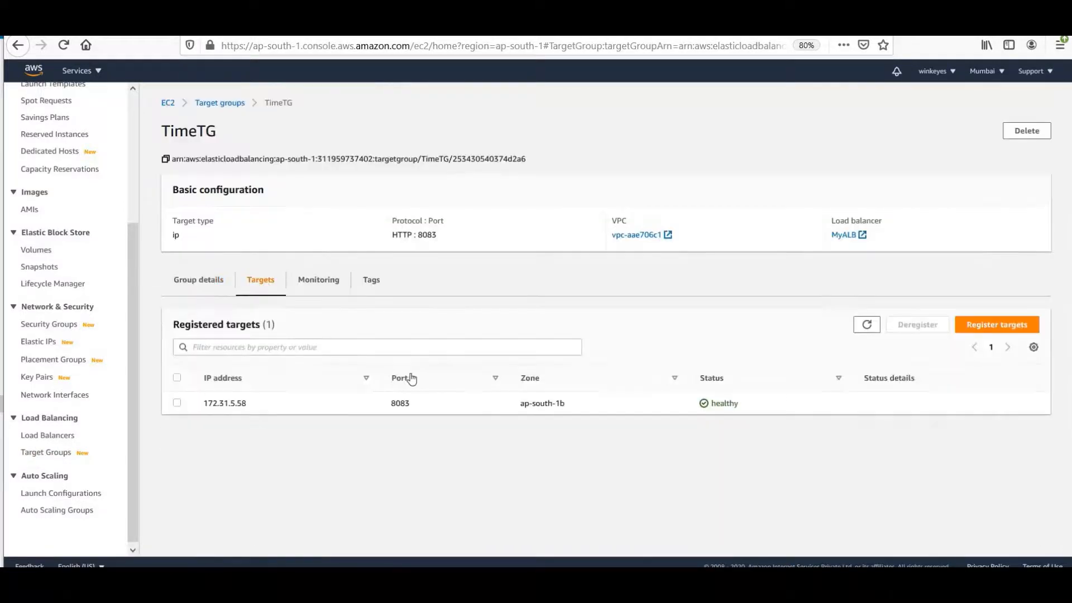
pyautogui.click(410, 378)
pyautogui.moveTo(205, 403); pyautogui.dragTo(204, 407)
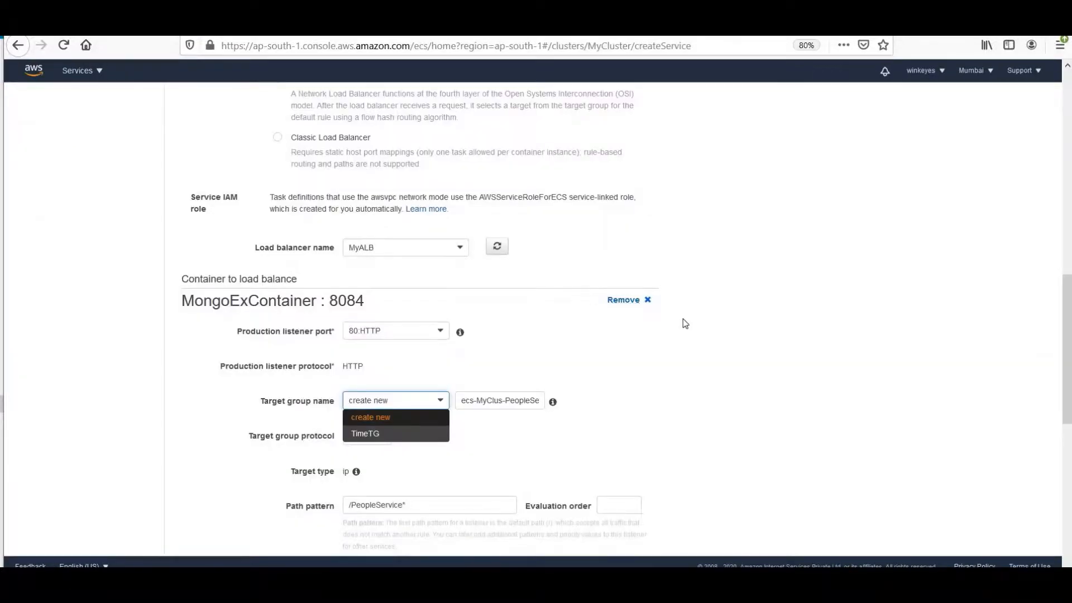
# Review the path and target group settings for MongoExContainer, and cancel the creation of PeopleService.
pyautogui.scroll(-5, 685, 324)
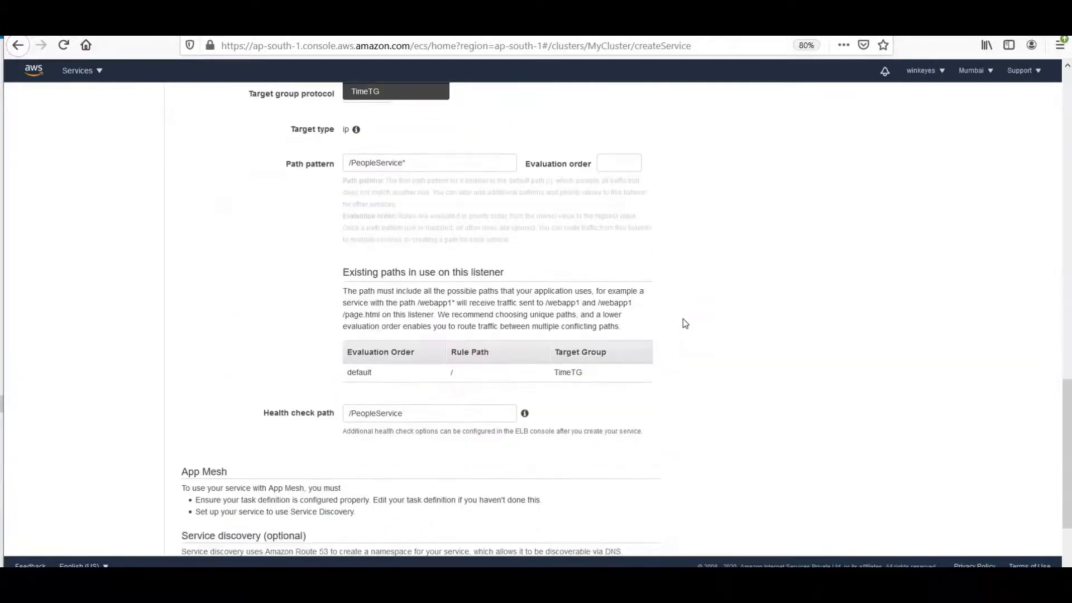
pyautogui.scroll(10, 683, 322)
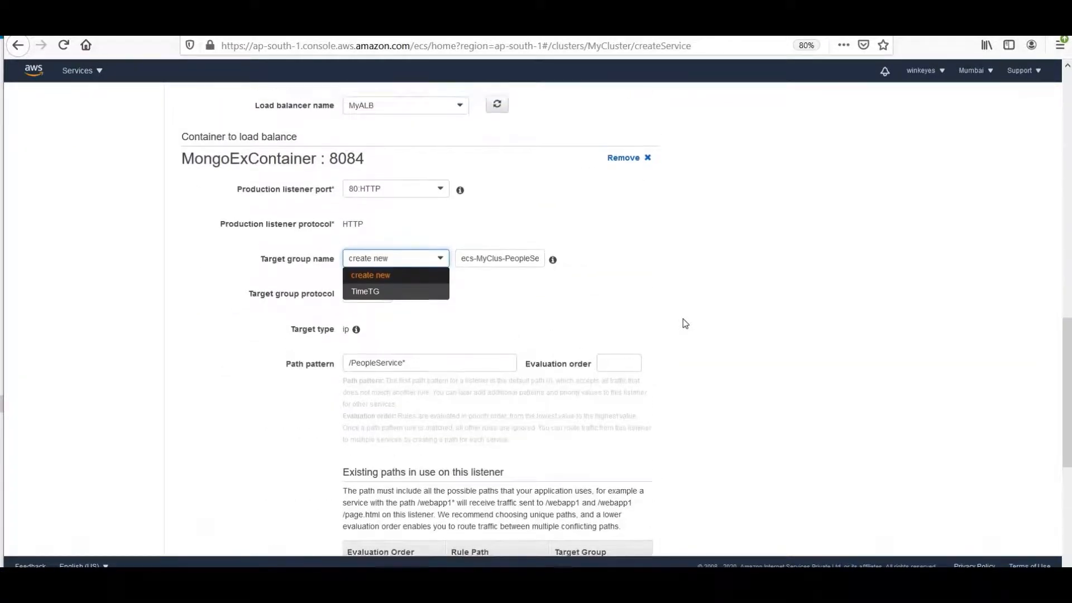
pyautogui.scroll(10, 685, 324)
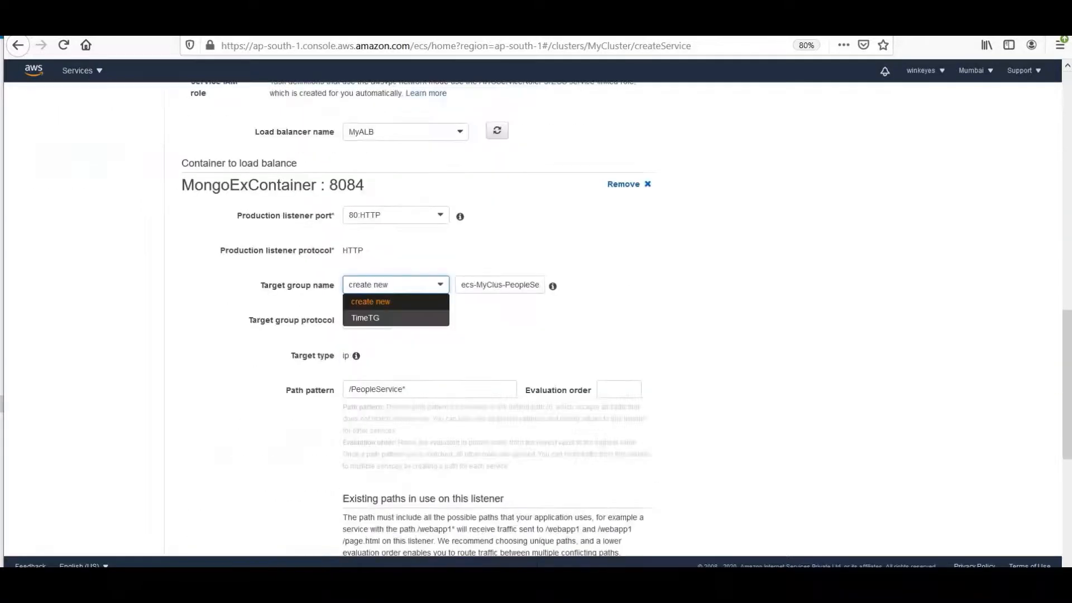
pyautogui.scroll(-6, 508, 536)
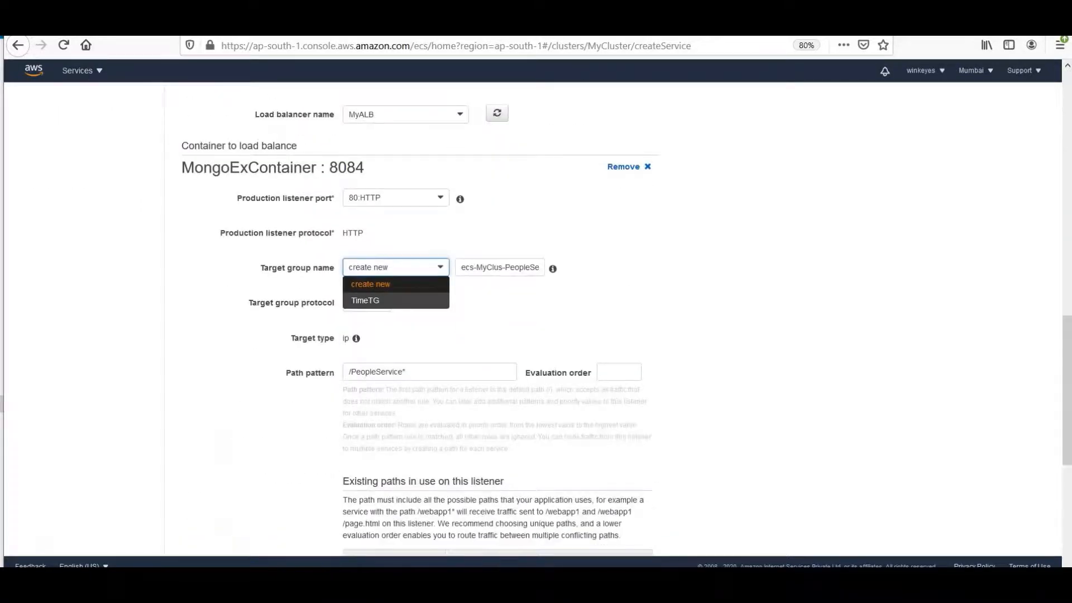
pyautogui.click(510, 534)
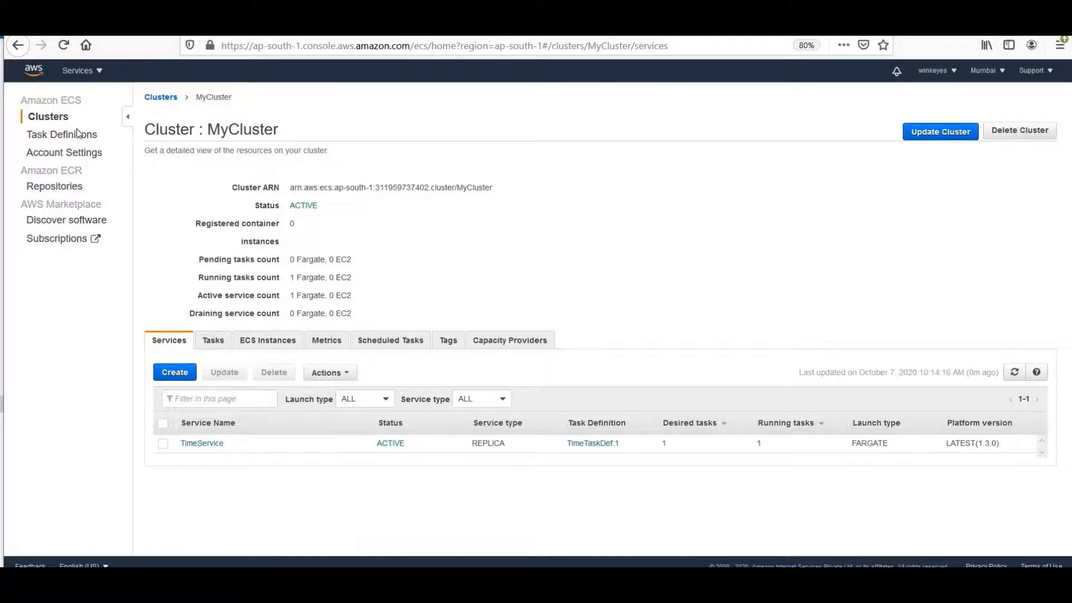
# Start a new service in MyCluster with the FARGATE launch type and name it PeopleSerivce.
pyautogui.click(179, 371)
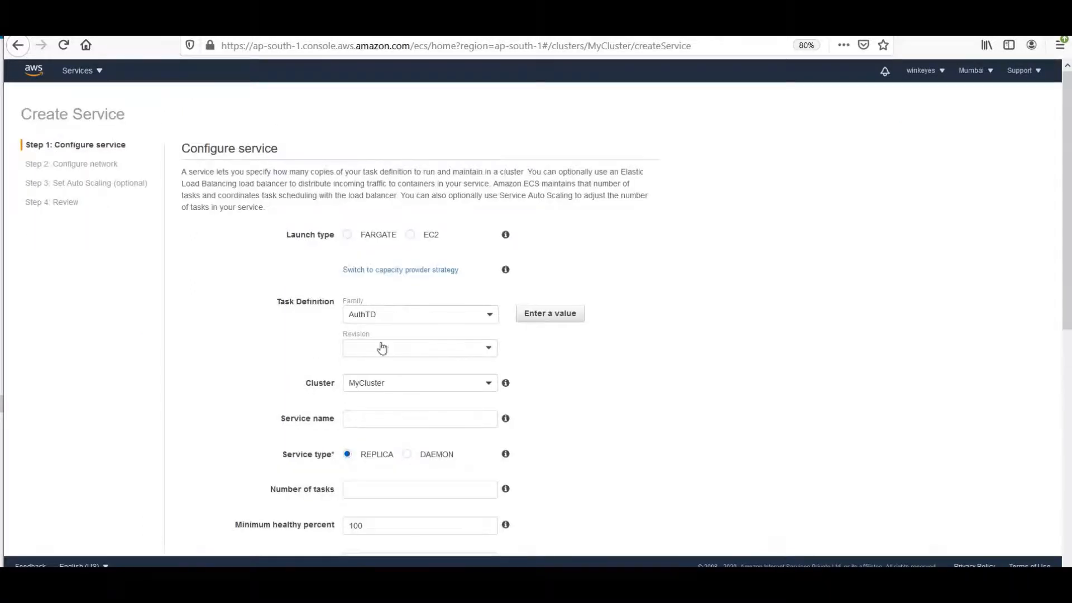
pyautogui.click(385, 459)
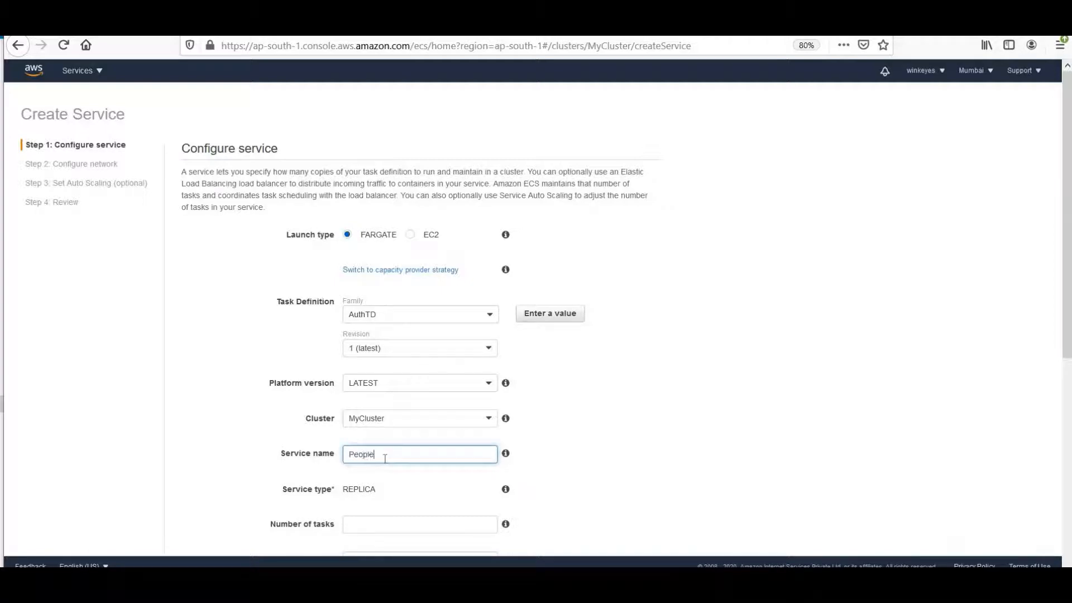
pyautogui.write('PeopleSerivce')
# Set the service's number of tasks to 1 and continue to the network configuration.
pyautogui.scroll(-6, 545, 210)
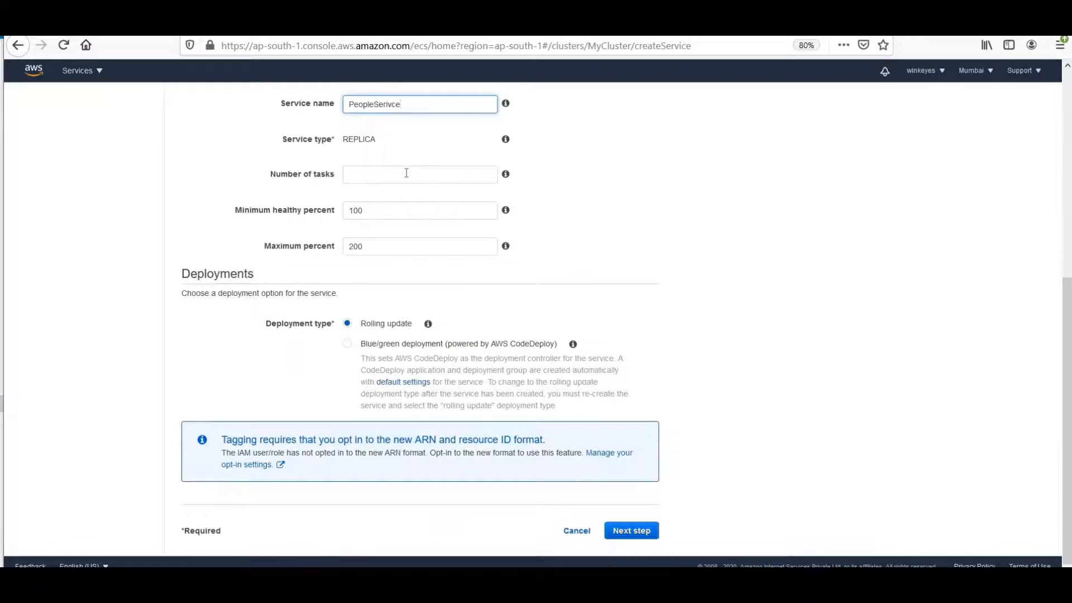
pyautogui.click(405, 173)
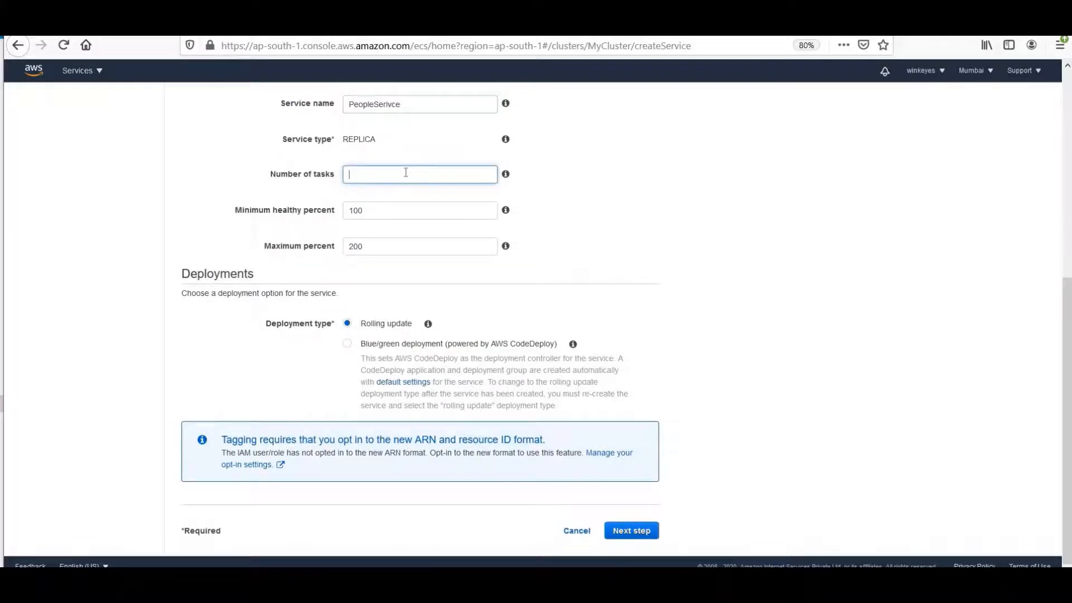
pyautogui.write('1')
pyautogui.scroll(6, 622, 309)
pyautogui.scroll(-6, 631, 391)
pyautogui.click(634, 528)
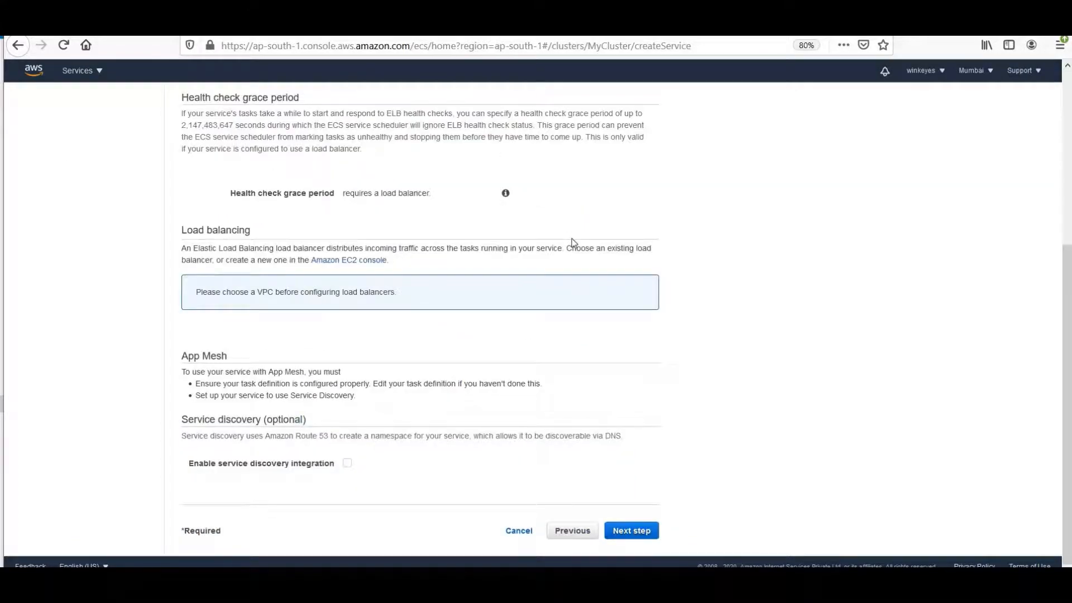
# Return to the service configuration, change the task definition family to Test, and continue to the network configuration.
pyautogui.click(575, 529)
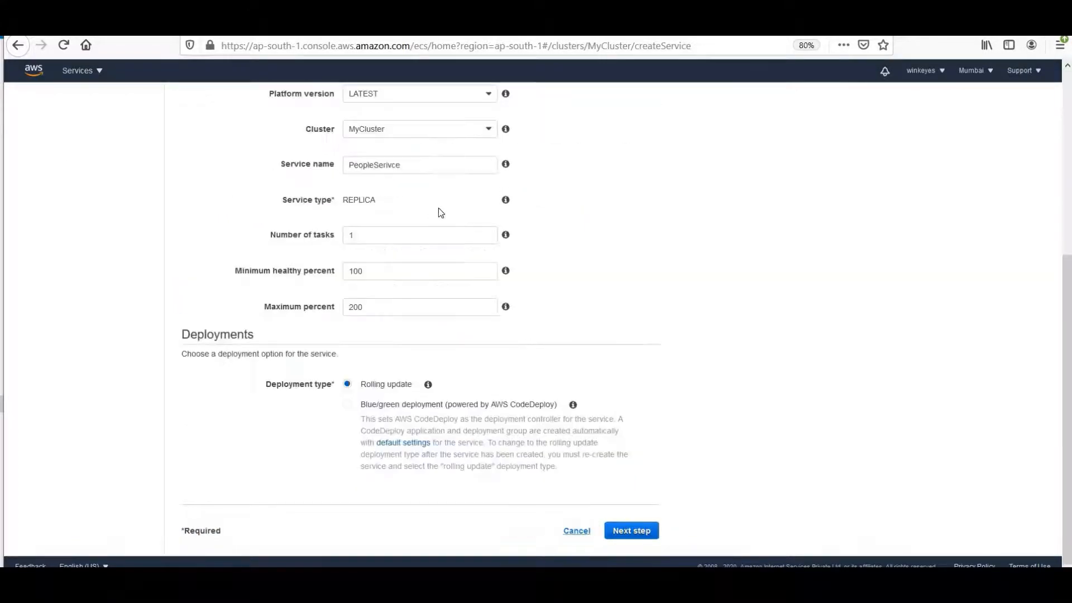
pyautogui.scroll(3, 439, 211)
pyautogui.click(437, 210)
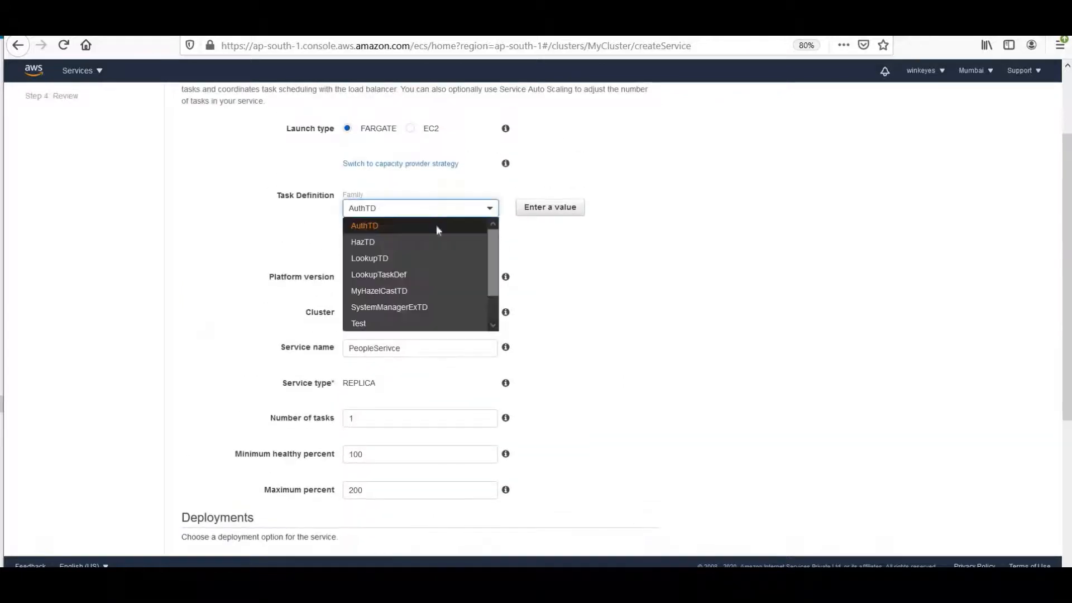
pyautogui.click(421, 323)
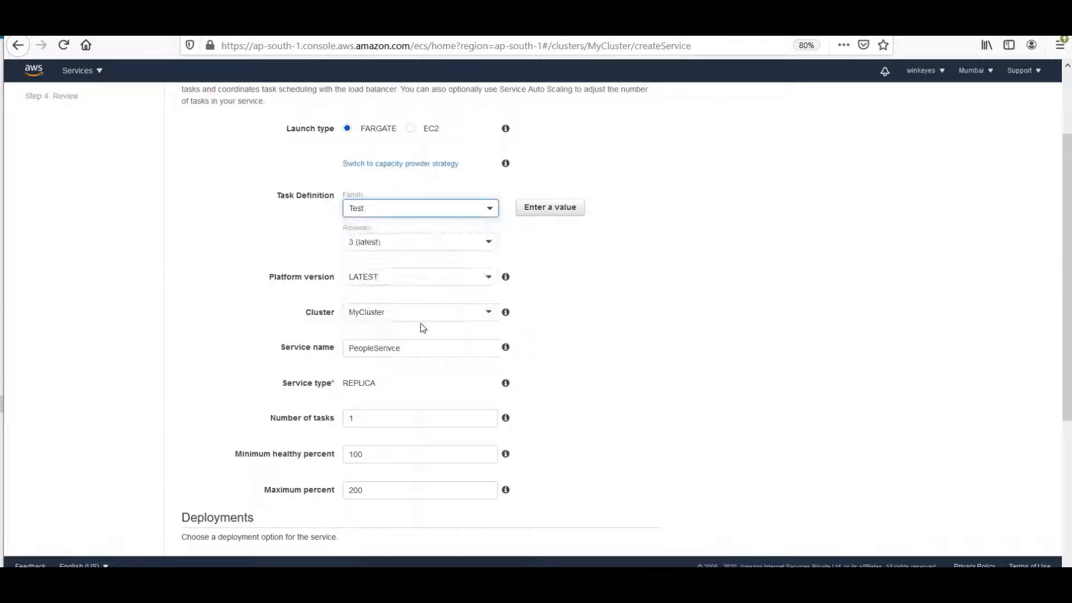
pyautogui.scroll(-5, 637, 282)
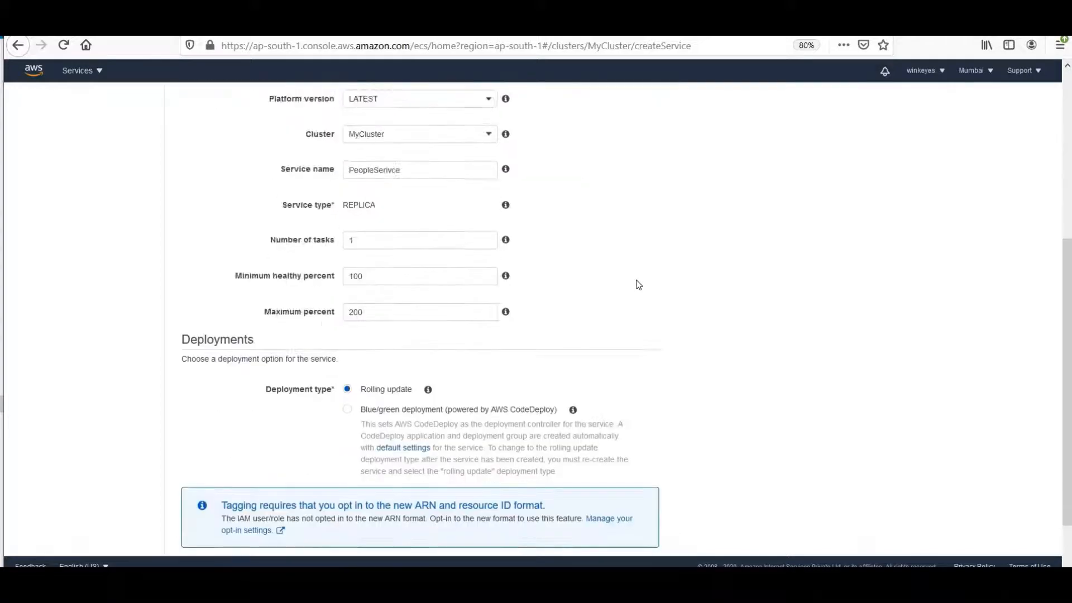
pyautogui.click(632, 532)
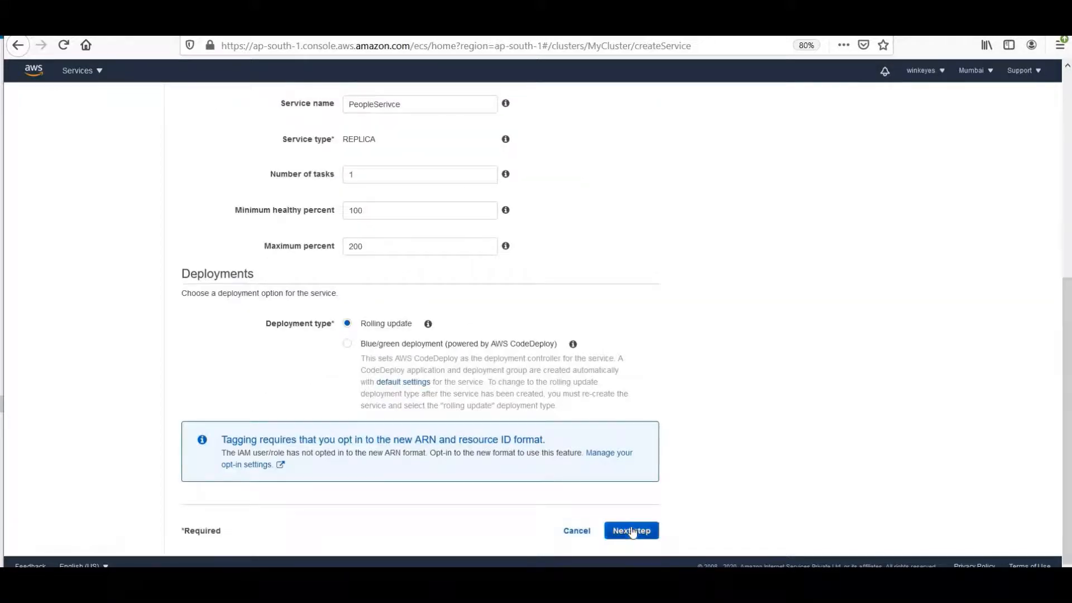
pyautogui.scroll(5, 716, 404)
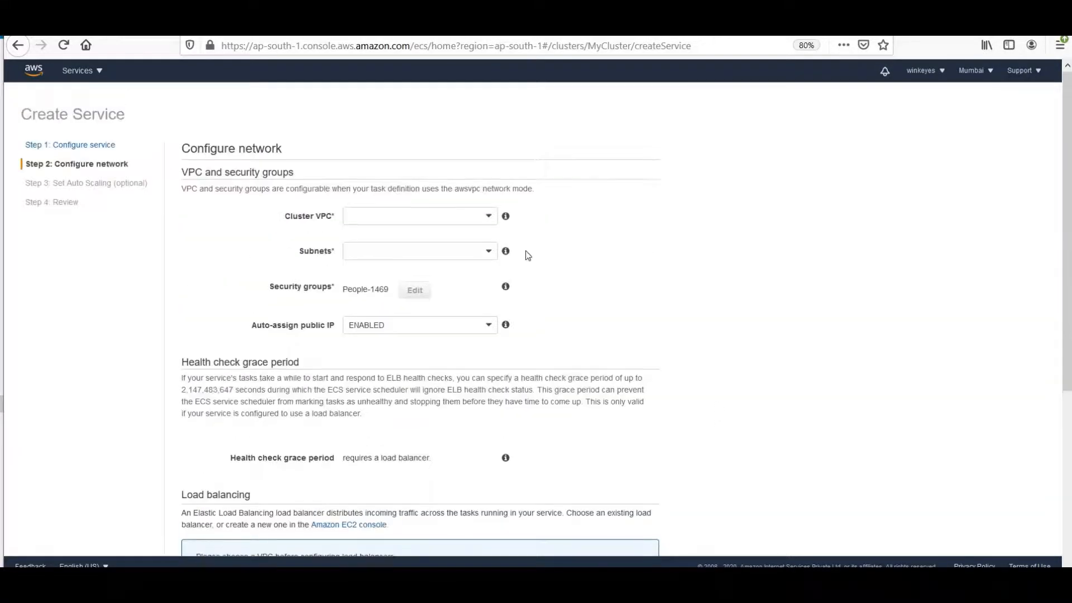
# Set the cluster VPC to vpc-aae706c1 (172.31.0.0/16) and add the ap-south-1b and ap-south-1a subnets to the service.
pyautogui.click(486, 216)
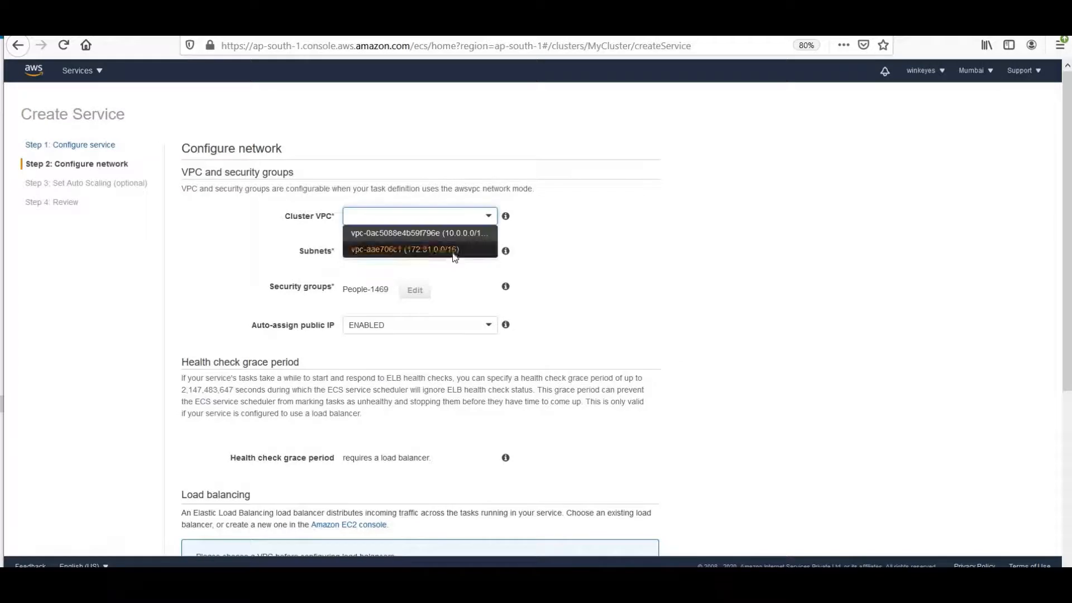
pyautogui.click(455, 255)
pyautogui.click(451, 252)
pyautogui.click(451, 284)
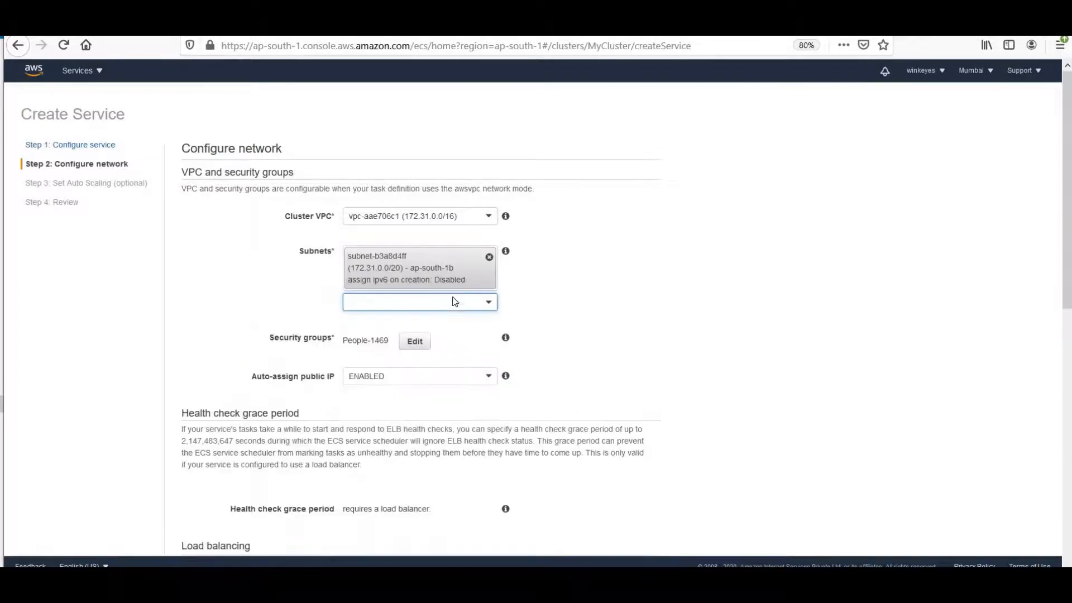
pyautogui.click(455, 303)
pyautogui.click(443, 368)
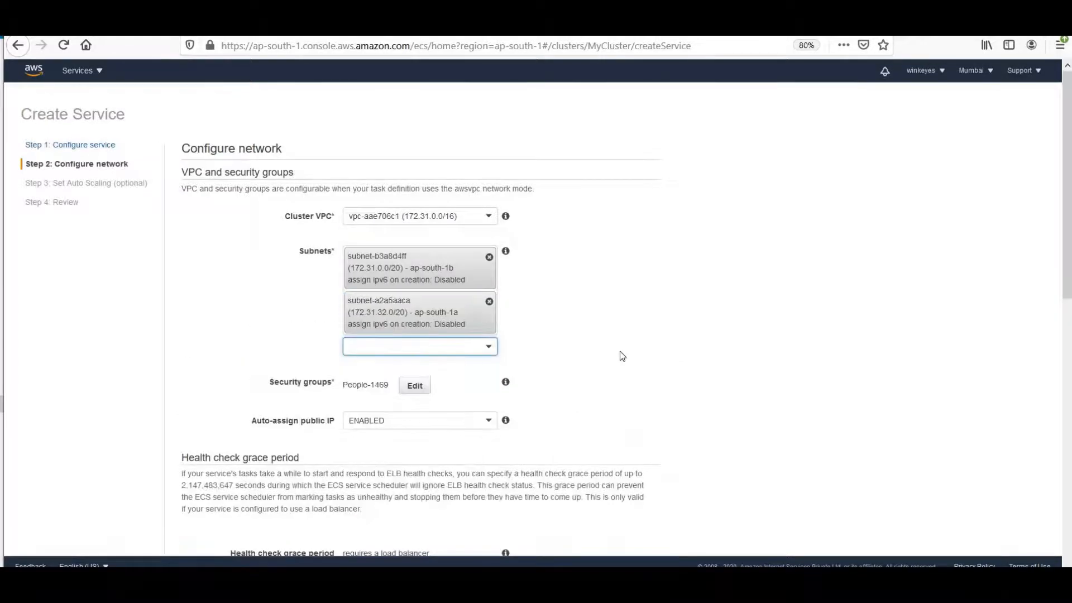
# Assign the existing DiscoverySG security group to the service in place of a new one.
pyautogui.scroll(-3, 425, 259)
pyautogui.click(416, 245)
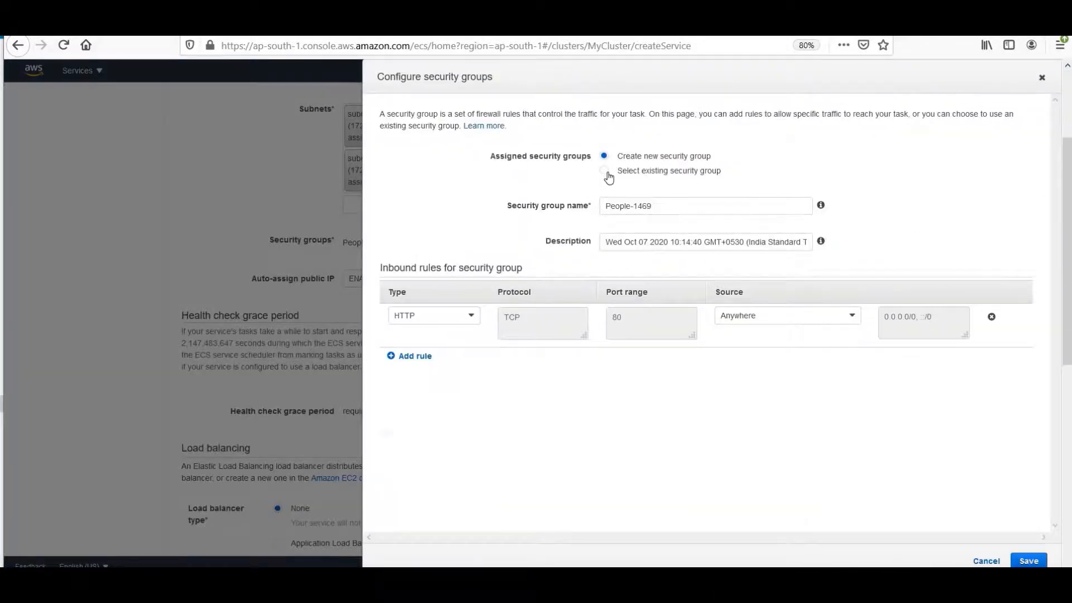
pyautogui.click(608, 173)
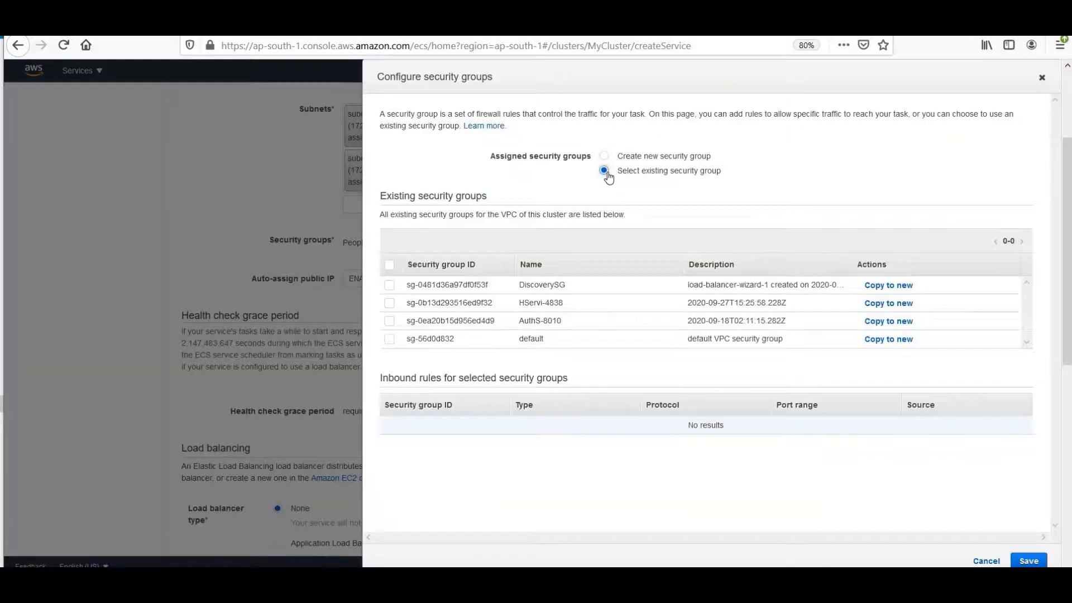
pyautogui.click(389, 285)
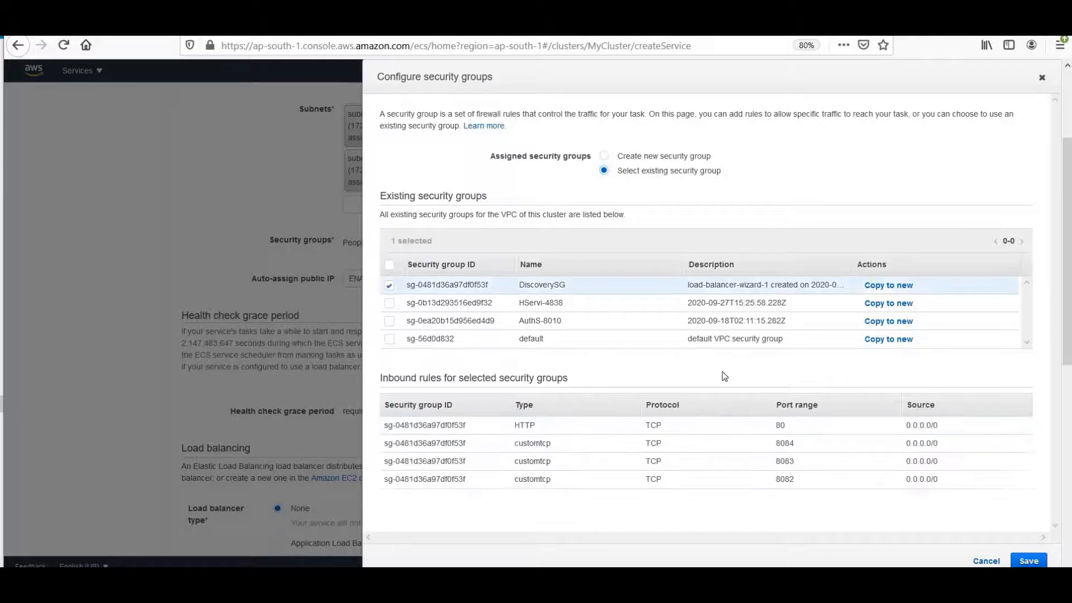
pyautogui.click(1029, 561)
# Choose an Application Load Balancer for the service and add the MongoExContainer port 8084 container to MyALB.
pyautogui.scroll(-6, 812, 388)
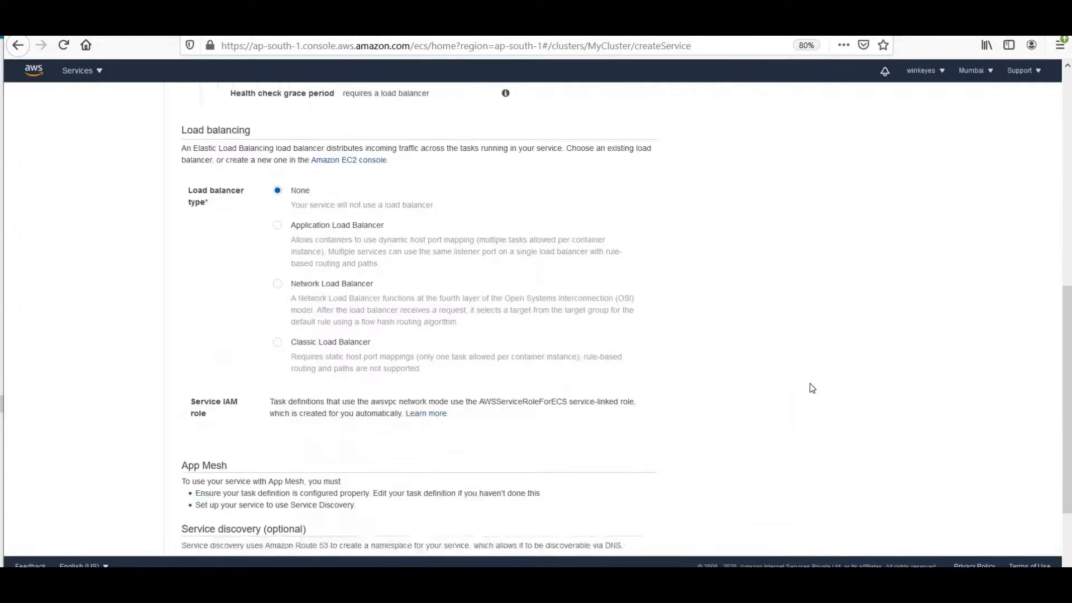
pyautogui.scroll(-1, 808, 385)
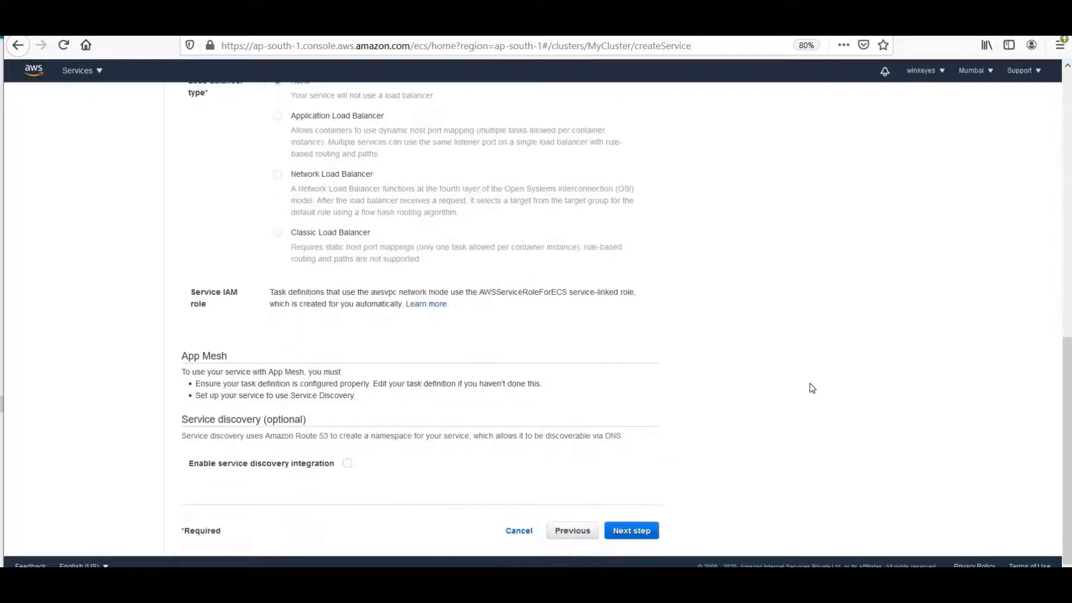
pyautogui.scroll(1, 360, 168)
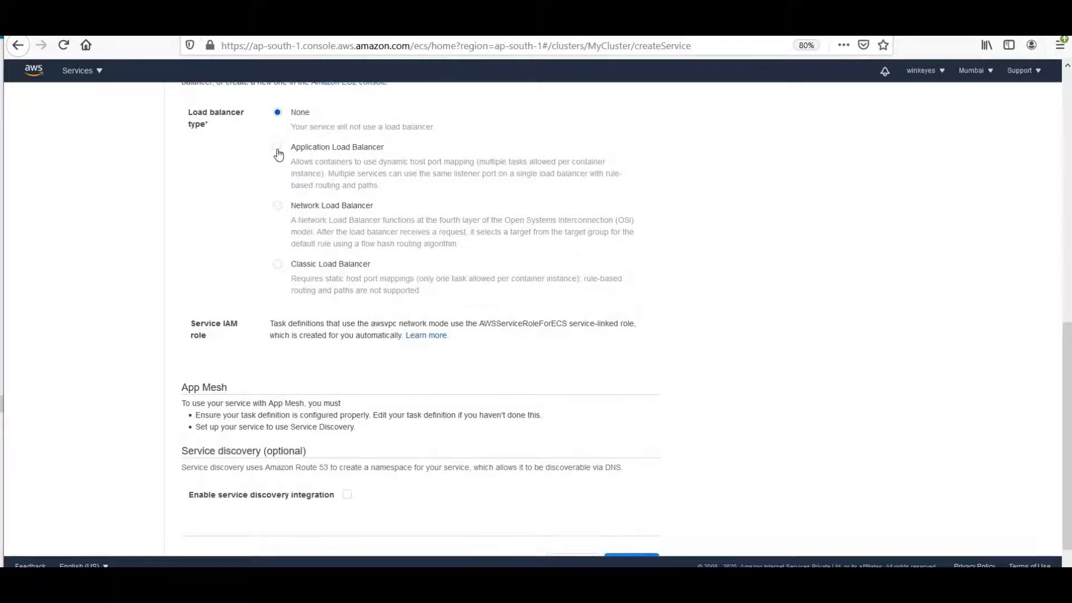
pyautogui.click(277, 148)
pyautogui.scroll(-2, 582, 282)
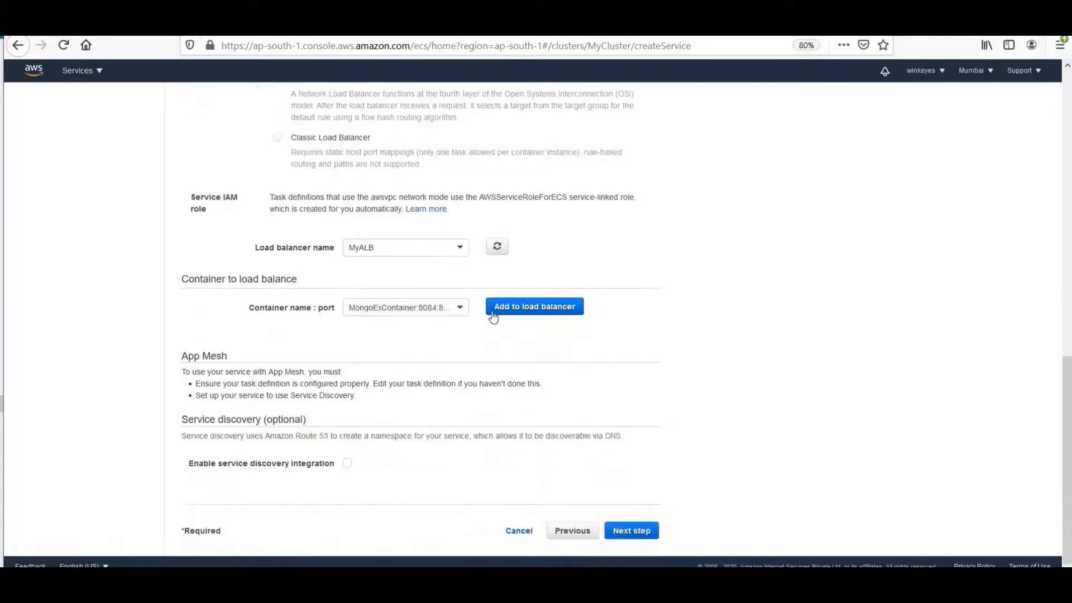
pyautogui.click(498, 311)
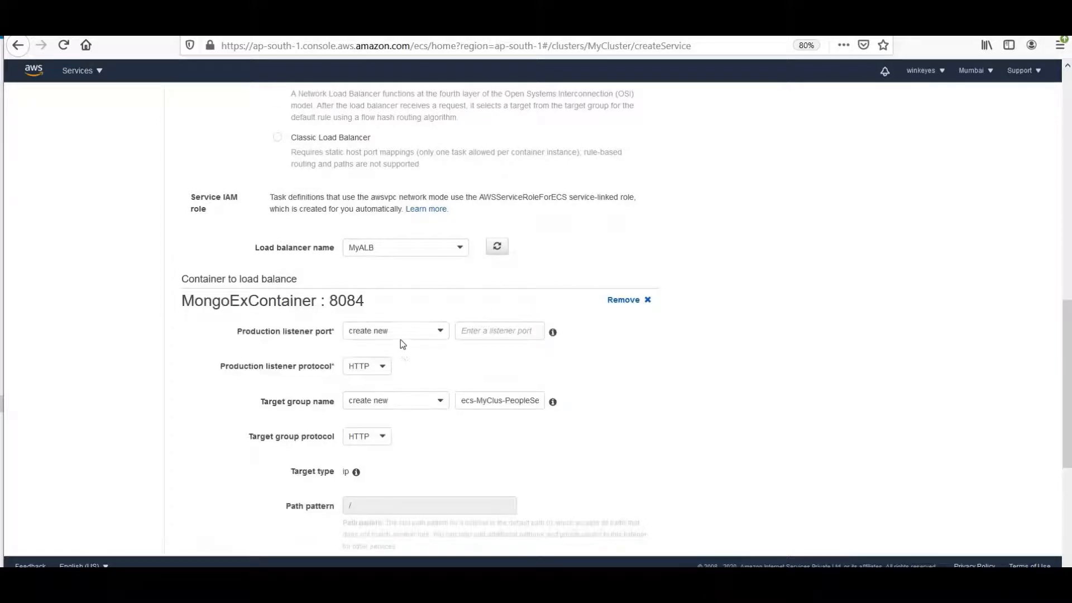
# Set MongoExContainer's production listener port to 80:HTTP and check which target groups are available.
pyautogui.click(400, 337)
pyautogui.click(397, 364)
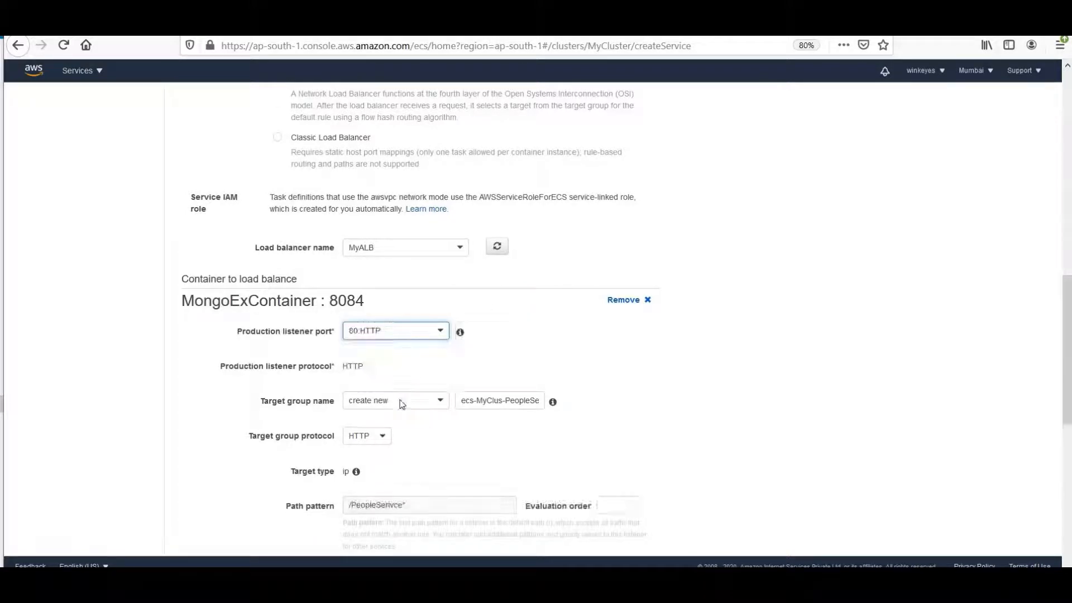
pyautogui.click(400, 398)
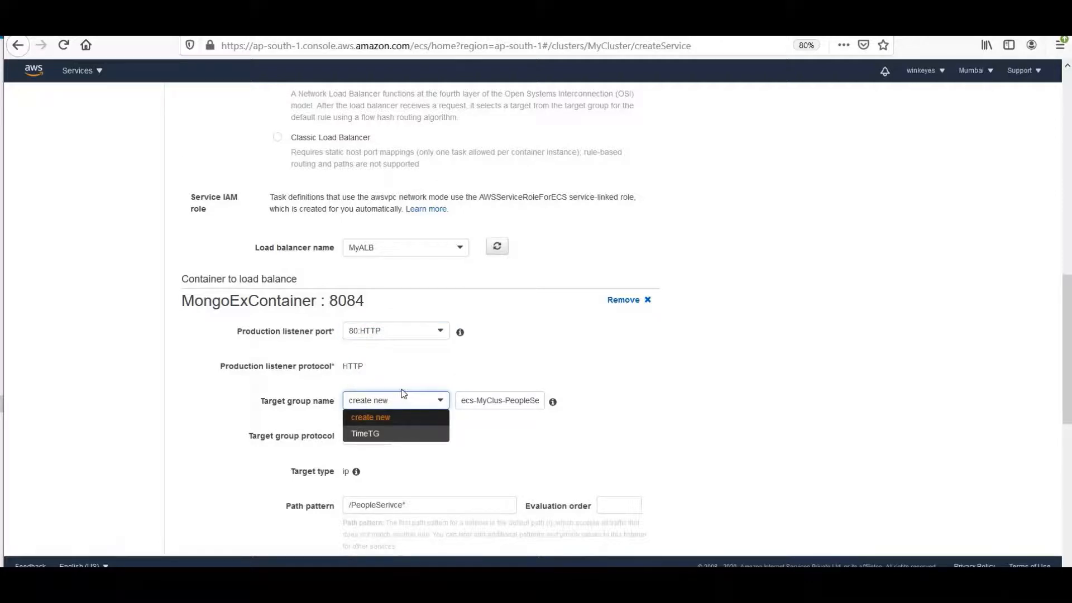
pyautogui.click(477, 372)
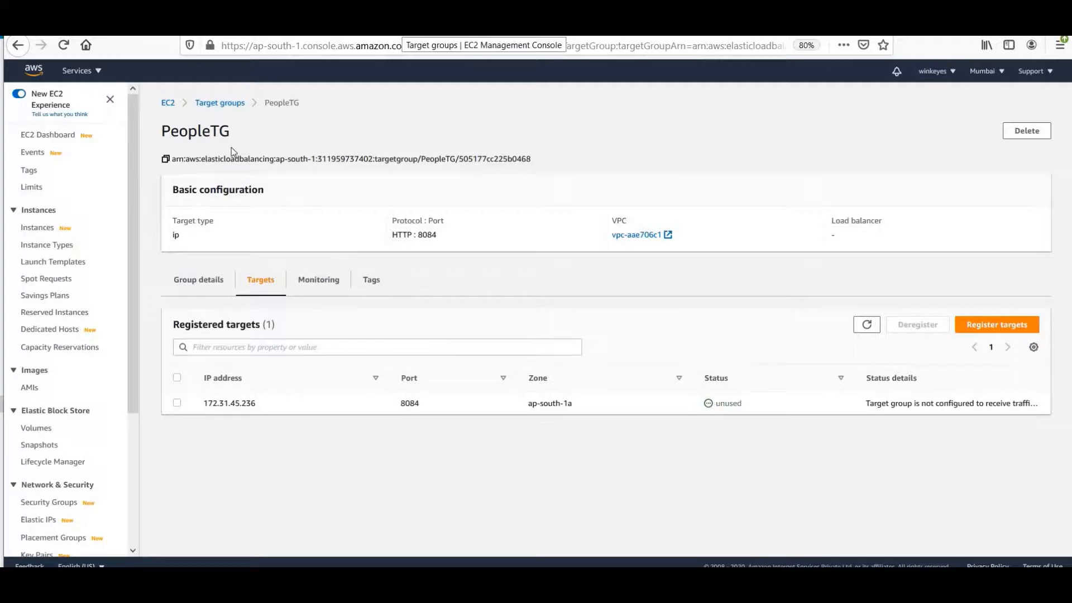
# In the EC2 console, return to the target groups list and examine PeopleTG's health check settings, attributes and registered targets.
pyautogui.click(167, 103)
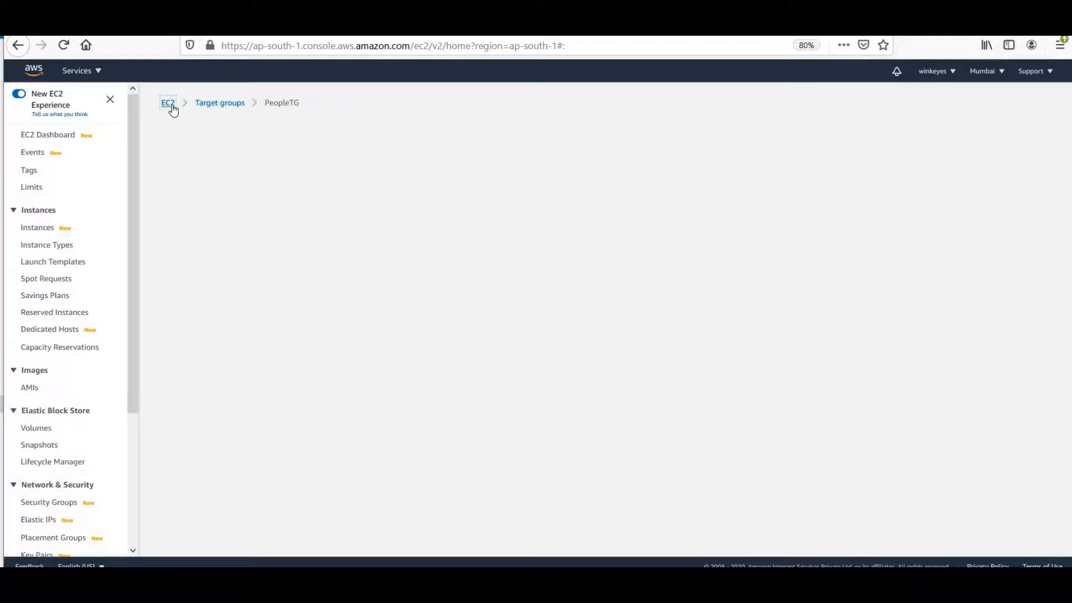
pyautogui.click(207, 104)
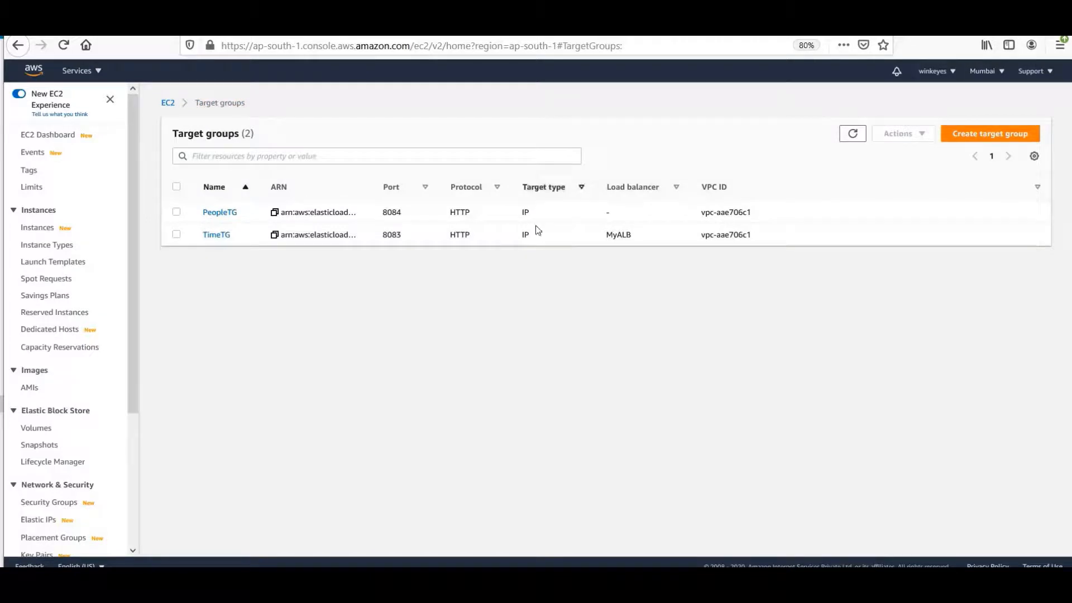
pyautogui.click(230, 214)
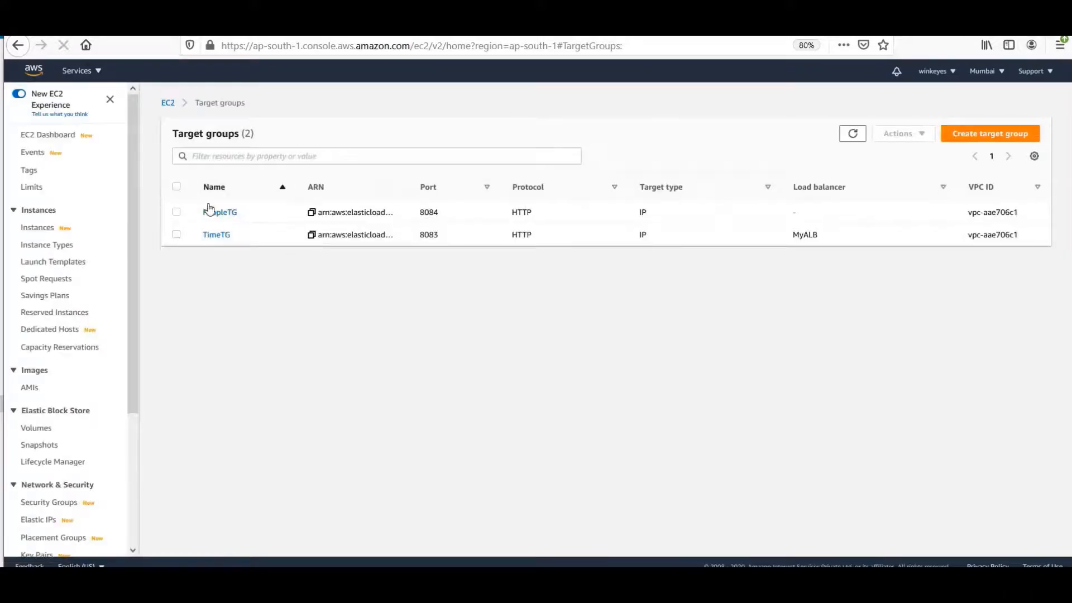
pyautogui.click(212, 215)
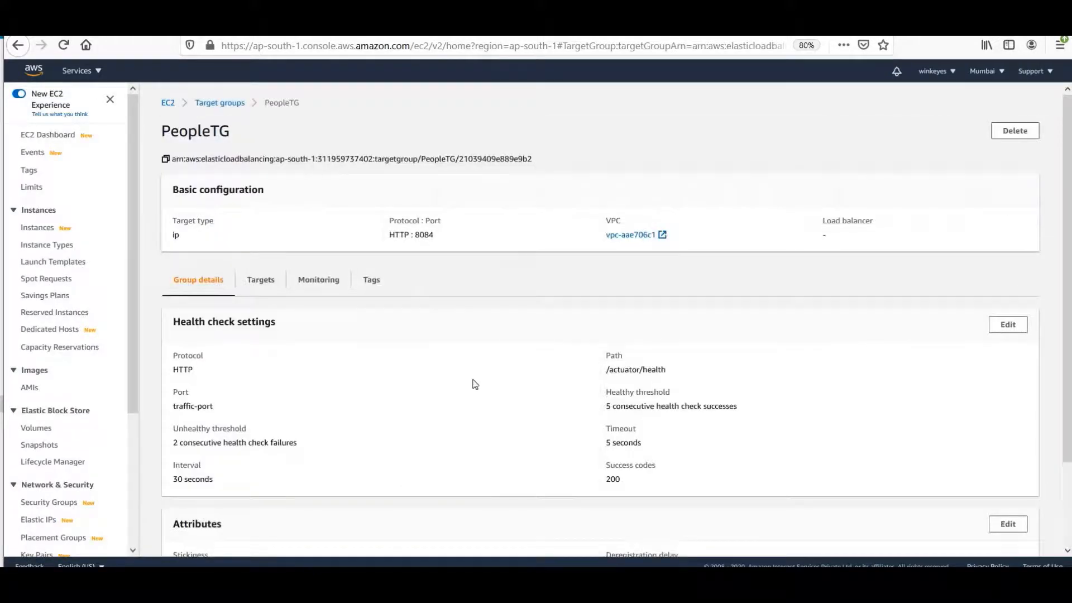
pyautogui.scroll(-3, 469, 385)
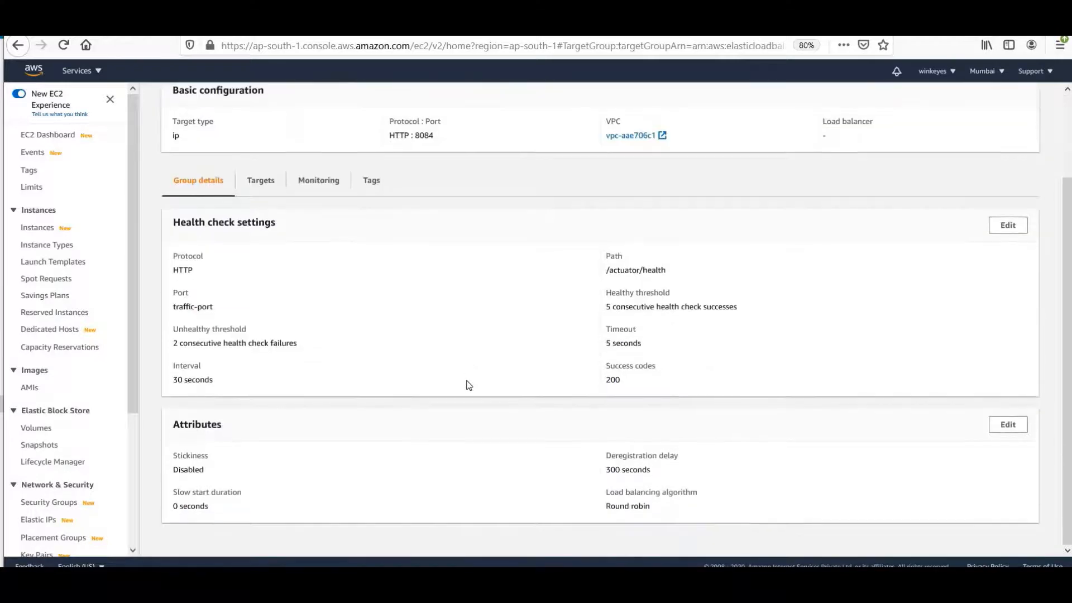
pyautogui.scroll(3, 469, 386)
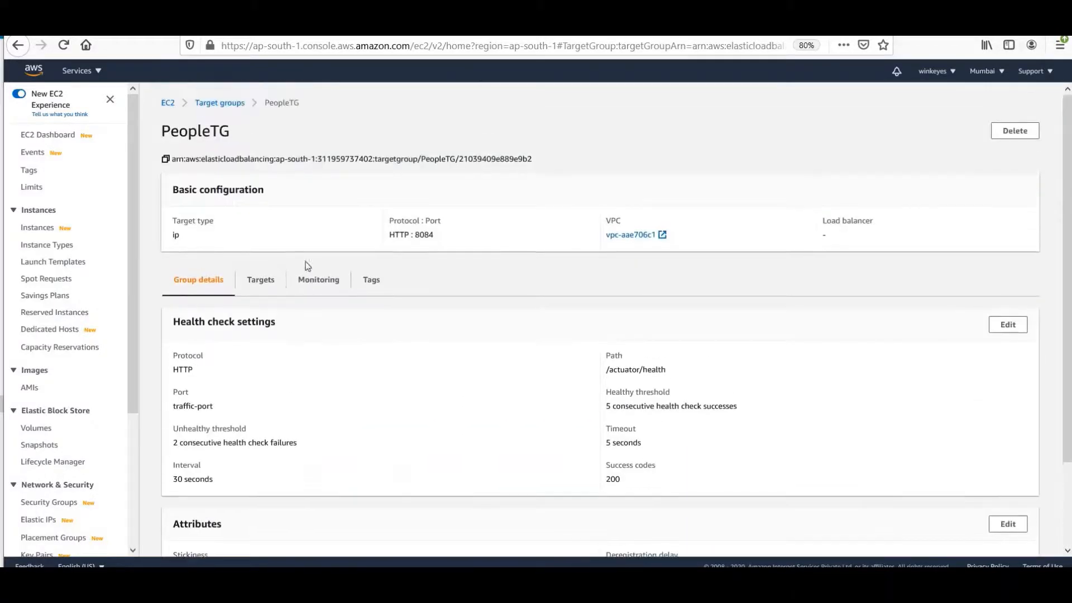
pyautogui.click(259, 286)
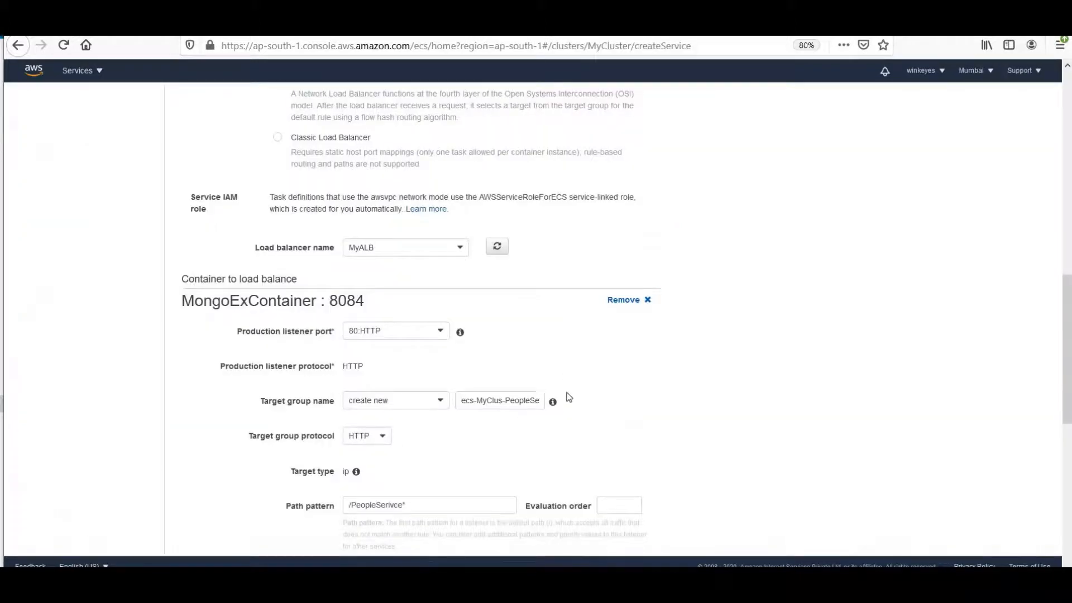
# Back in the ECS service setup, refresh the load balancer list and recheck the target groups available for MongoExContainer.
pyautogui.click(498, 247)
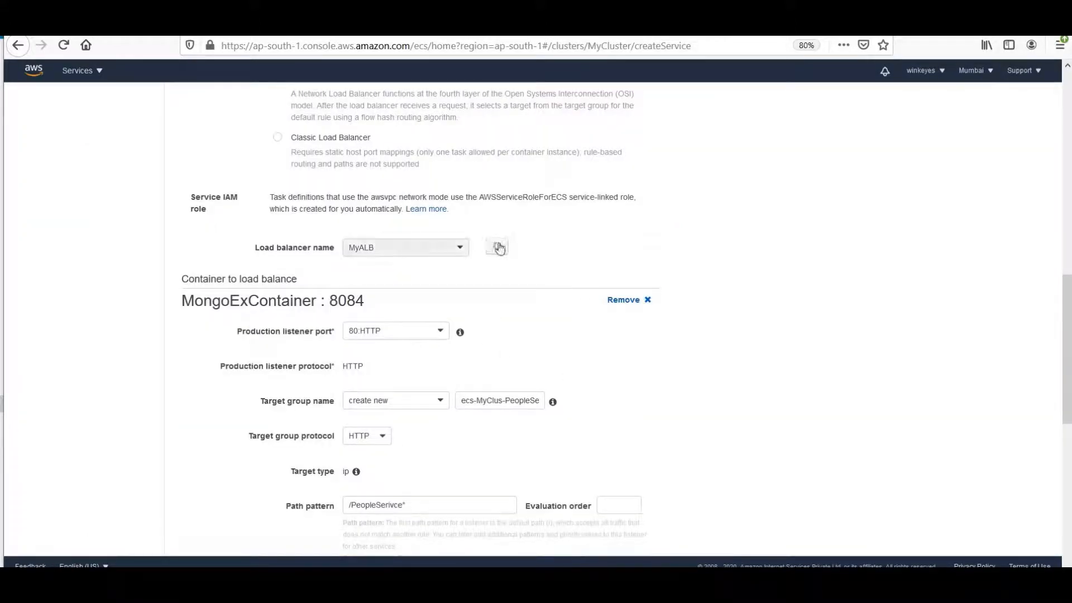
pyautogui.click(444, 397)
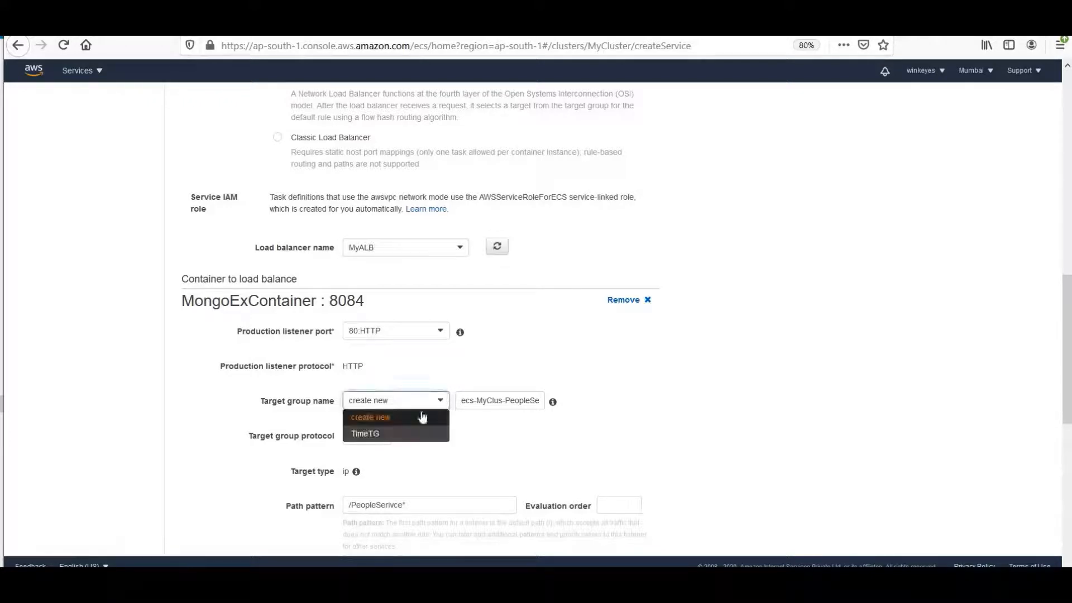
pyautogui.click(421, 412)
pyautogui.click(429, 401)
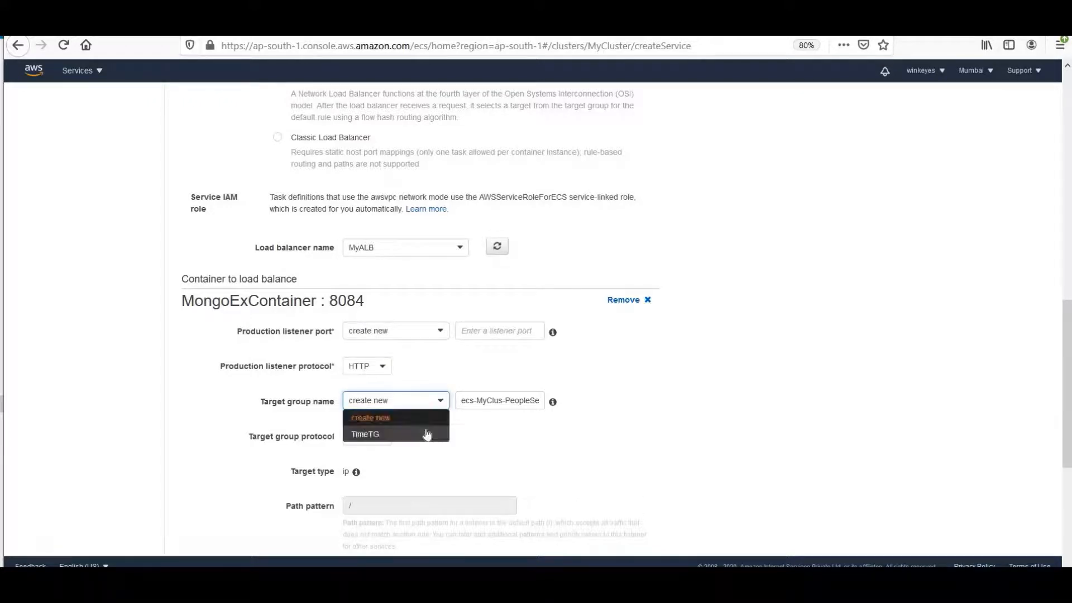
pyautogui.click(739, 466)
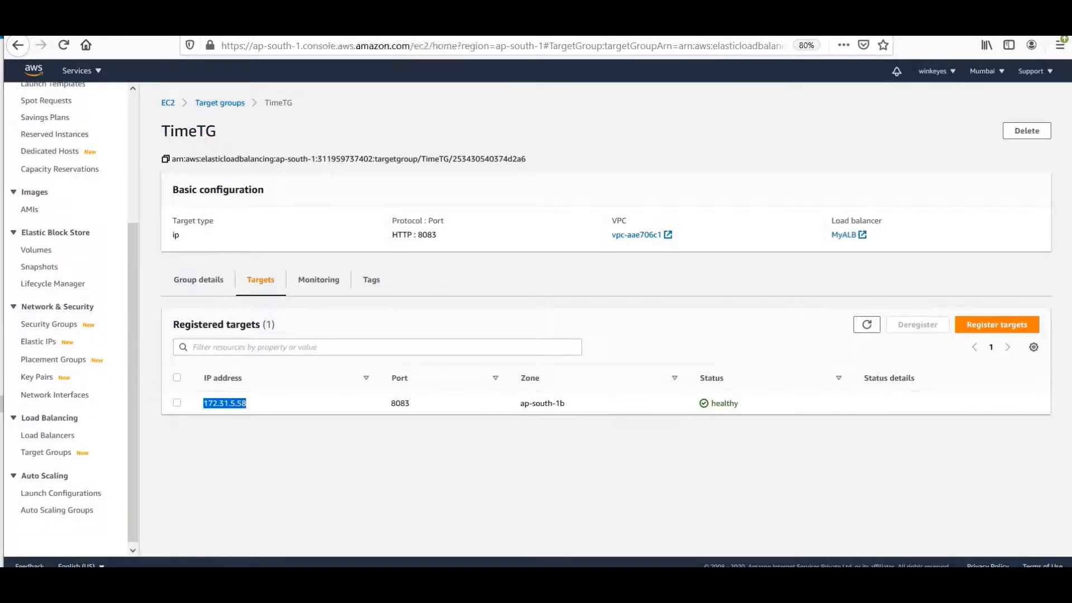
# In the EC2 console, open the rules of MyALB's HTTP:80 listener.
pyautogui.click(54, 436)
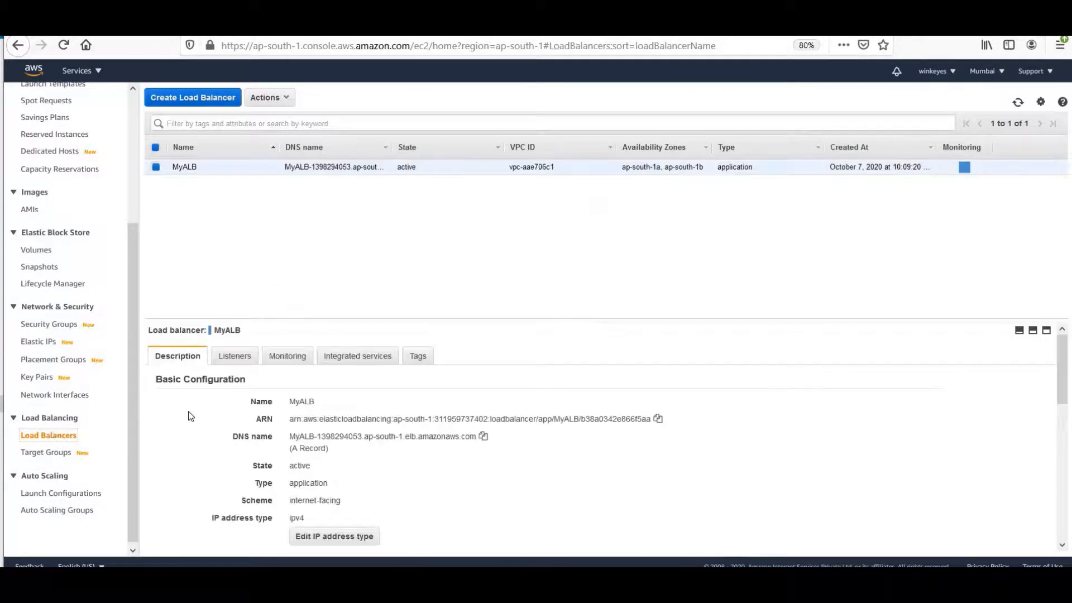
pyautogui.click(235, 358)
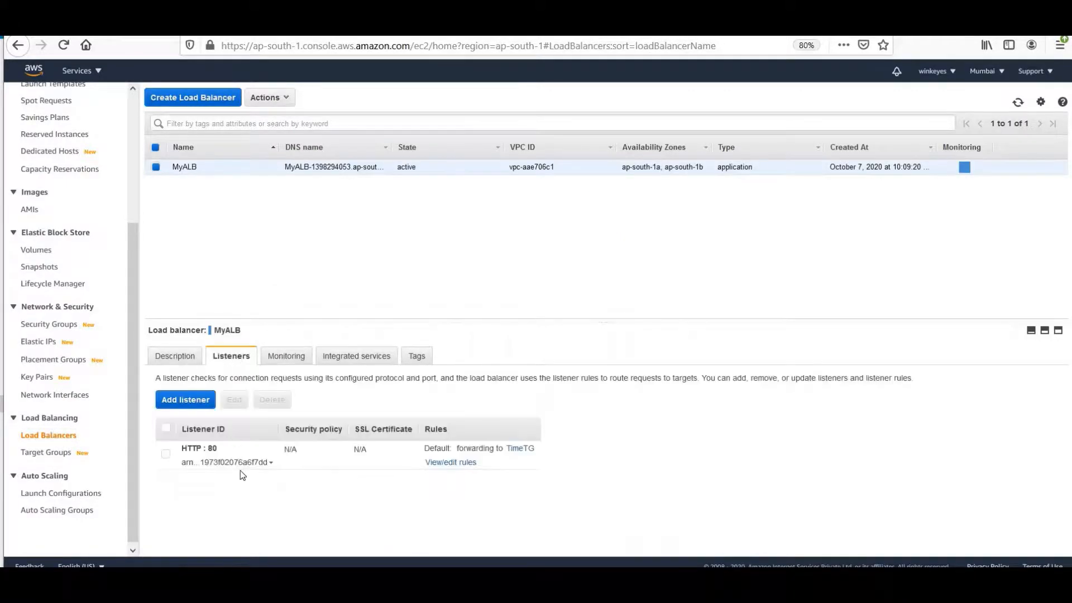
pyautogui.click(441, 463)
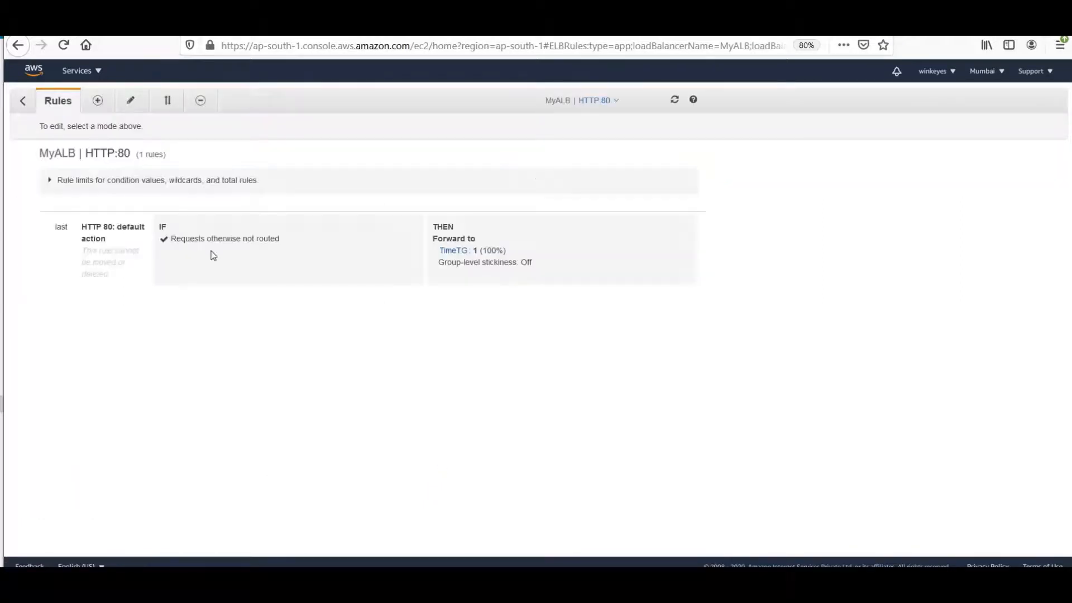
# Insert a new listener rule with a path condition of /people/*.
pyautogui.click(97, 102)
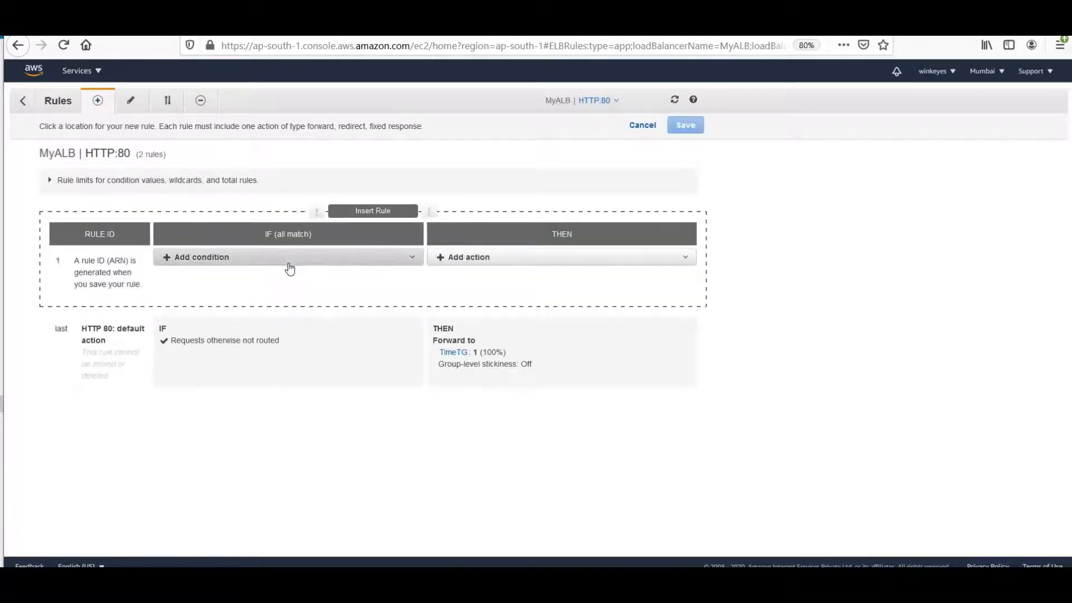
pyautogui.click(288, 266)
pyautogui.click(269, 289)
pyautogui.click(272, 282)
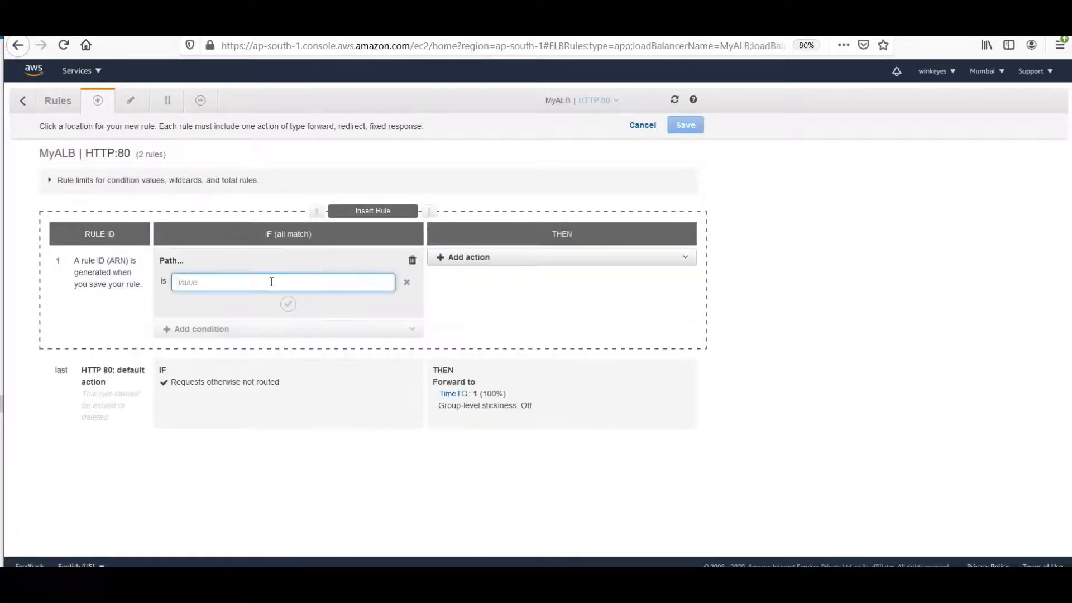
pyautogui.write('/peo')
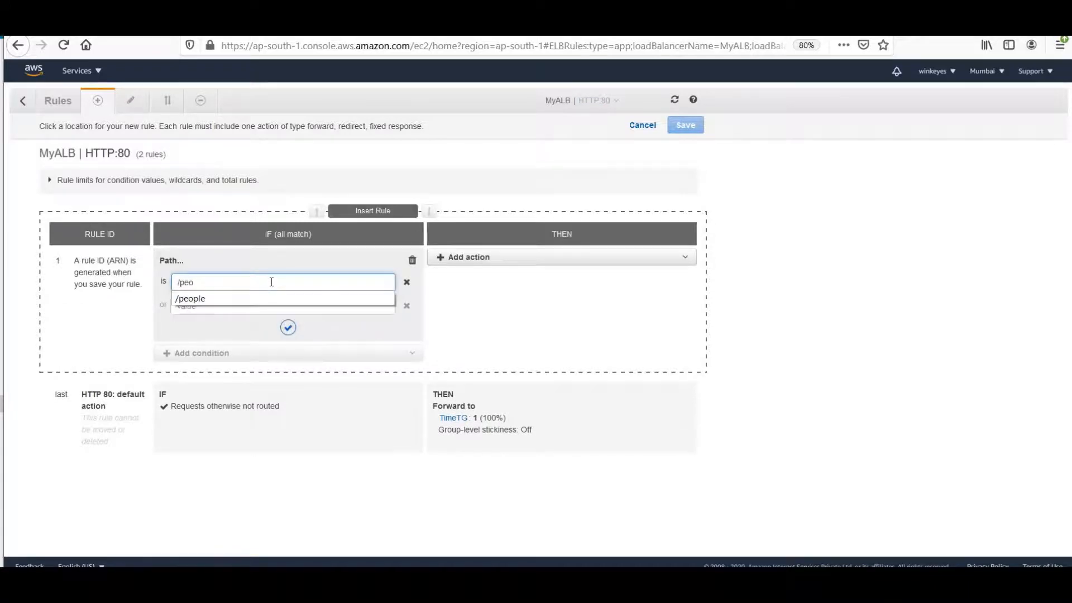
pyautogui.write('ple/*')
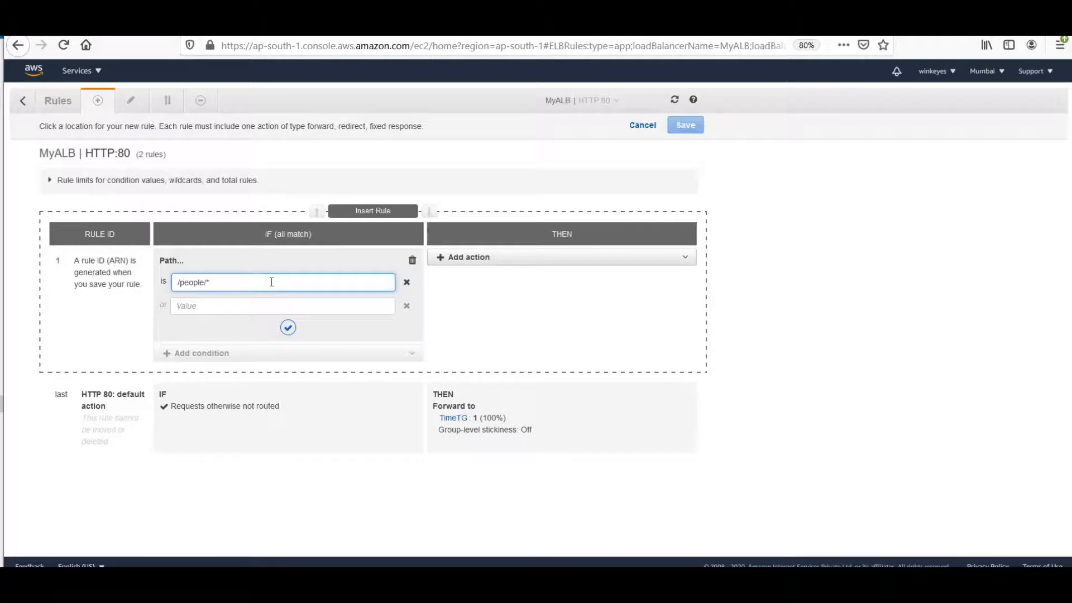
# Add an action to the new rule that forwards requests to the PeopleTG target group.
pyautogui.click(478, 263)
pyautogui.click(507, 263)
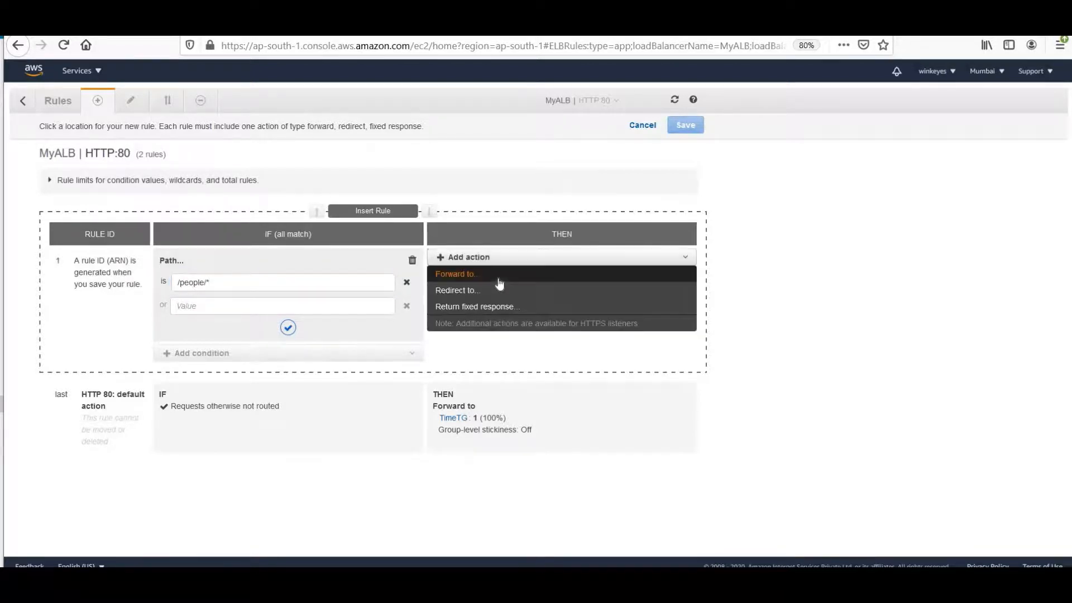
pyautogui.click(498, 276)
pyautogui.click(625, 294)
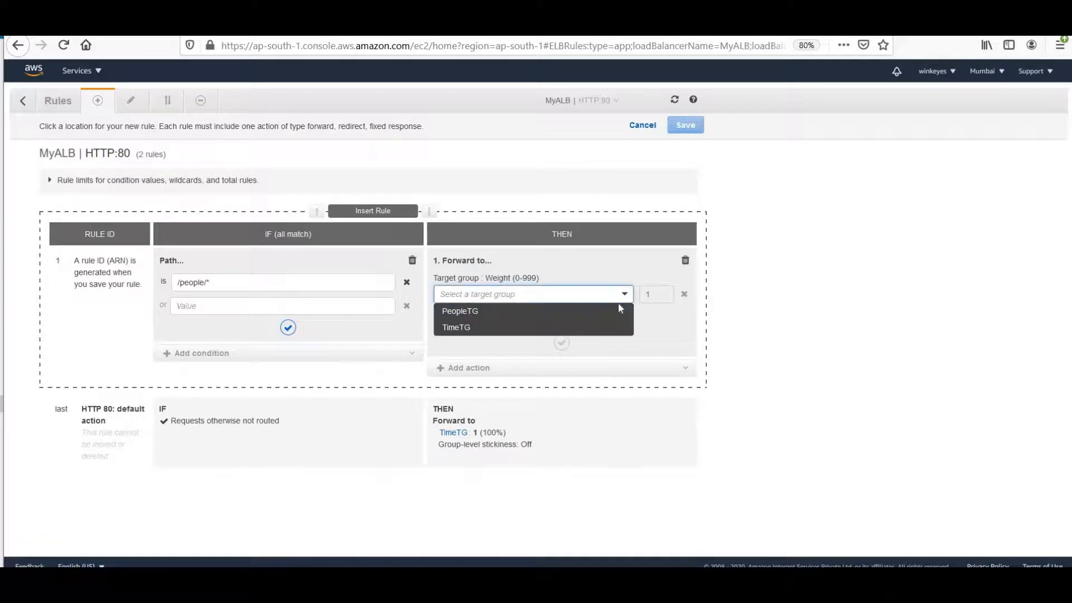
pyautogui.click(618, 306)
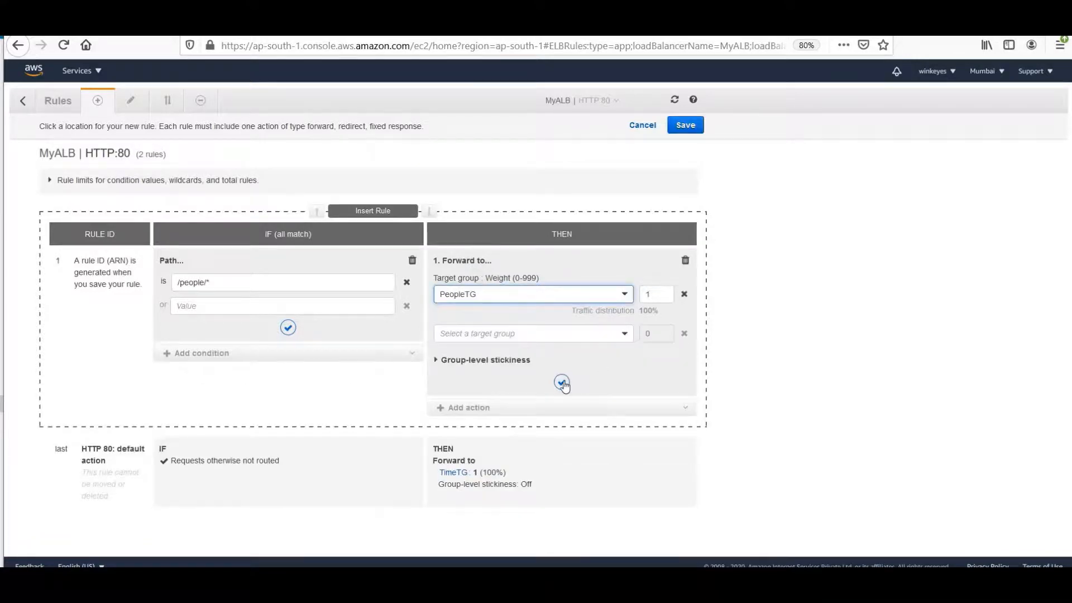
# Confirm the PeopleTG forward action and the /people/* path condition, and save the new listener rule.
pyautogui.click(562, 382)
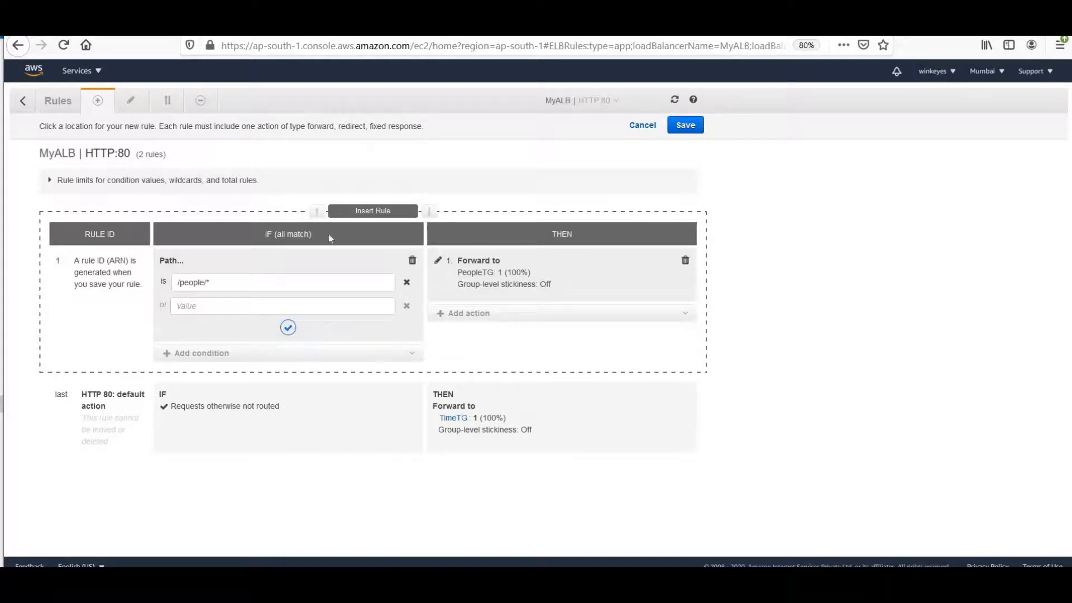
pyautogui.click(288, 328)
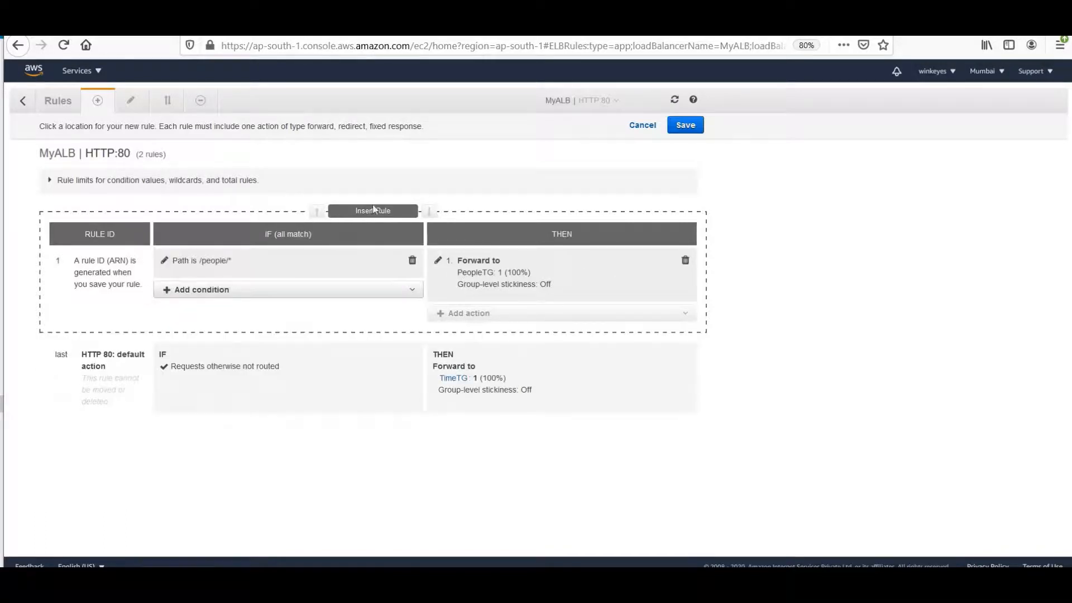
pyautogui.click(686, 127)
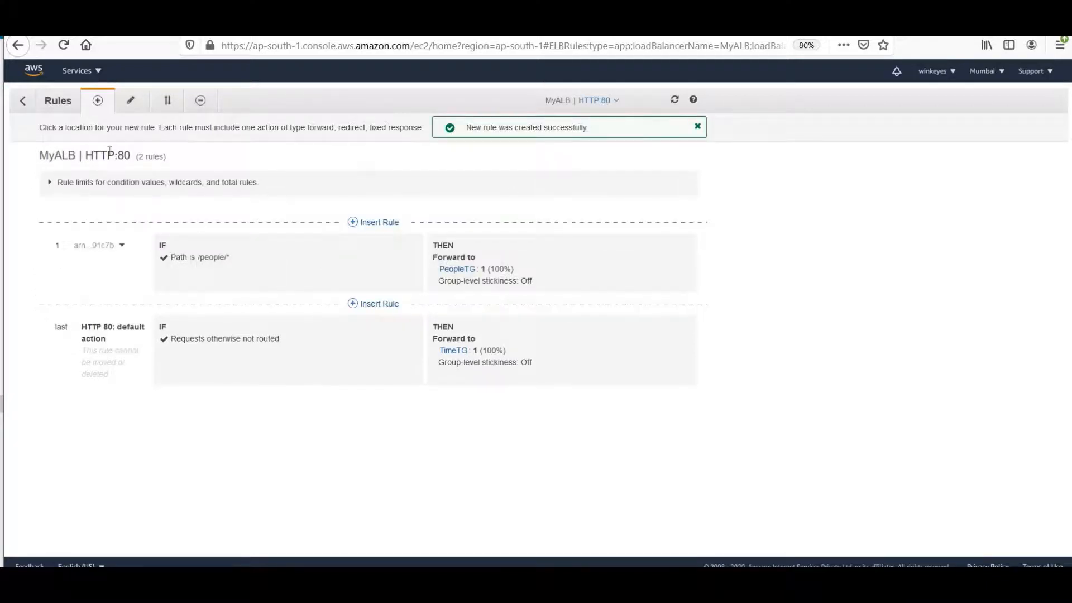
# Insert another rule above the /people/* rule with a path condition of /time/*.
pyautogui.click(130, 104)
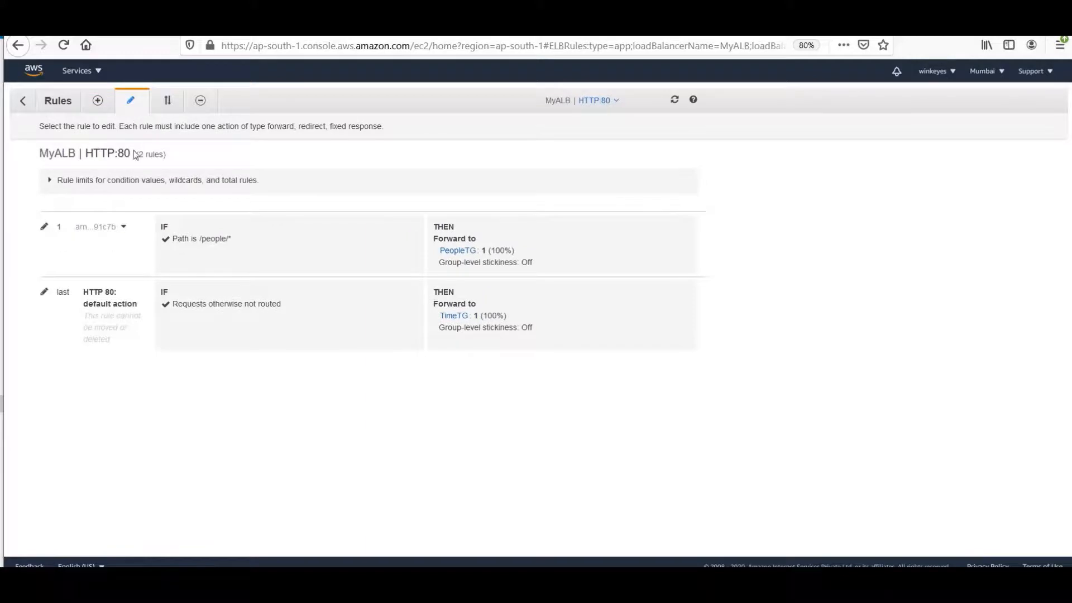
pyautogui.click(106, 99)
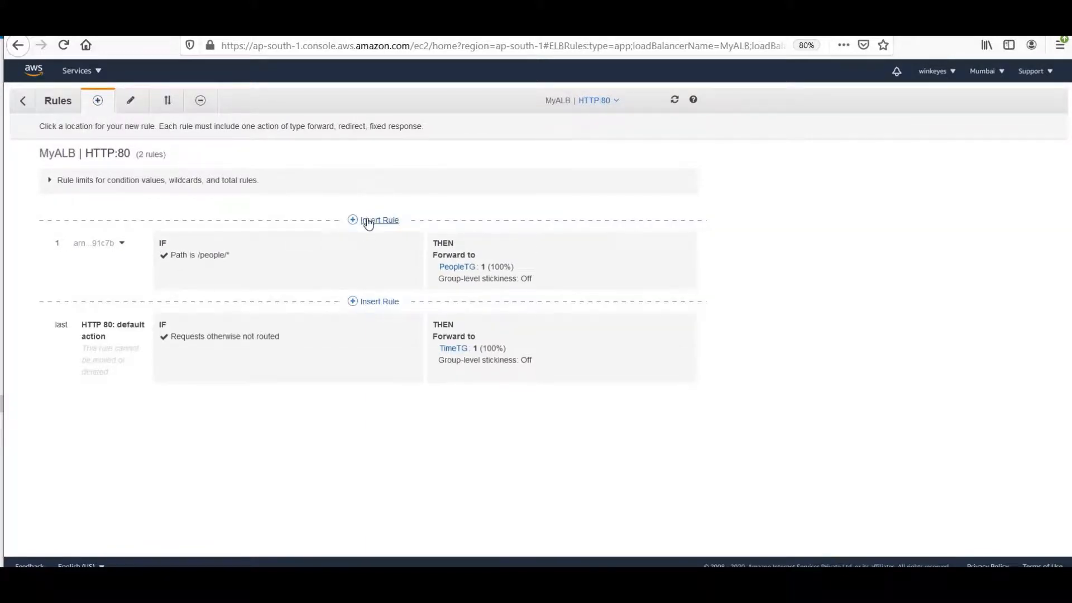
pyautogui.click(371, 220)
pyautogui.click(313, 267)
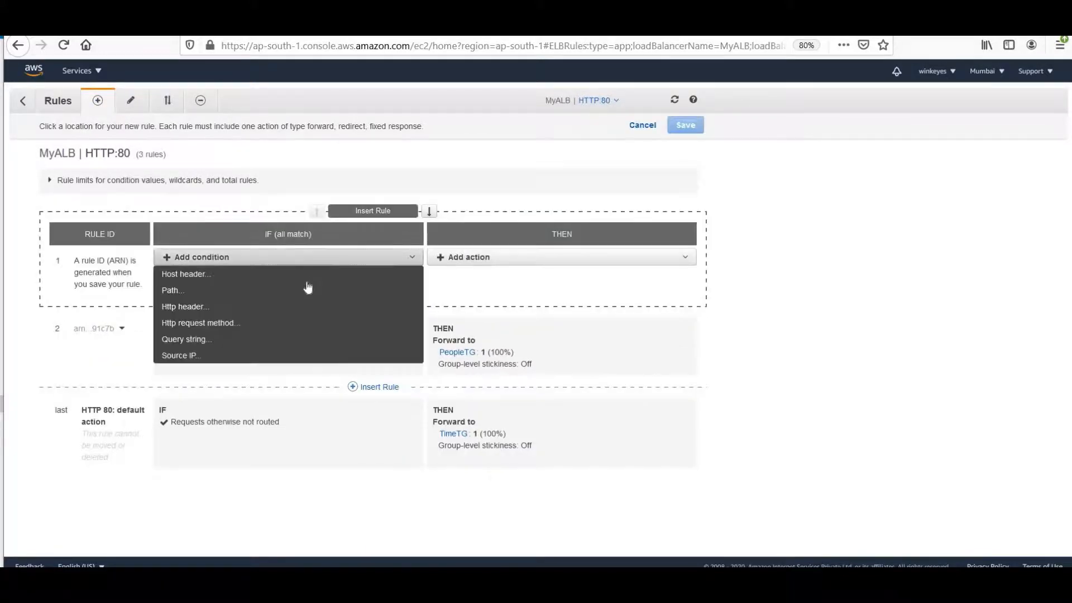
pyautogui.click(307, 288)
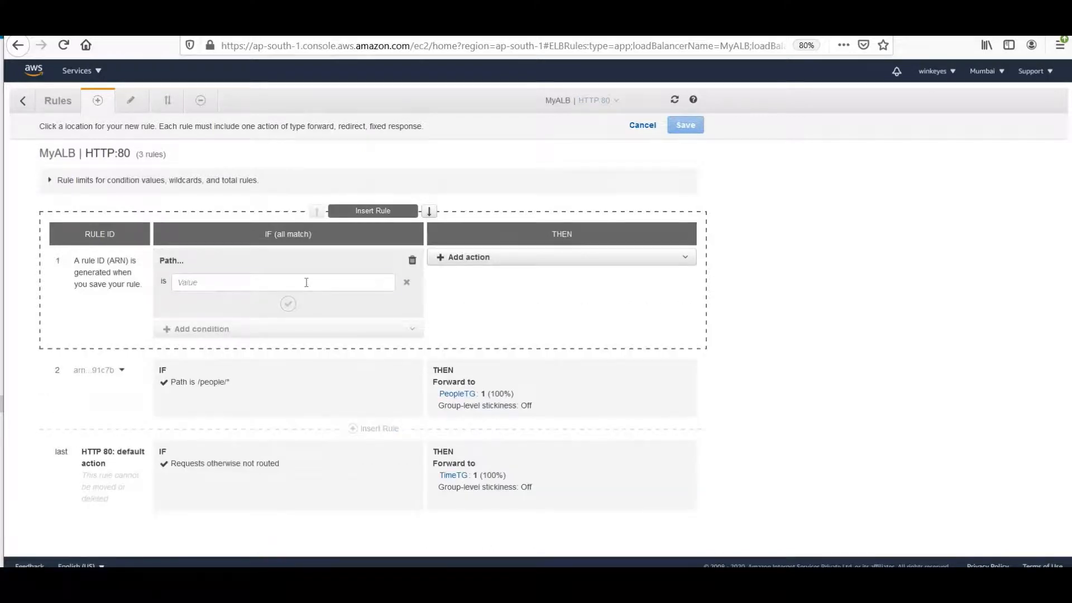
pyautogui.click(306, 282)
pyautogui.write('/time')
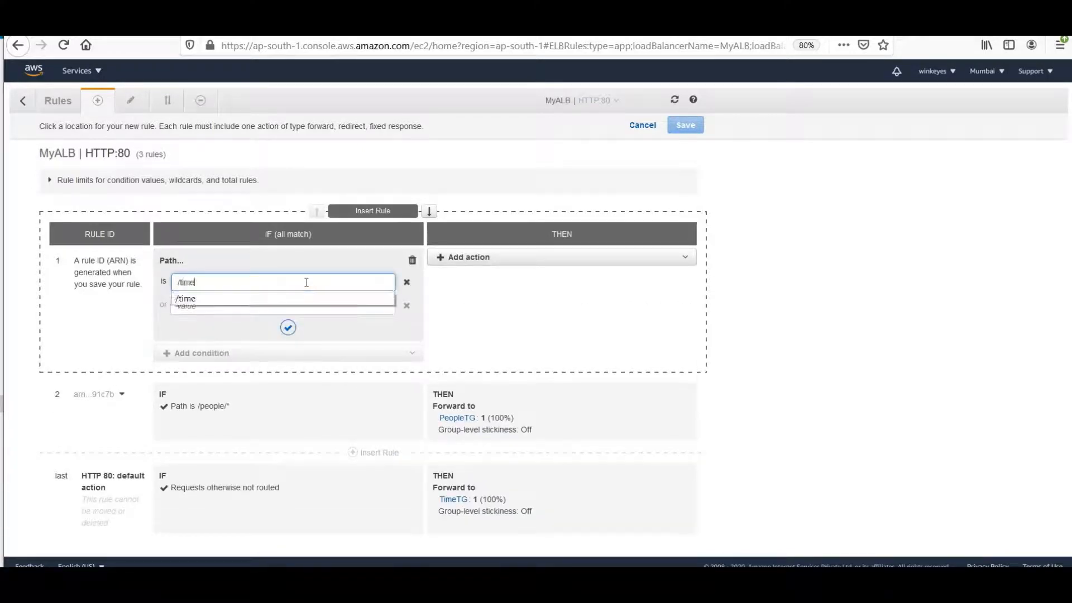
pyautogui.click(298, 299)
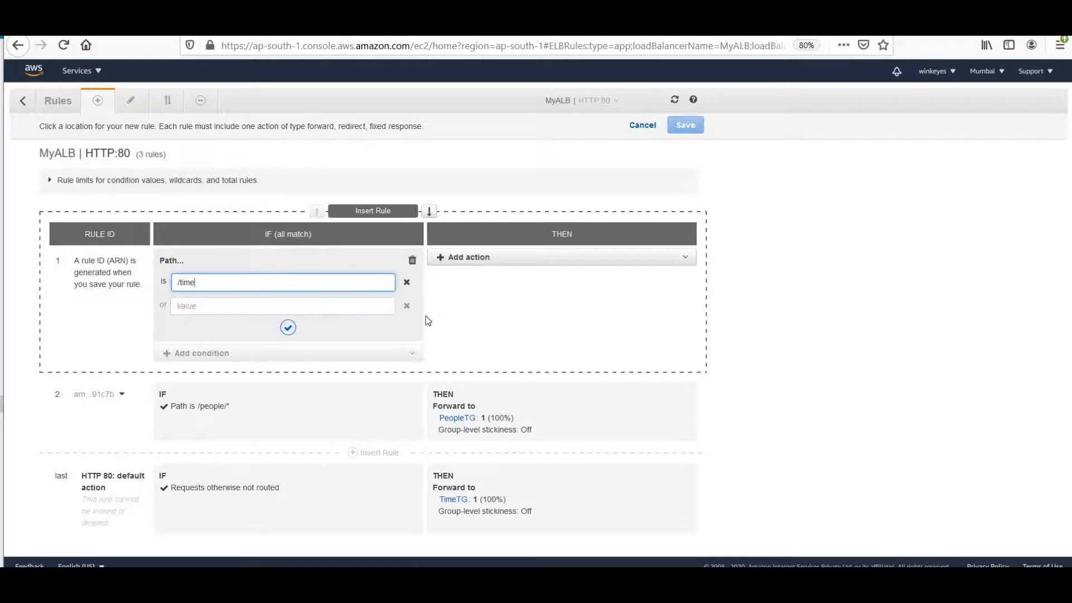
pyautogui.write('/*')
# Make the /time/* rule forward requests to the TimeTG target group and save it.
pyautogui.click(451, 258)
pyautogui.click(455, 274)
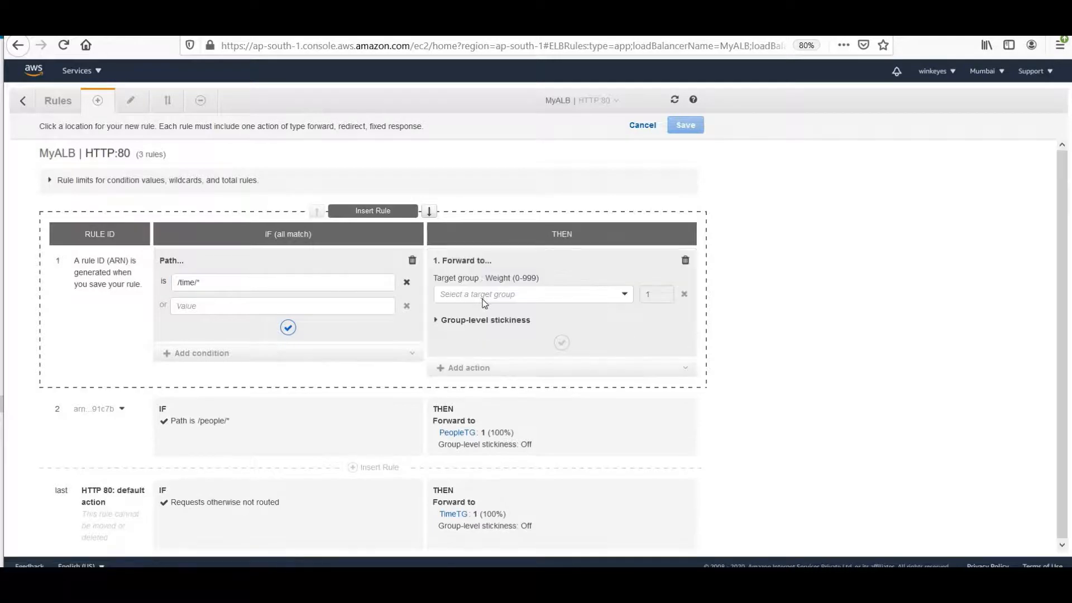
pyautogui.click(484, 294)
pyautogui.click(479, 329)
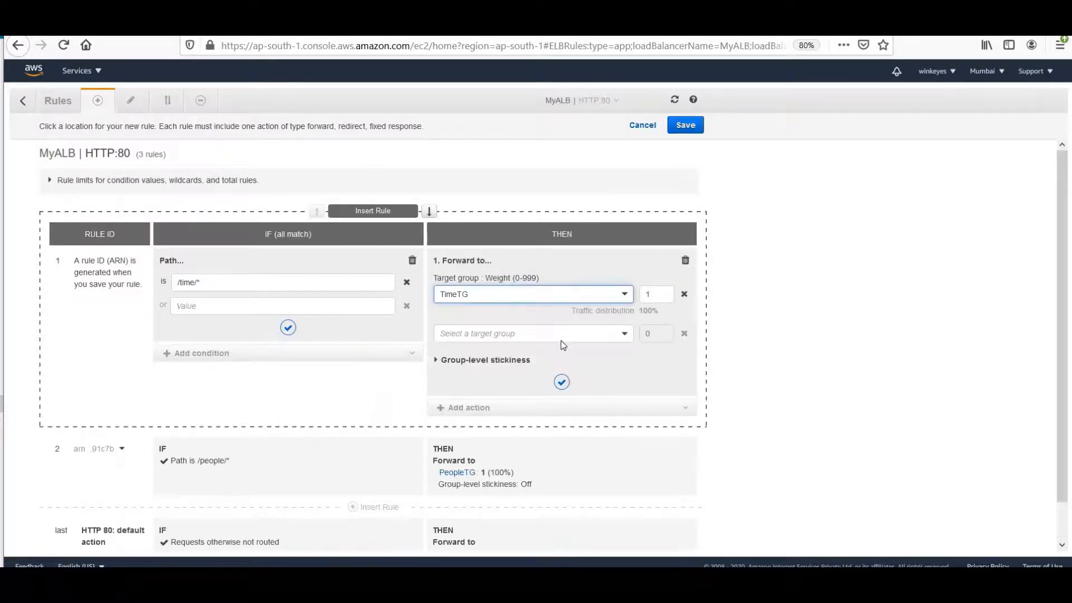
pyautogui.click(563, 382)
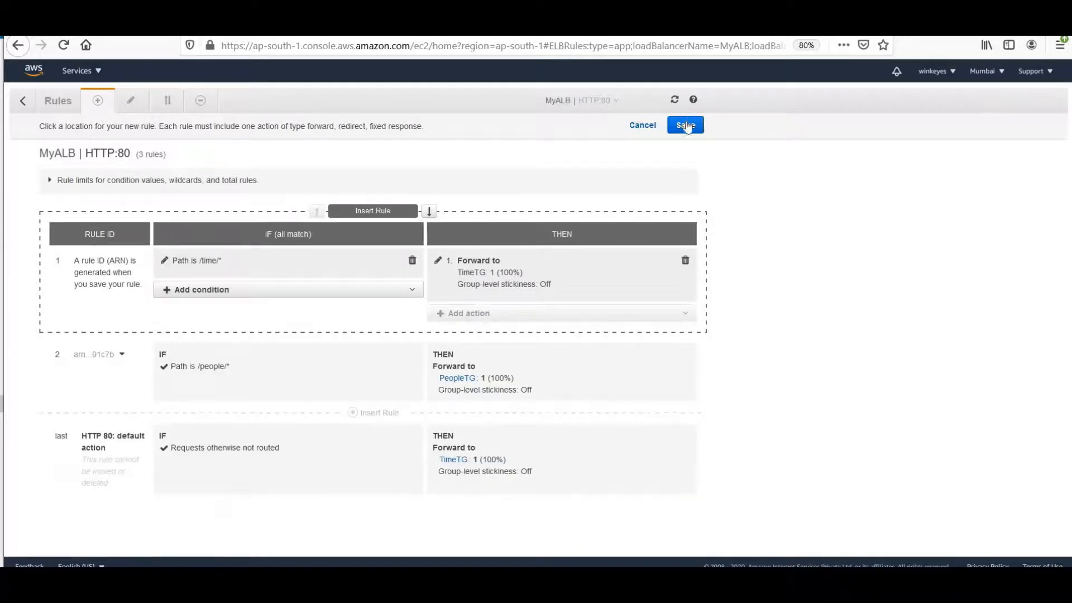
pyautogui.click(686, 125)
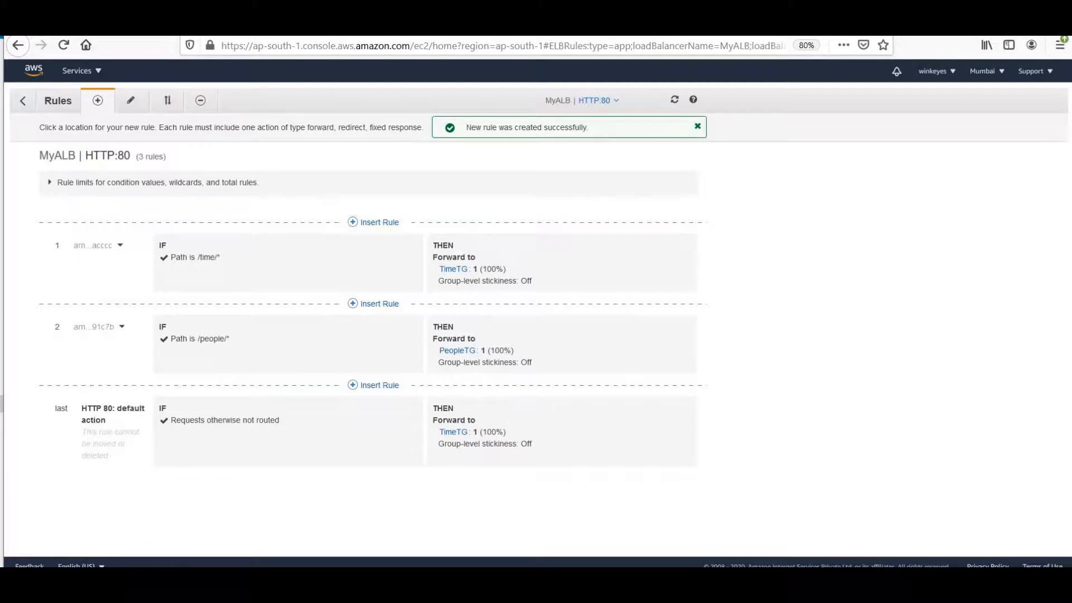
# Switch back to the ECS service setup, refresh the load balancers and check the target group choices for MongoExContainer.
pyautogui.click(514, 27)
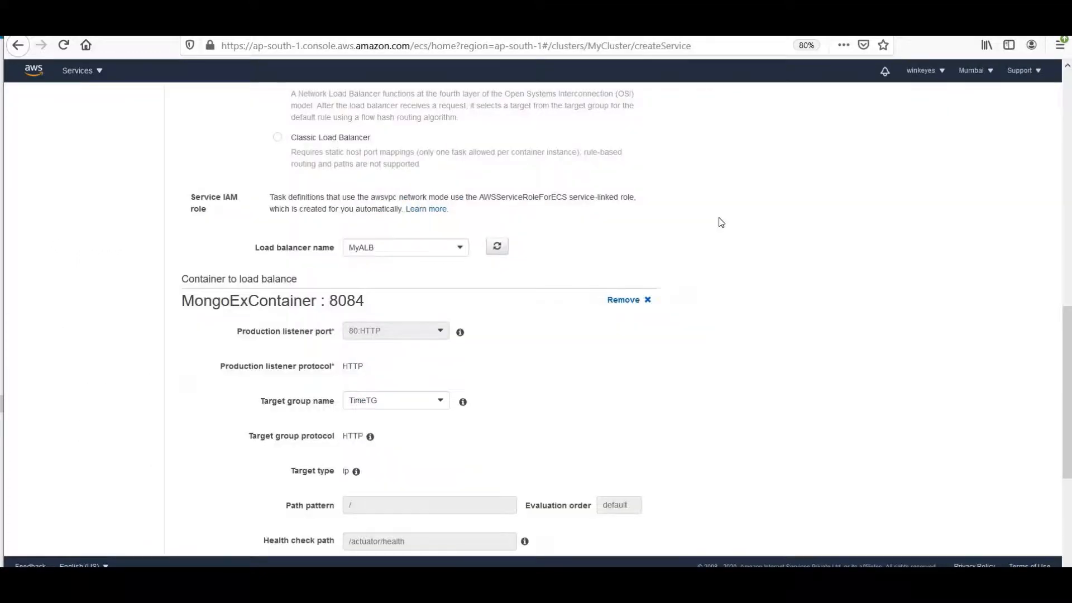
pyautogui.click(501, 251)
pyautogui.click(502, 251)
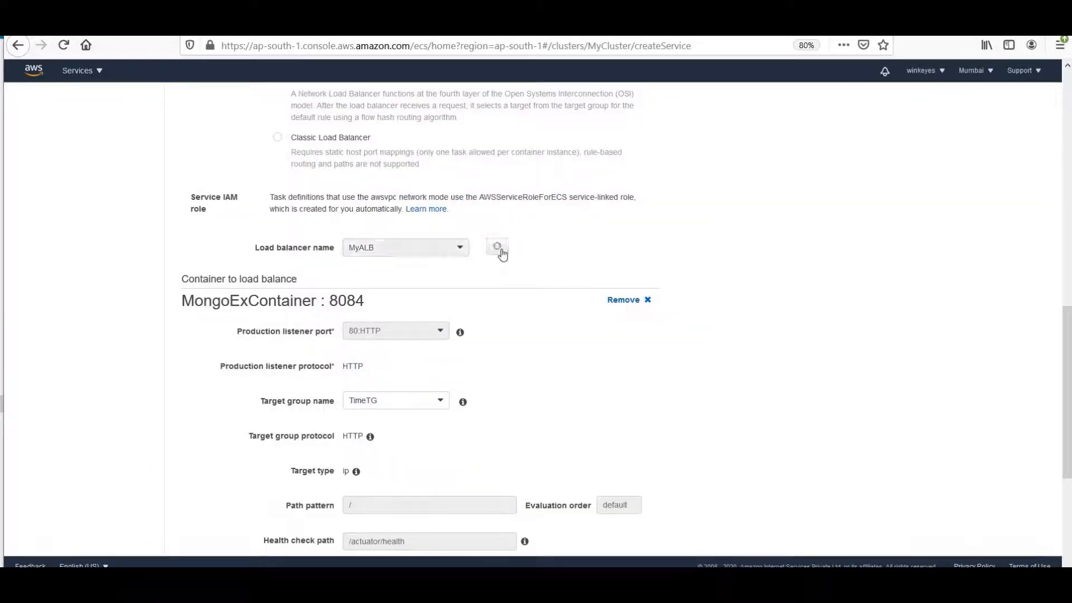
pyautogui.click(441, 402)
pyautogui.click(558, 300)
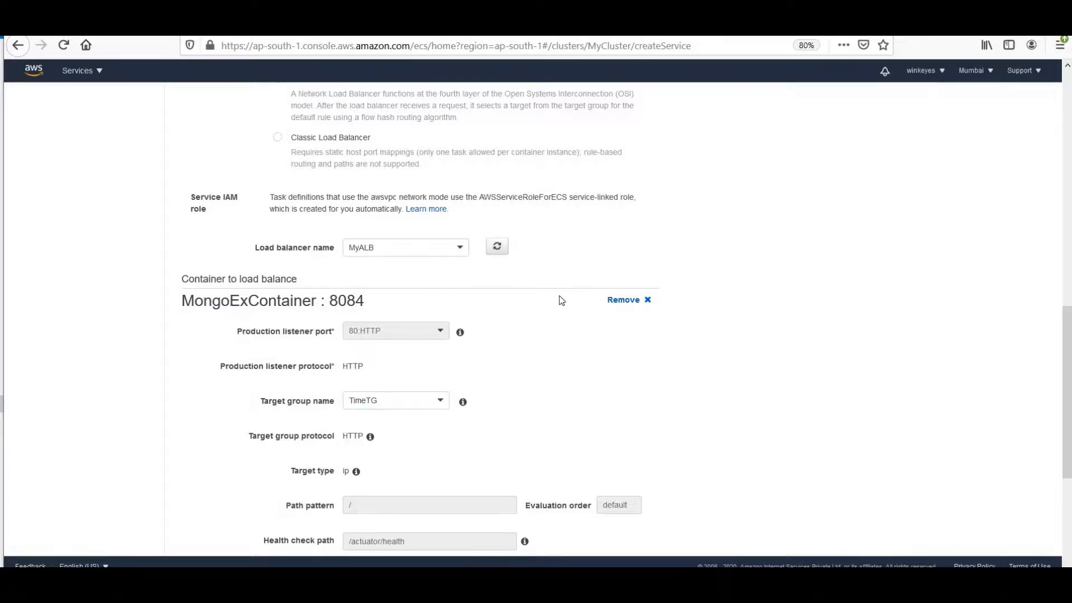
# Cancel the current service creation and return to the services of MyCluster.
pyautogui.scroll(10, 558, 300)
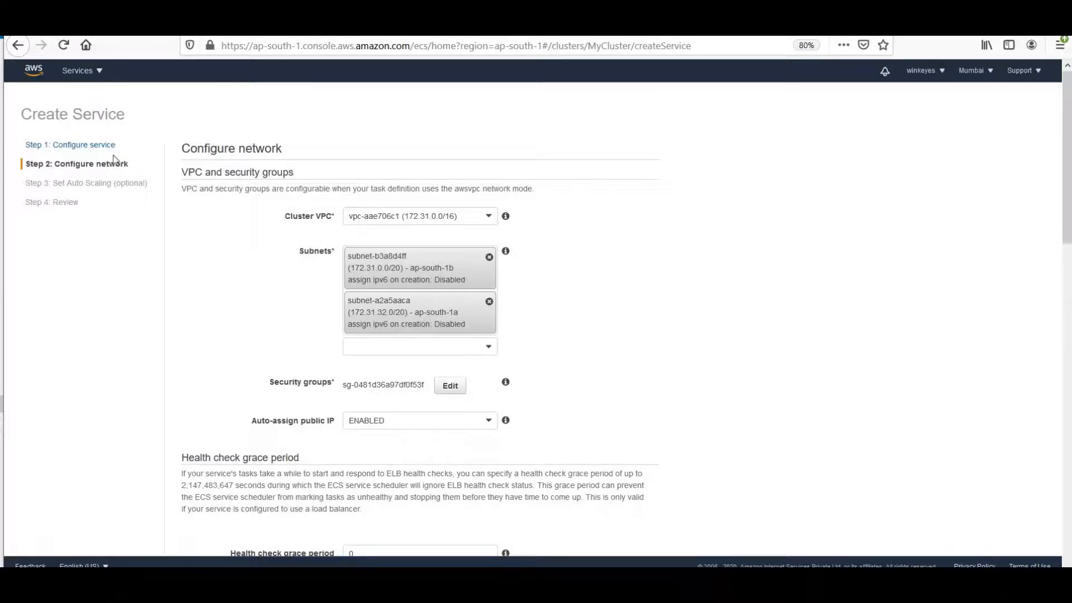
pyautogui.scroll(-15, 438, 413)
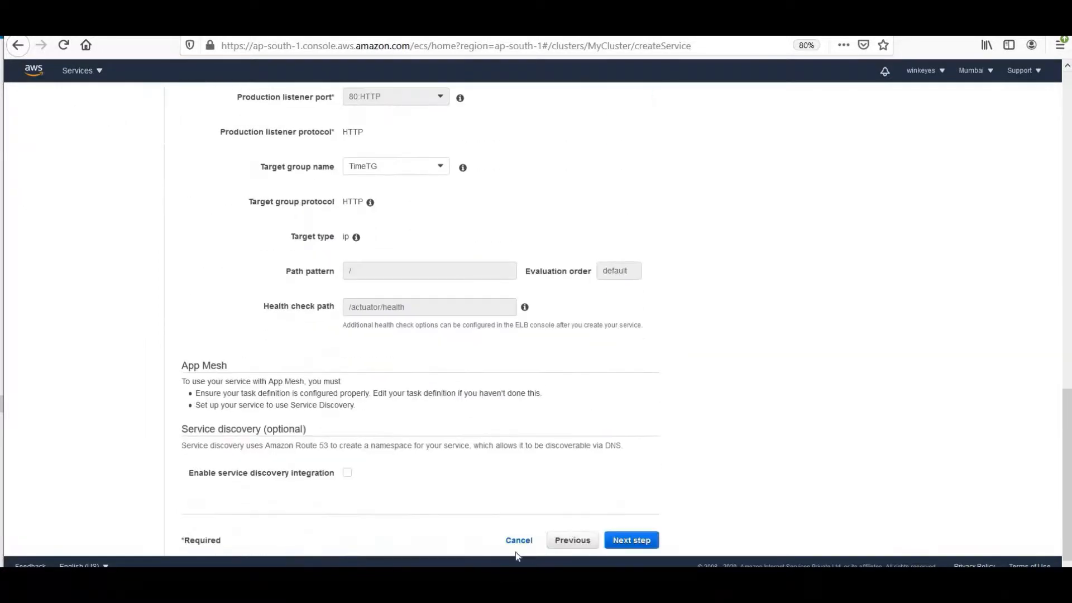
pyautogui.click(518, 543)
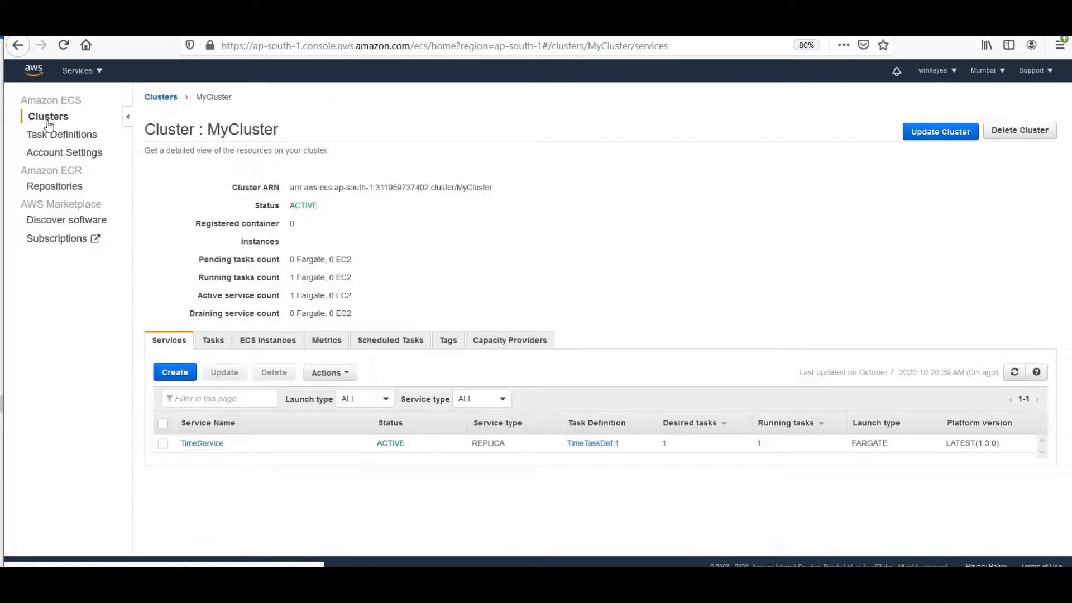
# Start a new service in MyCluster with the FARGATE launch type and the Test task definition, revision 3 (latest).
pyautogui.click(174, 373)
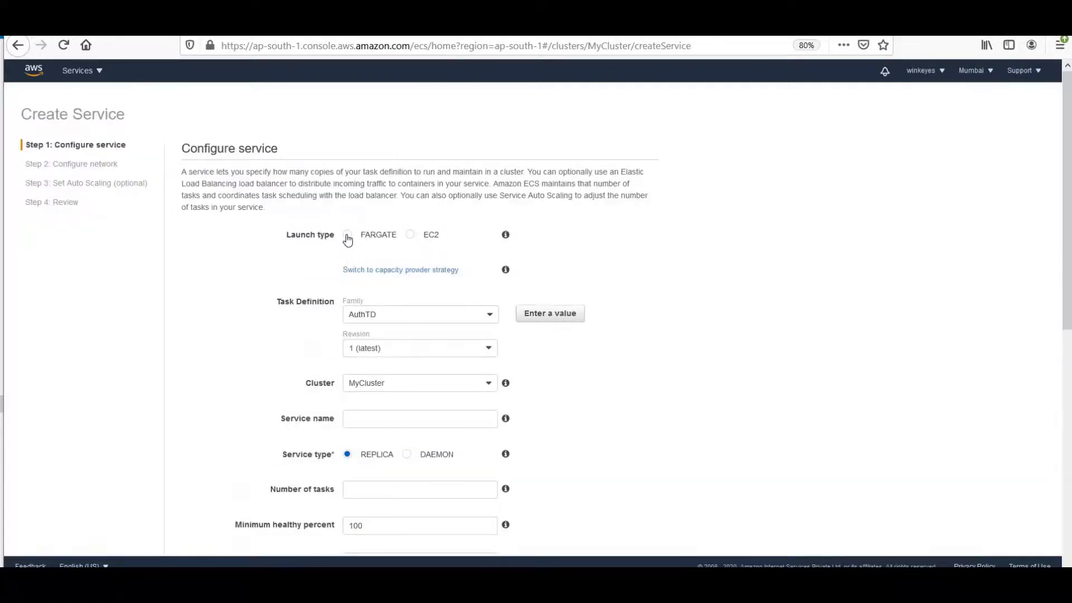
pyautogui.click(347, 235)
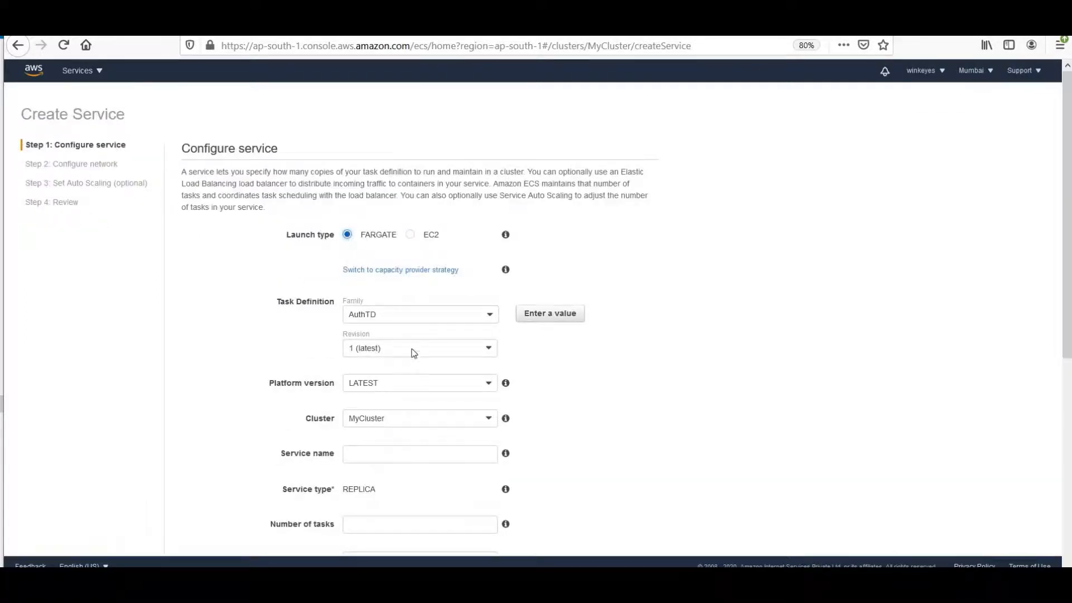
pyautogui.click(412, 349)
pyautogui.click(412, 349)
pyautogui.click(404, 315)
pyautogui.click(402, 430)
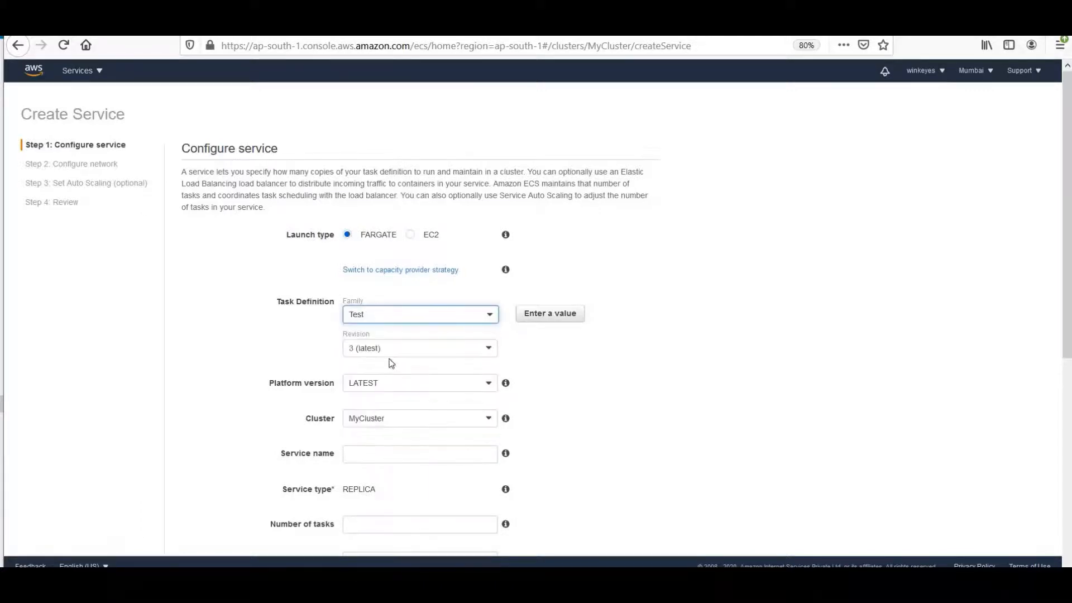
# Name the service PeopleService, set the number of tasks to 1 and proceed to the network configuration.
pyautogui.click(387, 455)
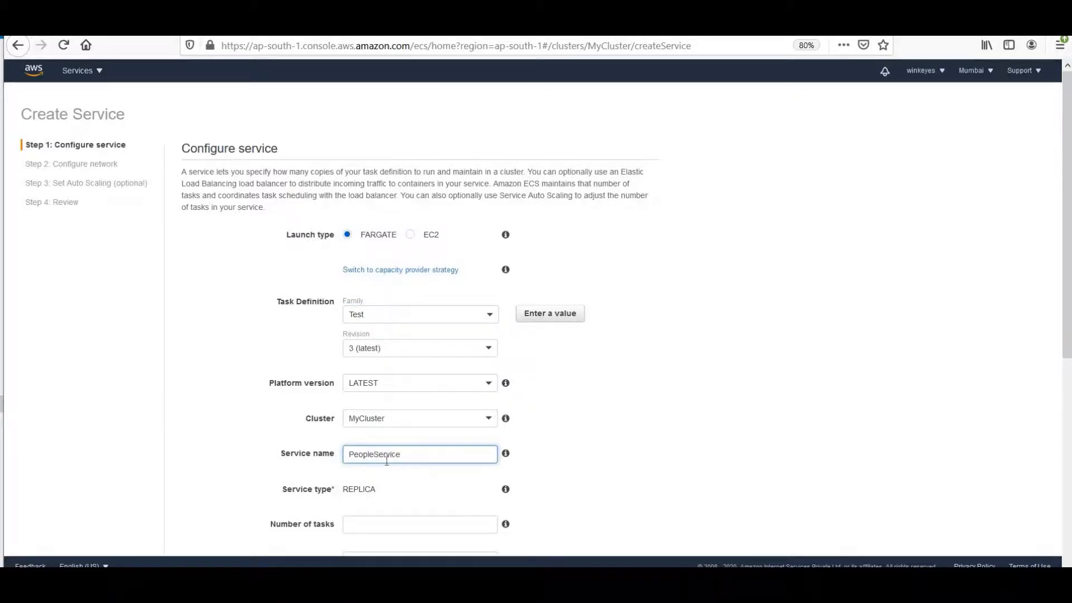
pyautogui.scroll(-4, 386, 461)
pyautogui.click(381, 278)
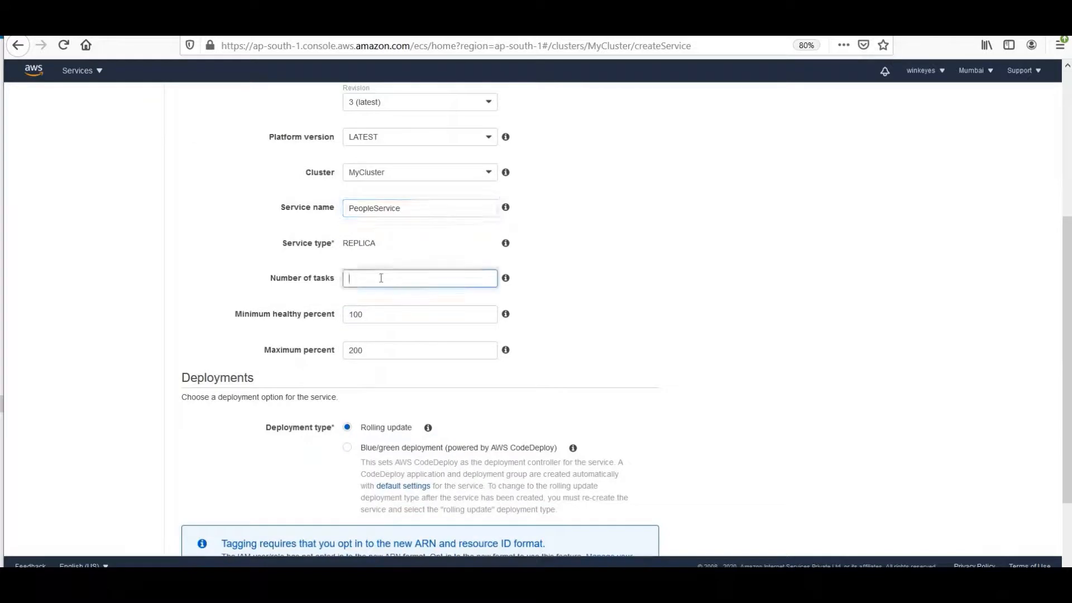
pyautogui.scroll(-2, 456, 342)
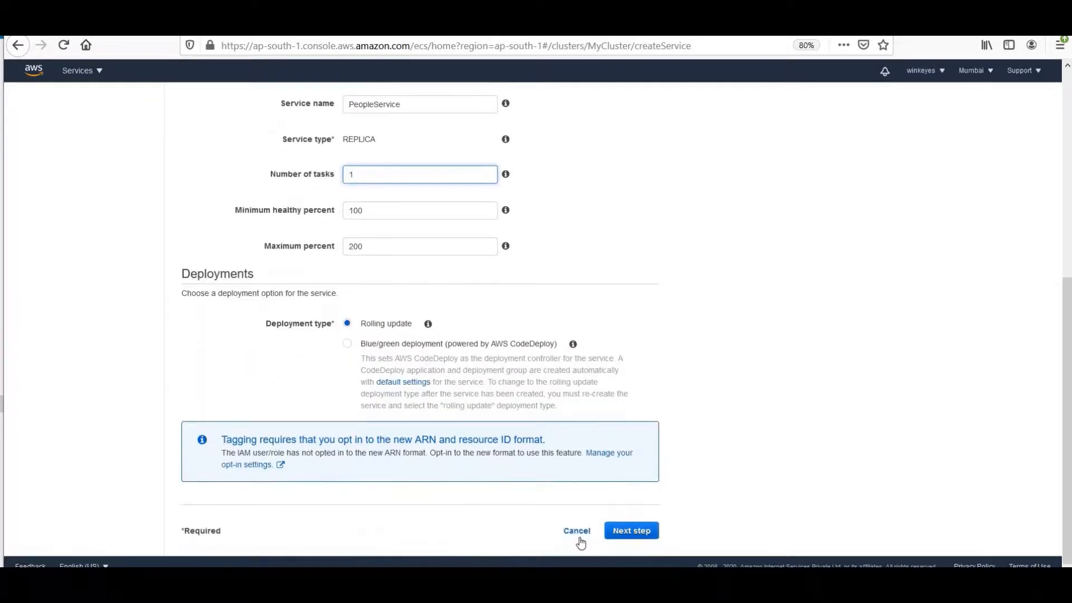
pyautogui.click(629, 531)
# Set the cluster VPC to vpc-aae706c1 (172.31.0.0/16) and add the ap-south-1b and ap-south-1a subnets.
pyautogui.scroll(4, 490, 357)
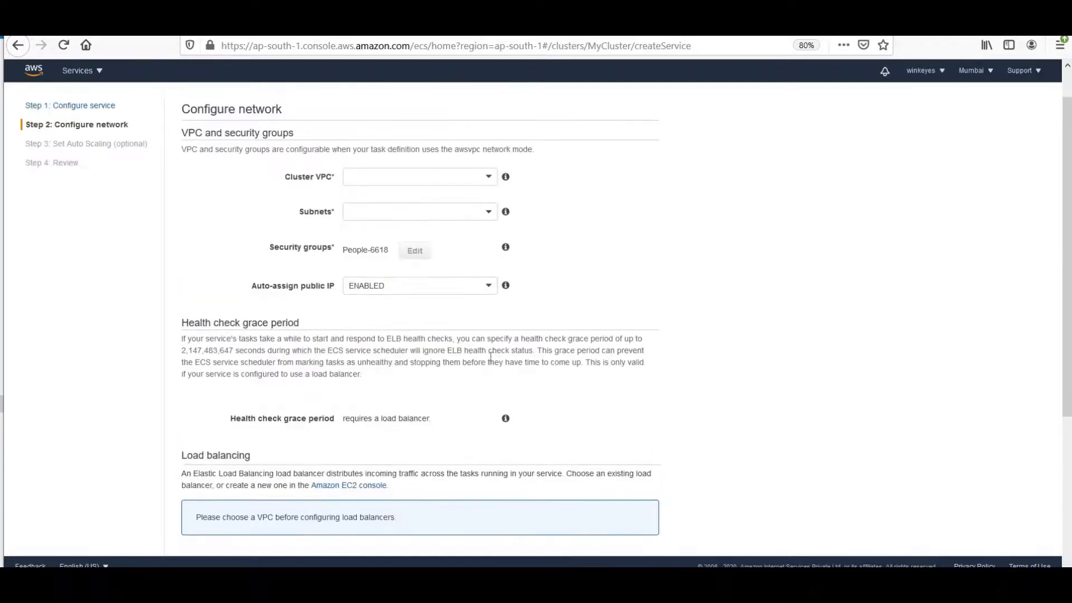
pyautogui.click(439, 177)
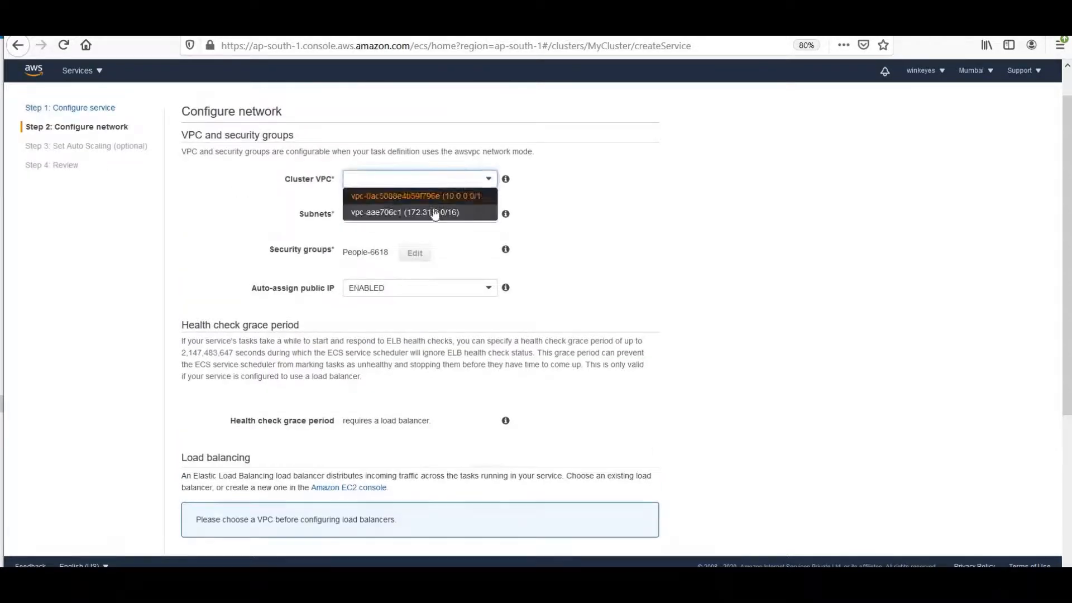
pyautogui.click(434, 212)
pyautogui.click(435, 214)
pyautogui.click(437, 243)
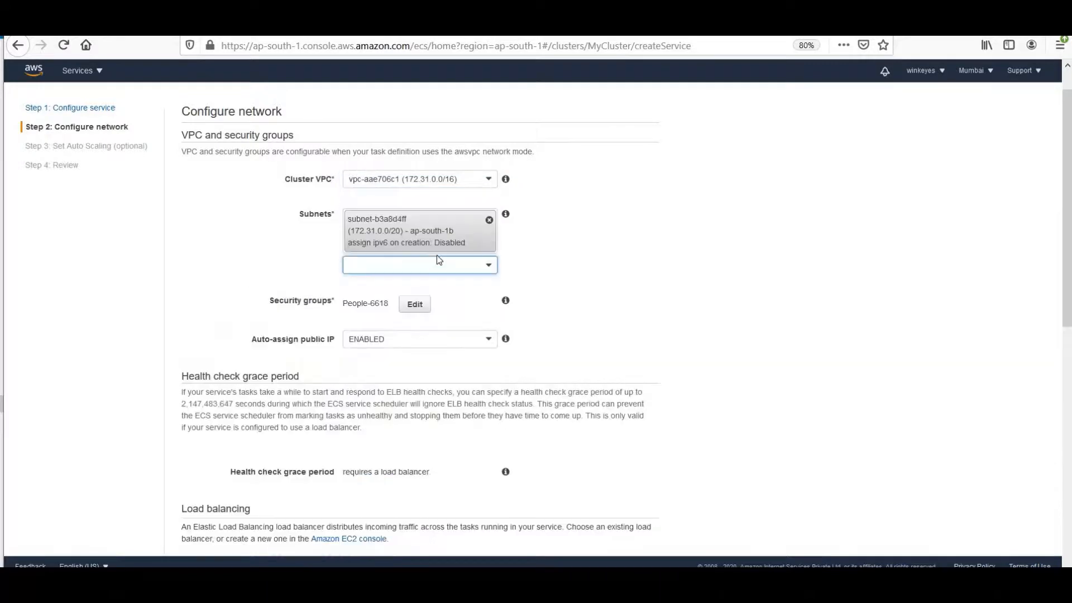
pyautogui.click(436, 260)
pyautogui.click(424, 332)
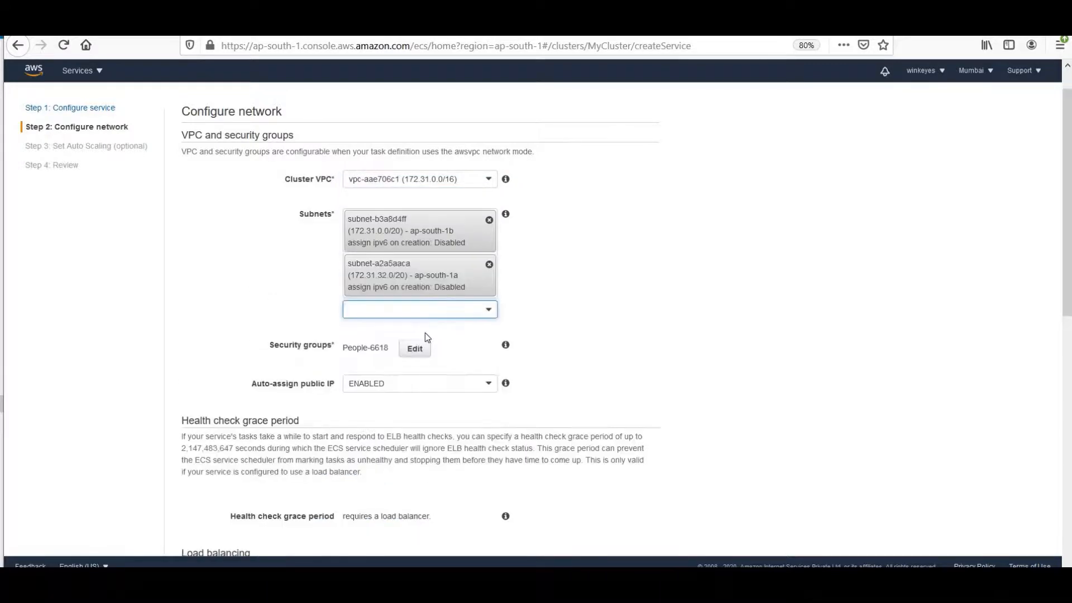
# Assign the existing DiscoverySG security group to the service and save the selection.
pyautogui.click(416, 348)
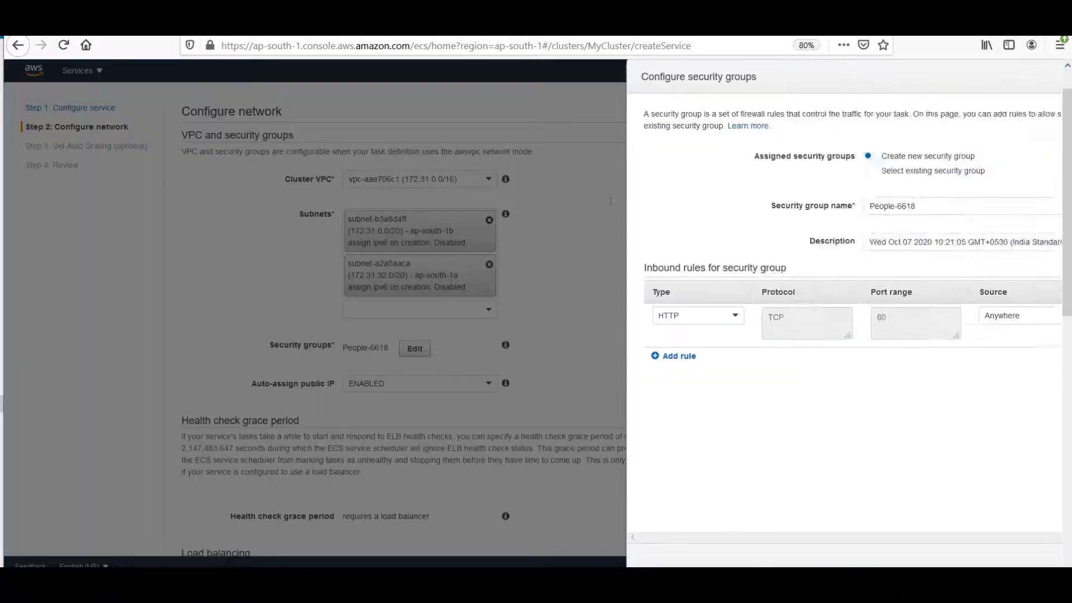
pyautogui.click(604, 172)
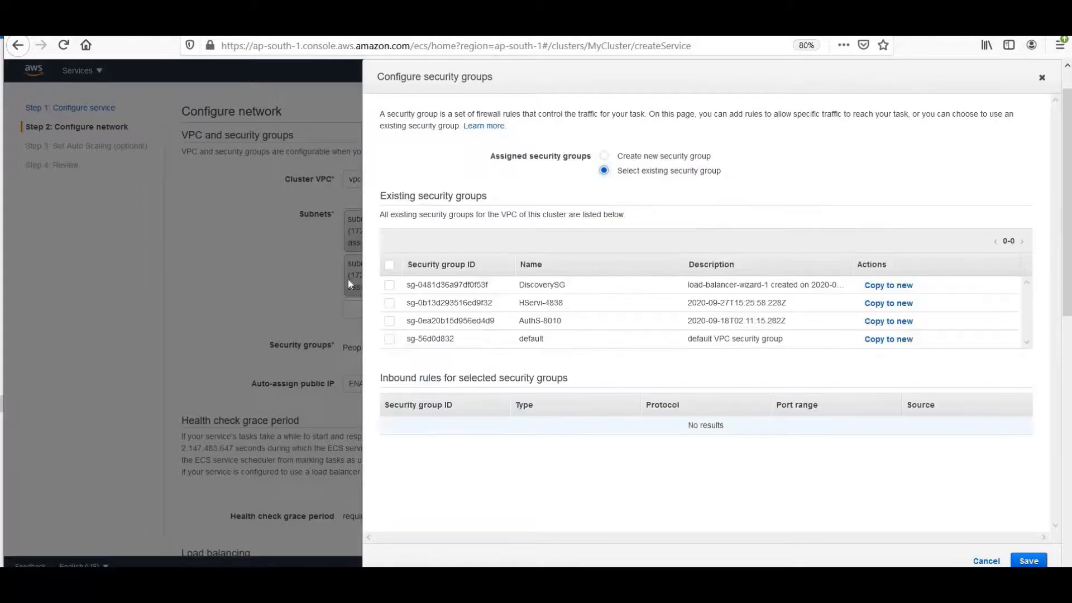
pyautogui.click(389, 285)
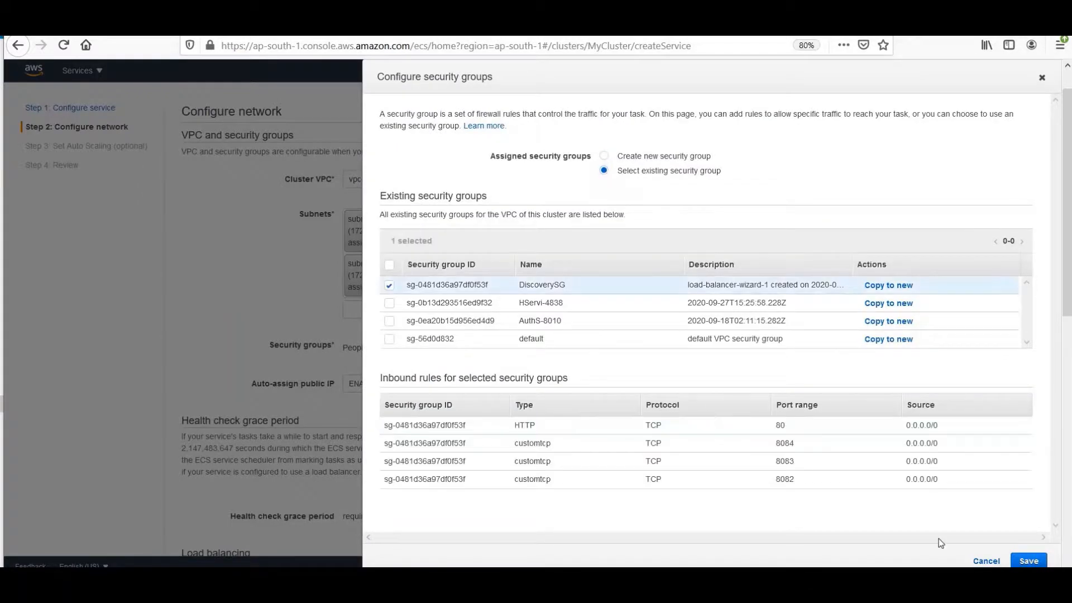
pyautogui.click(1028, 560)
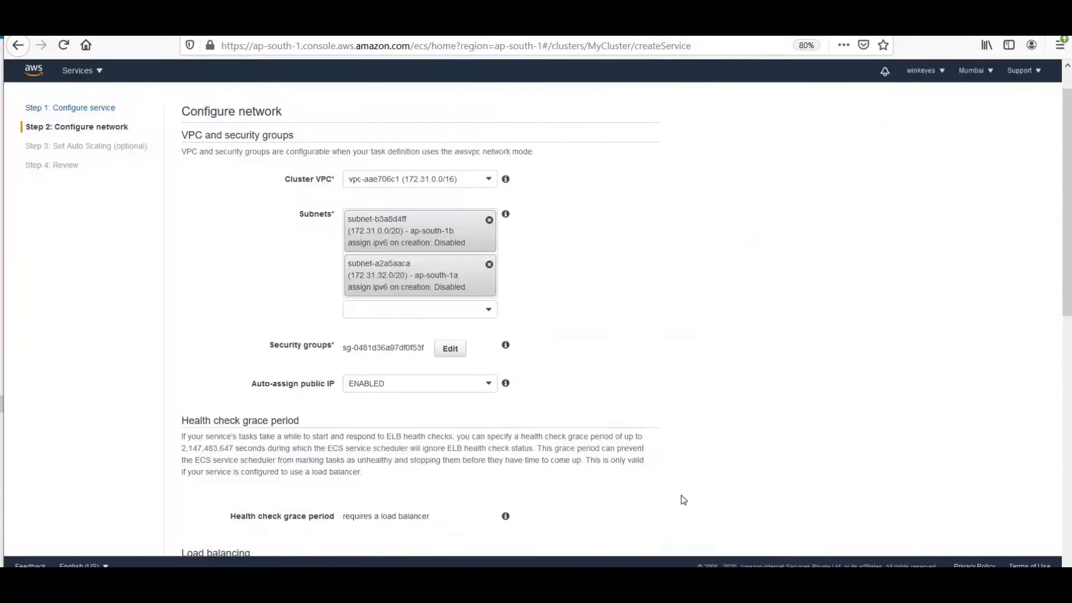
# Set the service's load balancer type to Application Load Balancer and refresh the load balancer list.
pyautogui.scroll(-5, 681, 494)
pyautogui.scroll(-2, 681, 494)
pyautogui.click(277, 154)
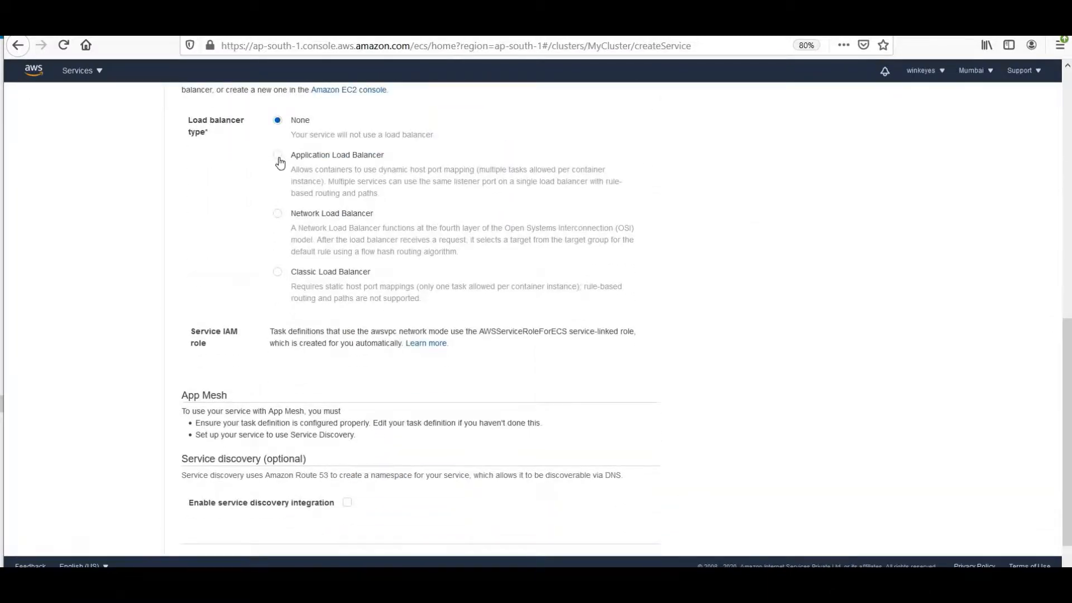
pyautogui.click(497, 380)
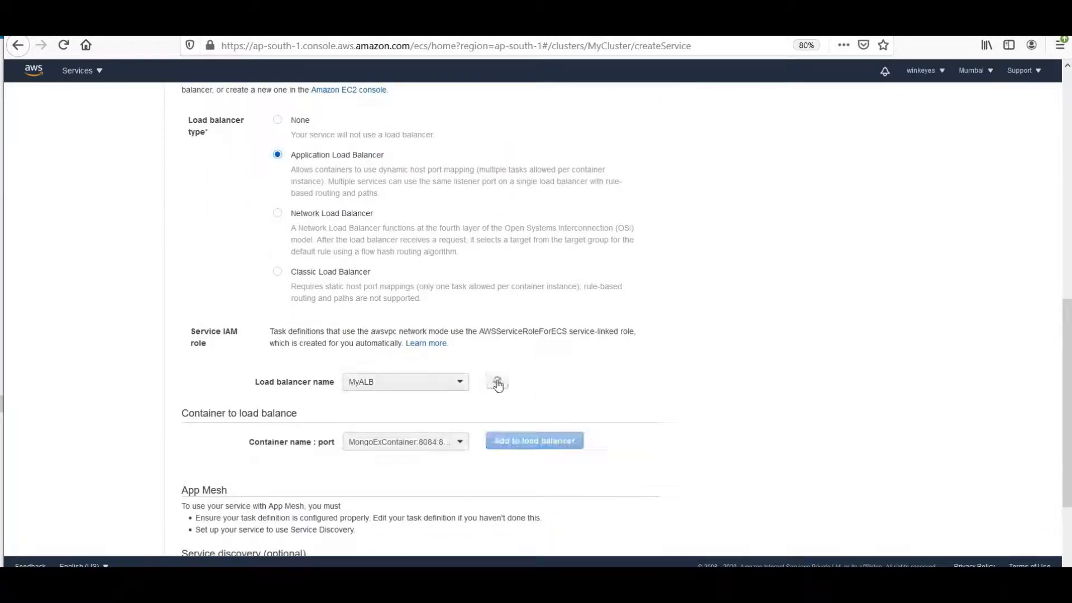
# Add MongoExContainer on port 8084 to MyALB using the existing 80:HTTP listener and the PeopleTG target group.
pyautogui.click(519, 445)
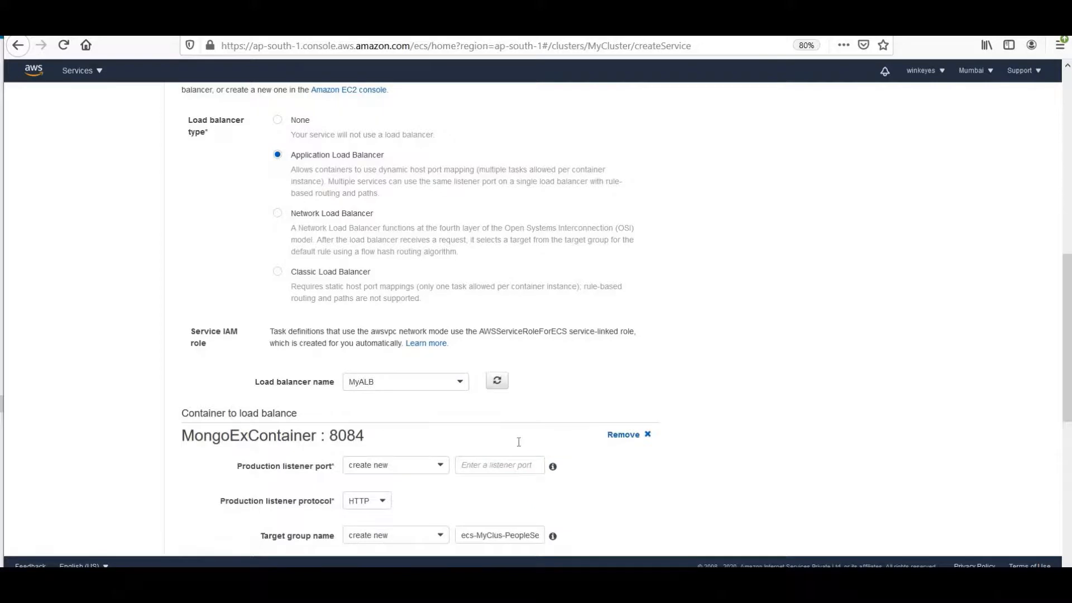
pyautogui.scroll(-5, 519, 442)
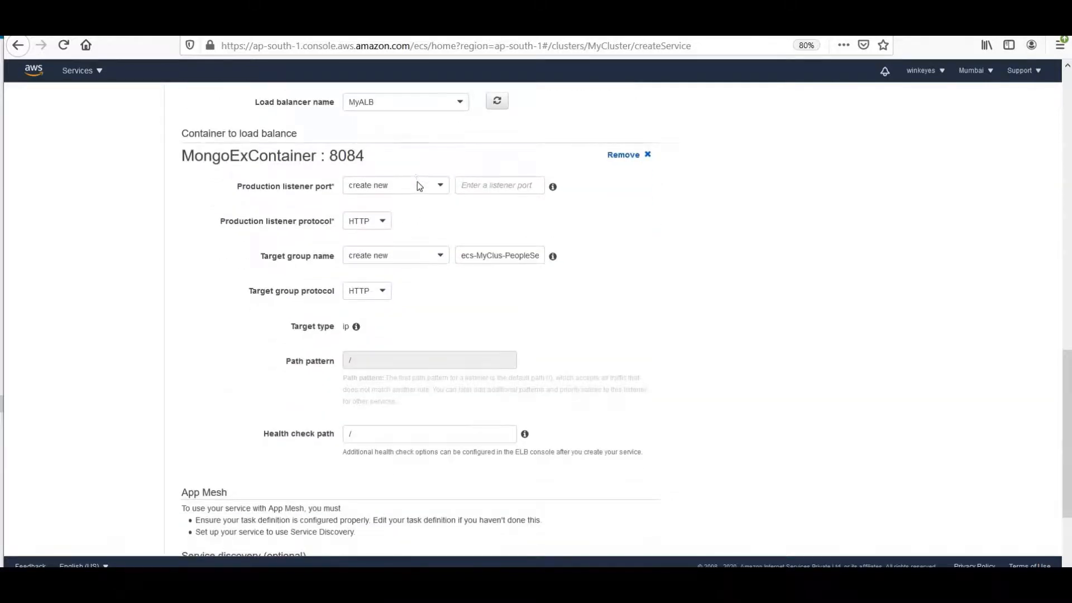
pyautogui.click(417, 182)
pyautogui.click(412, 218)
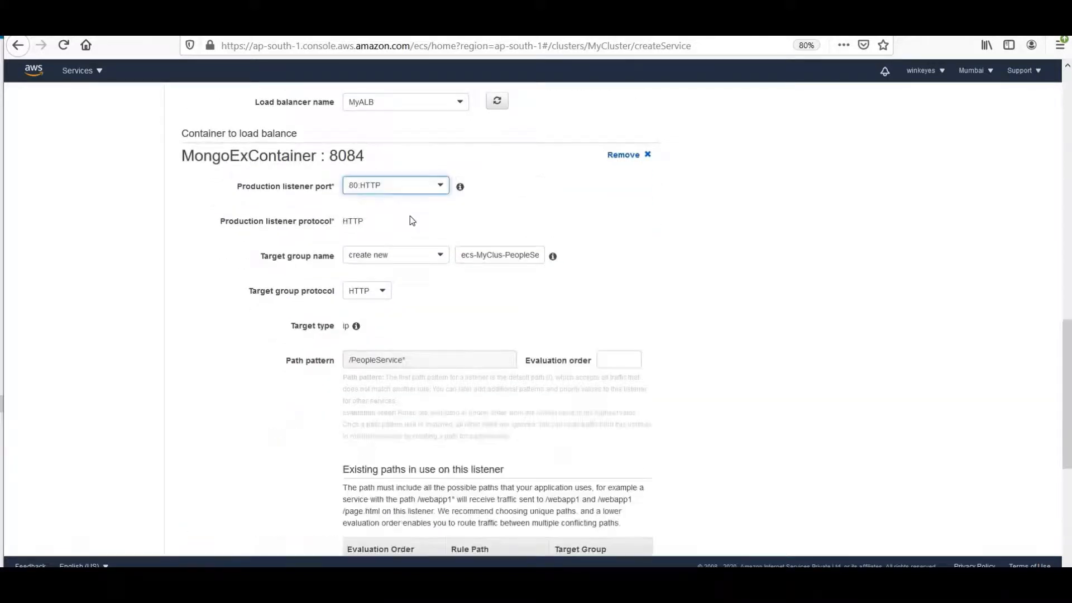
pyautogui.click(413, 254)
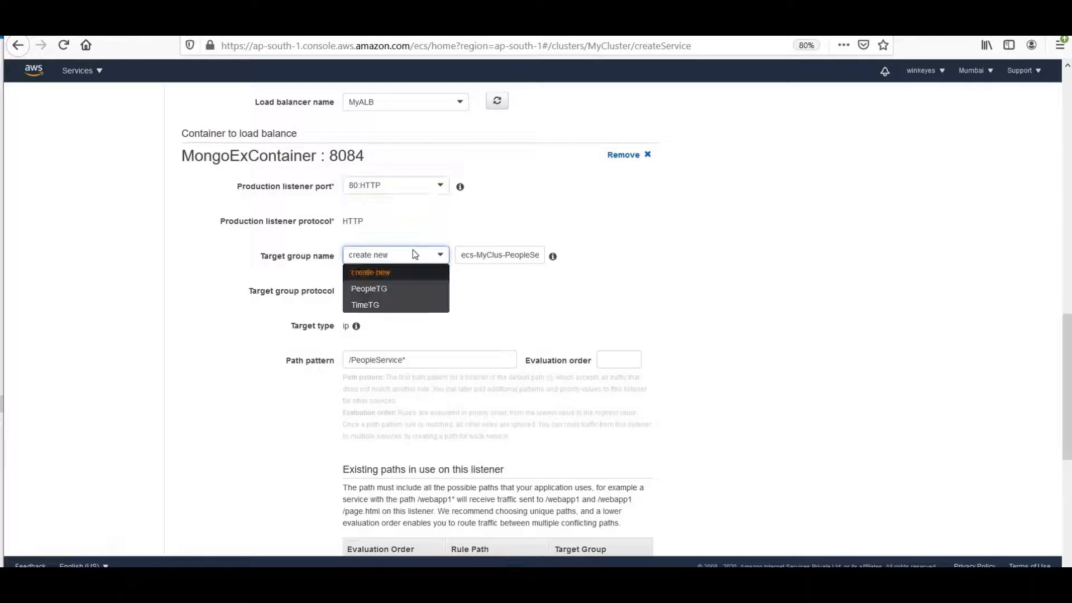
pyautogui.click(408, 289)
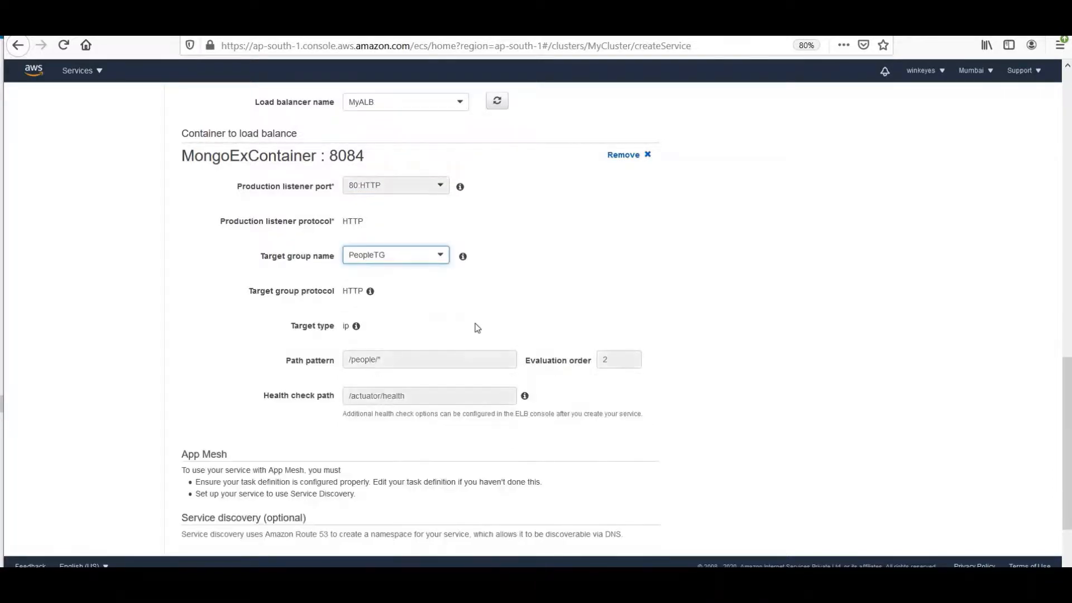
# Leave service auto scaling off, proceed to the review and create PeopleService.
pyautogui.scroll(-3, 676, 353)
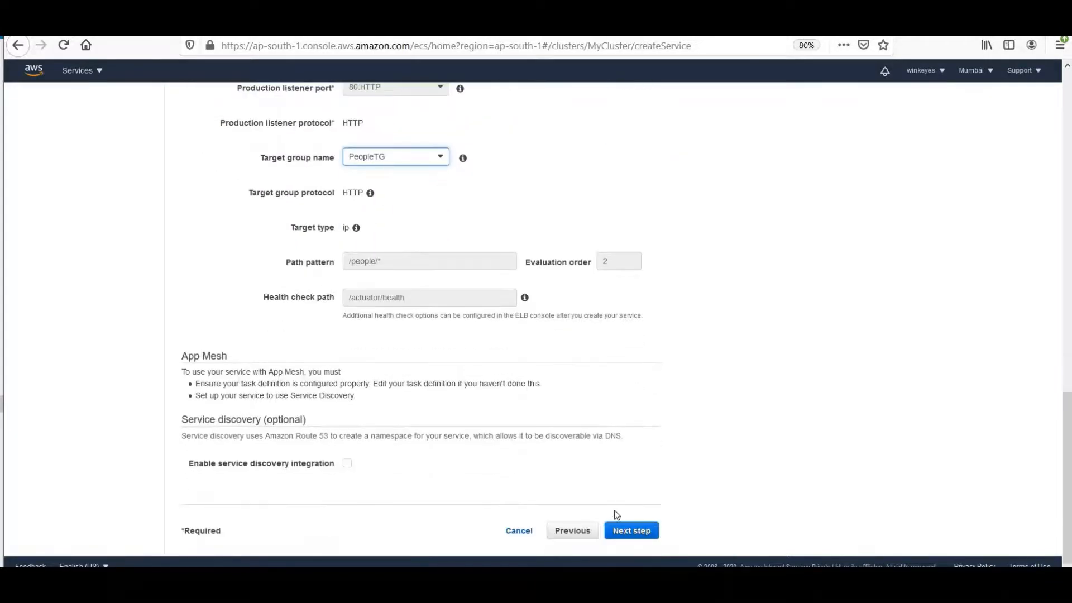
pyautogui.click(628, 530)
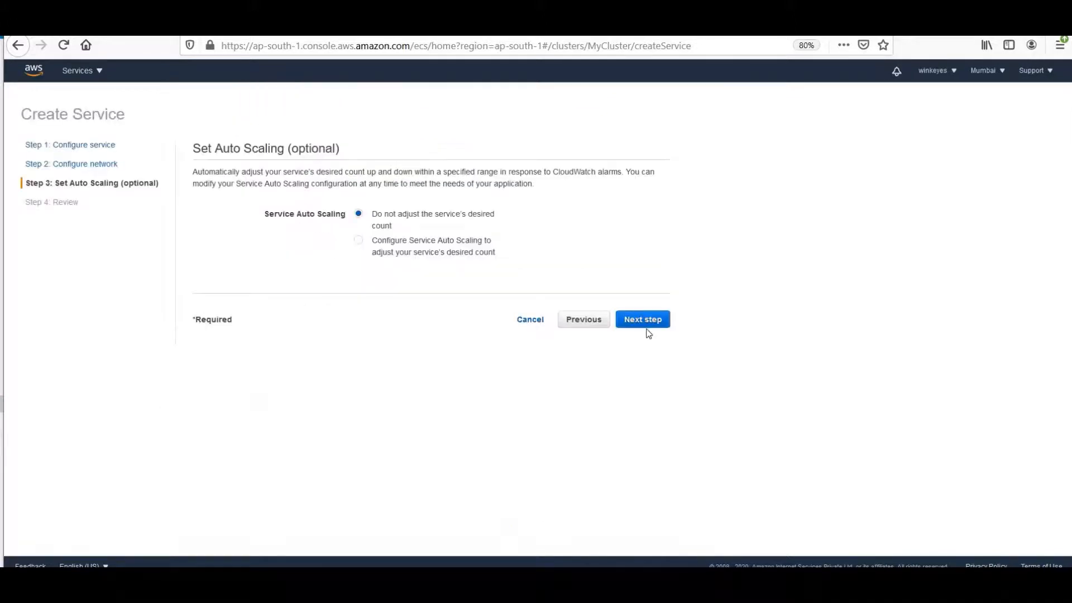
pyautogui.click(647, 329)
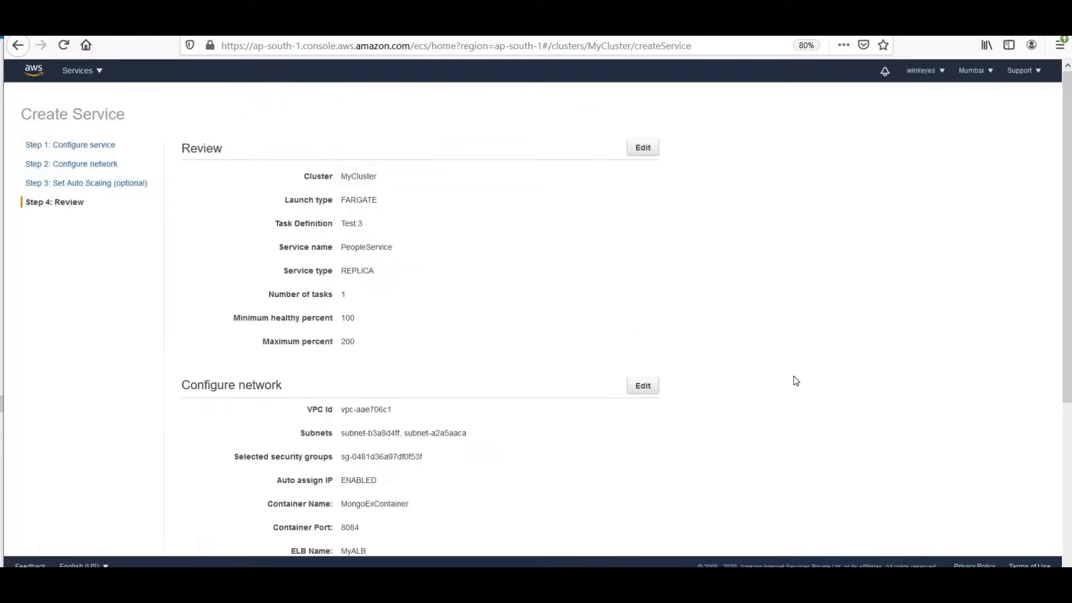
pyautogui.scroll(-5, 795, 381)
pyautogui.click(627, 531)
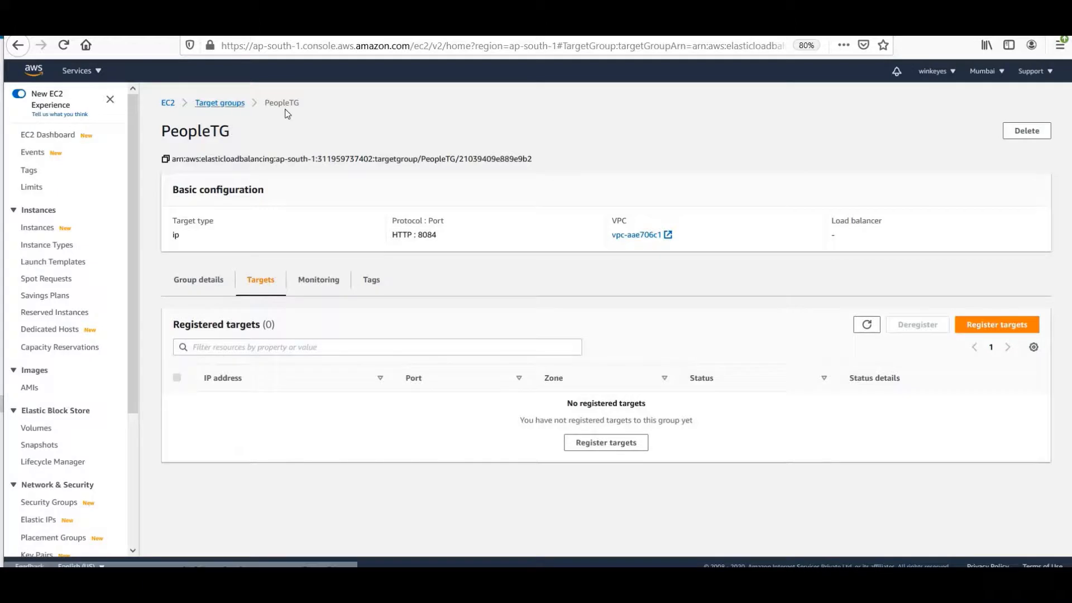
# Refresh PeopleTG's registered targets, then open PeopleService's running task and examine its private IP.
pyautogui.click(866, 325)
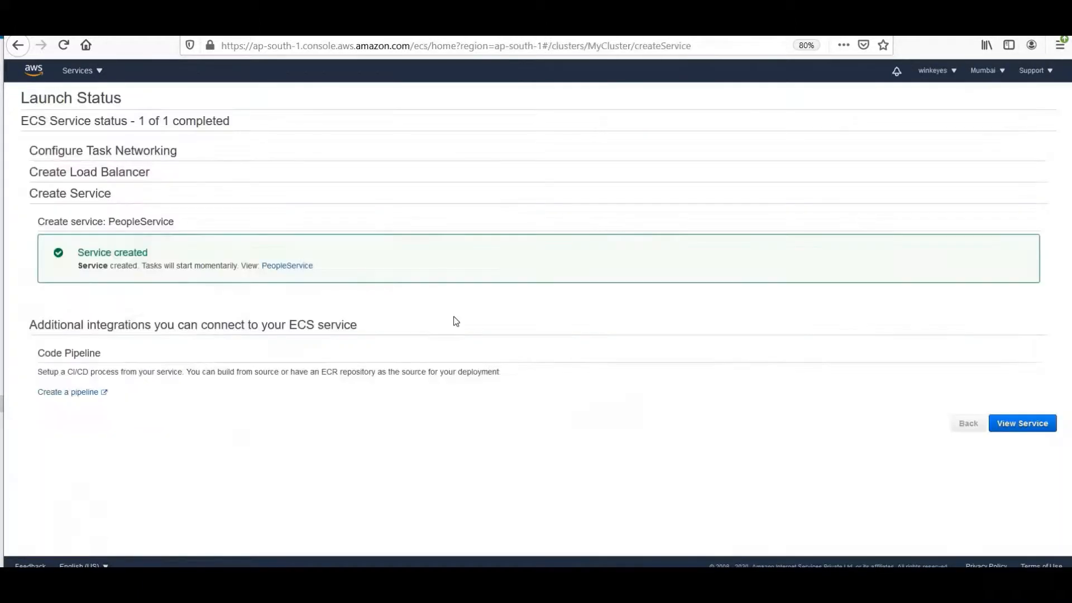
pyautogui.click(1009, 427)
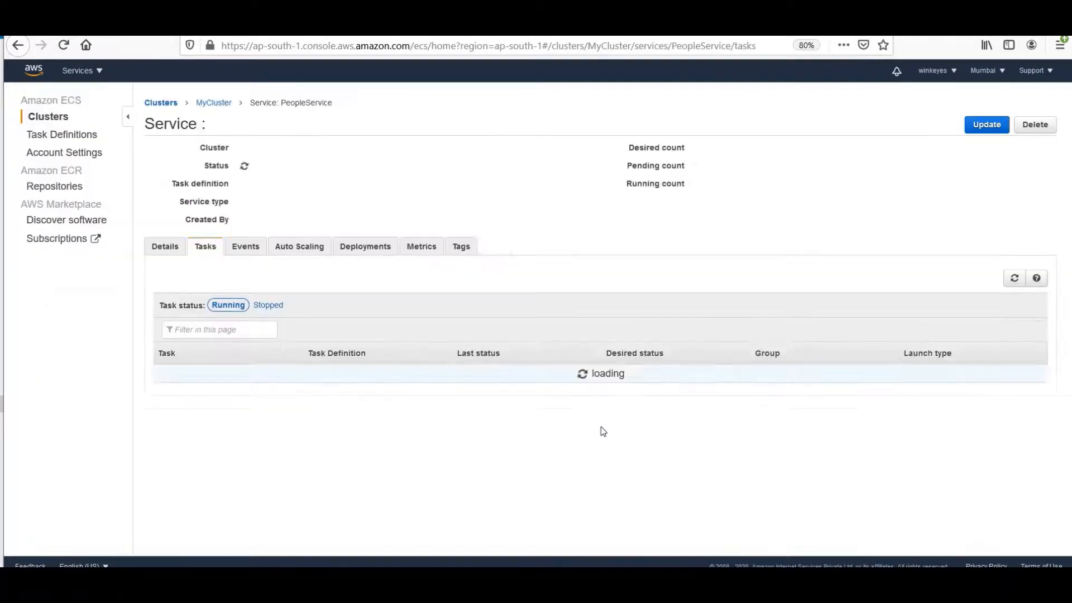
pyautogui.click(227, 412)
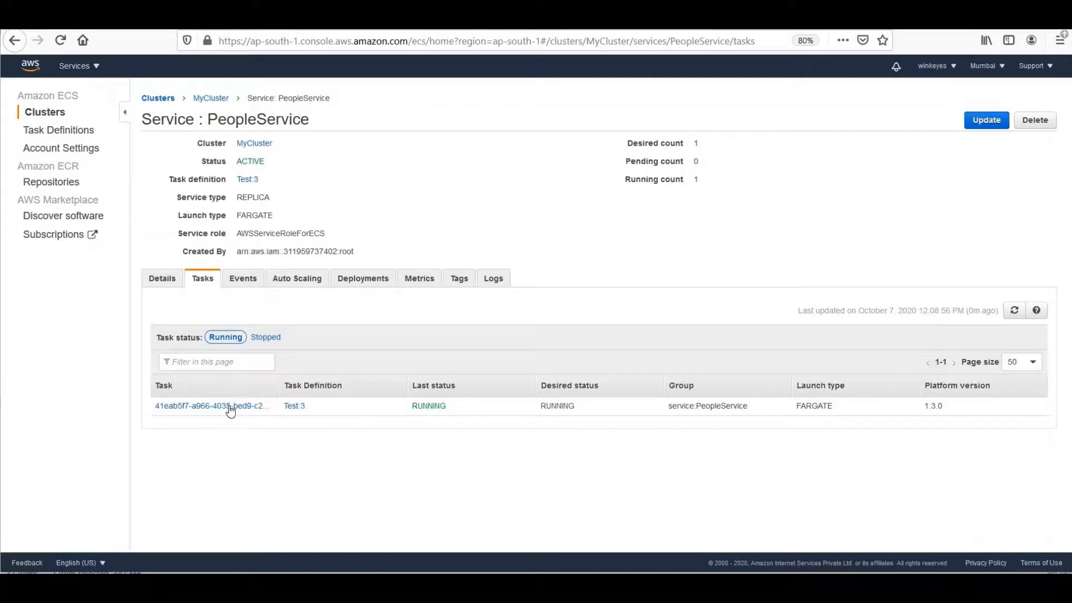
pyautogui.click(228, 407)
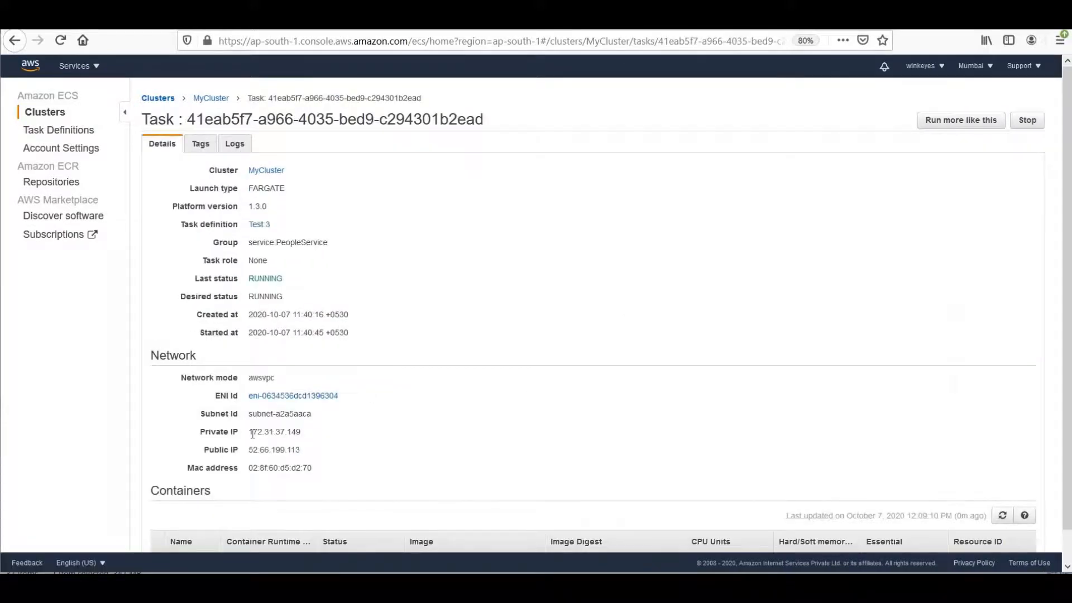
pyautogui.moveTo(248, 432); pyautogui.dragTo(307, 428)
# Open the PeopleTG target group and examine its registered targets and their health status.
pyautogui.click(379, 18)
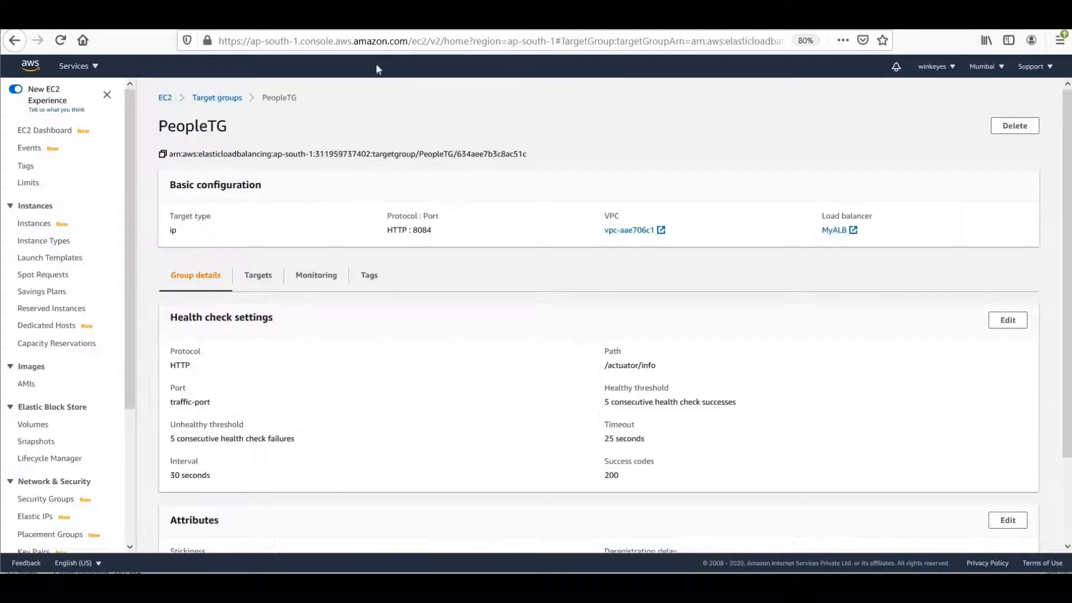
pyautogui.click(208, 99)
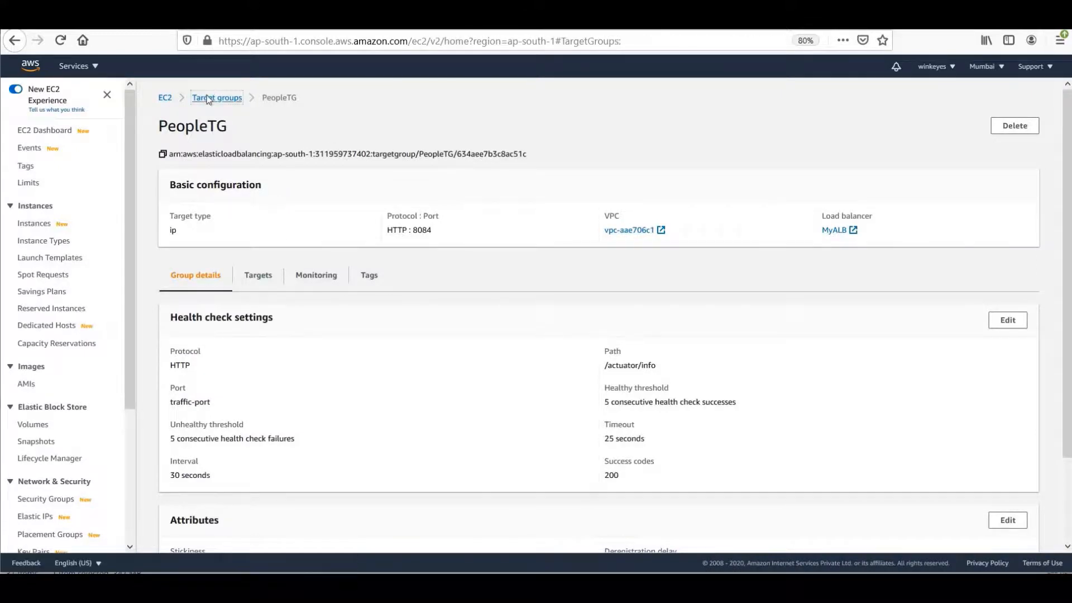
pyautogui.click(224, 208)
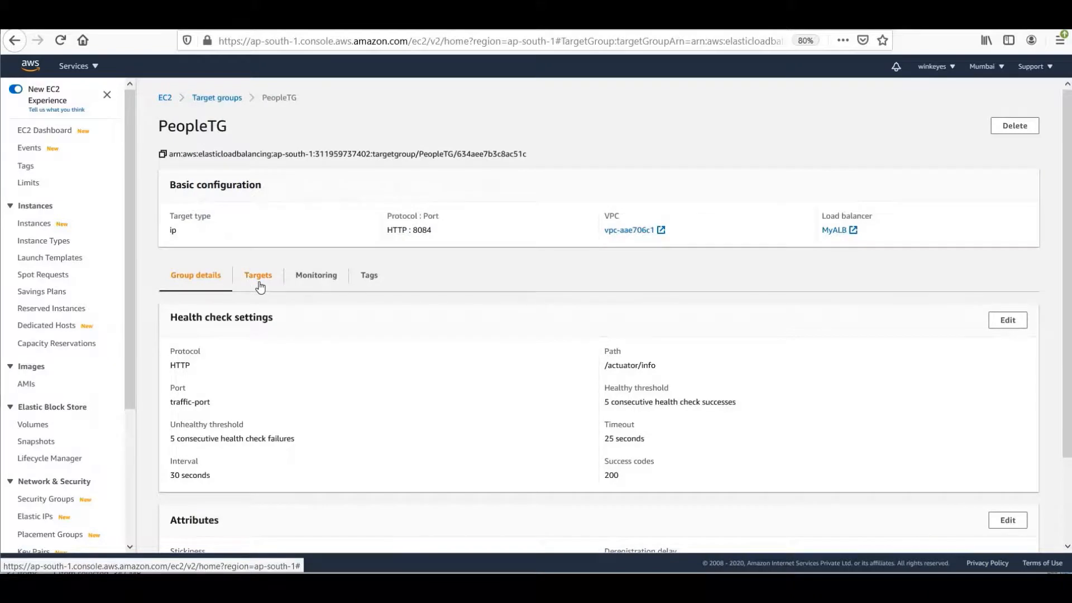
pyautogui.click(260, 287)
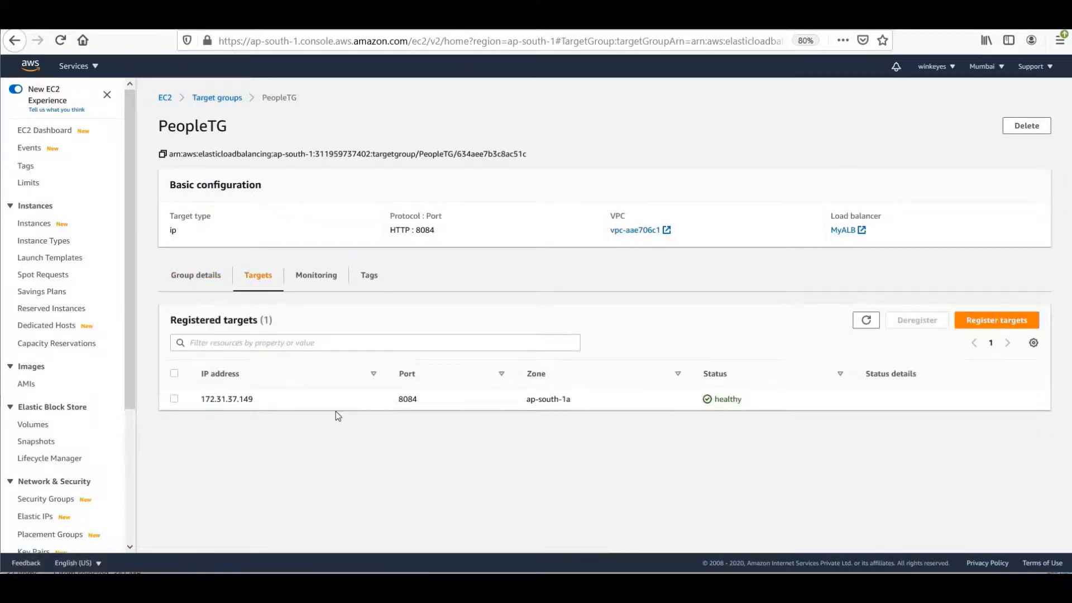
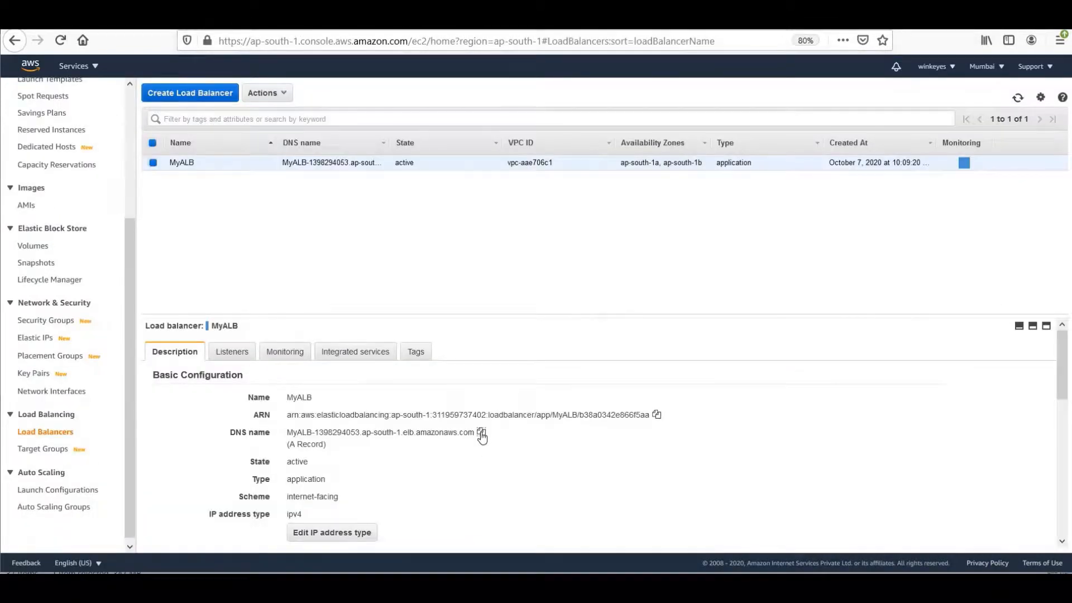
# Copy MyALB's DNS name and load its /people/test path in a new browser tab to test the People service.
pyautogui.click(481, 433)
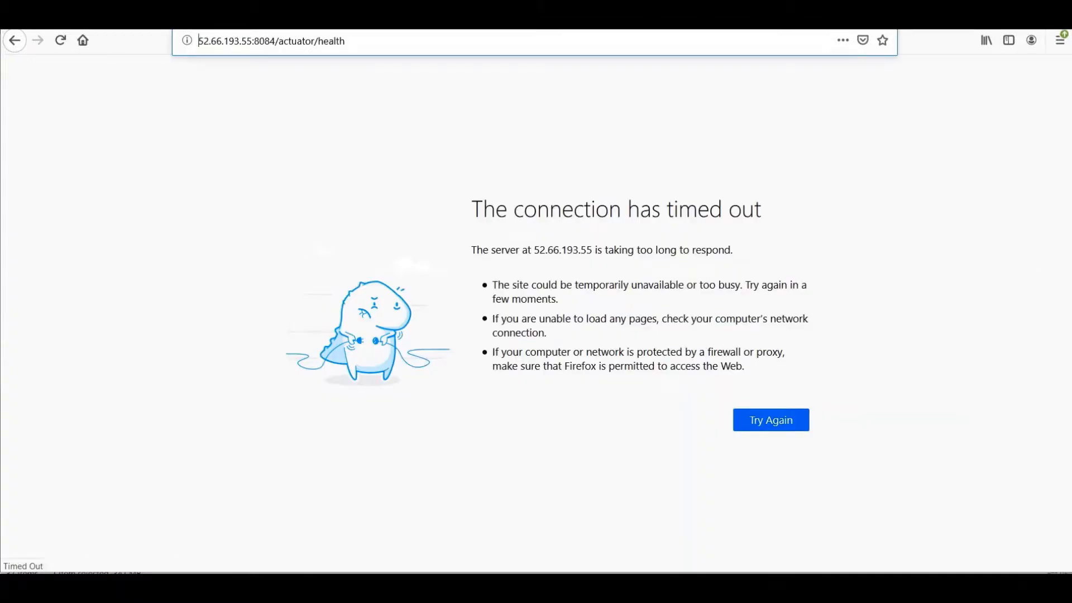
pyautogui.hotkey('ctrl', 't')
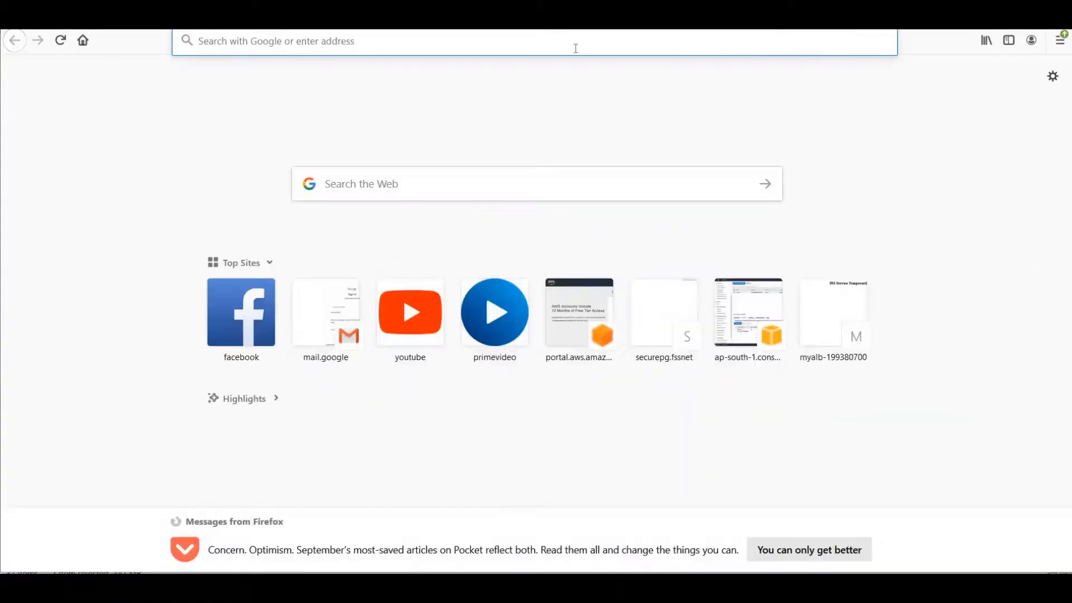
pyautogui.click(575, 48)
pyautogui.hotkey('ctrl', 'v')
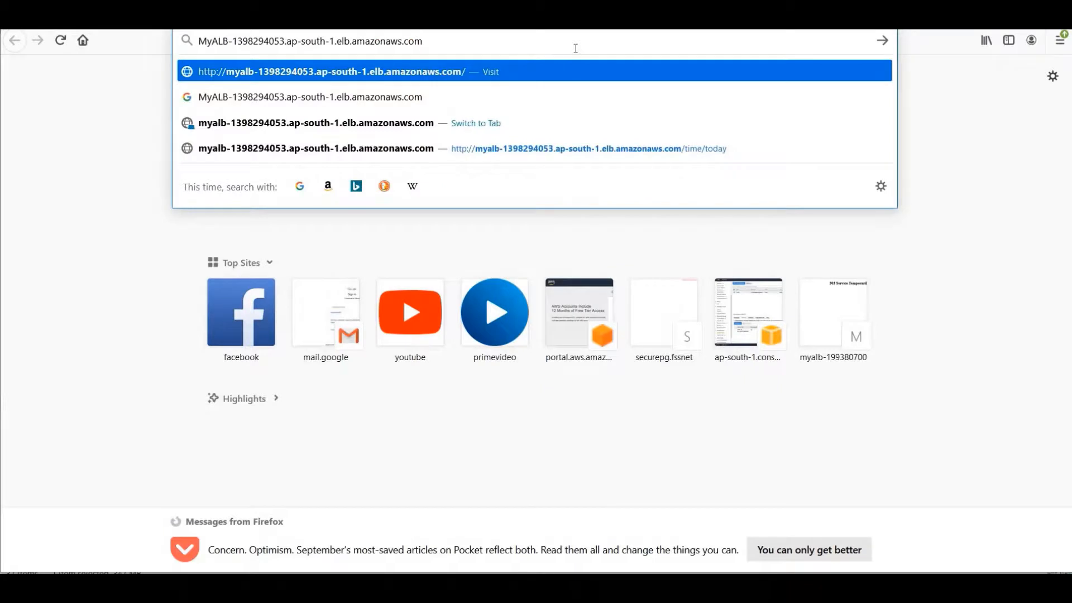
pyautogui.write('/p')
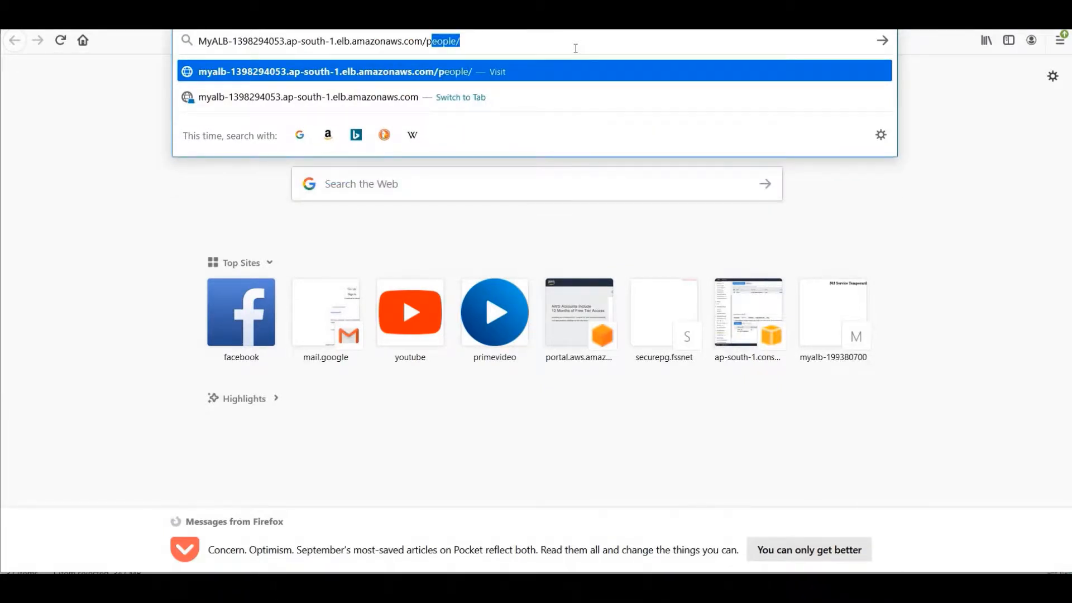
pyautogui.write('eople/')
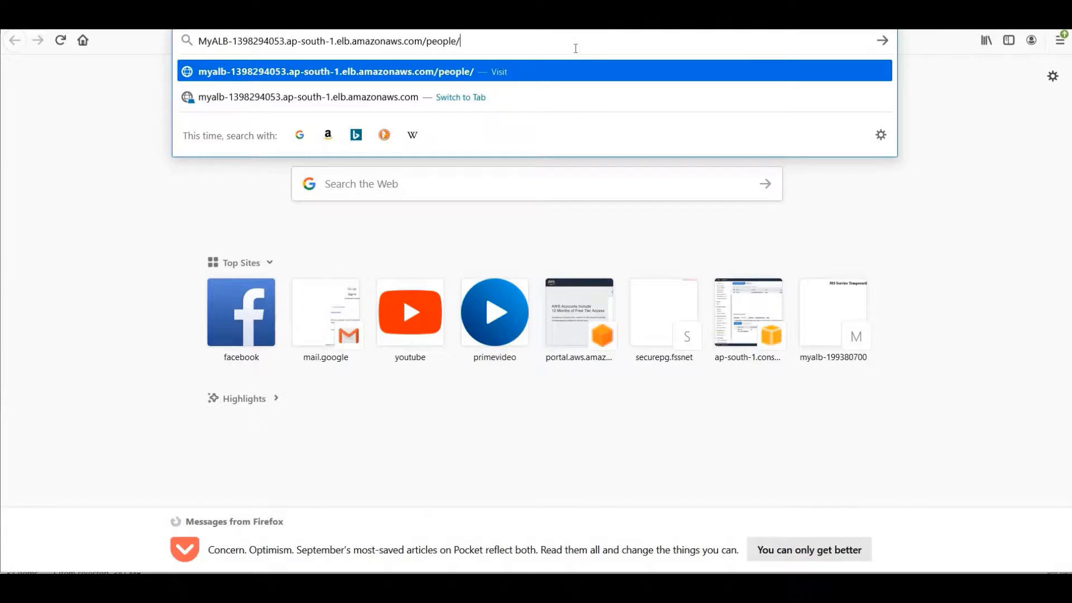
pyautogui.write('test')
pyautogui.press('Return')
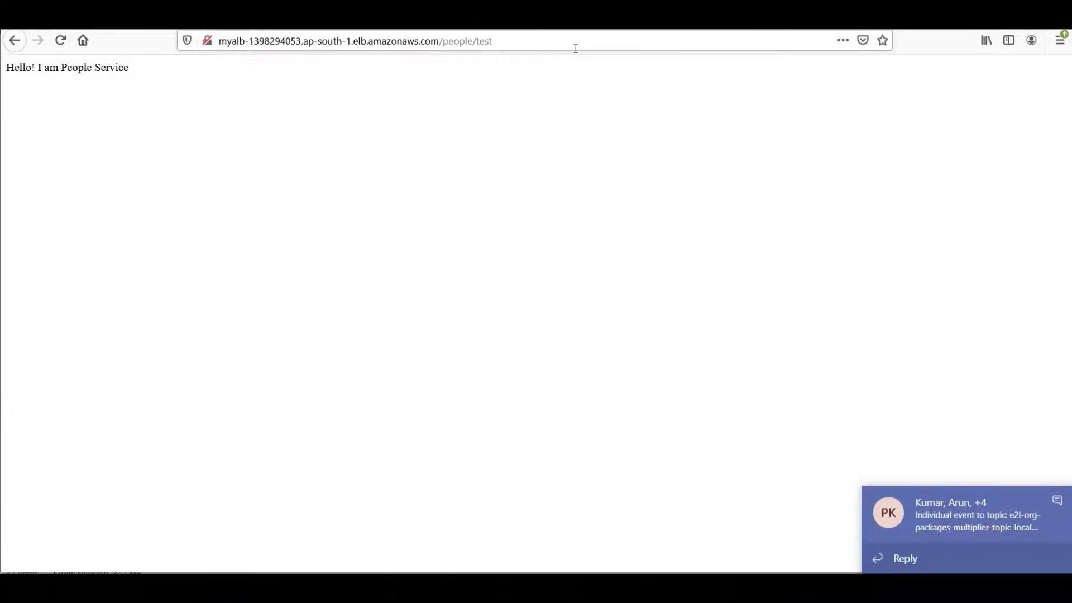
pyautogui.click(1059, 502)
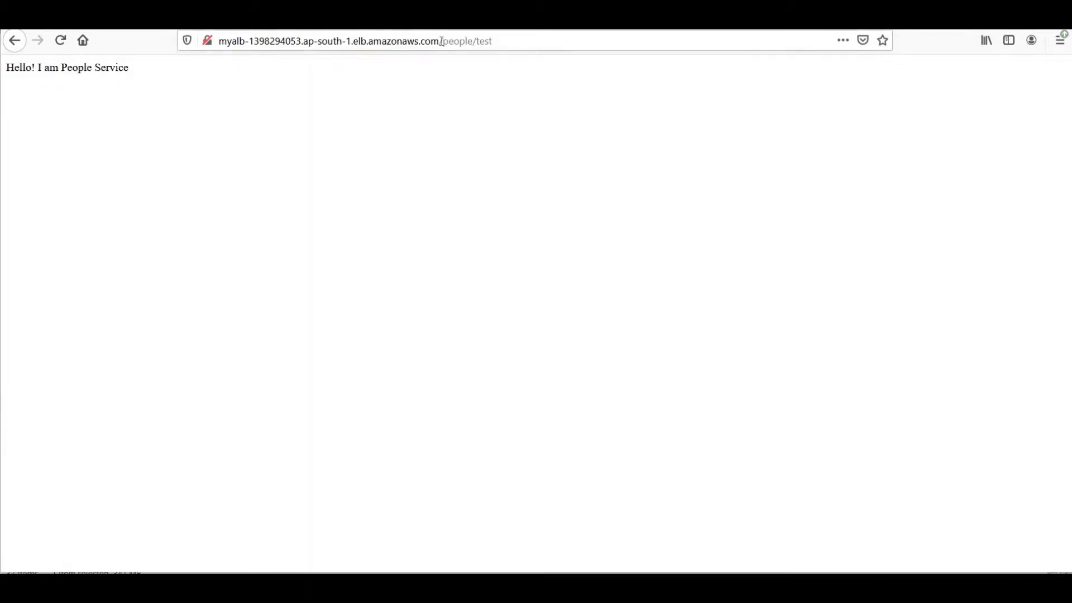
# Load the /time/today path on the same load balancer address to test the Time service.
pyautogui.moveTo(444, 42); pyautogui.dragTo(517, 48)
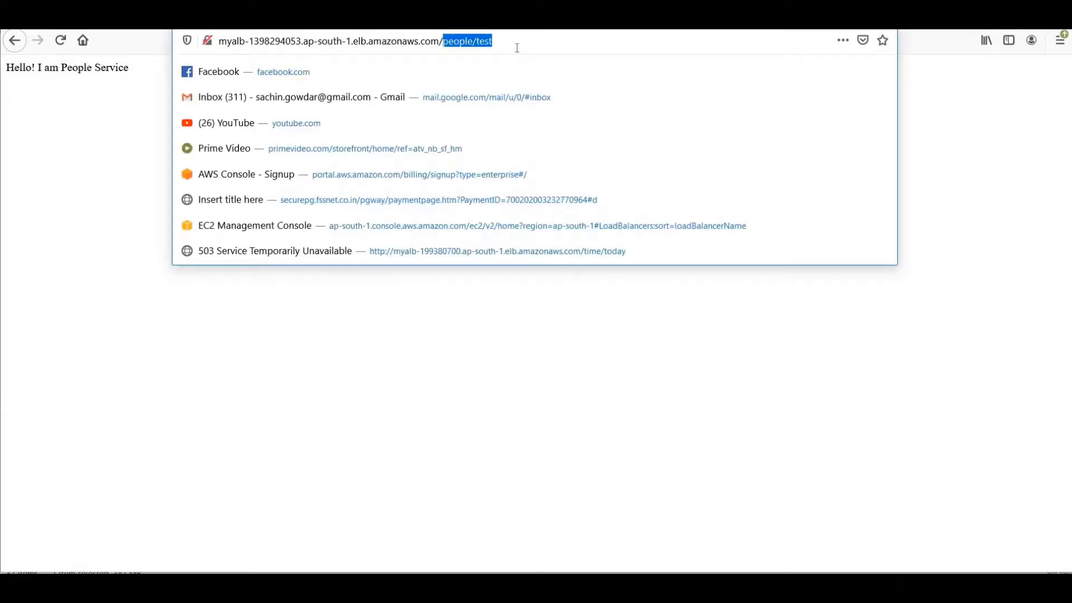
pyautogui.write('tme')
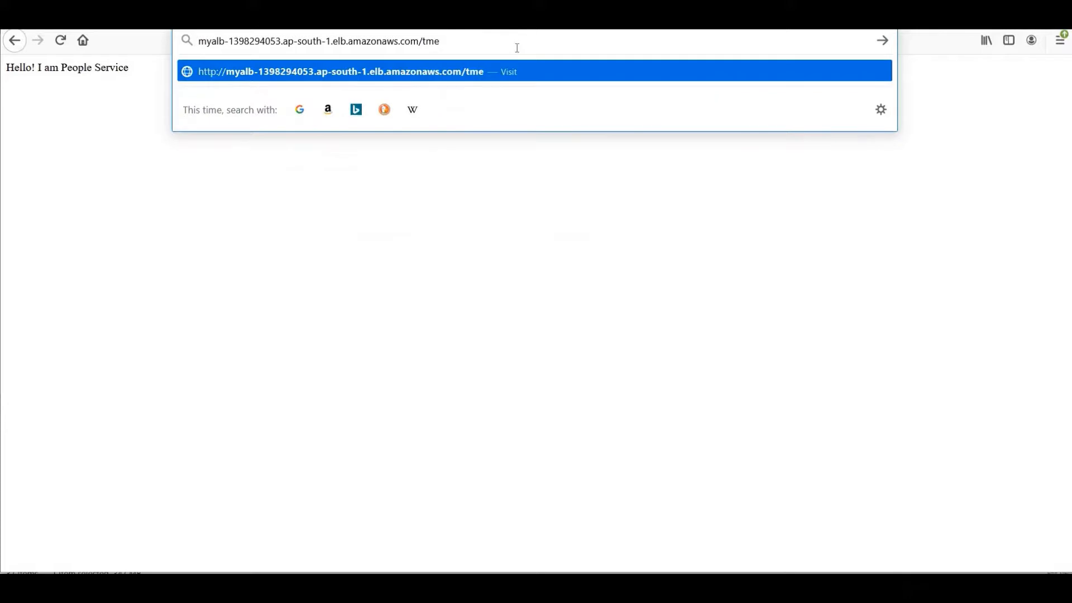
pyautogui.write('/toda')
pyautogui.press('BackSpace')
pyautogui.press('BackSpace')
pyautogui.press('BackSpace')
pyautogui.press('BackSpace')
pyautogui.press('BackSpace')
pyautogui.press('BackSpace')
pyautogui.press('BackSpace')
pyautogui.press('BackSpace')
pyautogui.write('t')
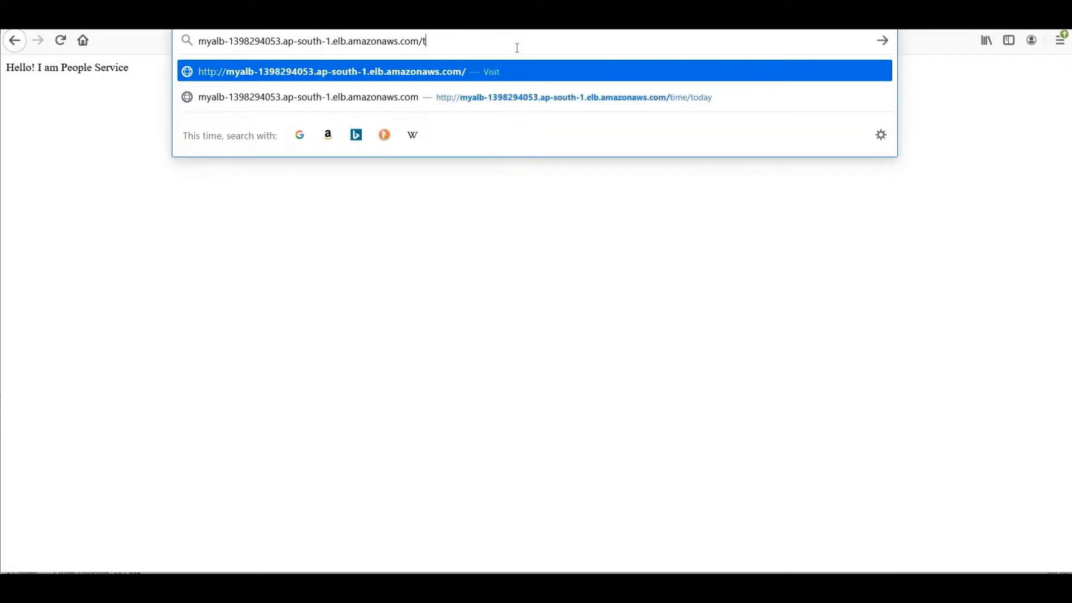
pyautogui.write('ime/today')
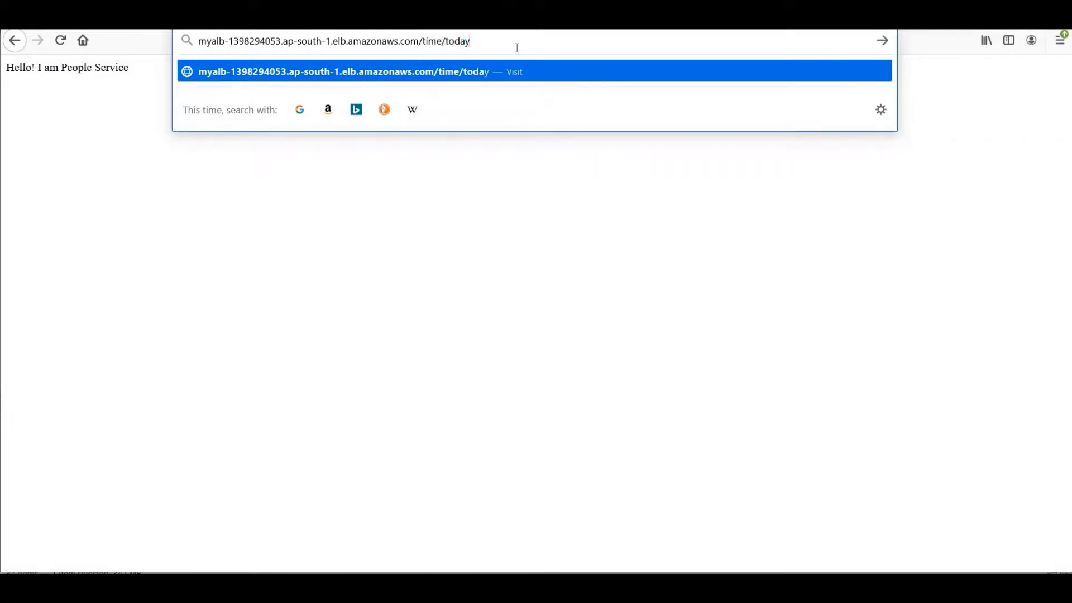
pyautogui.press('Return')
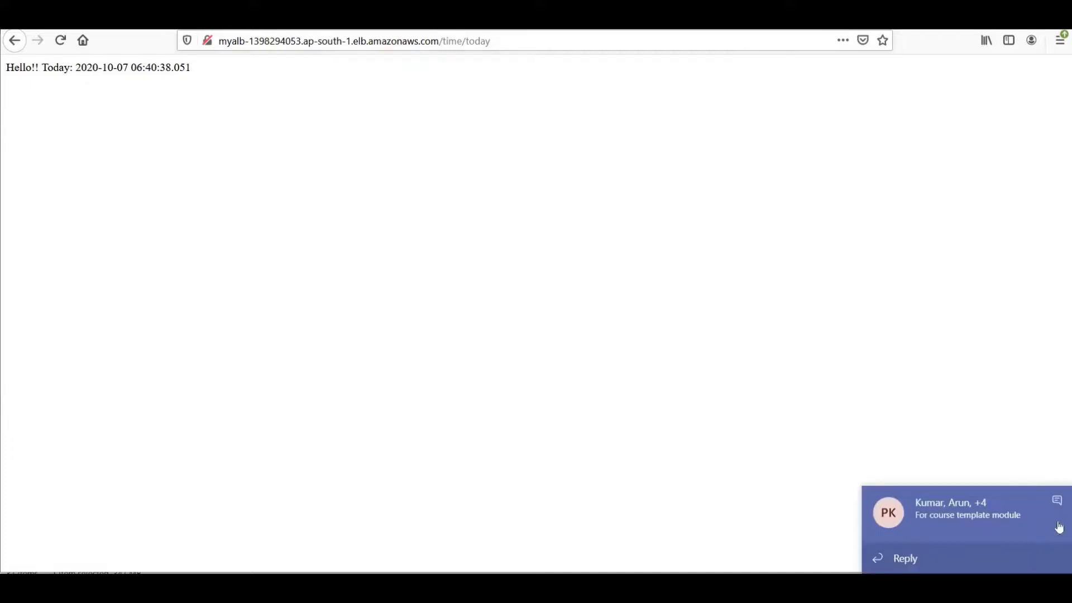
pyautogui.click(1056, 500)
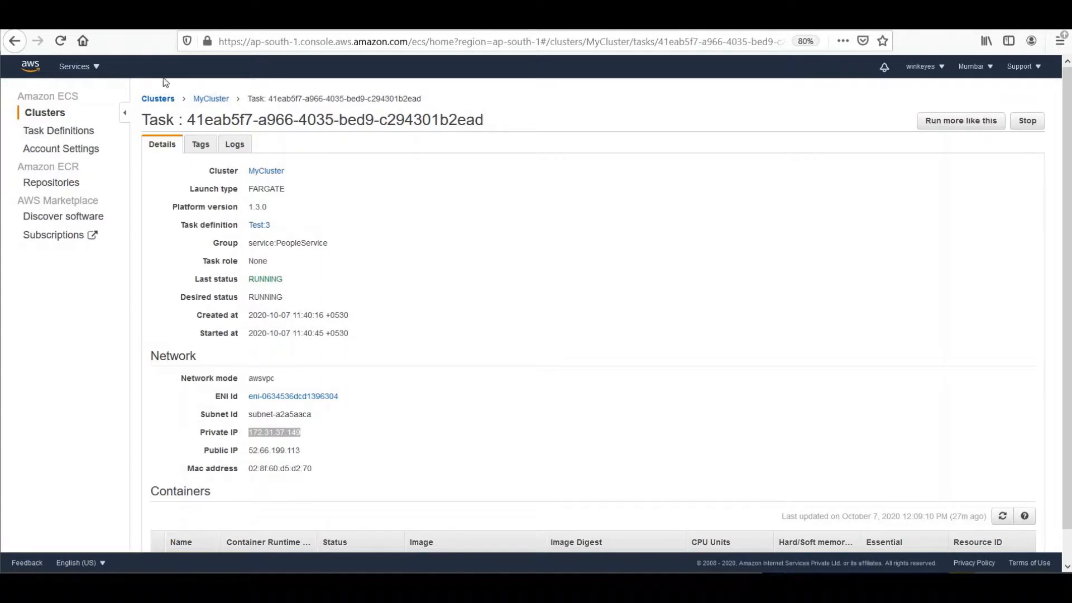
# Switch from the ECS task to EC2 and open the list of running instances.
pyautogui.click(92, 68)
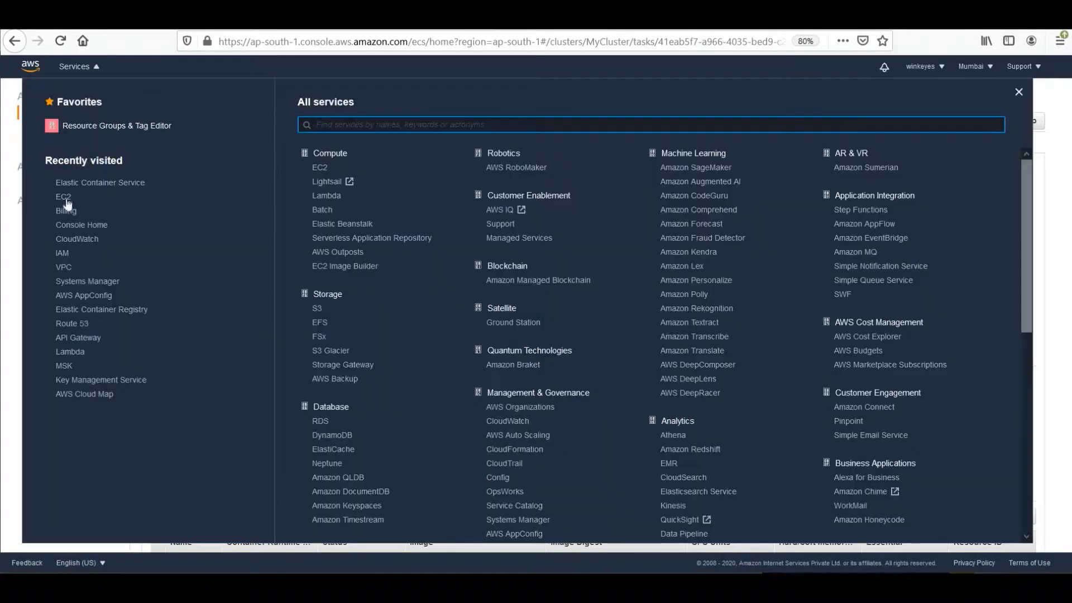
pyautogui.click(65, 200)
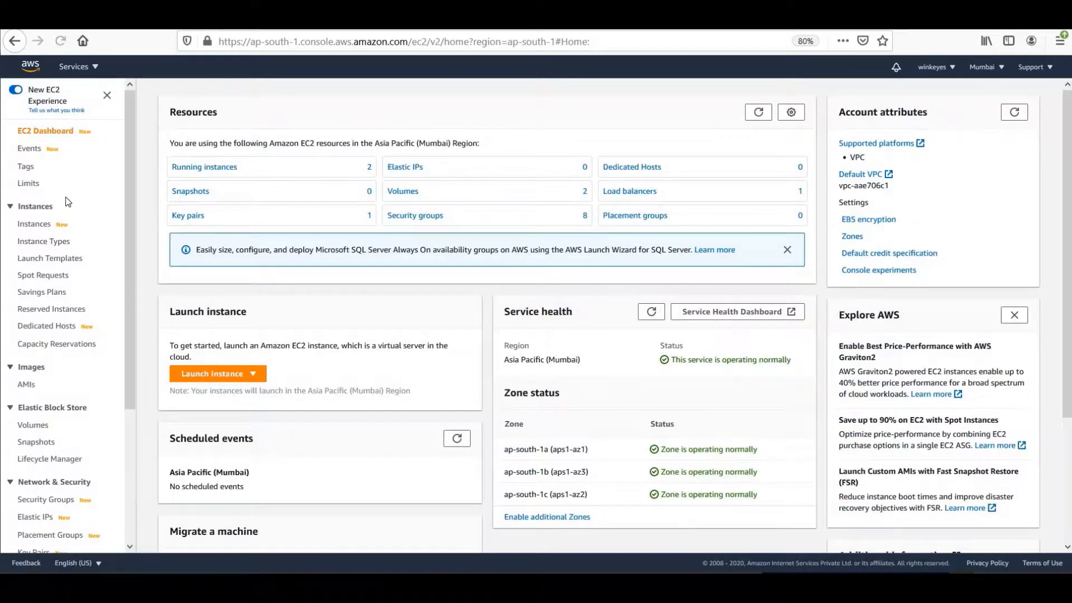
pyautogui.rightClick(226, 165)
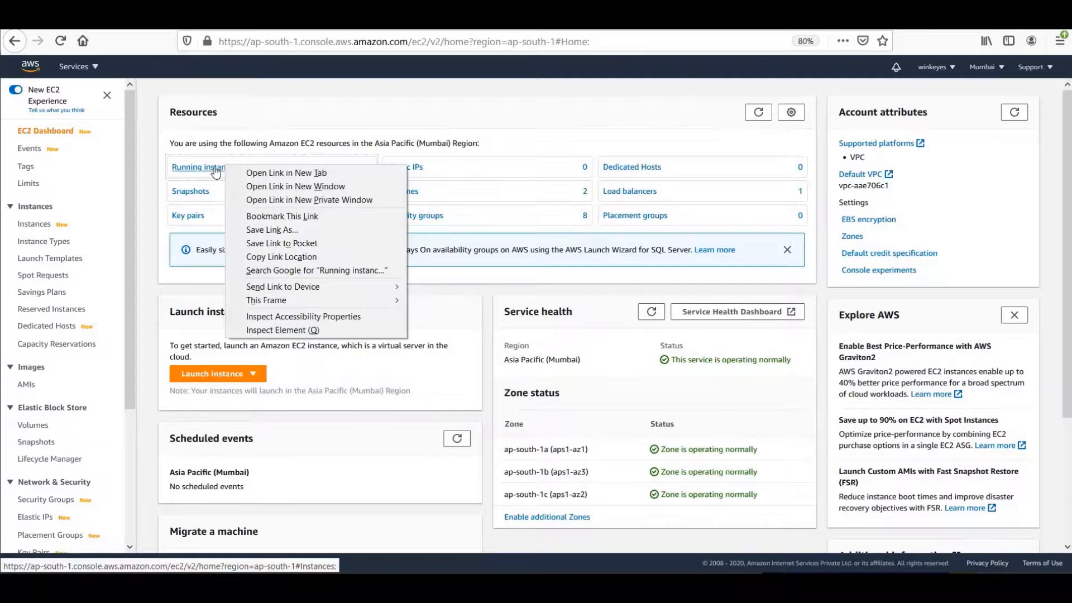
pyautogui.click(215, 170)
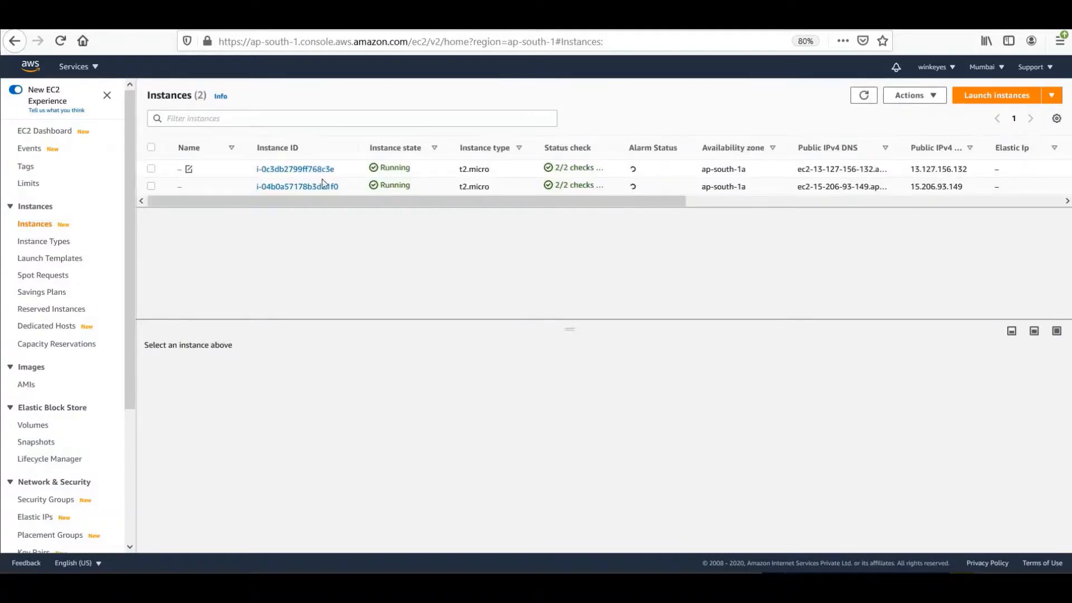
# Copy the public IPv4 address of instance i-0c3db2799ff768c3e and load it in a new browser tab to test its web page.
pyautogui.click(151, 168)
pyautogui.click(151, 169)
pyautogui.click(150, 169)
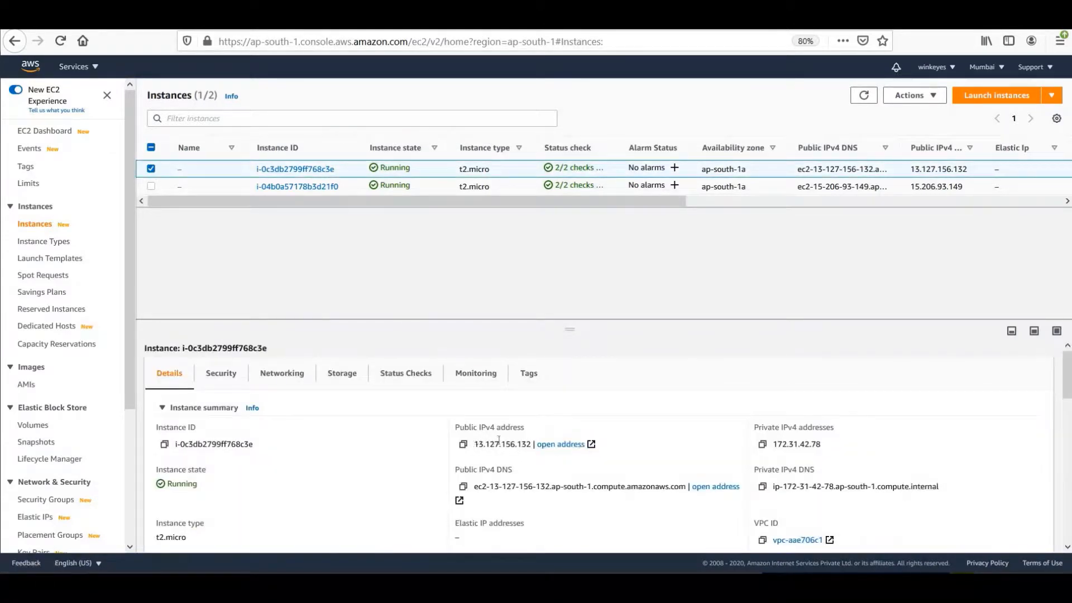
pyautogui.moveTo(473, 445); pyautogui.dragTo(531, 441)
pyautogui.hotkey('ctrl', 'c')
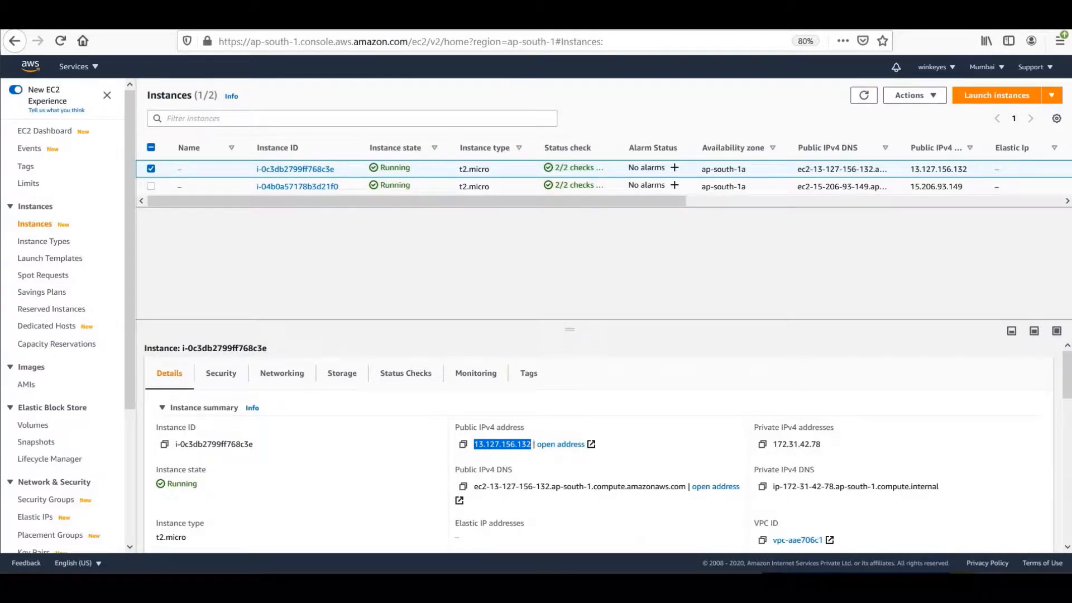
pyautogui.hotkey('ctrl', 't')
pyautogui.hotkey('ctrl', 'v')
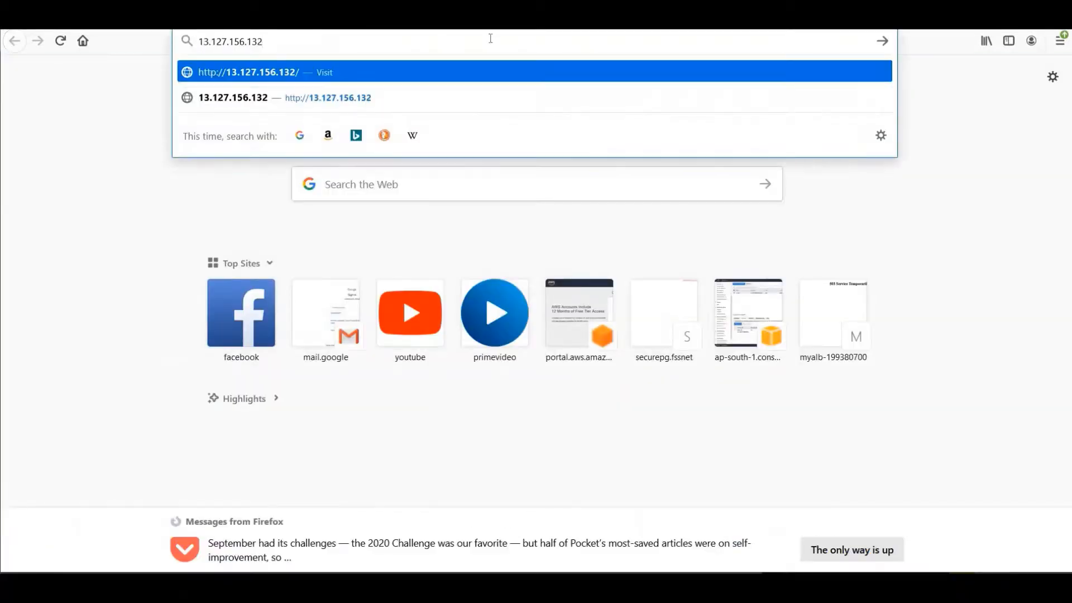
pyautogui.press('Return')
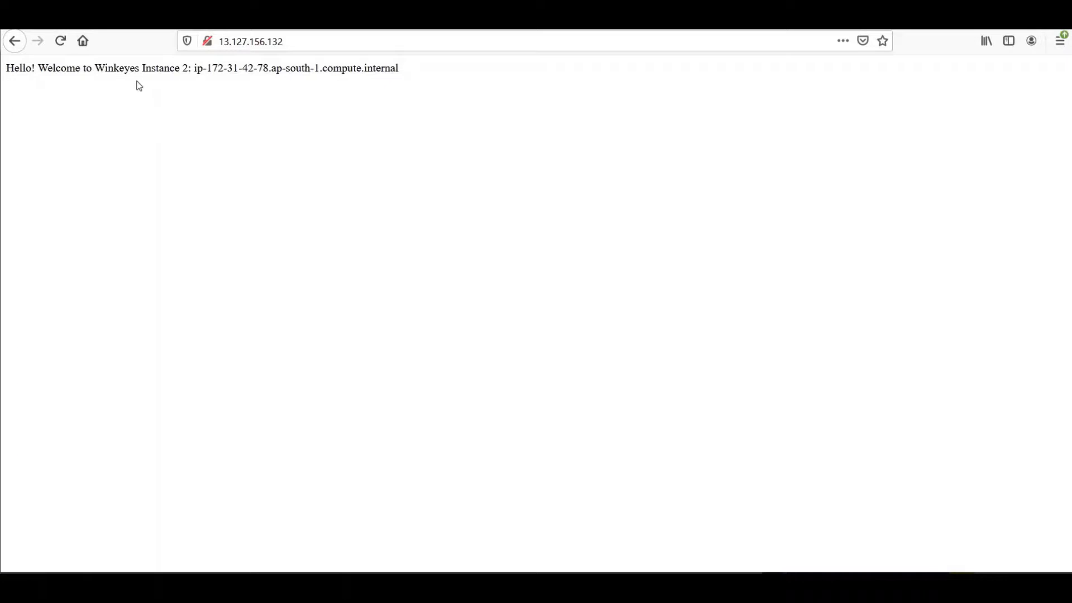
pyautogui.doubleClick(166, 68)
pyautogui.doubleClick(185, 68)
# Copy the public IPv4 address of instance i-04b0a57178b3d21f0 and load it in the browser tab used for the first instance.
pyautogui.click(279, 18)
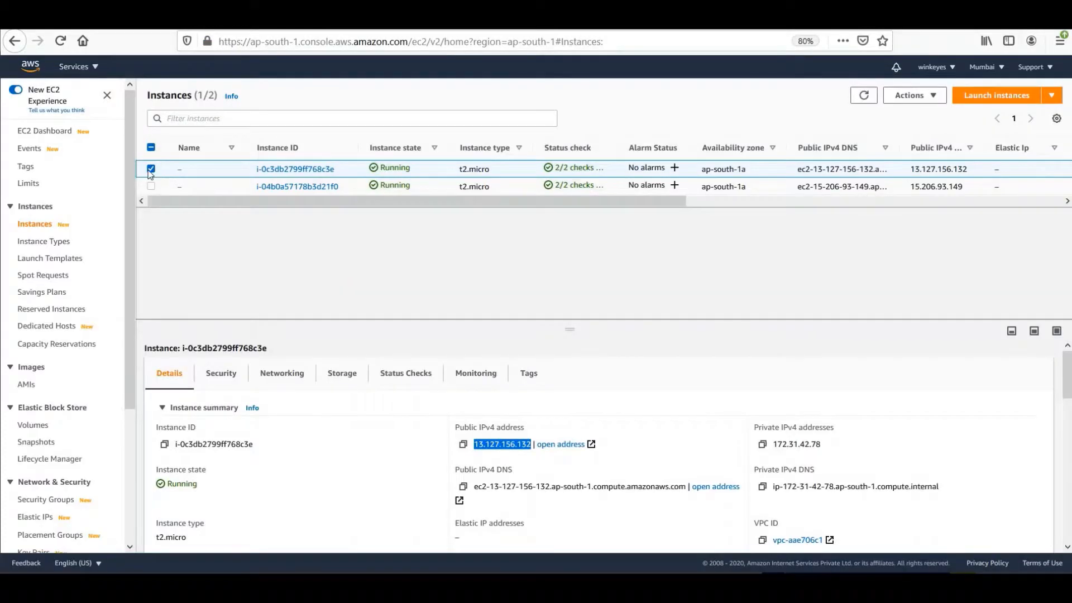
pyautogui.click(151, 169)
pyautogui.click(150, 186)
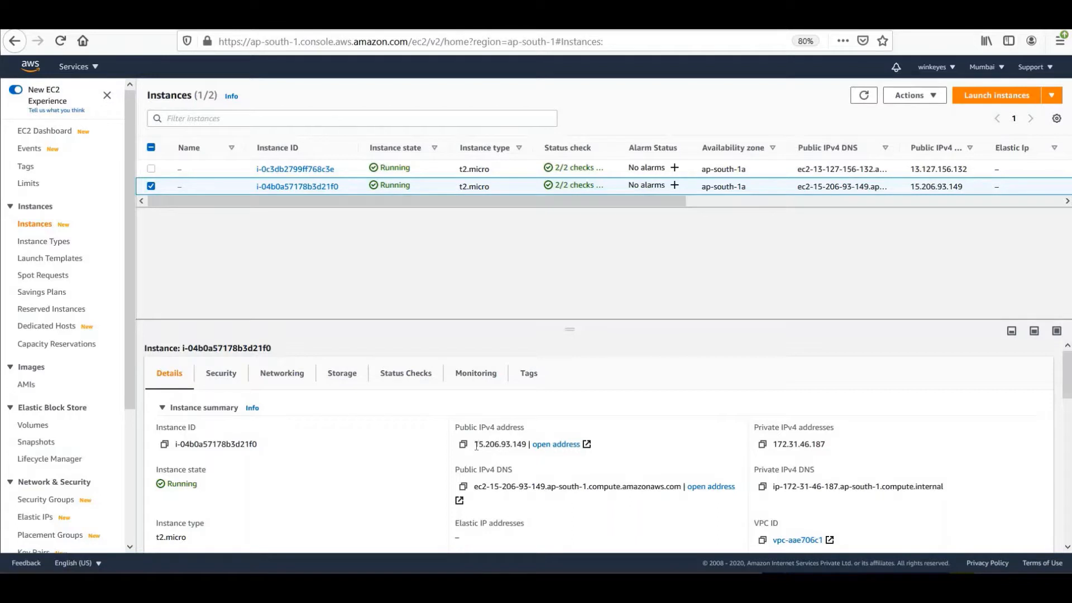
pyautogui.moveTo(473, 445); pyautogui.dragTo(528, 444)
pyautogui.hotkey('ctrl', 'c')
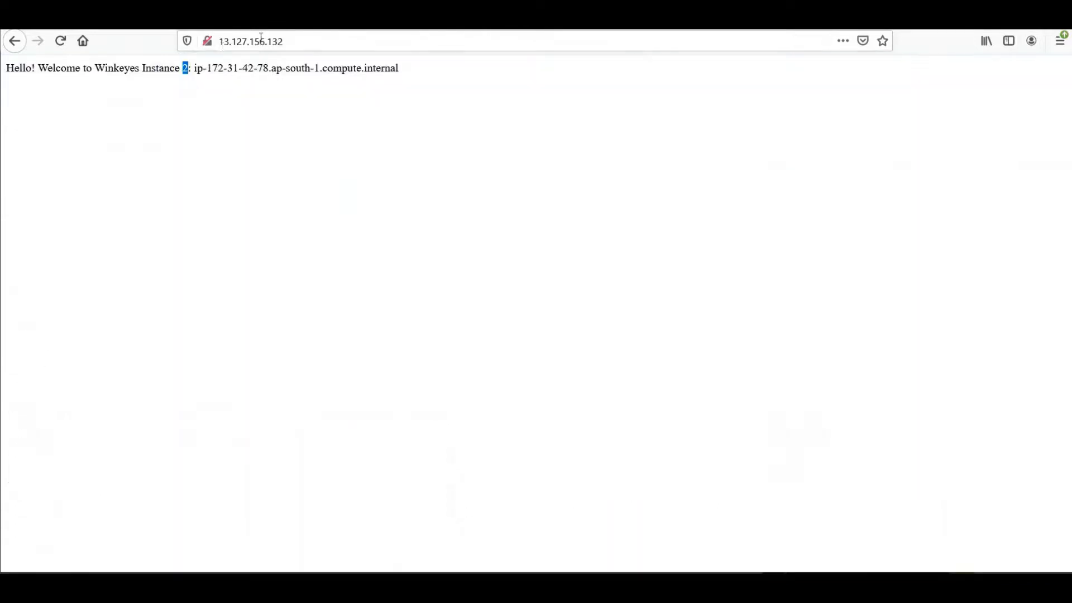
pyautogui.click(295, 38)
pyautogui.hotkey('ctrl', 'v')
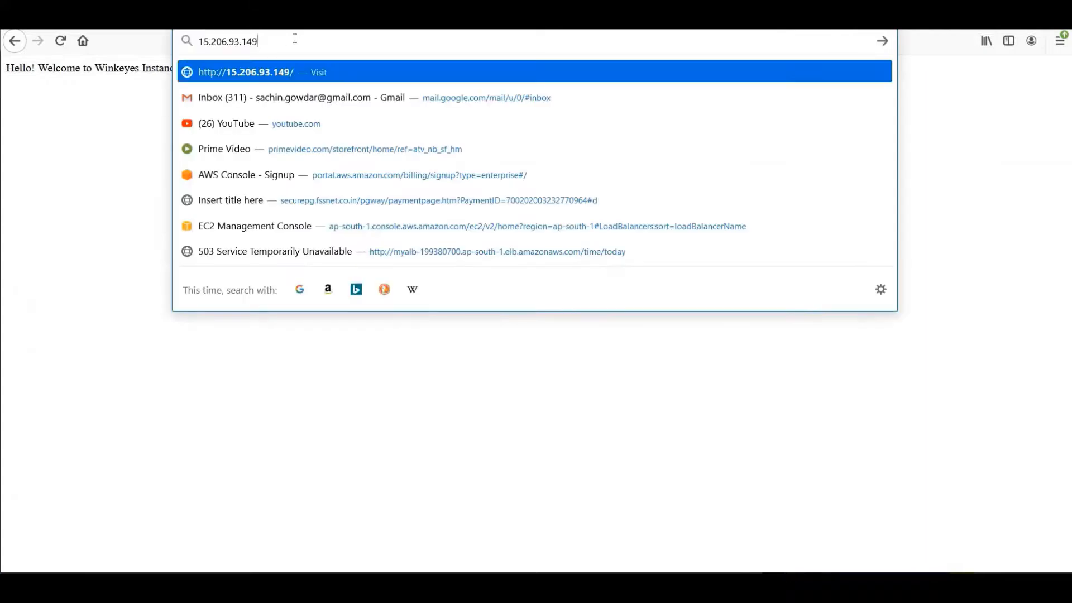
pyautogui.press('Return')
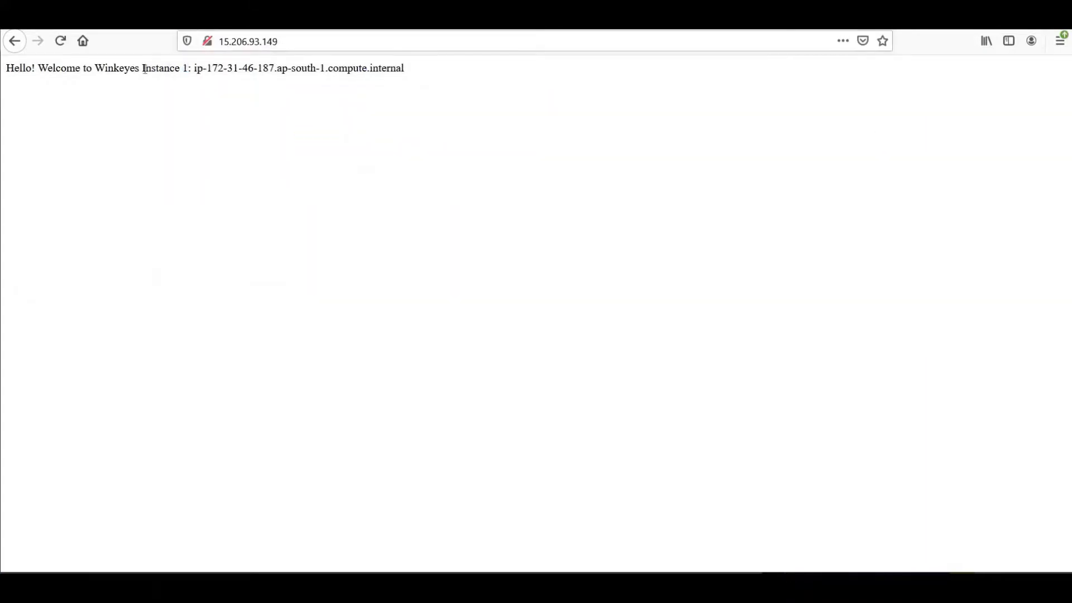
# Compare the host name on the served welcome page with the addresses in the instance's EC2 details.
pyautogui.doubleClick(166, 67)
pyautogui.moveTo(248, 67); pyautogui.dragTo(276, 68)
pyautogui.click(313, 18)
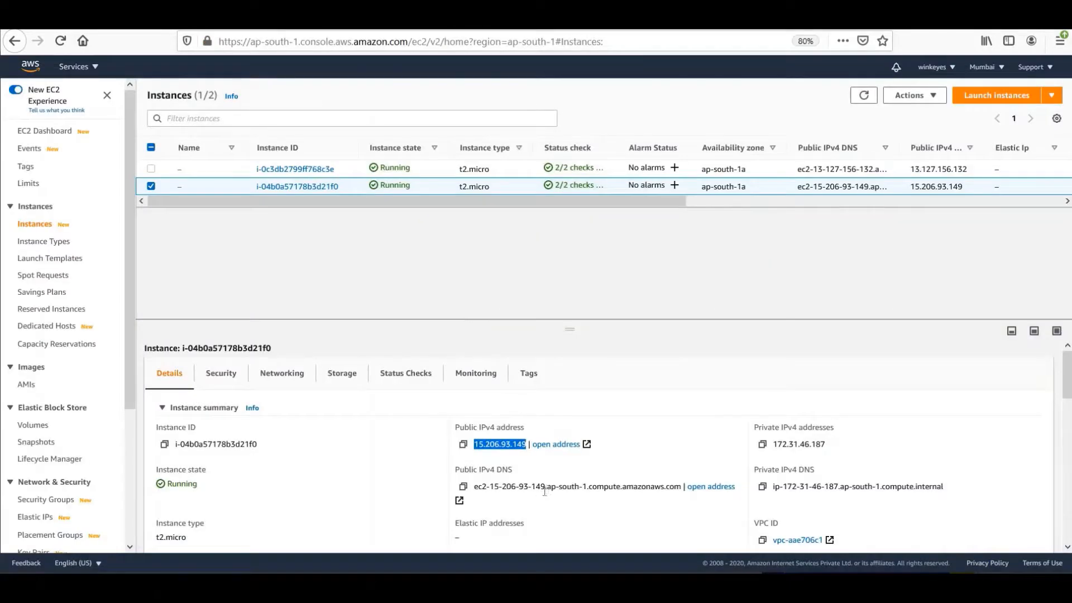
pyautogui.moveTo(523, 488); pyautogui.dragTo(562, 487)
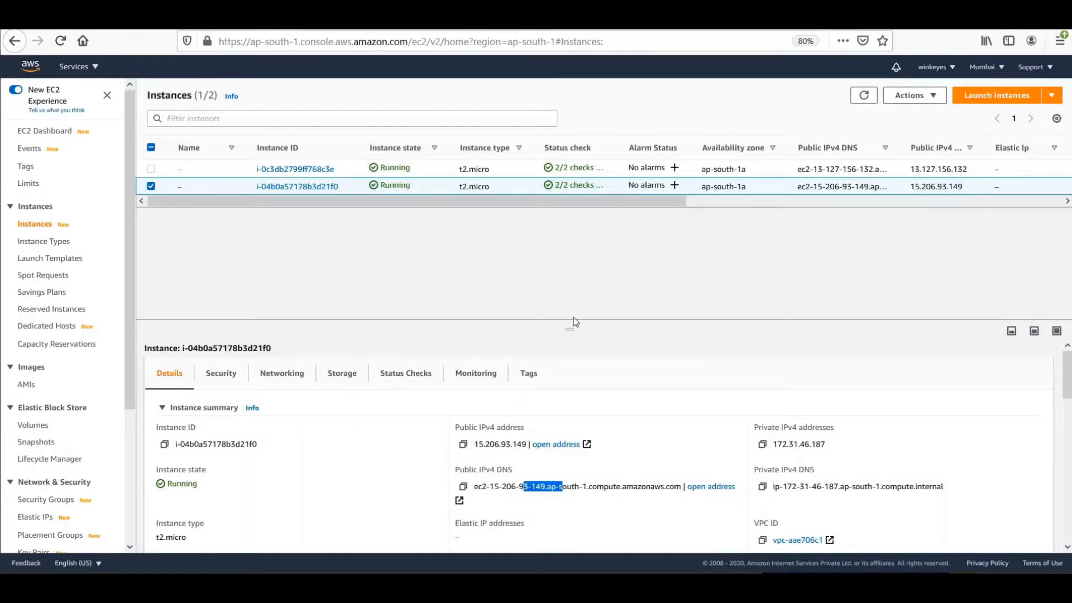
pyautogui.click(436, 19)
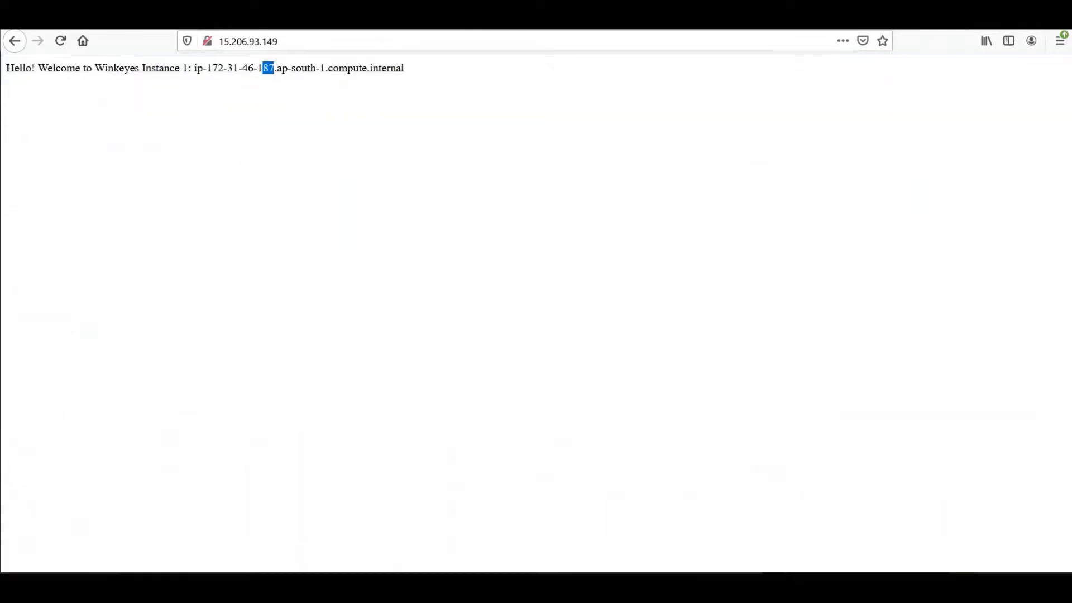
# Start a new target group of type Instances, name it InstanceTG with HTTP port 80, and proceed to registering targets.
pyautogui.click(313, 19)
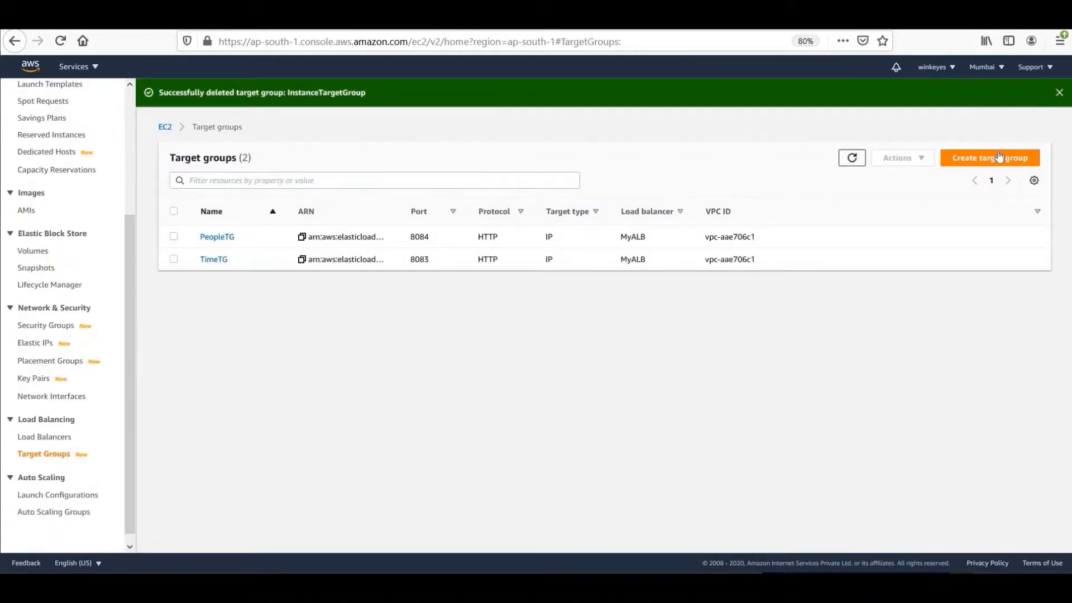
pyautogui.click(999, 158)
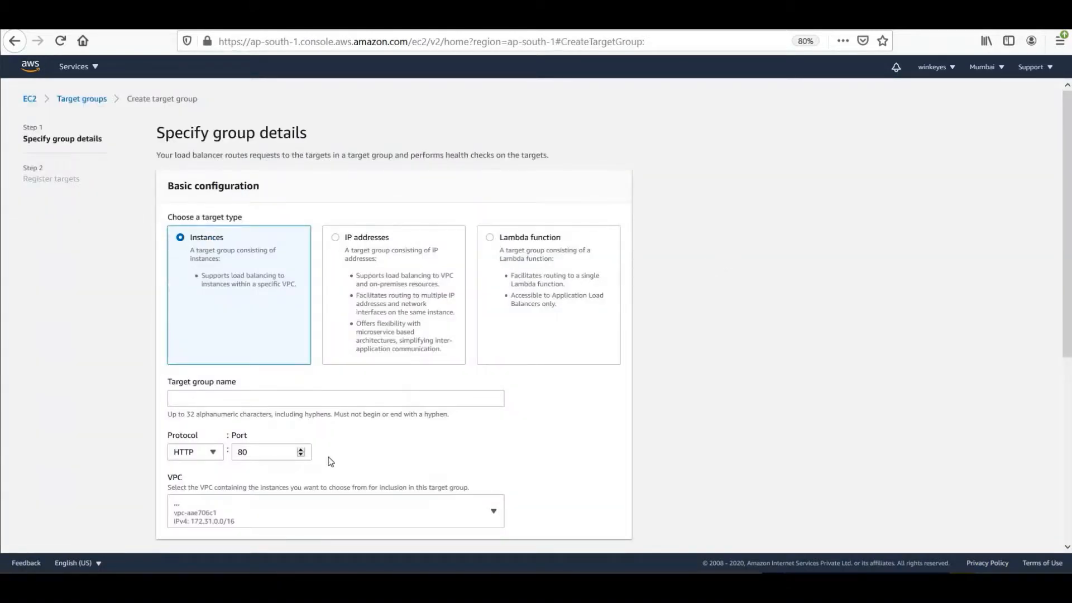
pyautogui.scroll(-4, 331, 461)
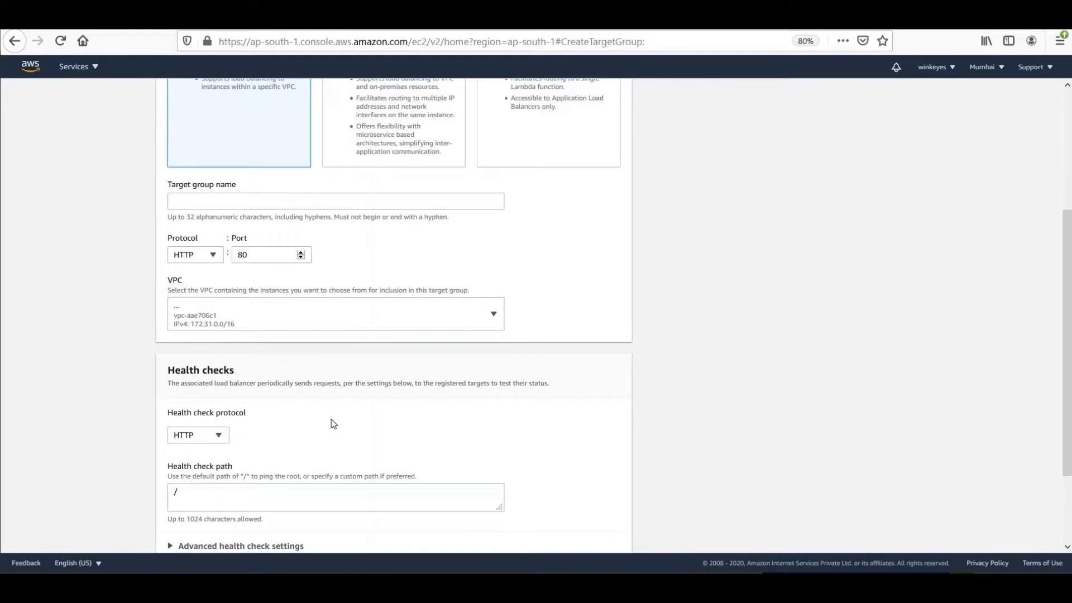
pyautogui.scroll(-2, 332, 423)
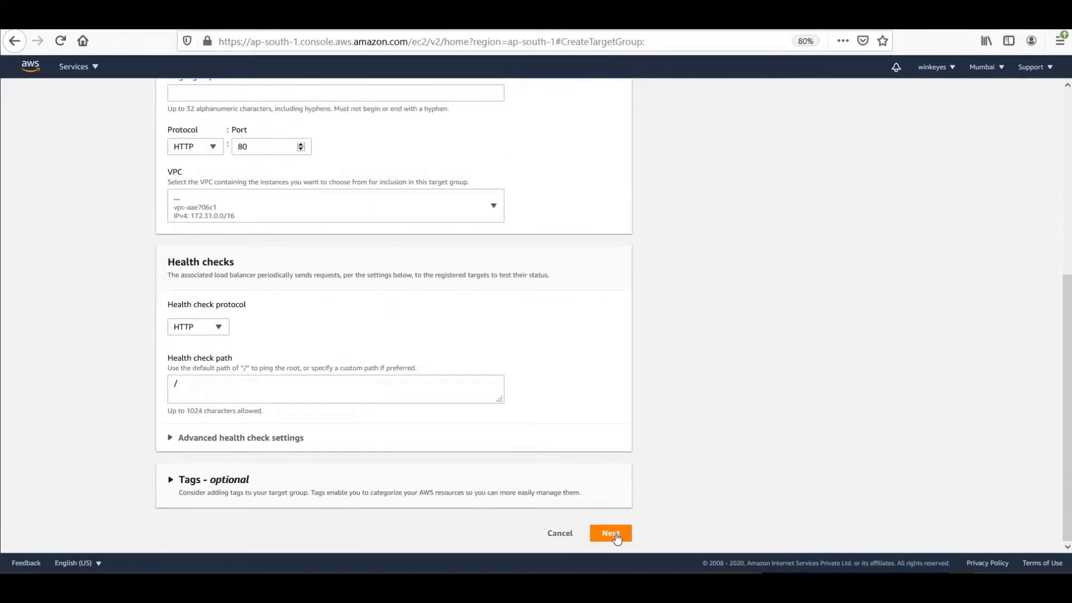
pyautogui.click(610, 533)
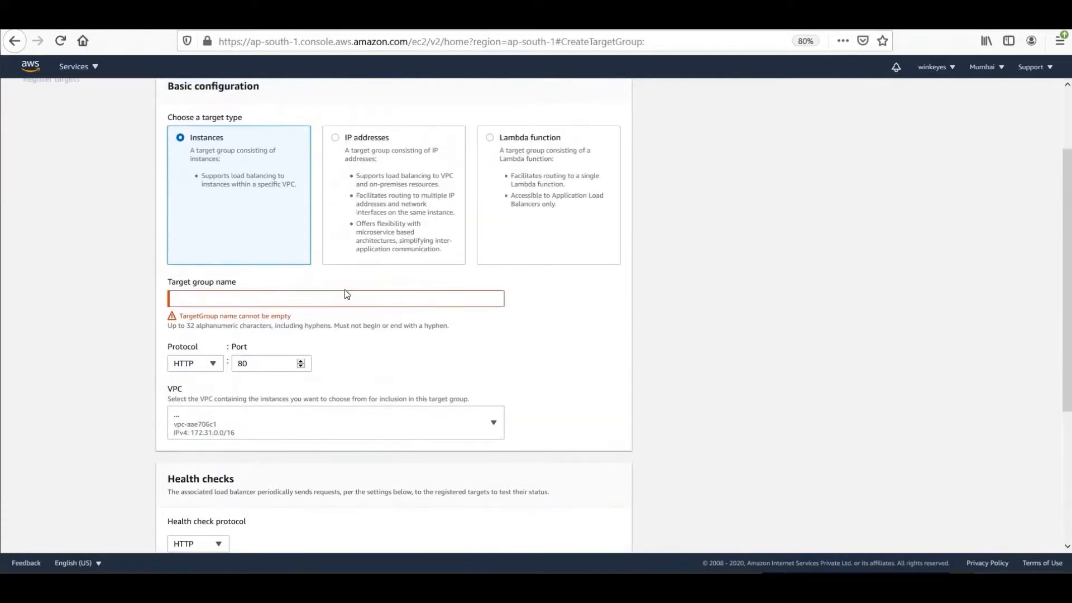
pyautogui.click(345, 294)
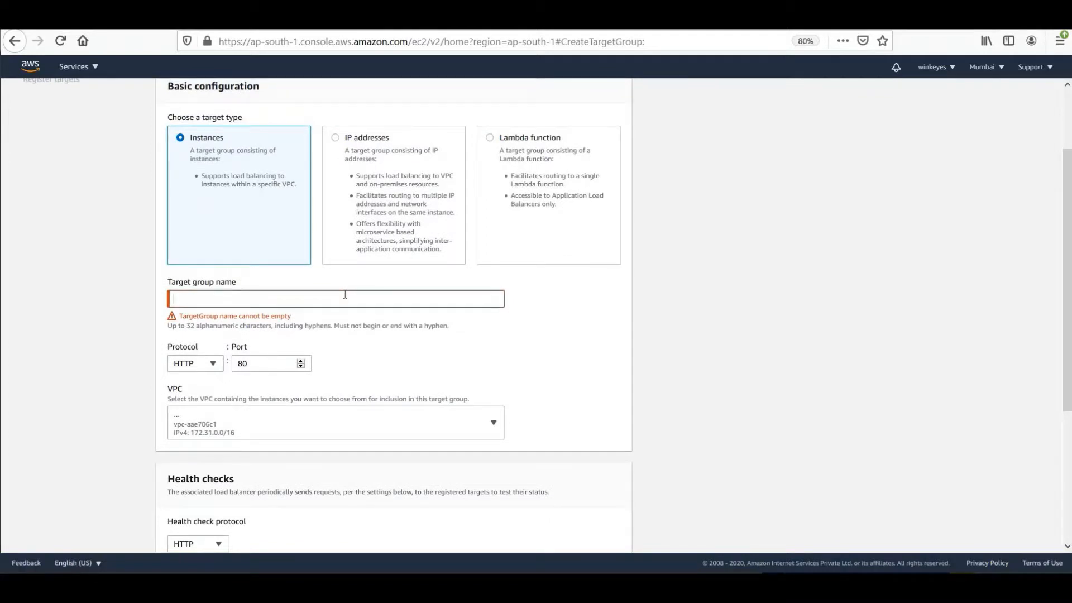
pyautogui.write('Instan')
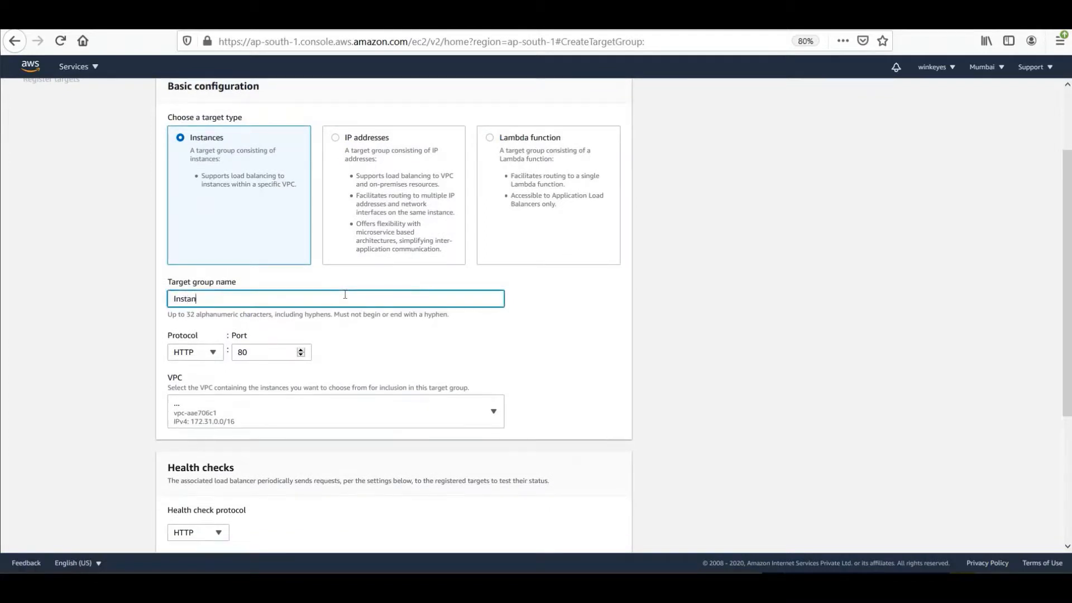
pyautogui.write('ceTr')
pyautogui.press('BackSpace')
pyautogui.write('G')
pyautogui.click(472, 330)
pyautogui.scroll(-4, 472, 330)
pyautogui.click(609, 530)
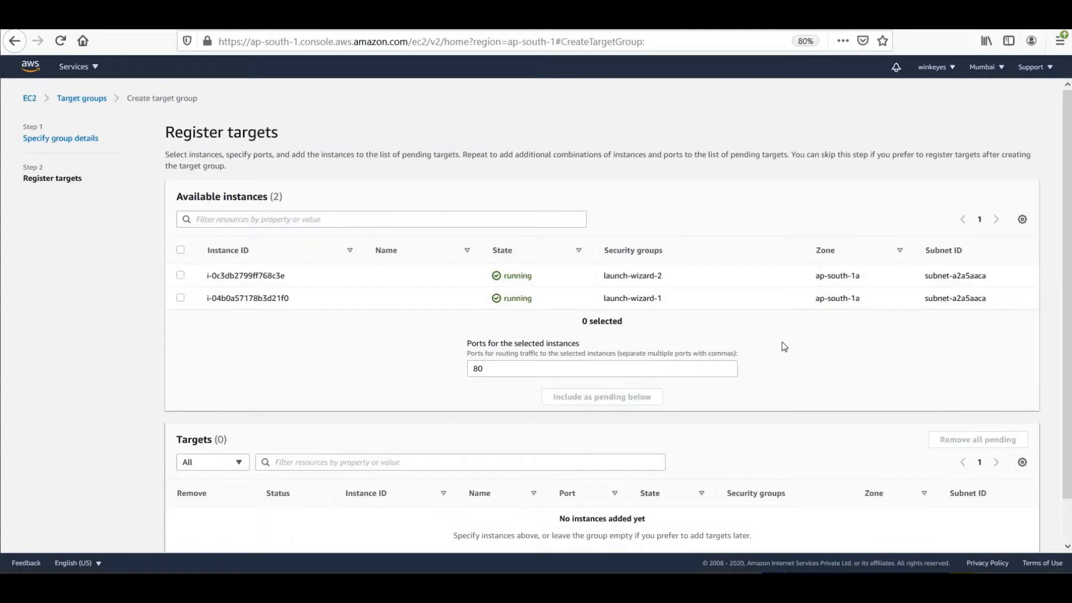
# Add both running instances as pending targets on port 80, create the target group, and clear its selection in the list.
pyautogui.scroll(-2, 784, 346)
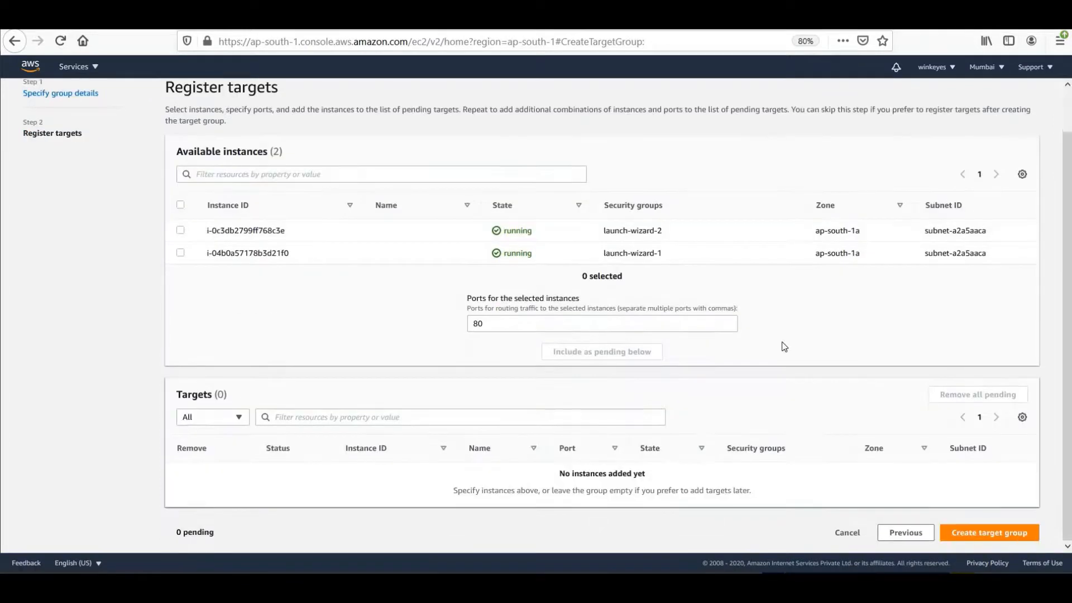
pyautogui.click(180, 230)
pyautogui.click(181, 253)
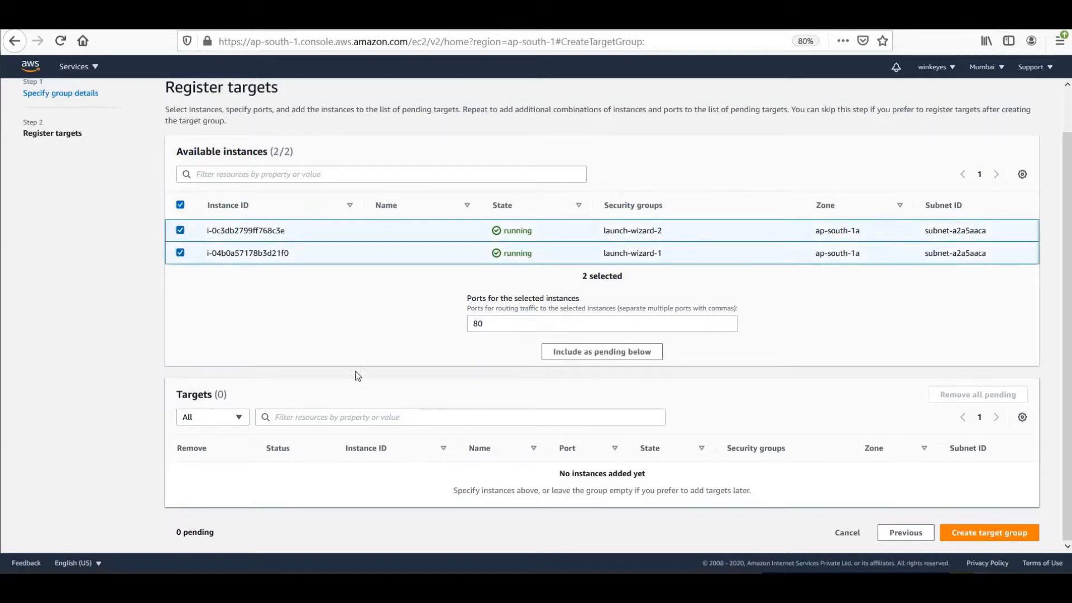
pyautogui.click(604, 353)
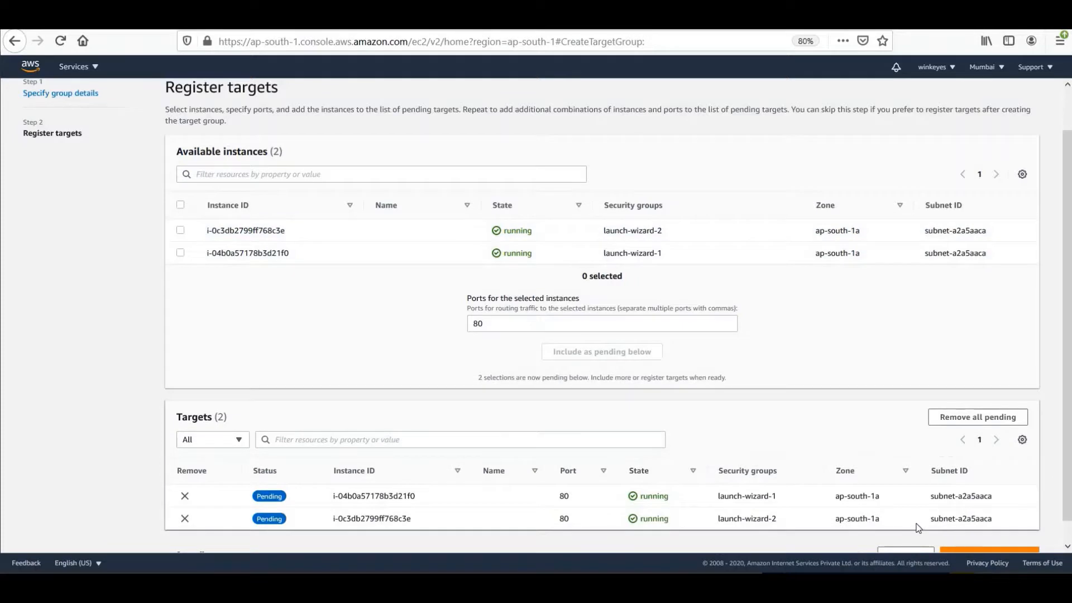
pyautogui.scroll(-1, 918, 528)
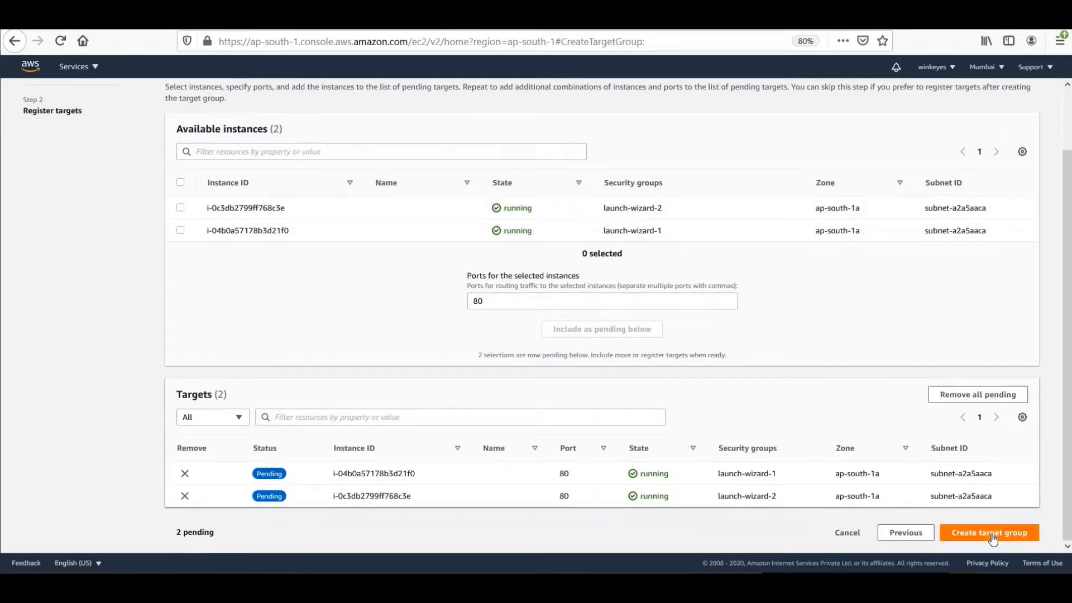
pyautogui.click(991, 533)
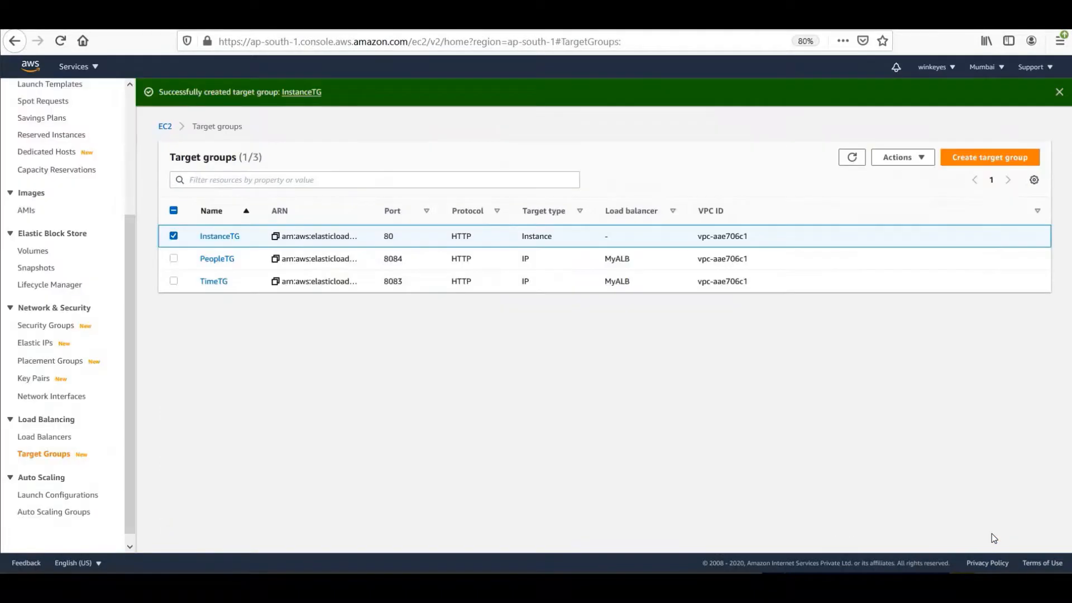
pyautogui.click(185, 238)
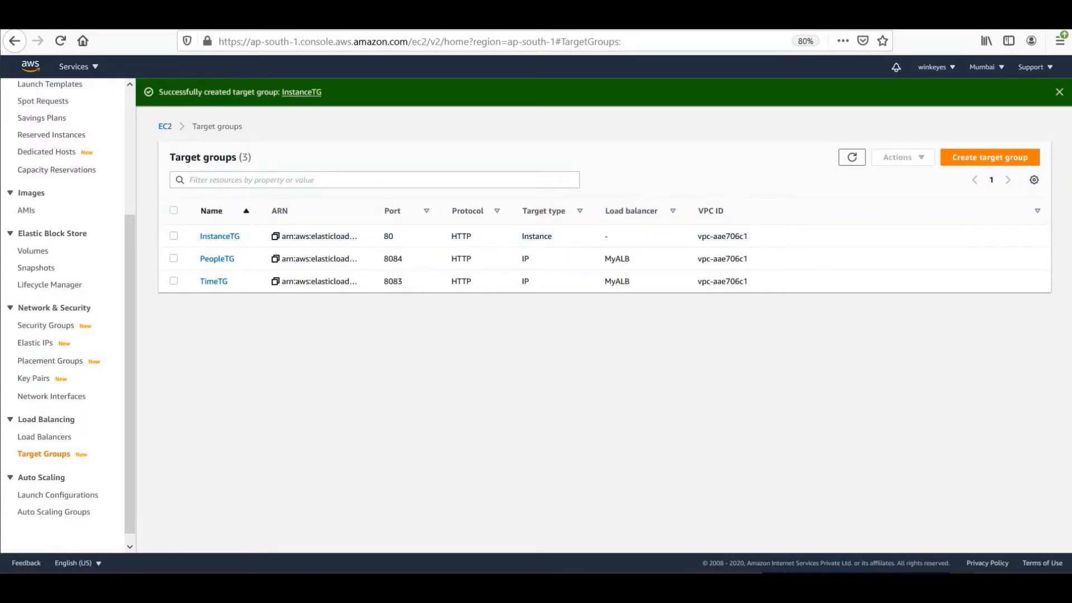
# Open the rules of MyALB's HTTP:80 listener.
pyautogui.click(31, 441)
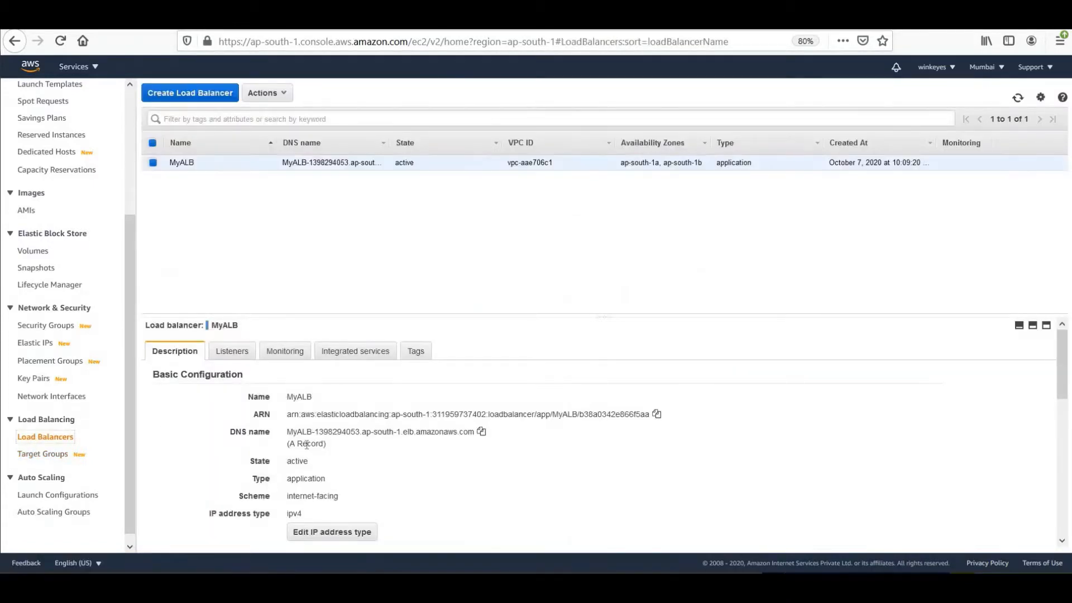
pyautogui.scroll(-5, 306, 444)
pyautogui.scroll(5, 225, 337)
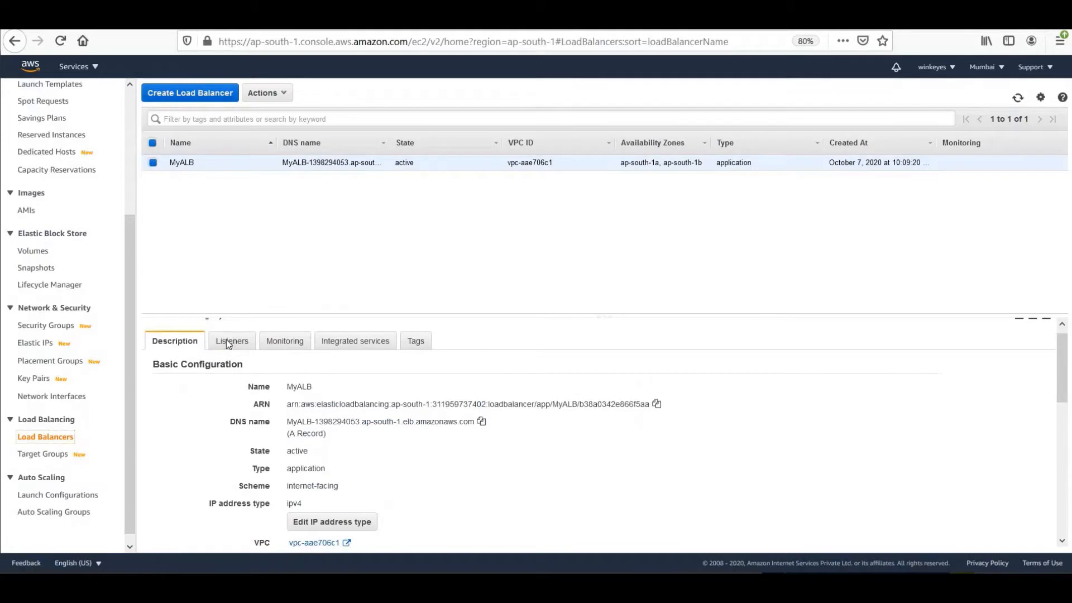
pyautogui.click(228, 342)
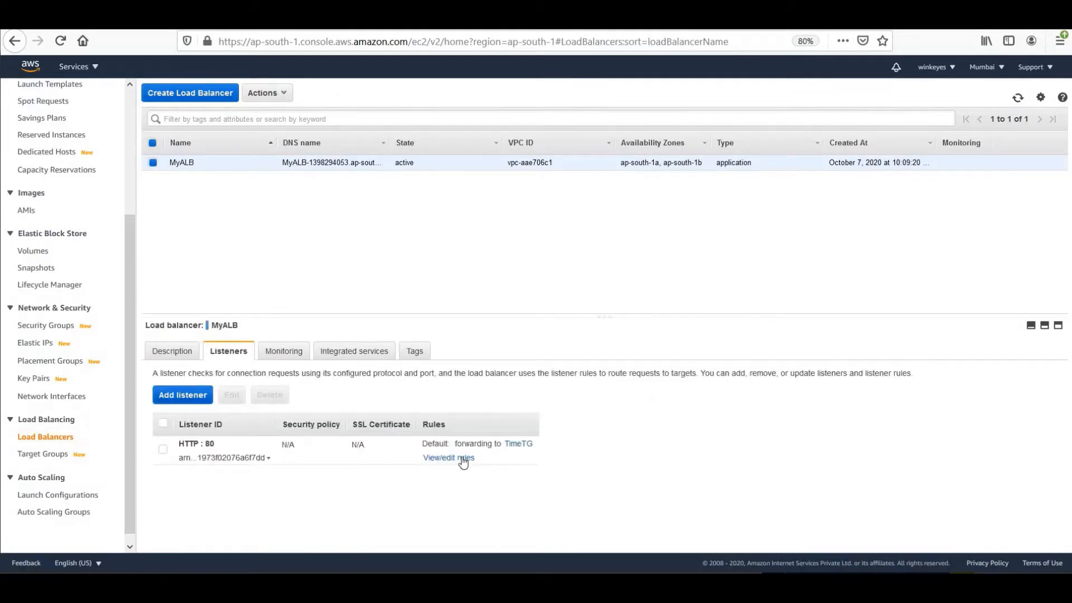
pyautogui.click(461, 457)
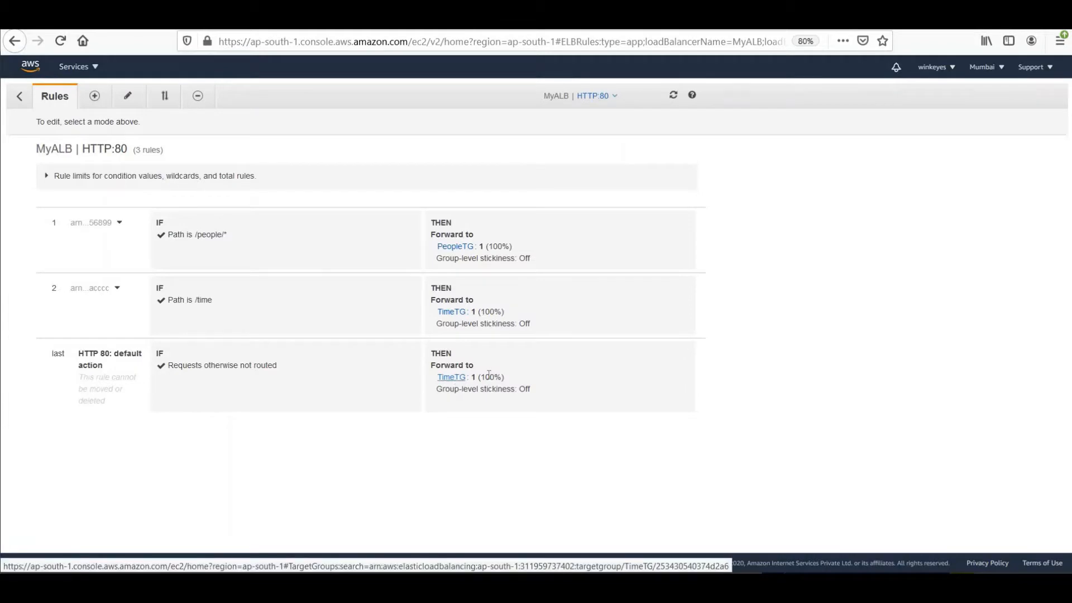
# Replace the default rule's forward action with one forwarding to the InstanceTG target group, and save the updated rule.
pyautogui.click(126, 98)
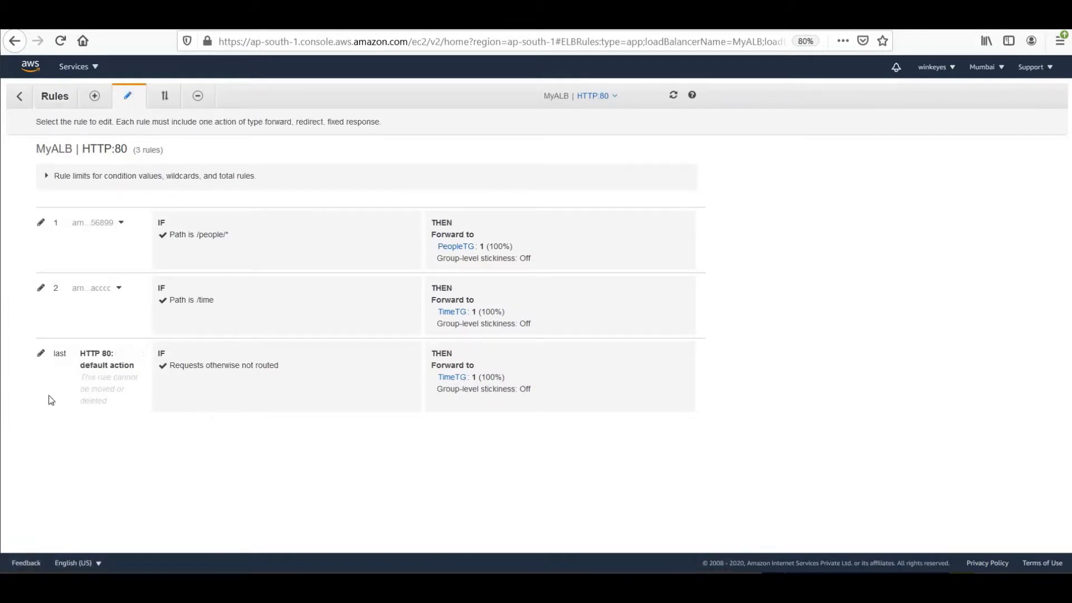
pyautogui.click(40, 354)
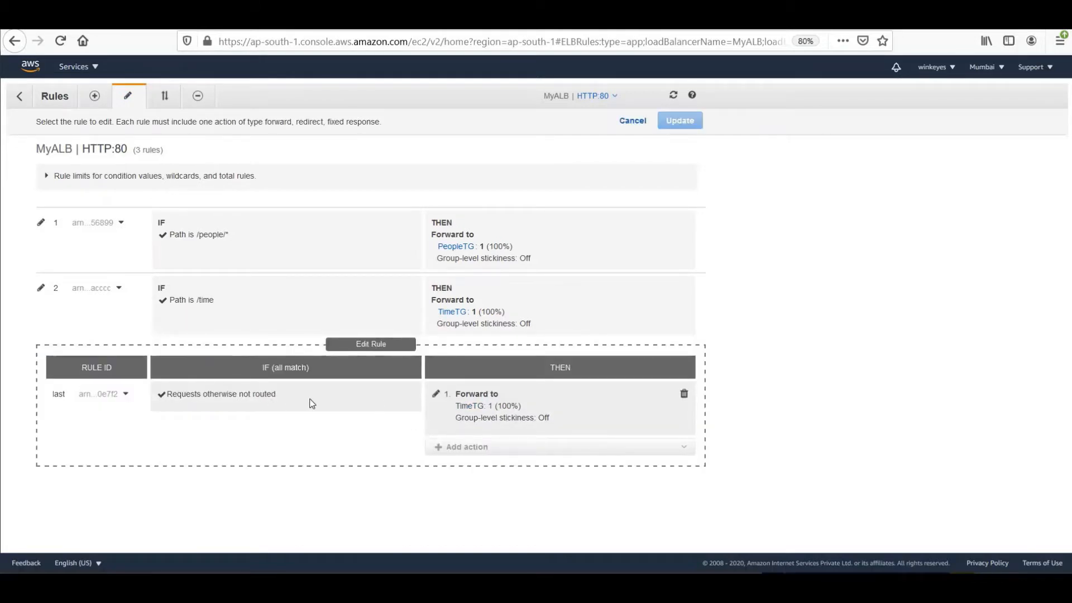
pyautogui.click(684, 397)
pyautogui.click(660, 394)
pyautogui.click(657, 408)
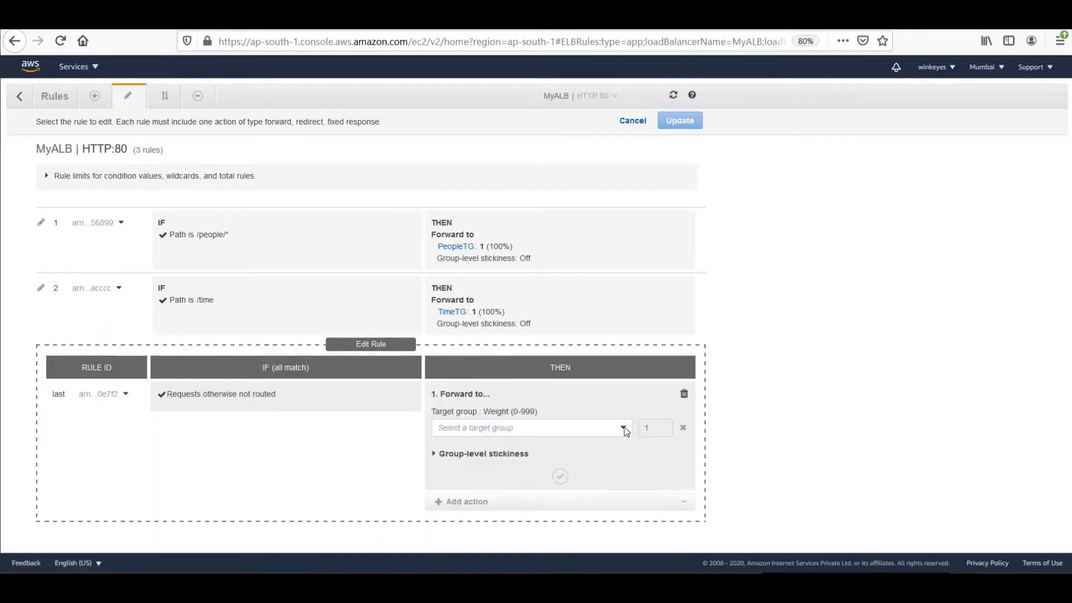
pyautogui.click(623, 428)
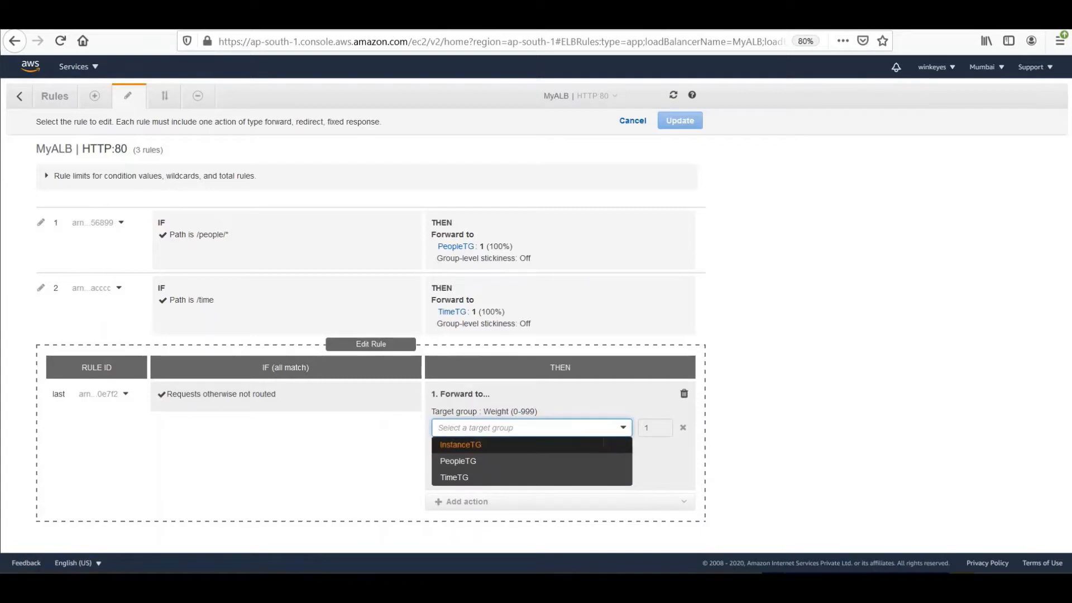
pyautogui.click(604, 446)
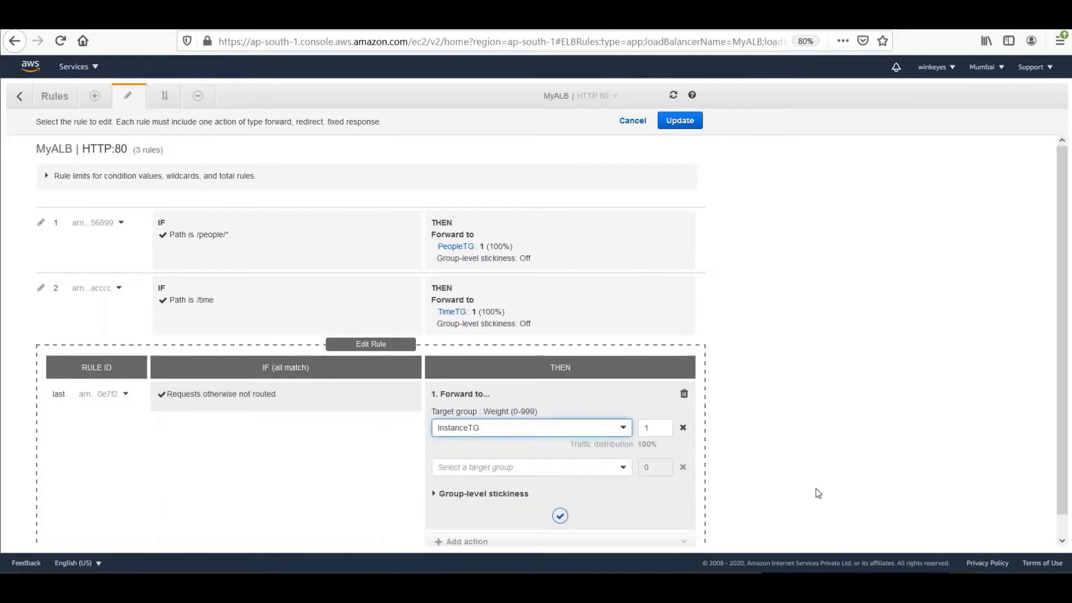
pyautogui.scroll(-1, 642, 503)
pyautogui.click(559, 494)
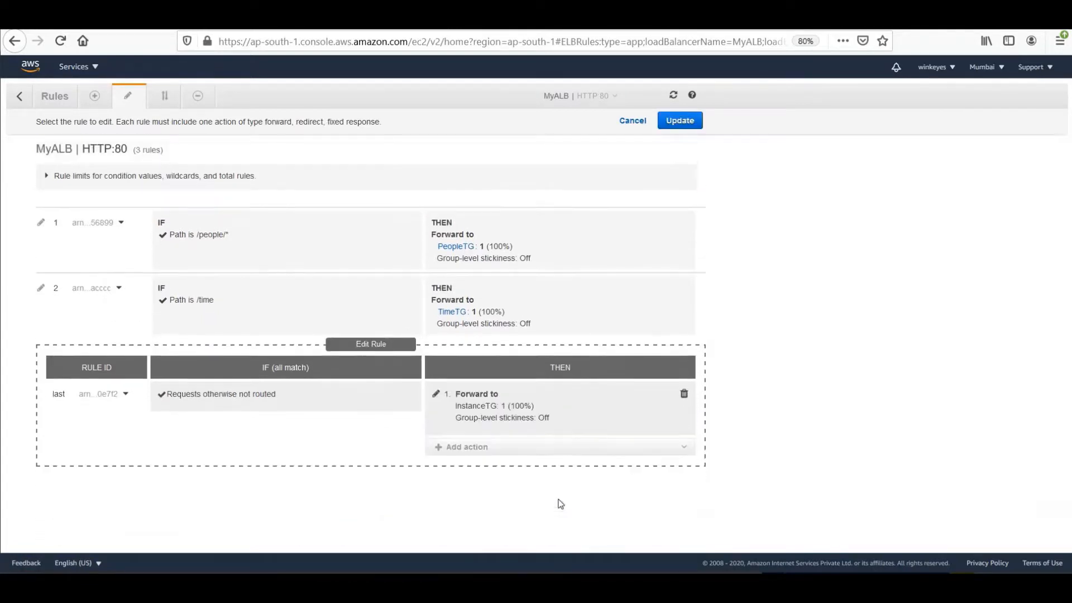
pyautogui.click(682, 124)
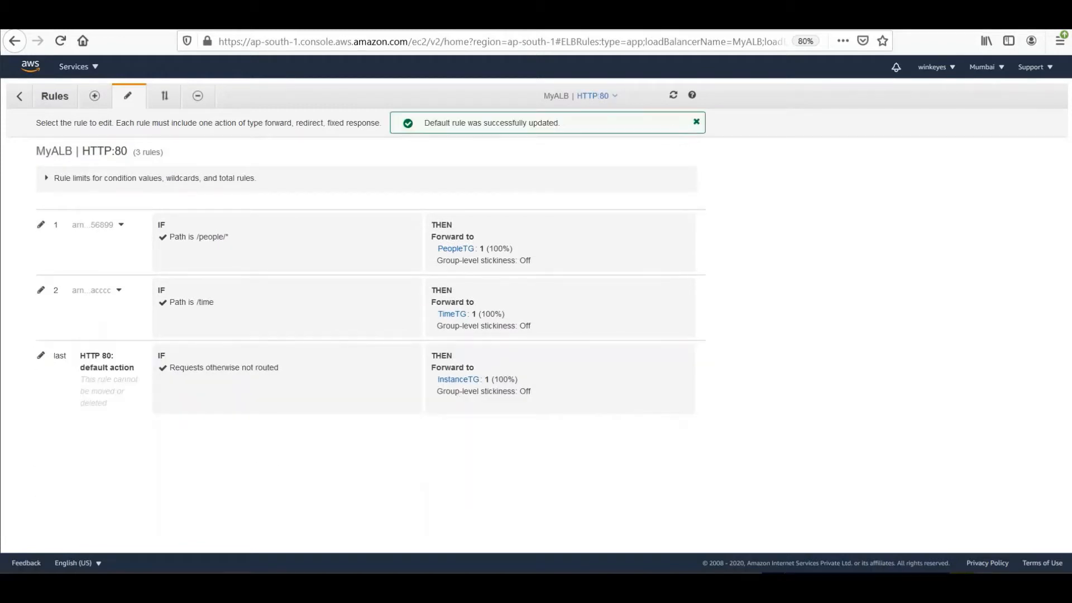
# Copy MyALB's DNS name from its description and open that address in a new browser tab.
pyautogui.click(19, 96)
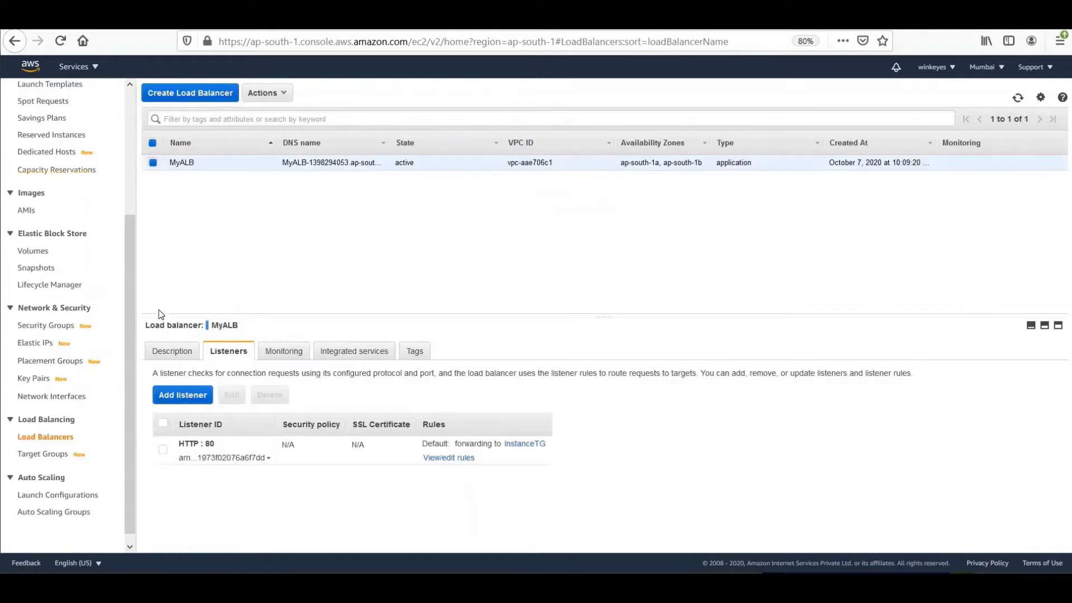
pyautogui.click(168, 352)
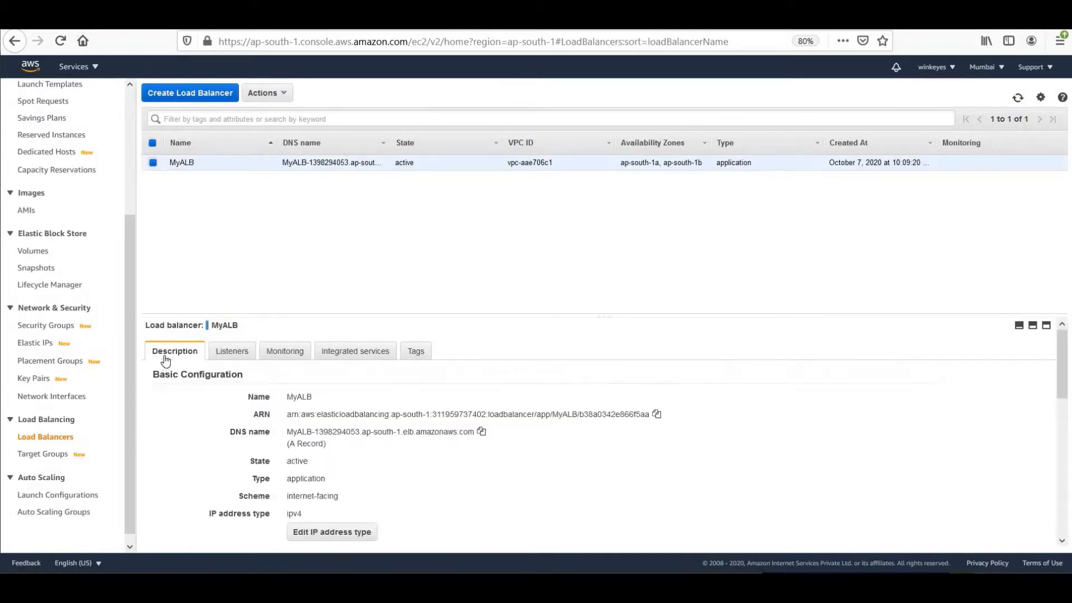
pyautogui.click(481, 432)
pyautogui.hotkey('ctrl', 't')
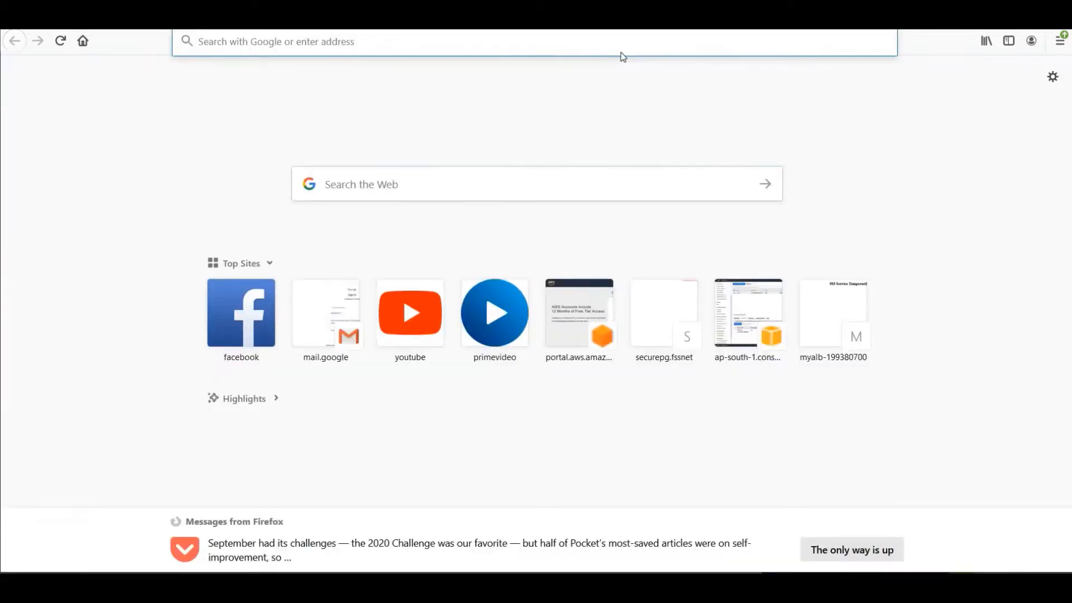
pyautogui.hotkey('ctrl', 'v')
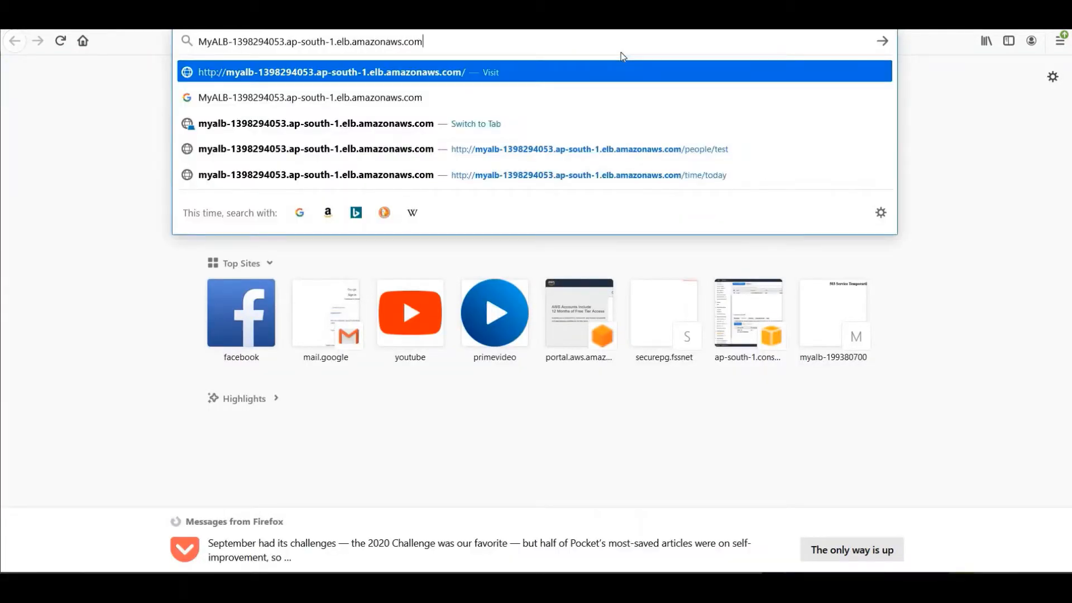
pyautogui.press('Return')
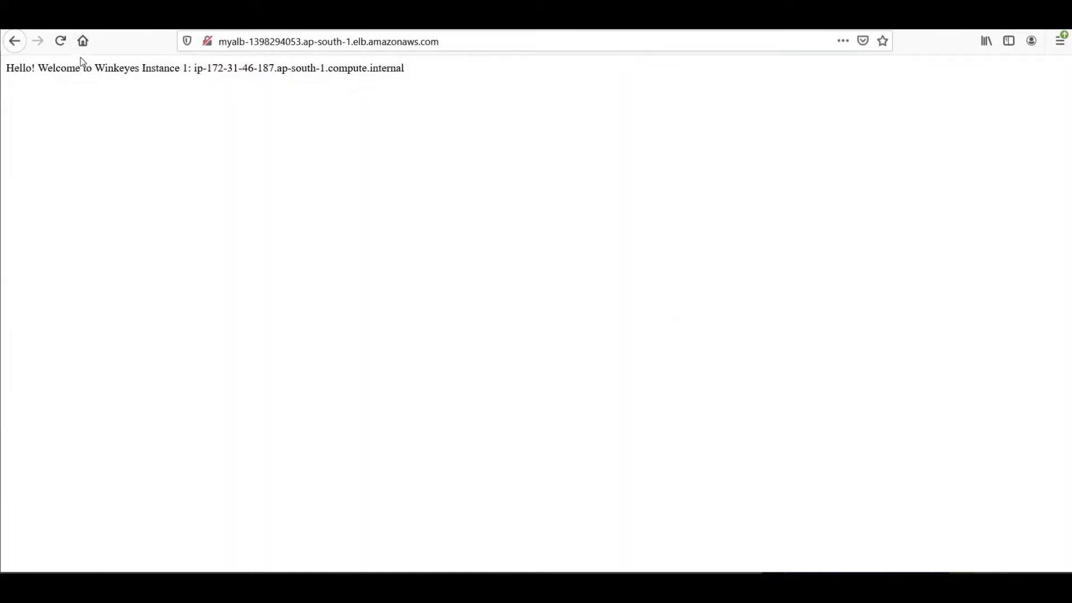
# Reload the load balancer's root page several times to check which instance answers each request.
pyautogui.click(61, 47)
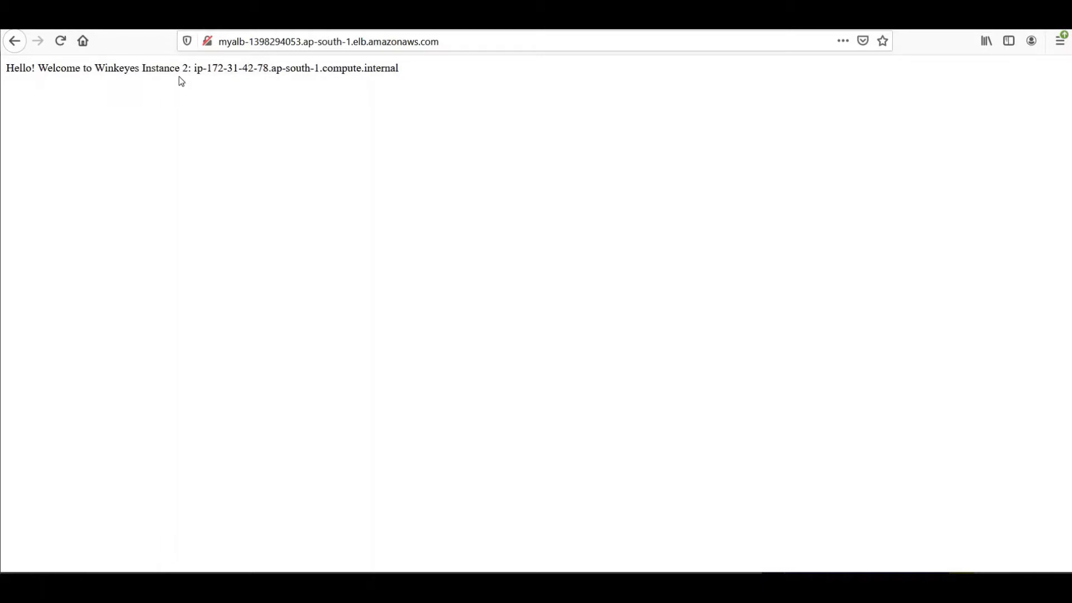
pyautogui.click(63, 44)
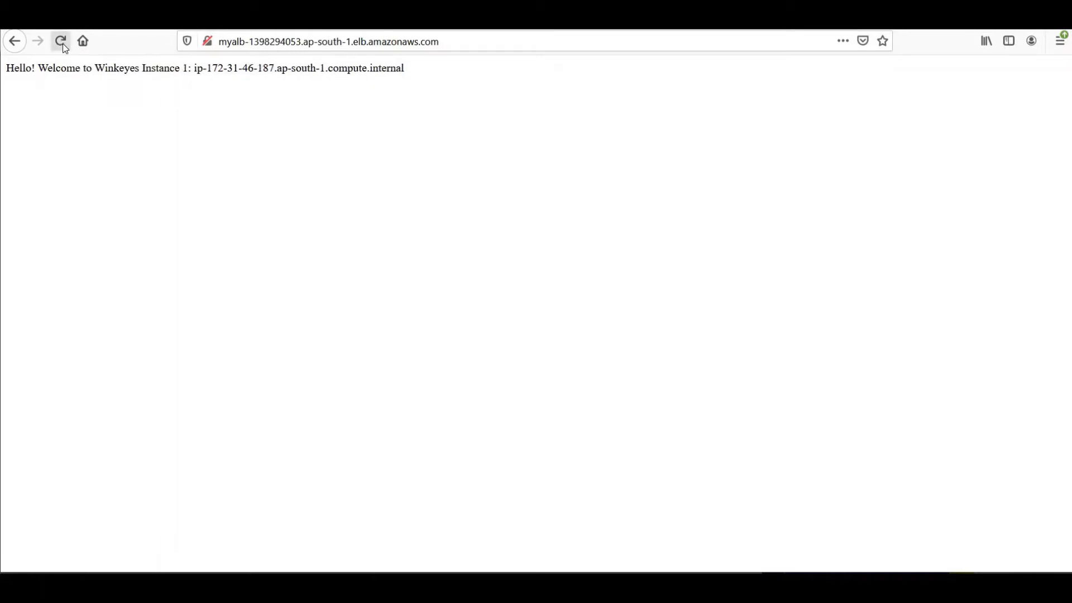
pyautogui.click(63, 48)
pyautogui.click(62, 44)
pyautogui.click(62, 44)
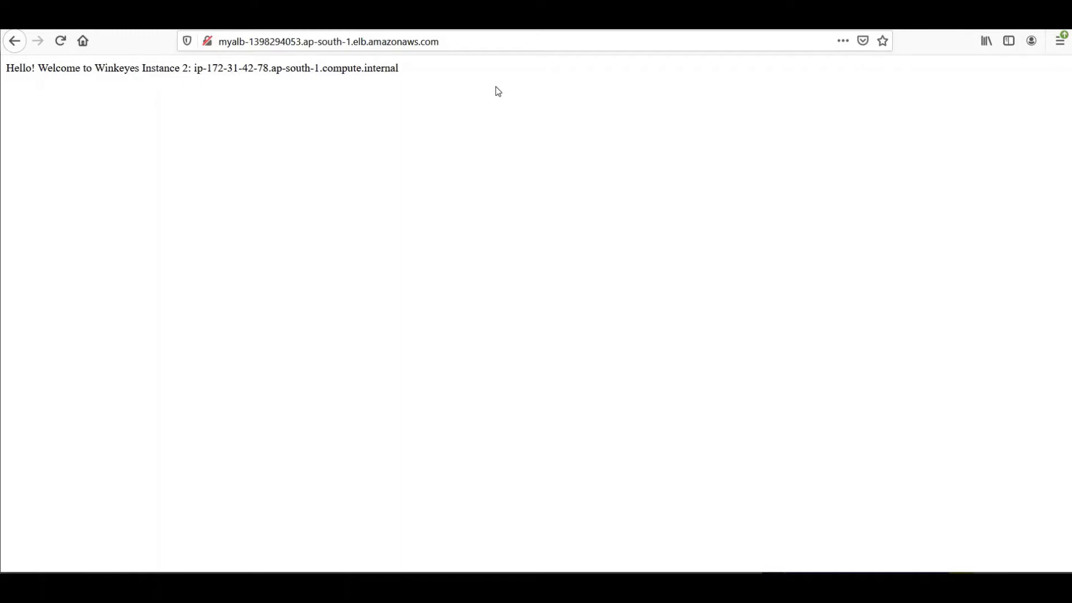
# Request the path /people/test on the load balancer's address to test the People service route.
pyautogui.click(474, 39)
pyautogui.click(476, 40)
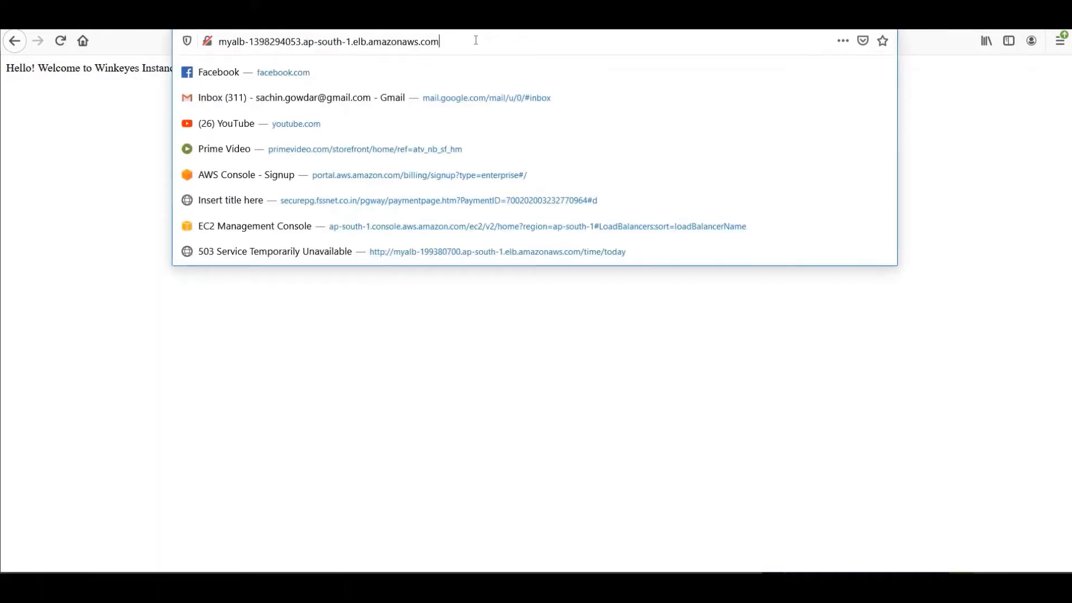
pyautogui.write('/peop')
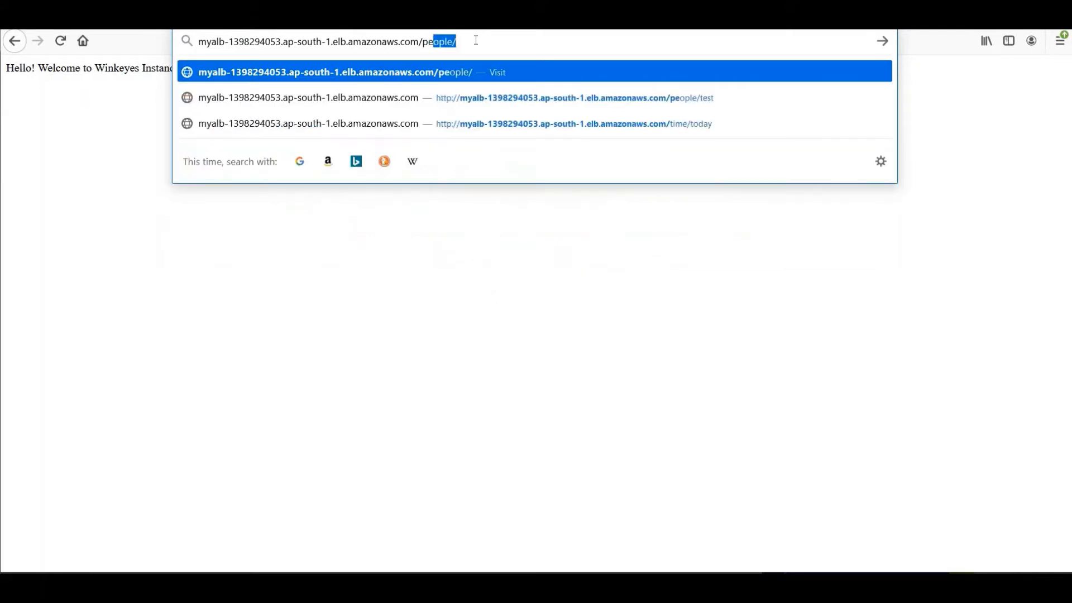
pyautogui.write('le')
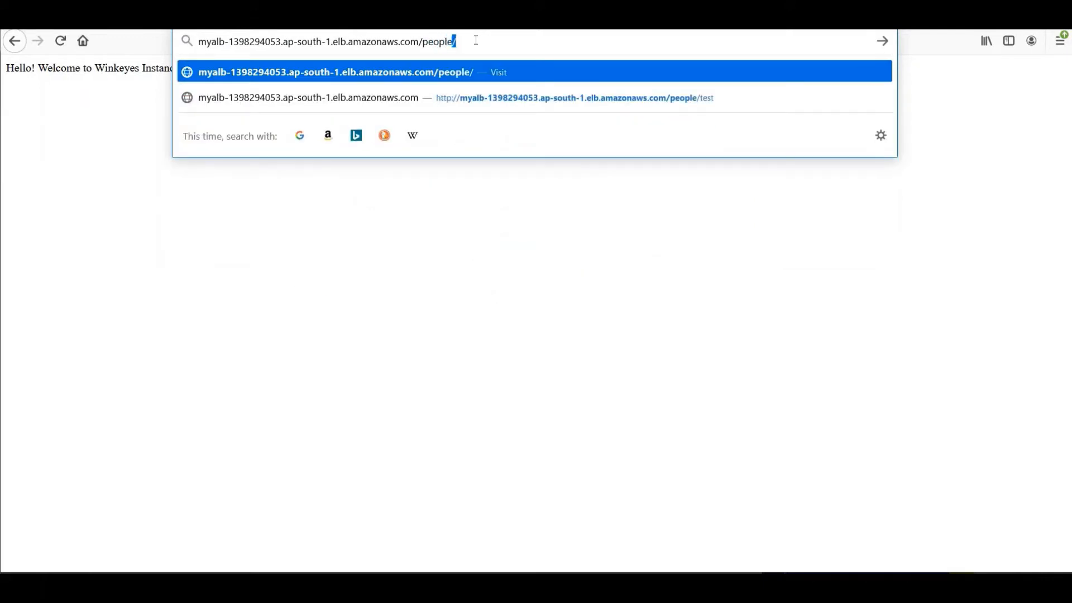
pyautogui.write('/test')
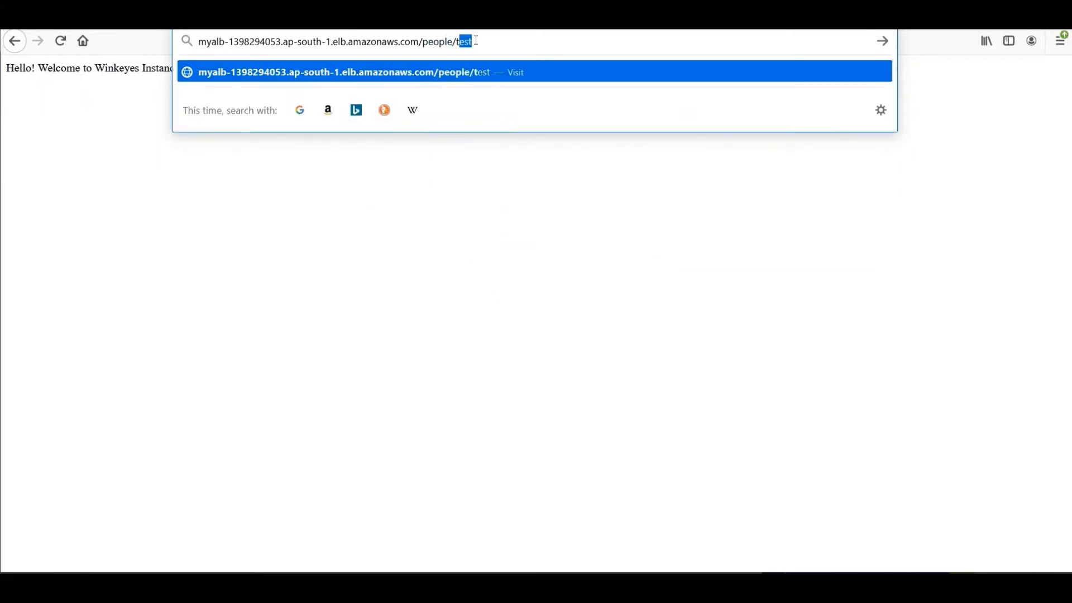
pyautogui.press('Return')
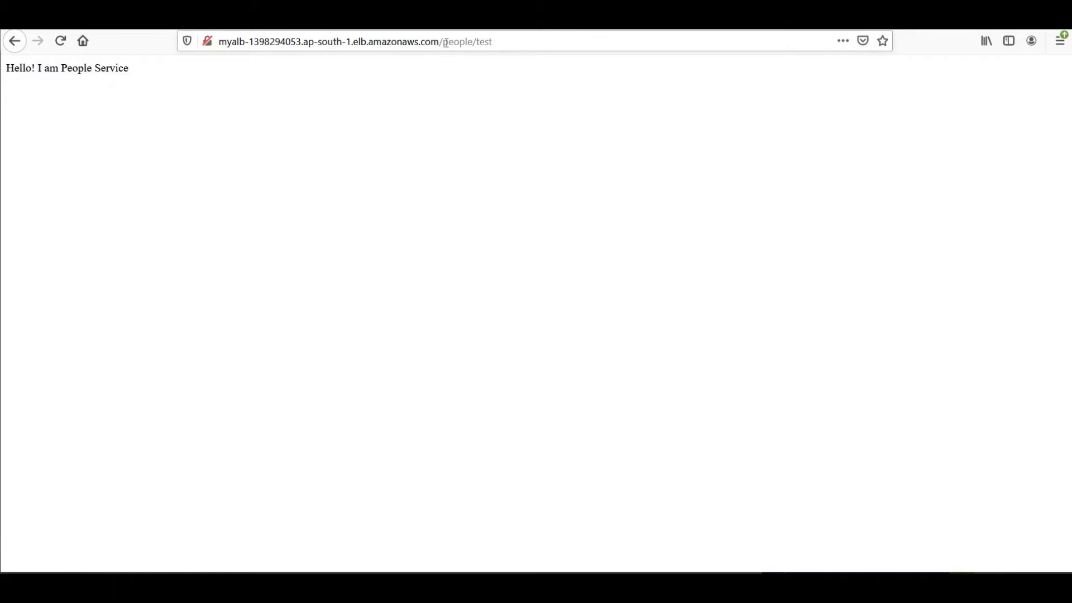
# Request the path /time/today on the load balancer's address, and send the same request again.
pyautogui.moveTo(444, 43); pyautogui.dragTo(496, 41)
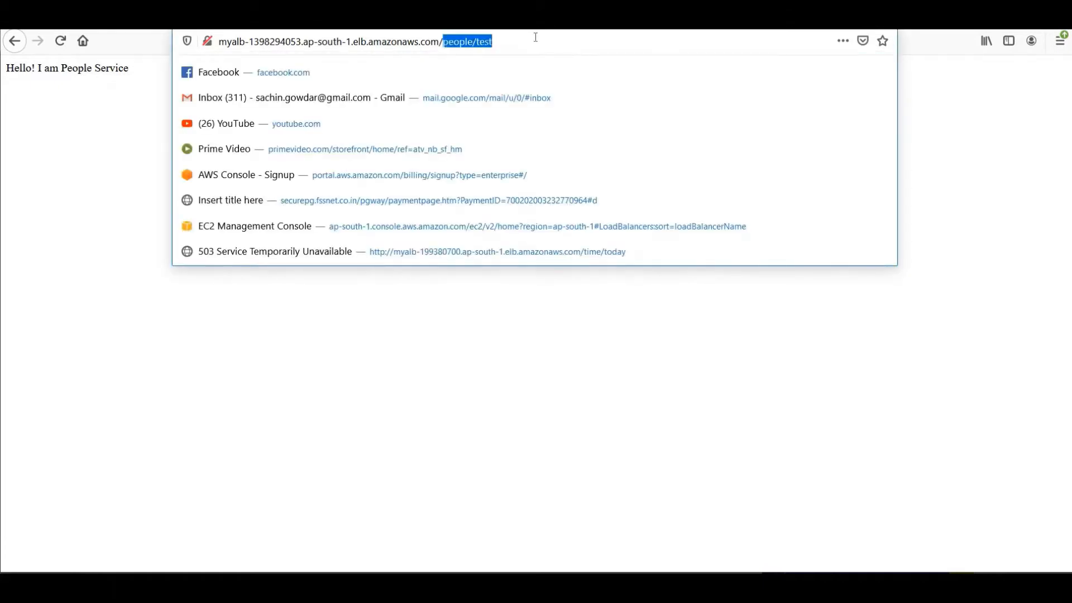
pyautogui.press('BackSpace')
pyautogui.write('time')
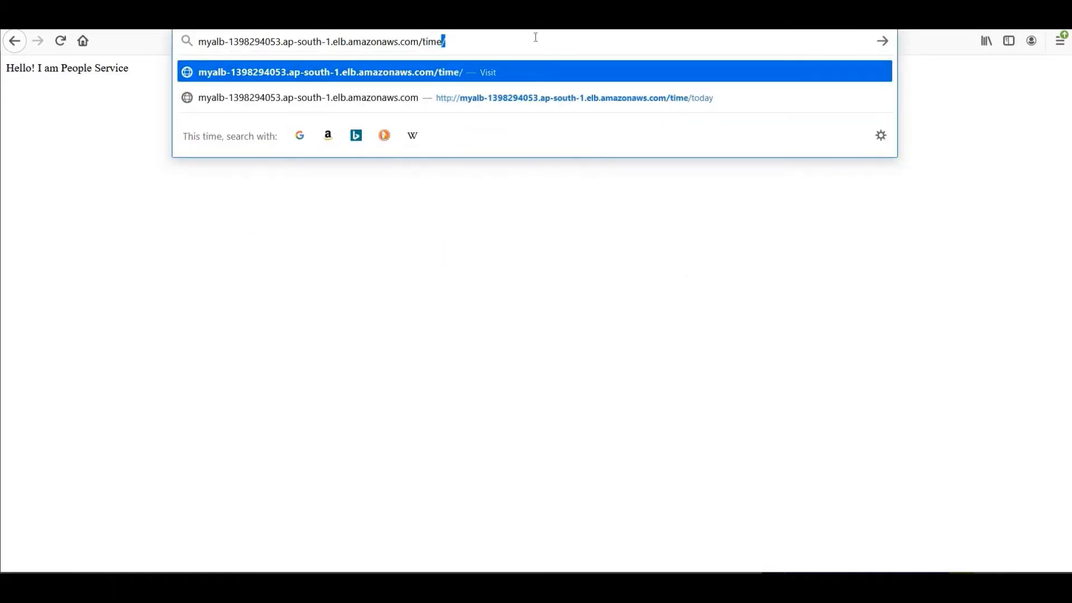
pyautogui.write('/today')
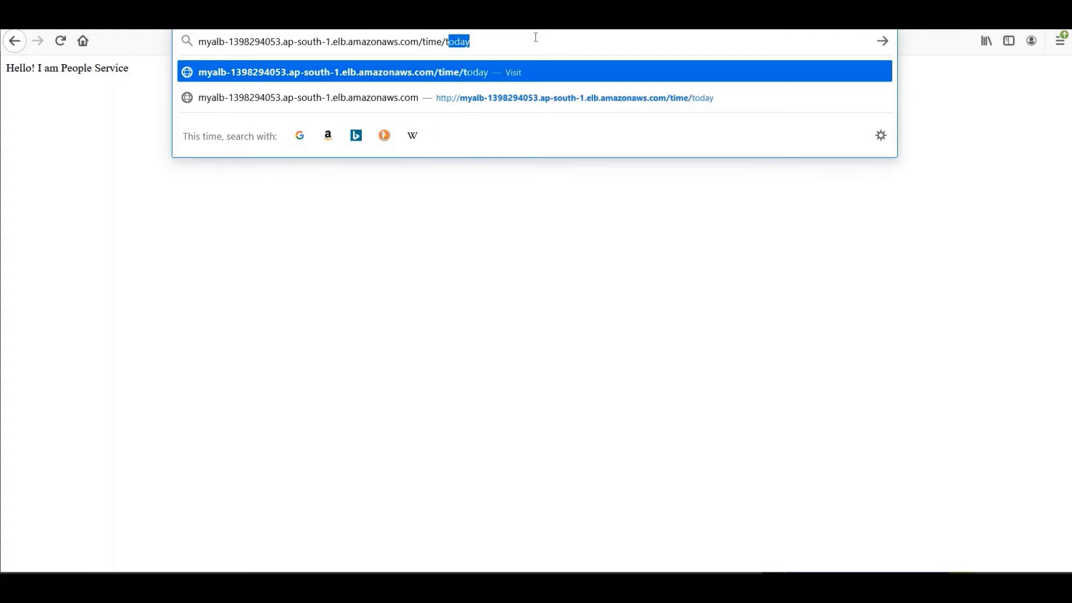
pyautogui.press('Return')
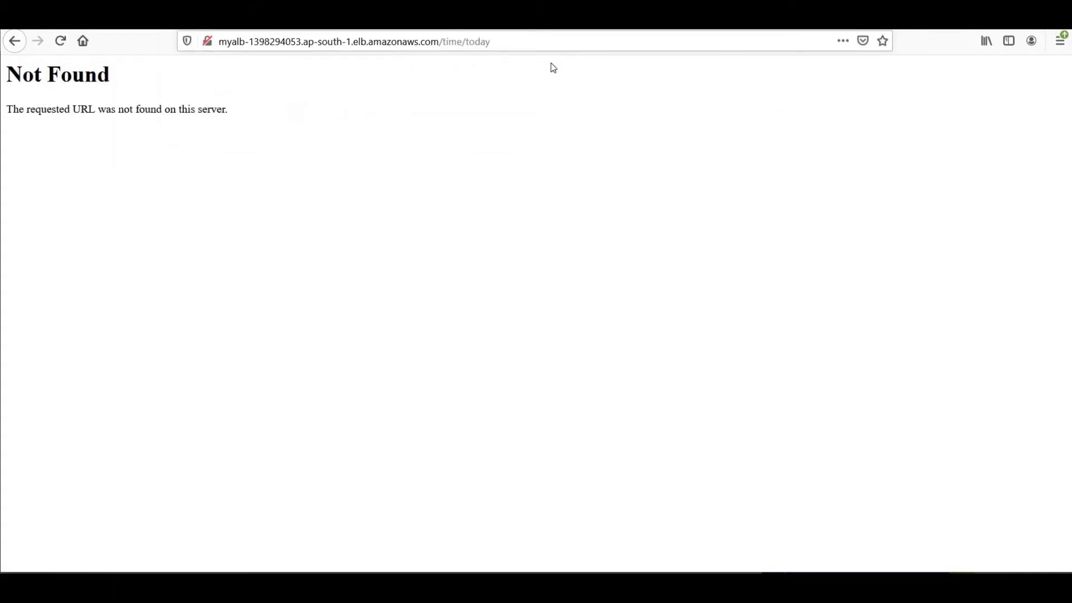
pyautogui.click(510, 42)
pyautogui.click(512, 41)
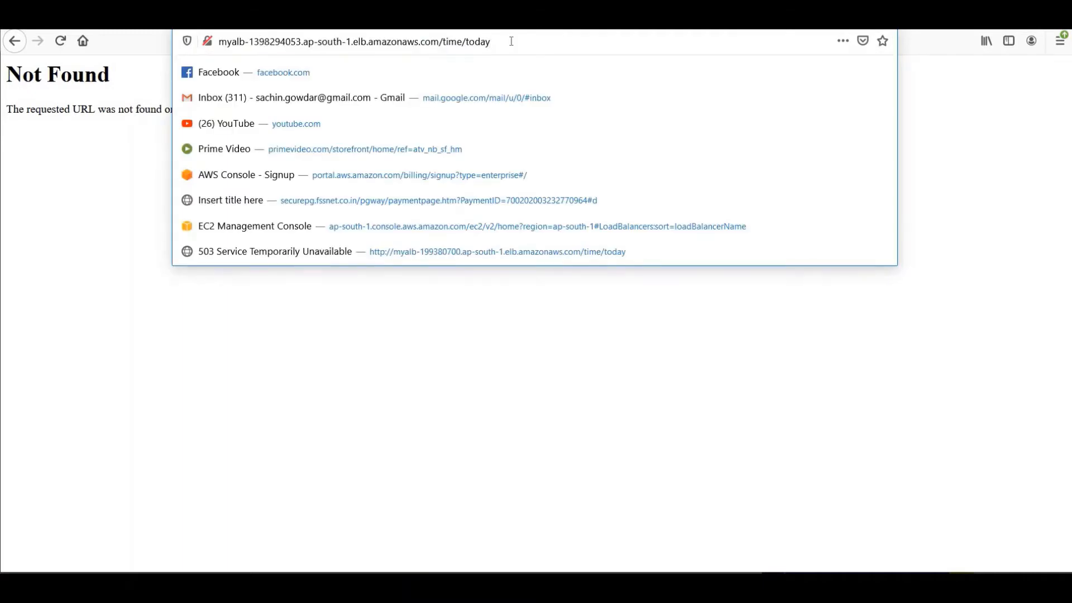
pyautogui.press('Return')
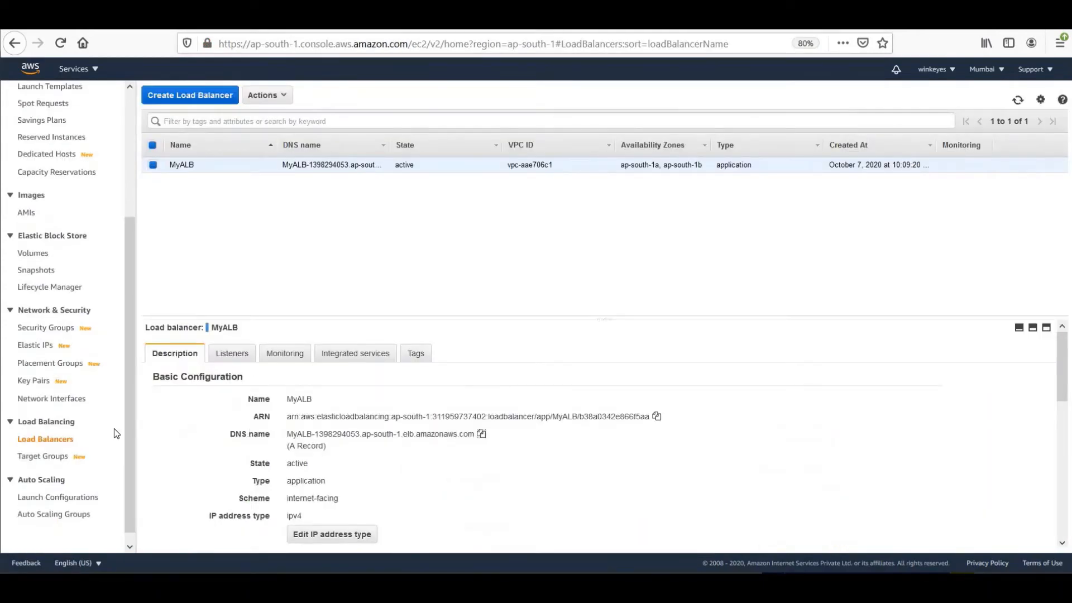
# Open the TimeTG target group and examine its health check settings and the status of its registered targets.
pyautogui.click(49, 457)
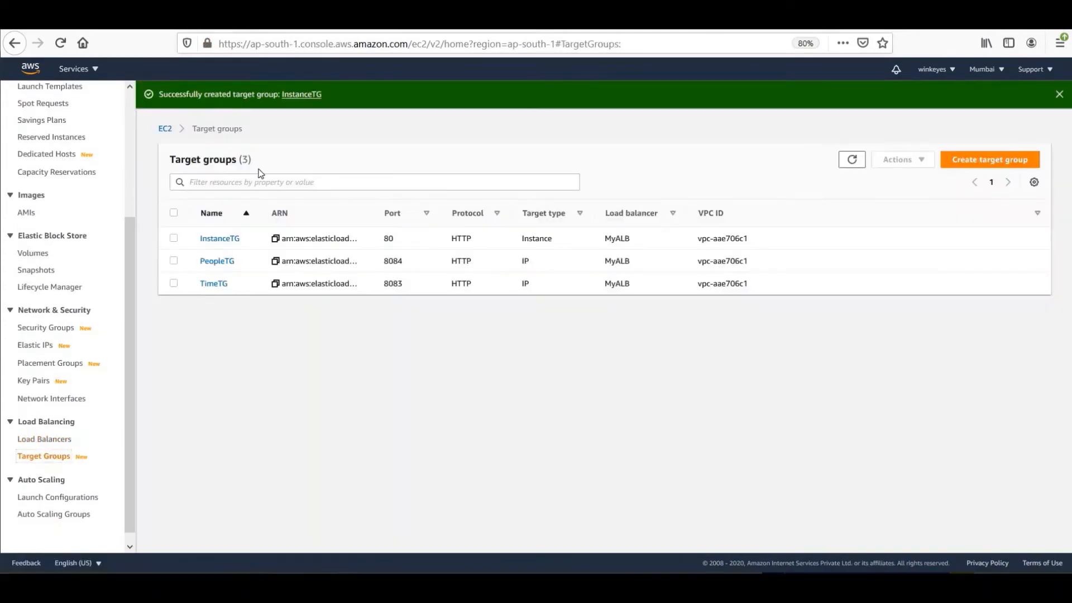
pyautogui.click(221, 286)
pyautogui.scroll(-3, 464, 417)
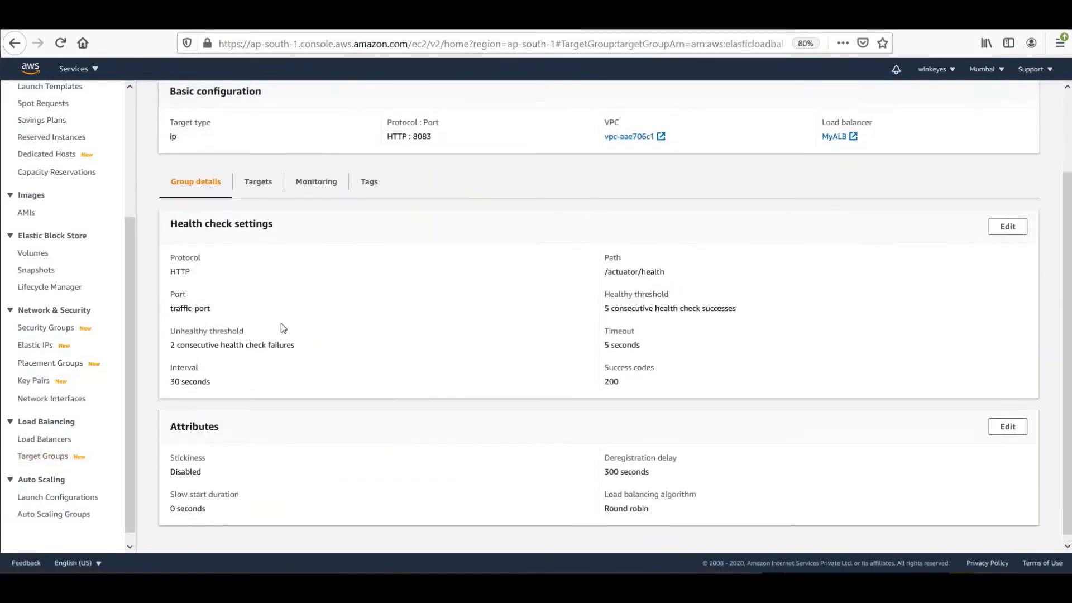
pyautogui.scroll(3, 280, 323)
pyautogui.click(258, 277)
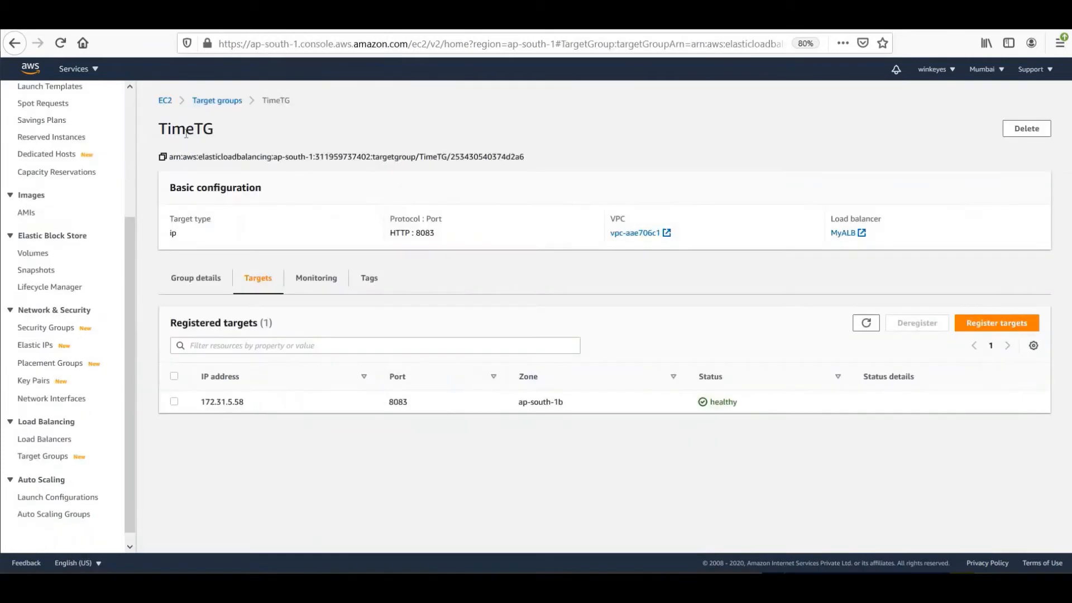
# Open the routing rules of MyALB's HTTP:80 listener to check the path condition that forwards to TimeTG.
pyautogui.click(46, 440)
pyautogui.click(239, 357)
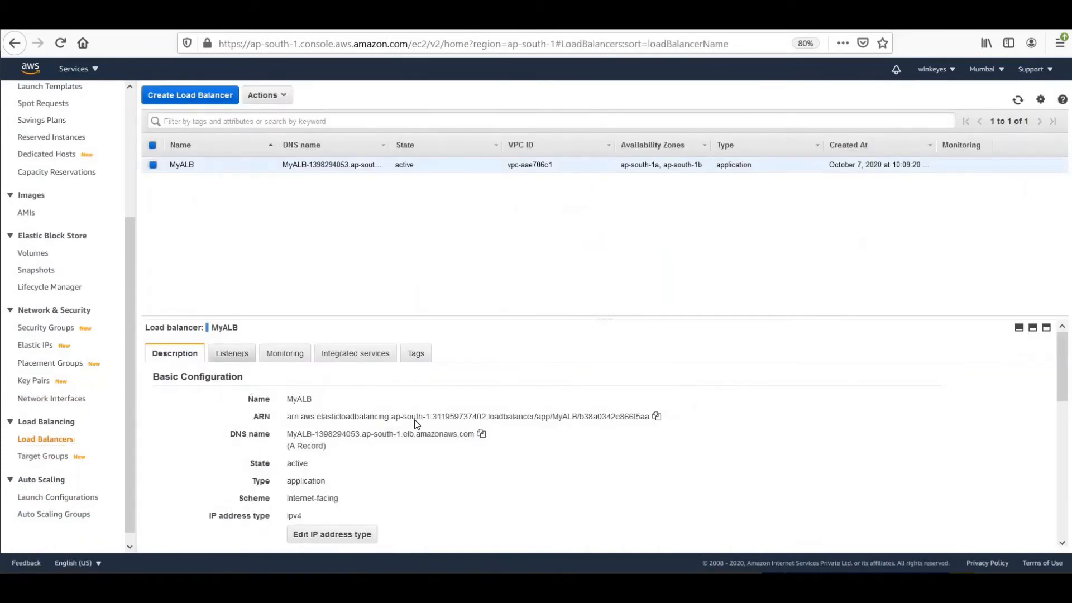
pyautogui.click(467, 461)
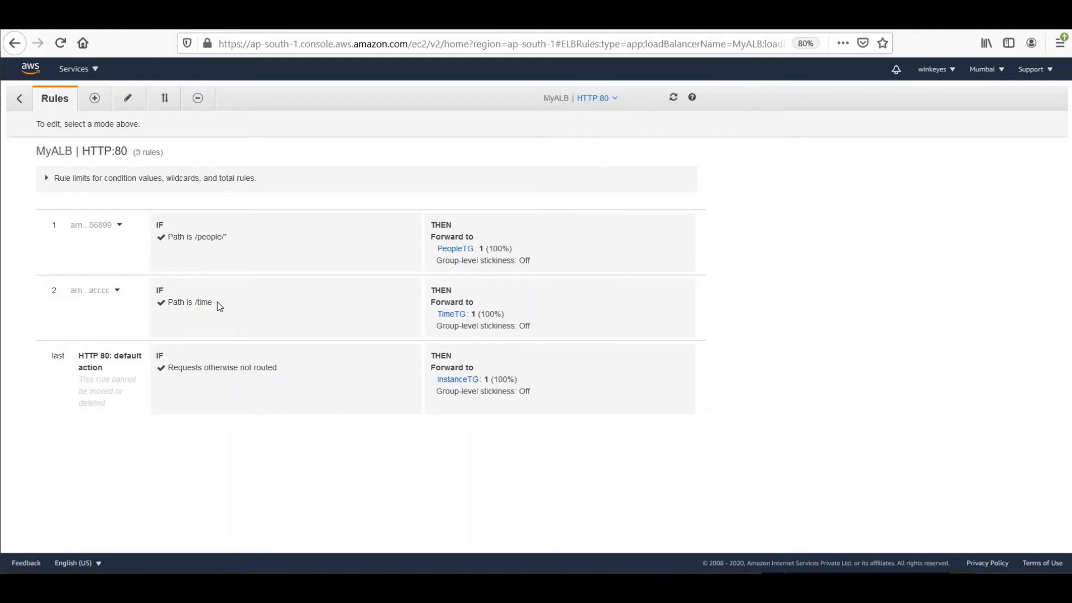
# Change the path condition of the TimeTG forwarding rule to /time/* and update the rule.
pyautogui.click(128, 99)
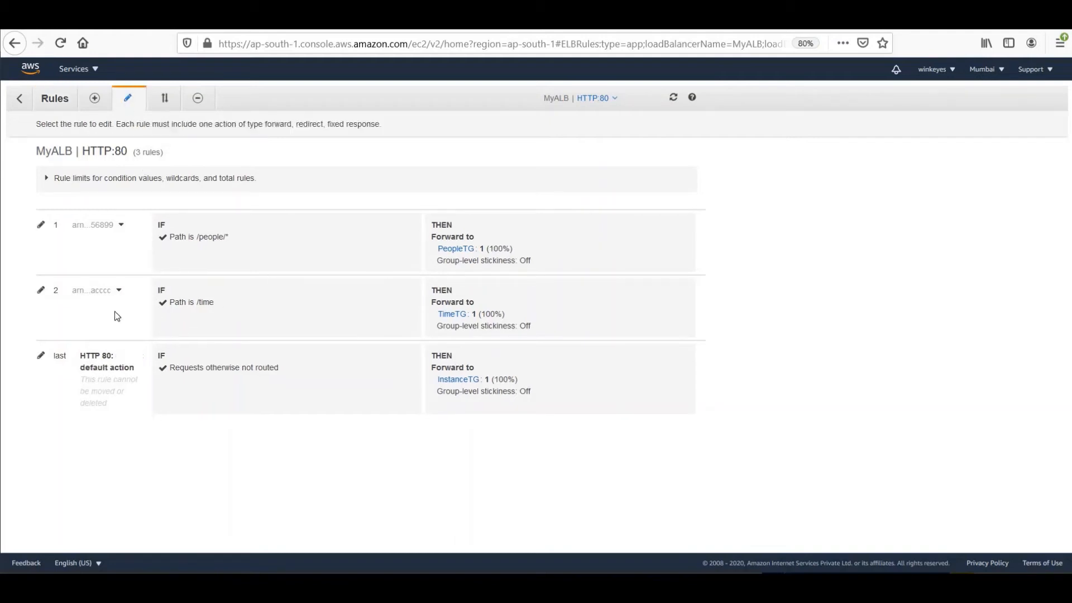
pyautogui.click(42, 291)
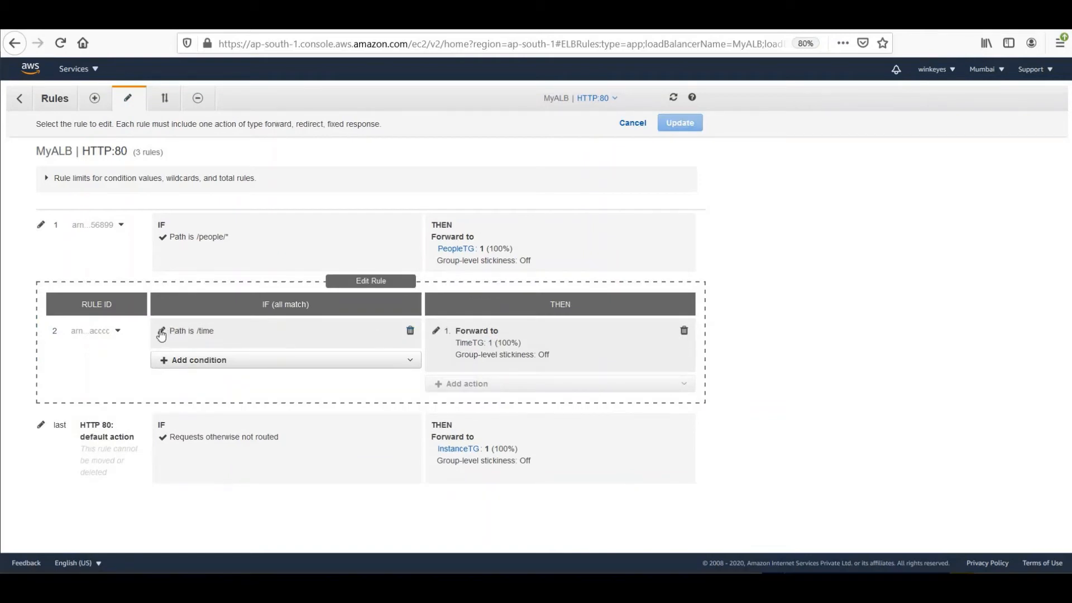
pyautogui.click(224, 345)
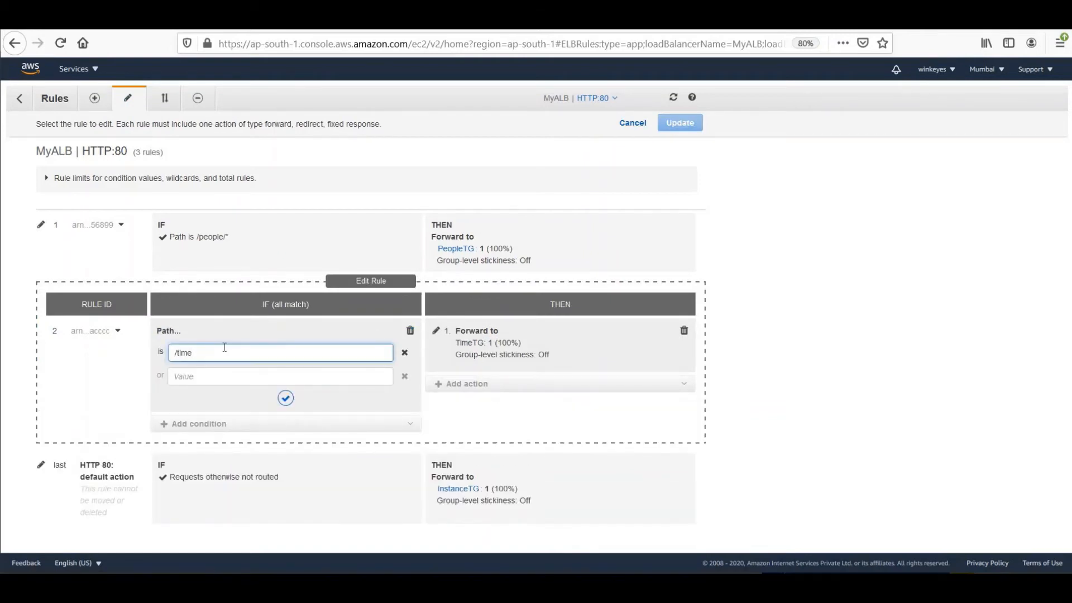
pyautogui.write('/')
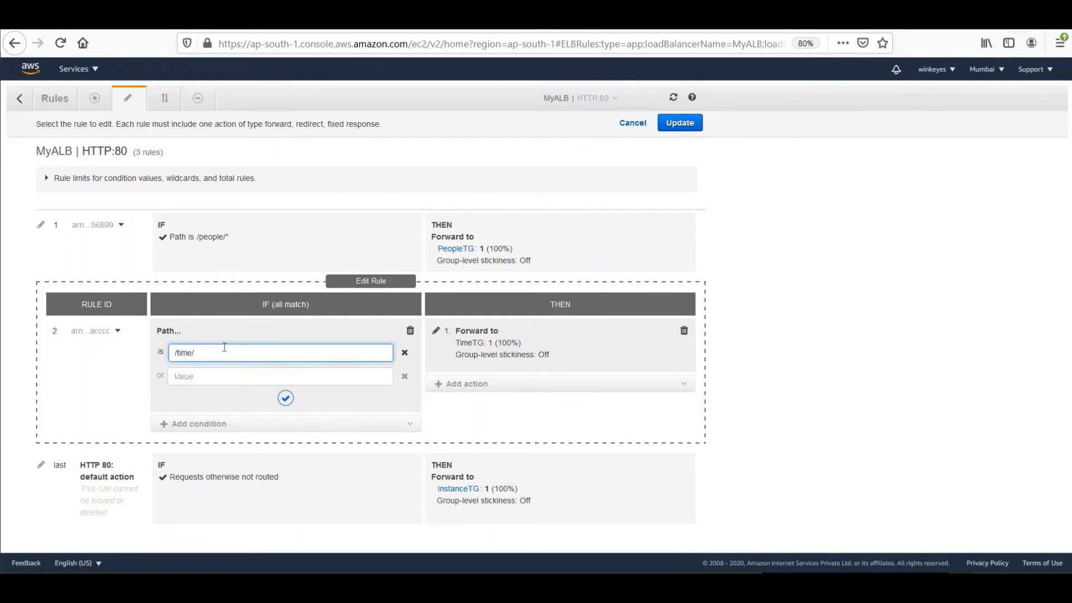
pyautogui.write('*')
pyautogui.click(681, 128)
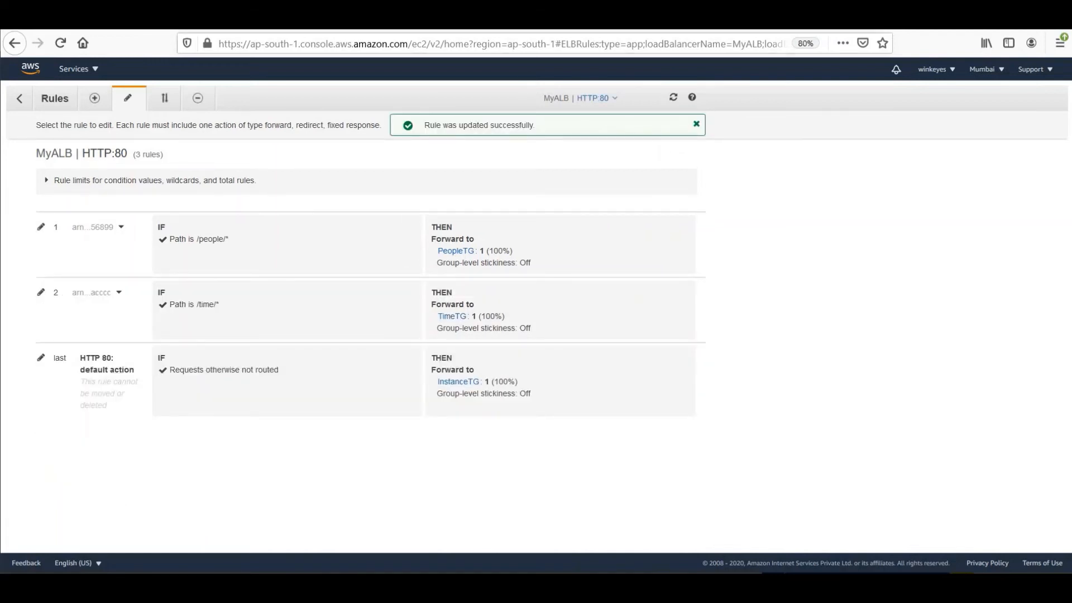
# Reload the load balancer's /time/today page, and request the path /time/today again to test the Time service route.
pyautogui.click(112, 18)
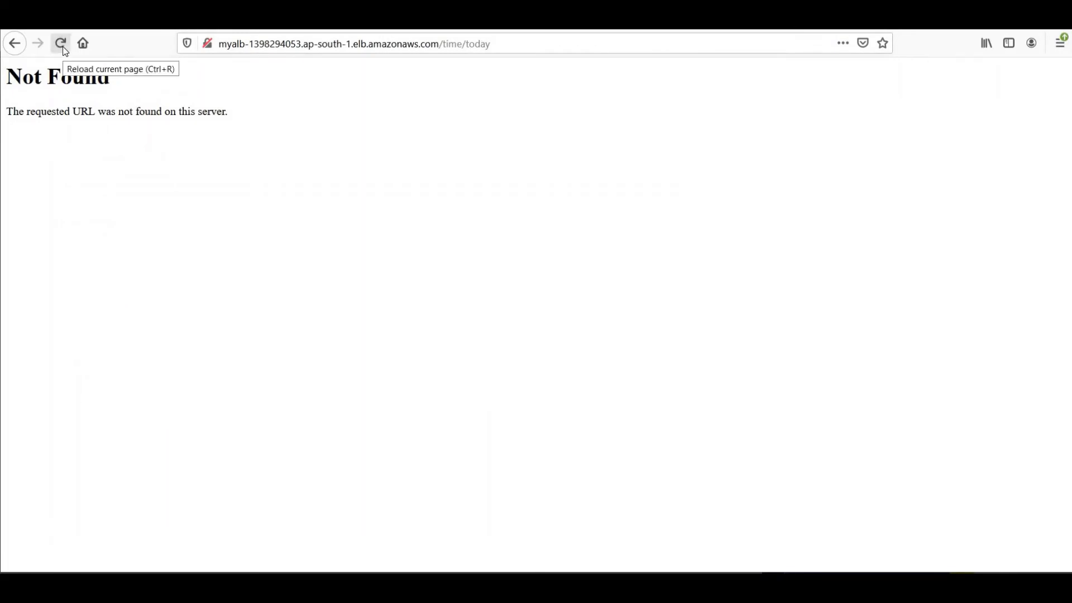
pyautogui.click(66, 50)
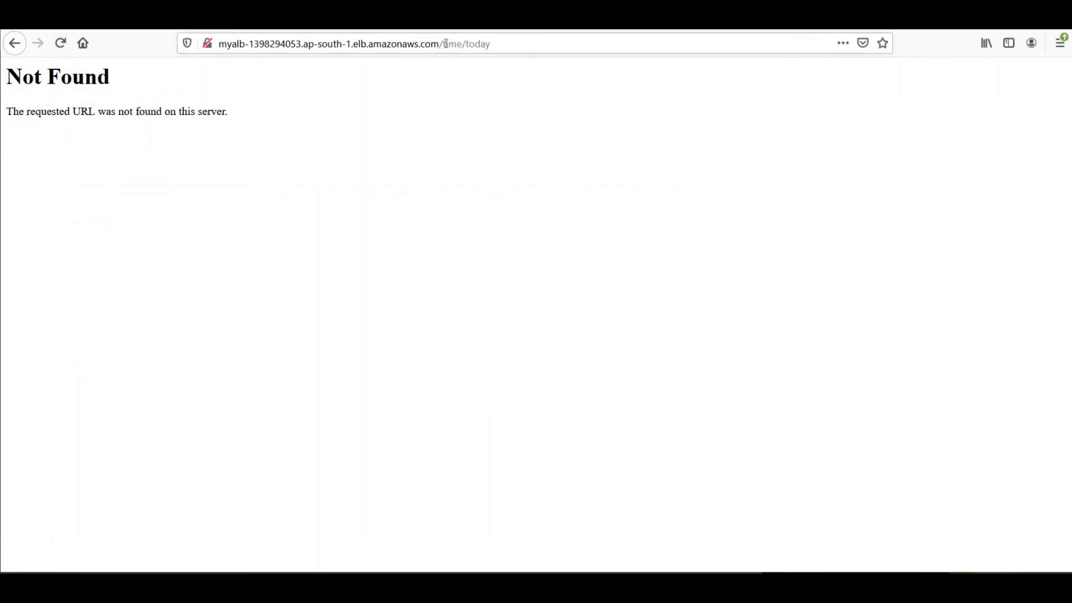
pyautogui.moveTo(445, 44); pyautogui.dragTo(563, 43)
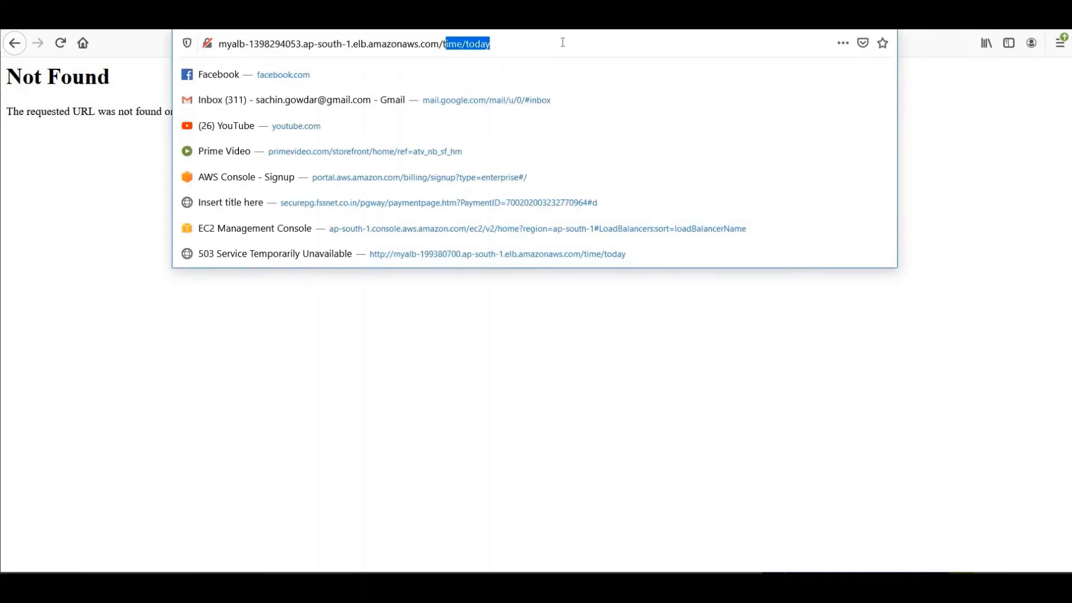
pyautogui.press('BackSpace')
pyautogui.press('BackSpace')
pyautogui.write('time')
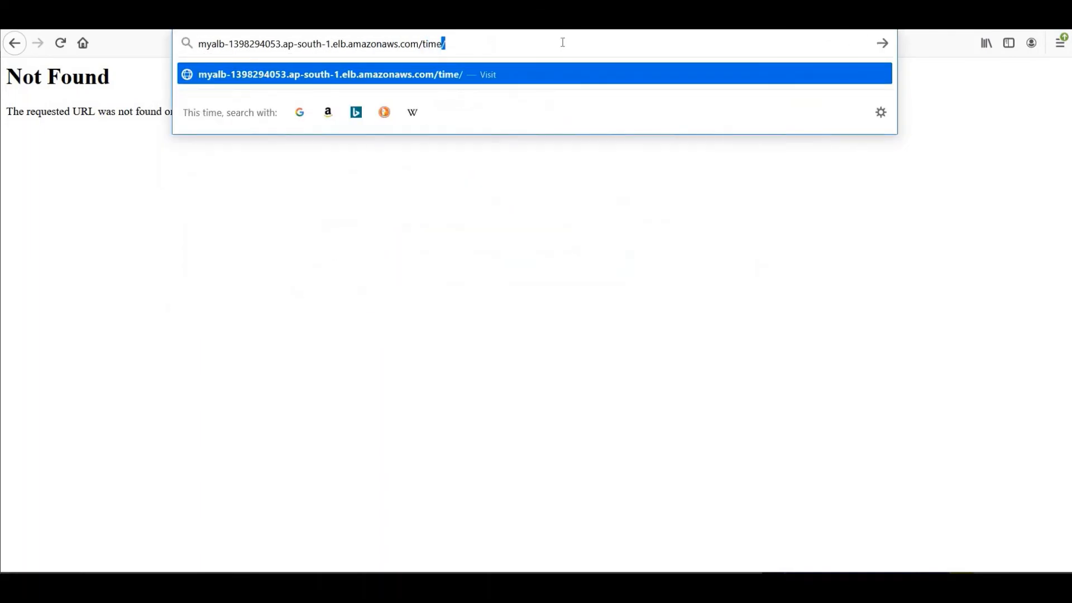
pyautogui.write('/today')
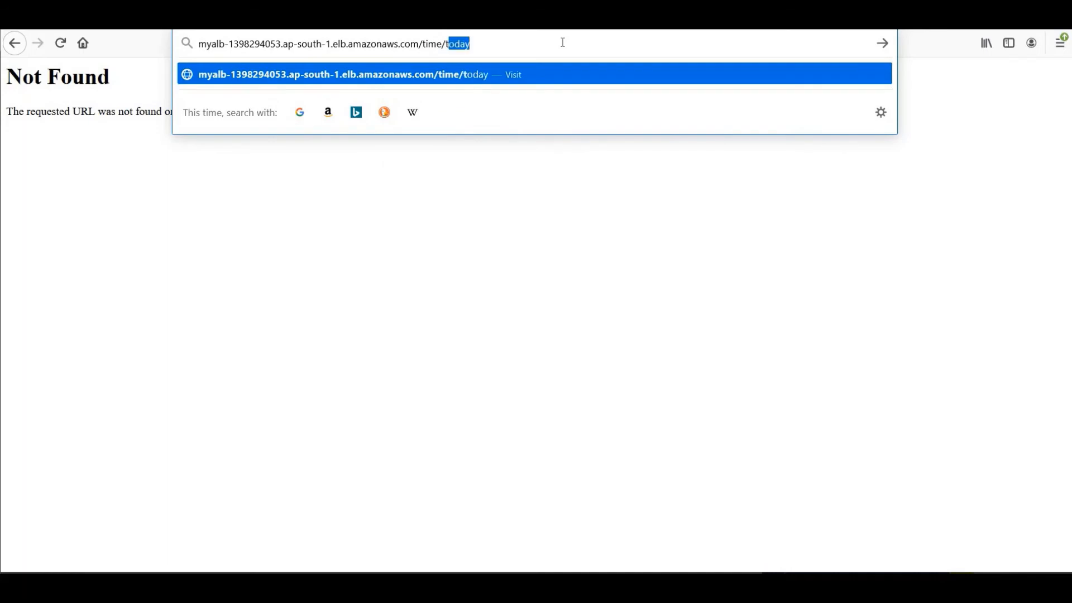
pyautogui.press('Return')
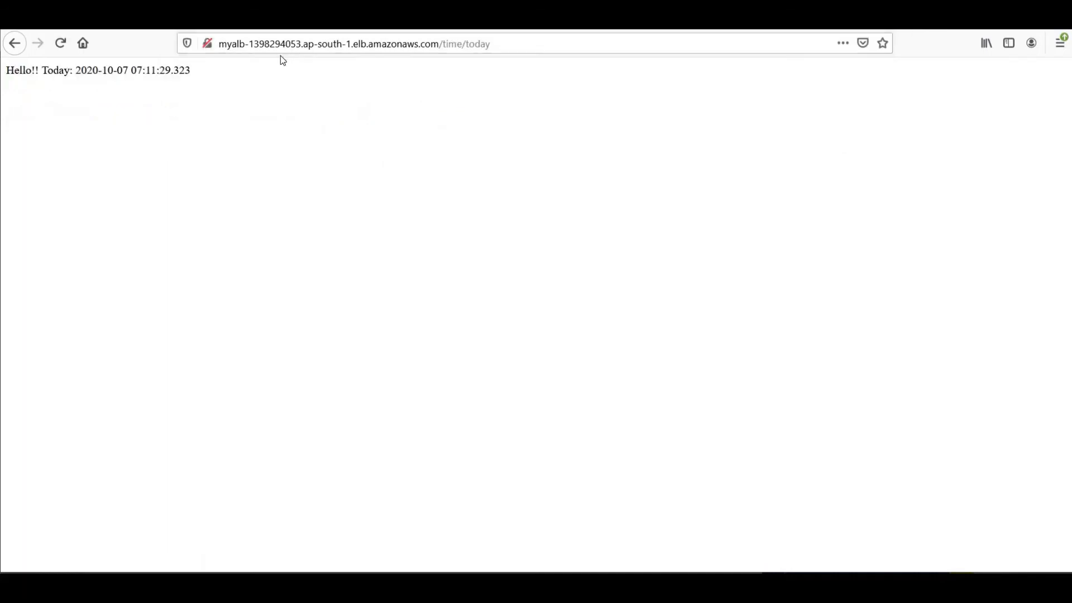